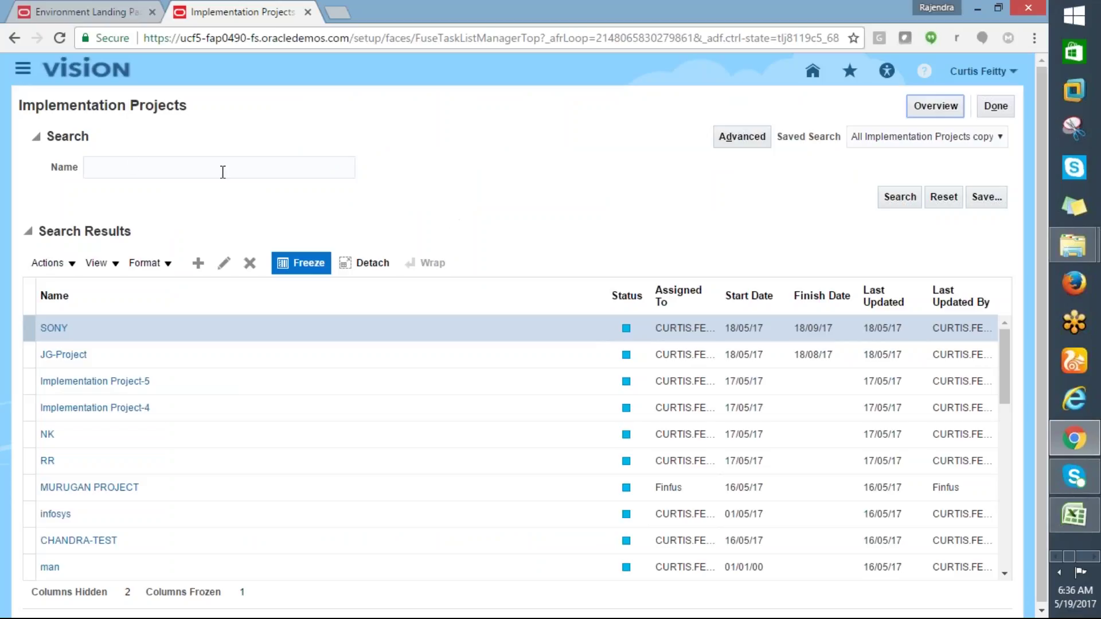
# Search implementation projects by name 'a%' and open ANALOGIC_HCM_PROJECT from the results
pyautogui.write('manage')
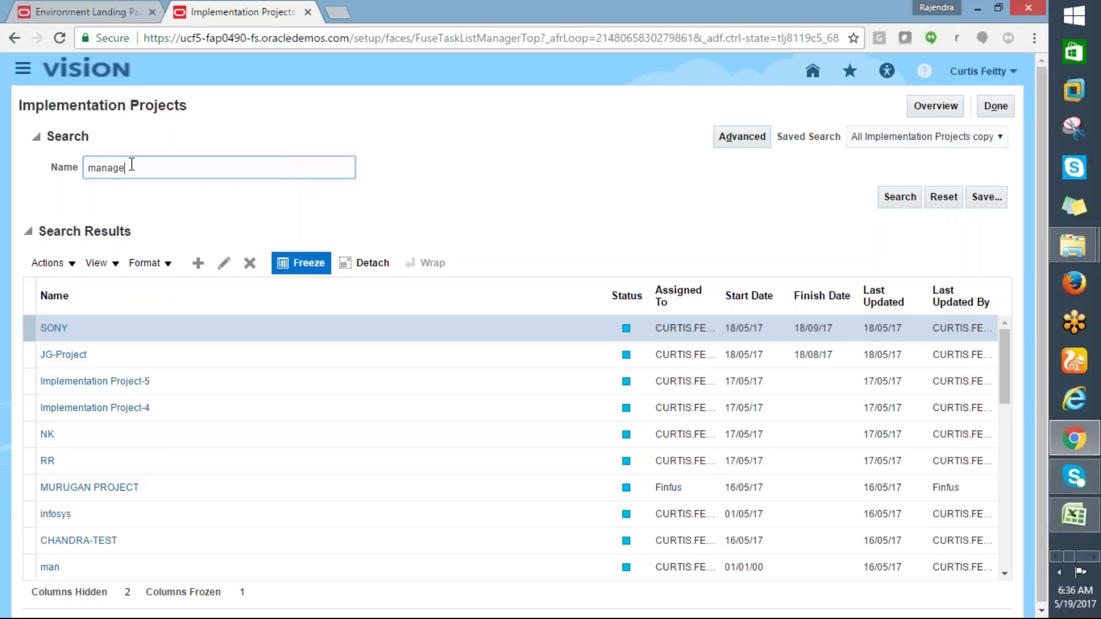
pyautogui.press('BackSpace')
pyautogui.press('BackSpace')
pyautogui.press('BackSpace')
pyautogui.press('BackSpace')
pyautogui.press('BackSpace')
pyautogui.press('BackSpace')
pyautogui.write('h')
pyautogui.press('BackSpace')
pyautogui.write('a%')
pyautogui.click(900, 198)
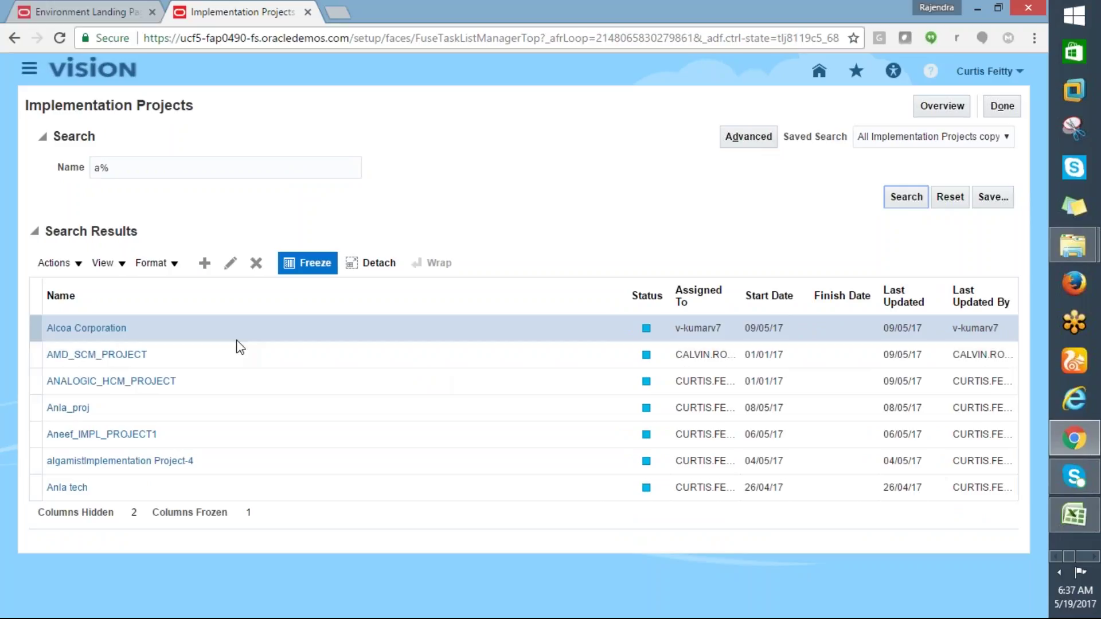
pyautogui.click(157, 383)
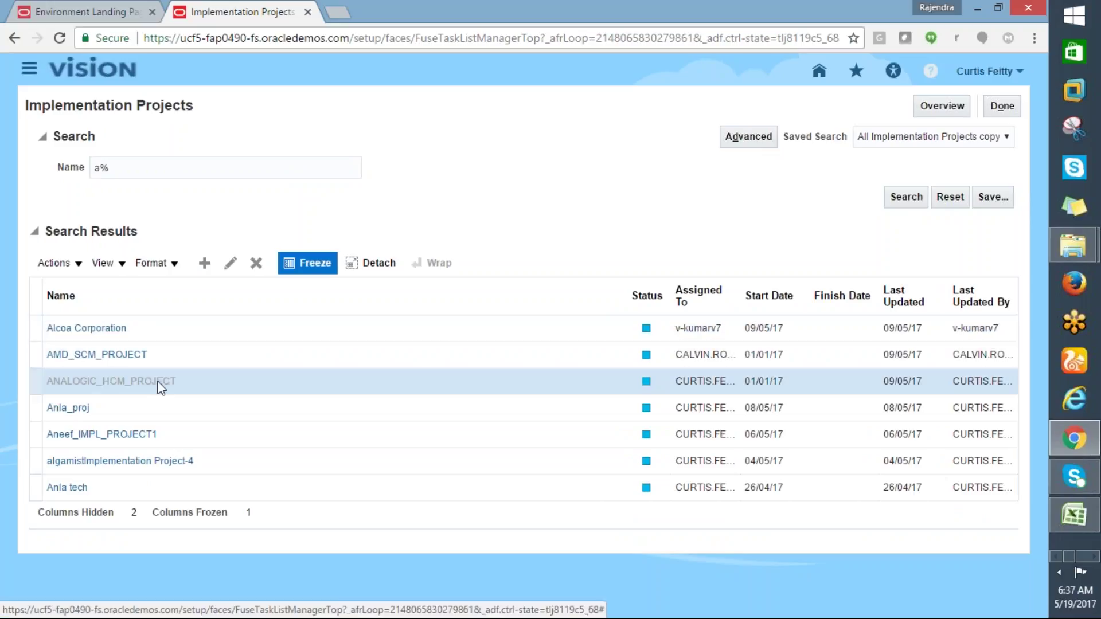
# Filter ANALOGIC_HCM_PROJECT's tasks for 'manage key', then switch to the Excel workbook
pyautogui.click(127, 298)
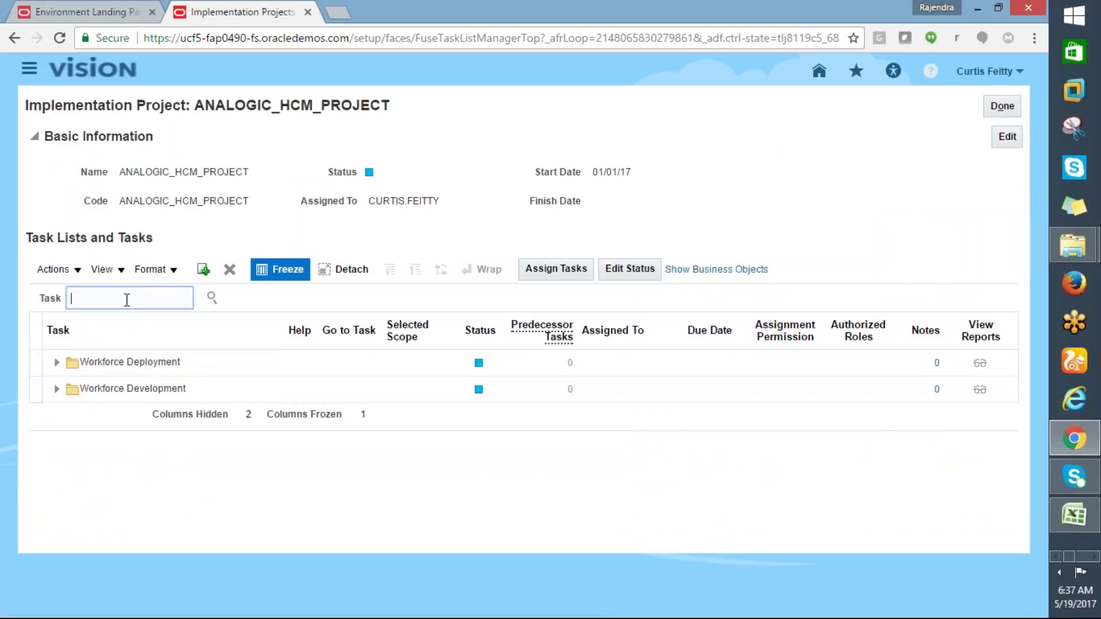
pyautogui.write('manag')
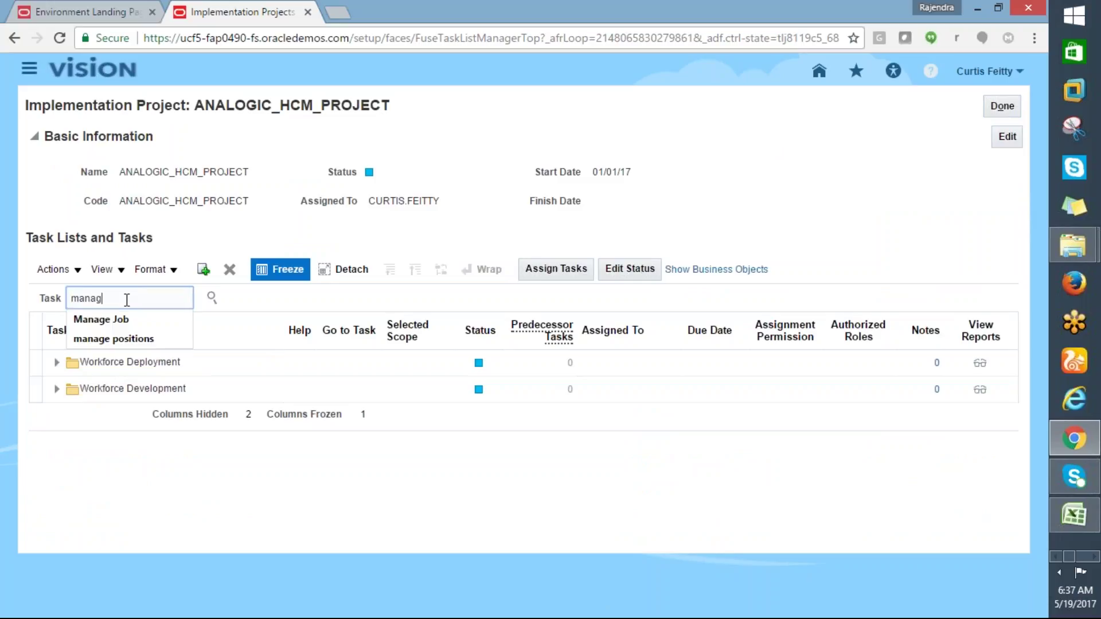
pyautogui.write('e key')
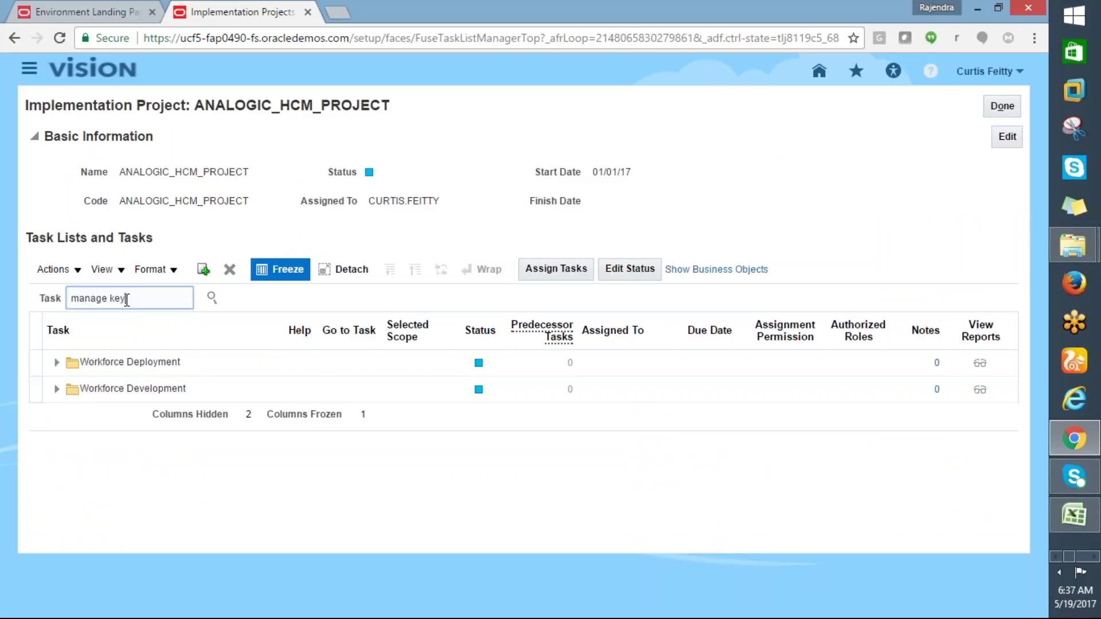
pyautogui.click(212, 297)
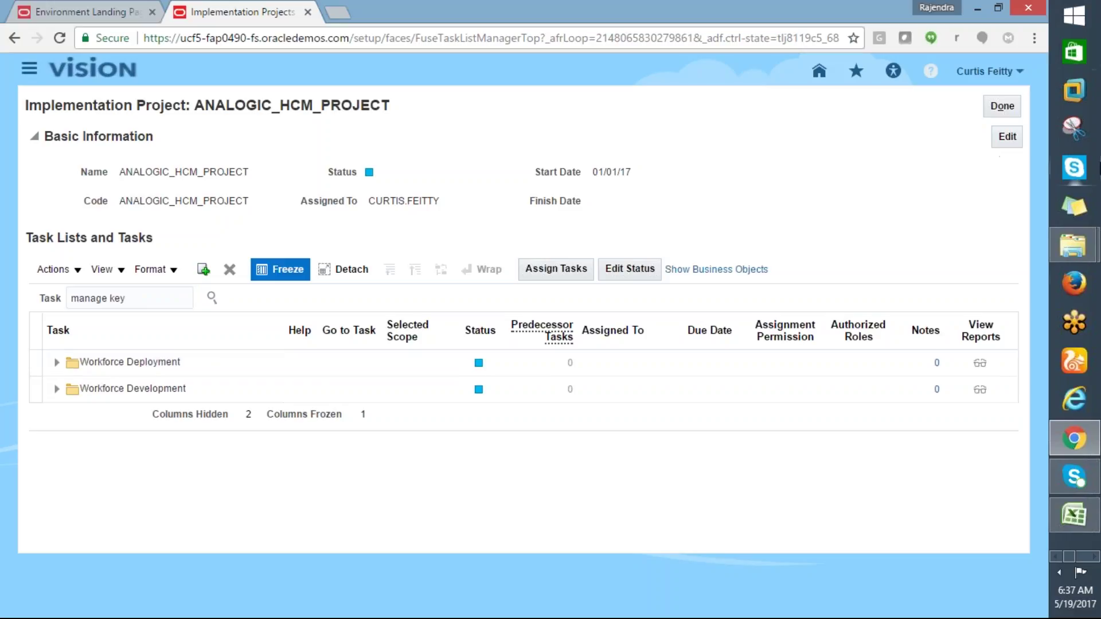
pyautogui.click(1069, 516)
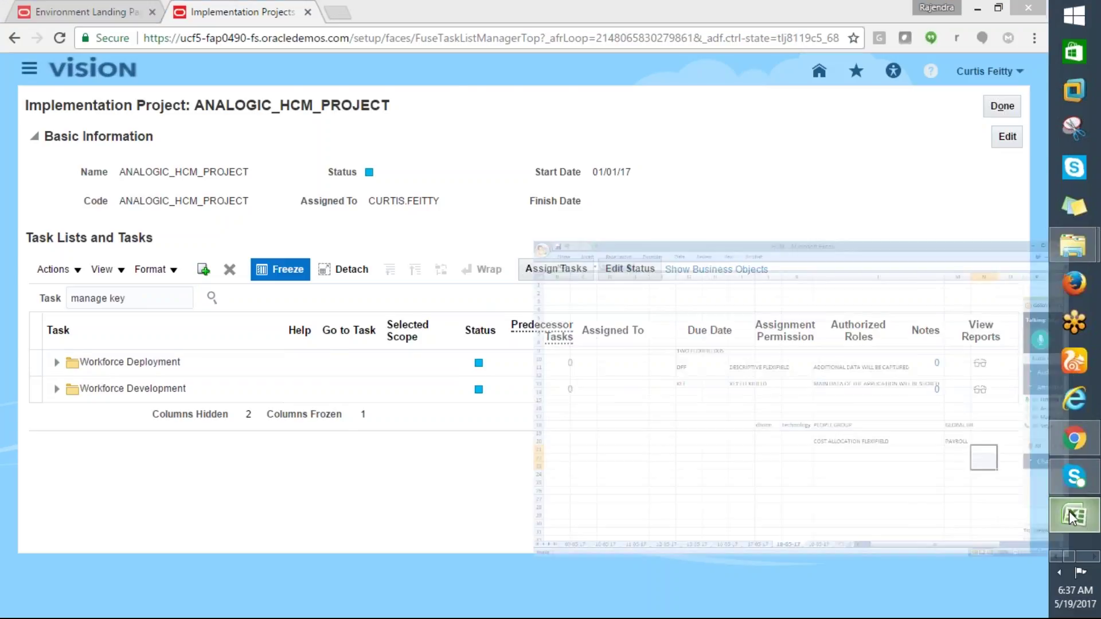
# On sheet 19-05-17, widen column A and add the heading 'flexifieds' in D6
pyautogui.click(107, 240)
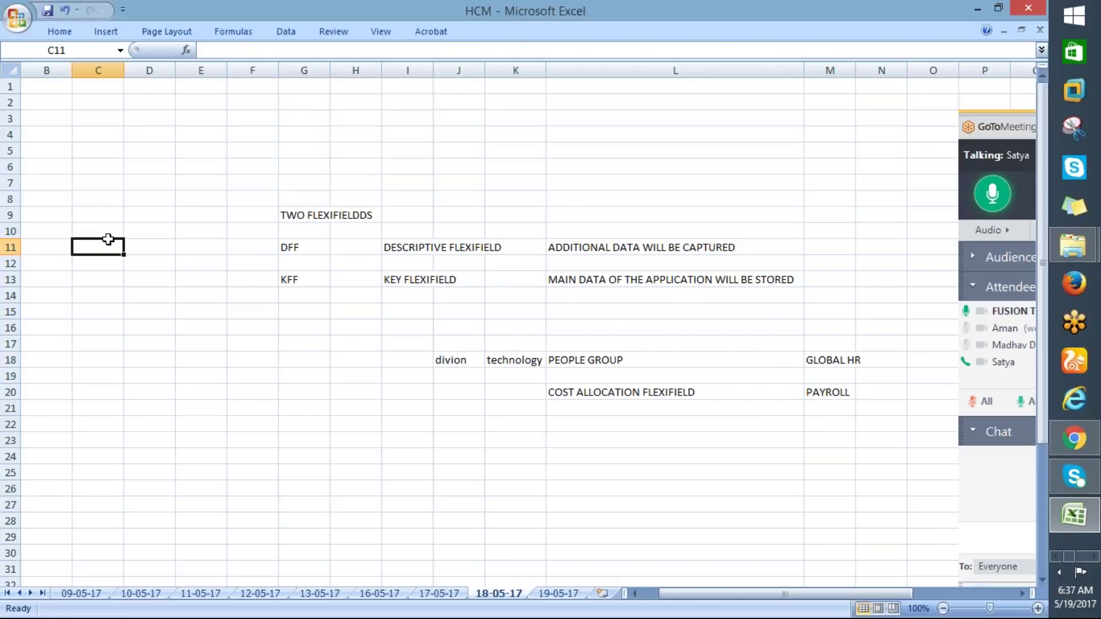
pyautogui.press('Home')
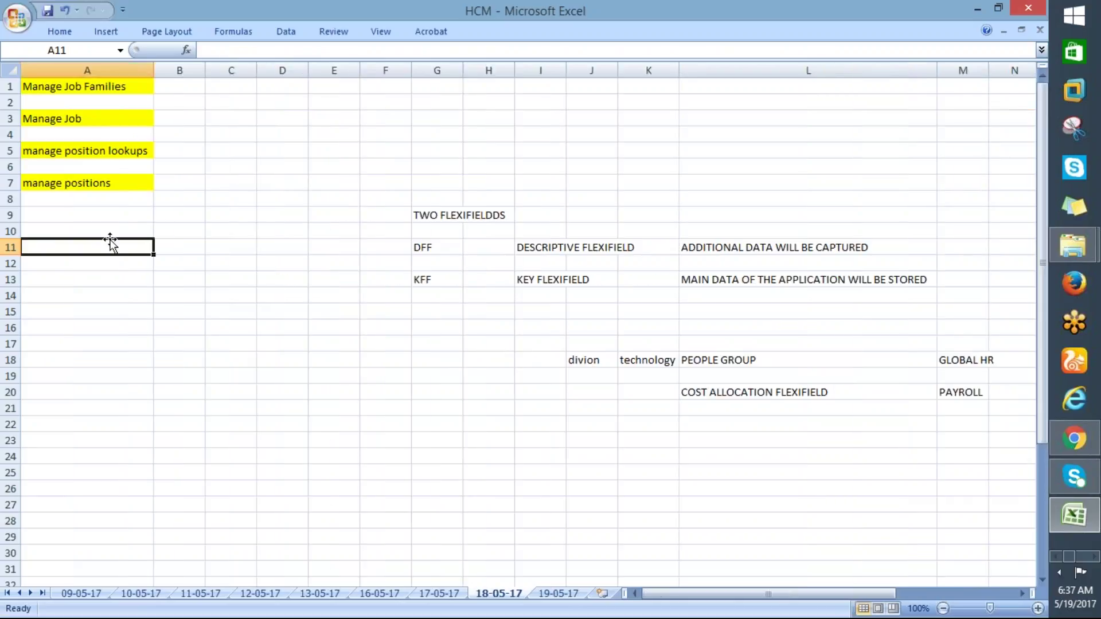
pyautogui.click(543, 596)
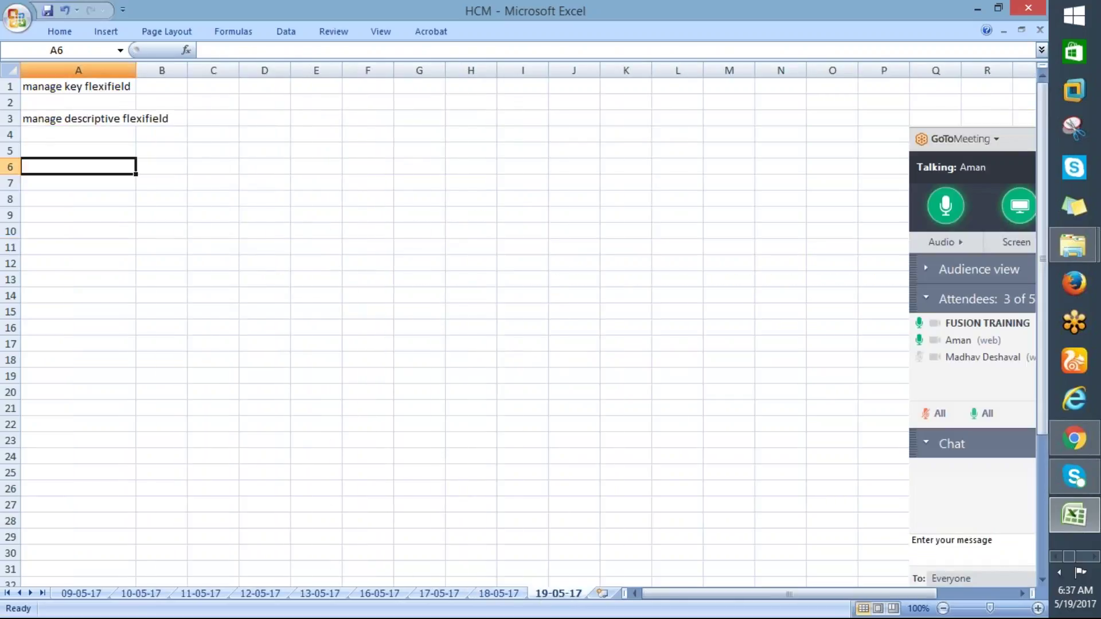
pyautogui.click(67, 91)
pyautogui.moveTo(135, 66); pyautogui.dragTo(264, 69)
pyautogui.click(382, 172)
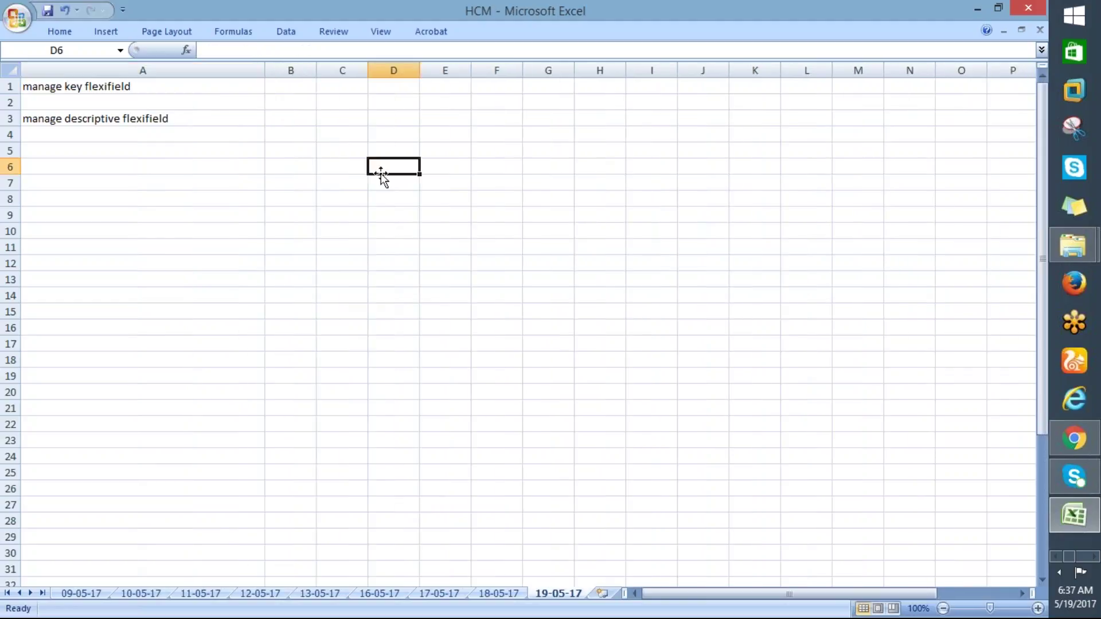
pyautogui.write('flexi')
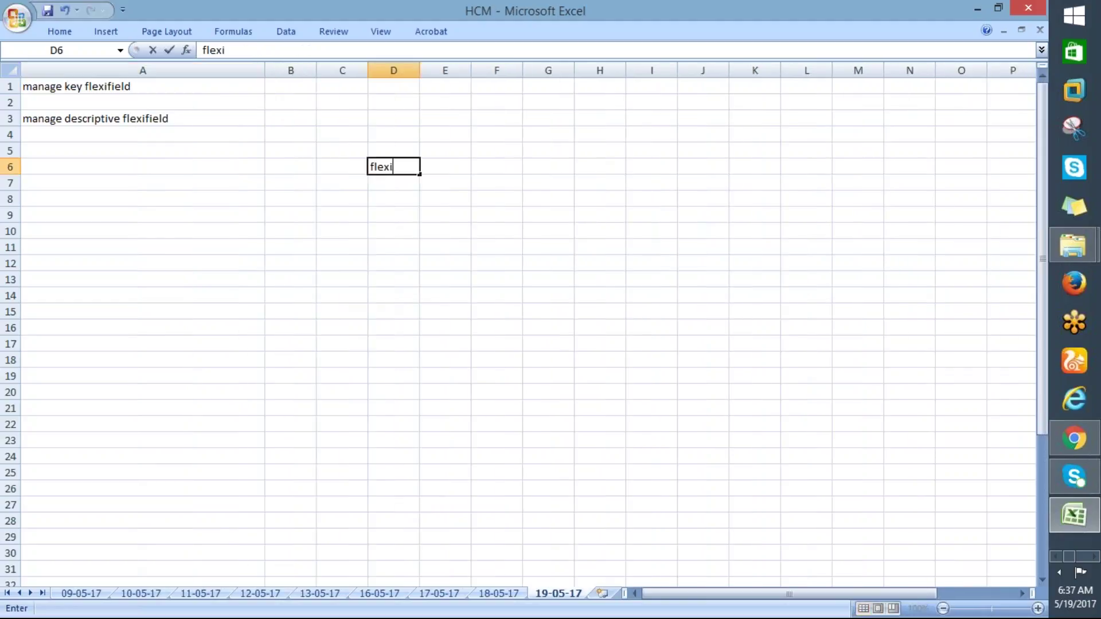
pyautogui.write('fieds')
pyautogui.press('BackSpace')
pyautogui.write('s')
pyautogui.press('Return')
pyautogui.press('Return')
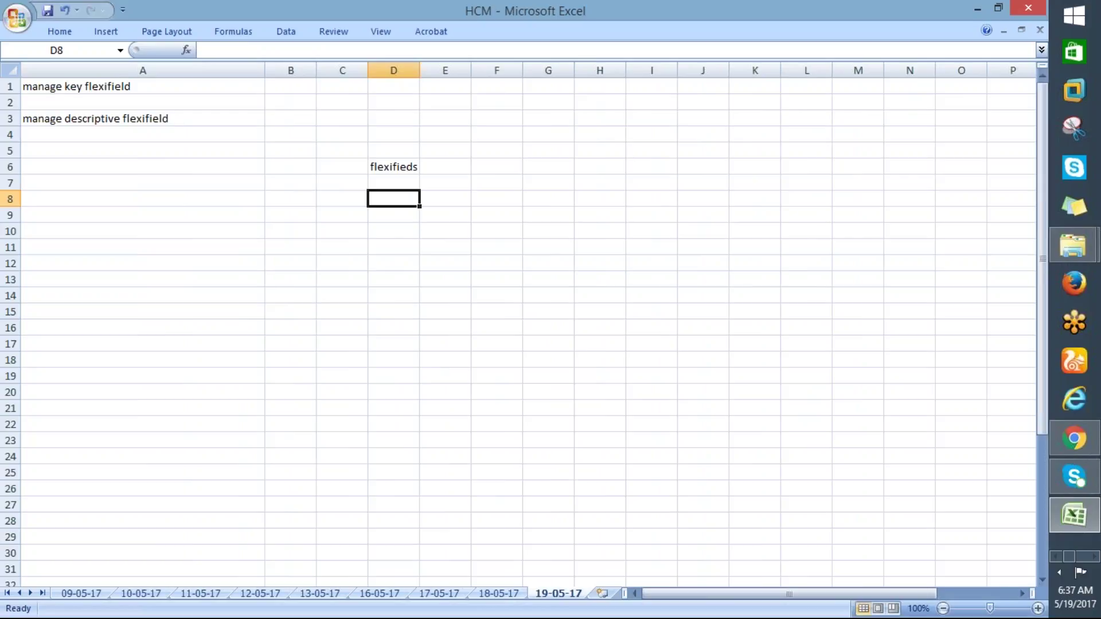
# Enter row 8 as 1, DFF, Descriptive flexifield
pyautogui.write('1')
pyautogui.press('Tab')
pyautogui.write('D')
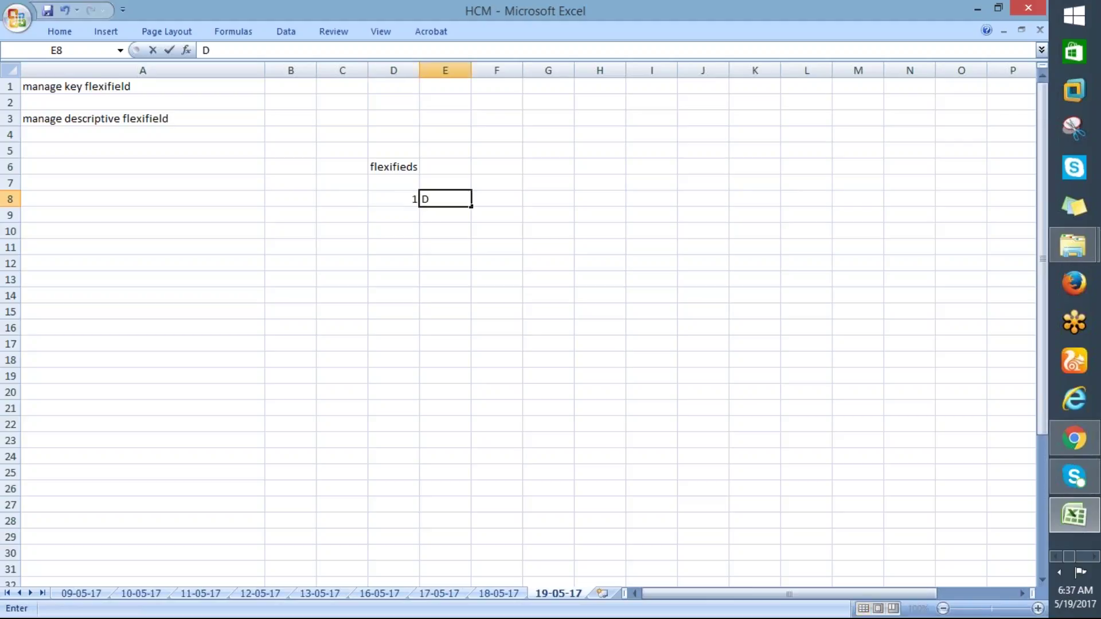
pyautogui.write('FF')
pyautogui.press('Tab')
pyautogui.press('Tab')
pyautogui.write('Descriptive flexifield')
pyautogui.press('Return')
pyautogui.press('Return')
# Enter row 10 as 2, KFF, Key Flexifield
pyautogui.write('2')
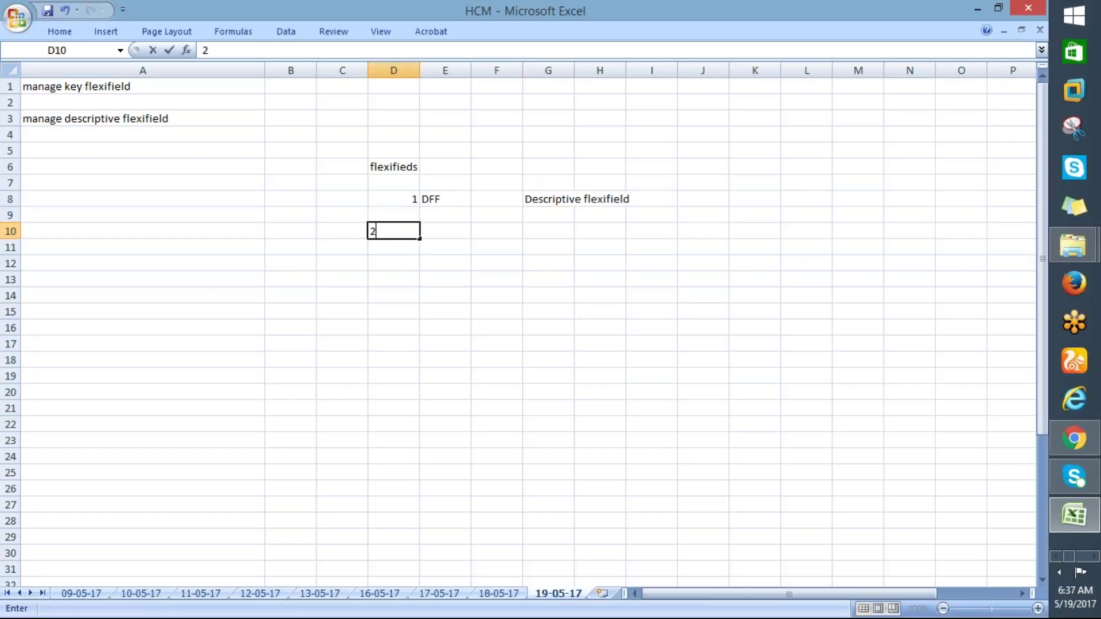
pyautogui.press('Tab')
pyautogui.write('kff')
pyautogui.press('BackSpace')
pyautogui.press('BackSpace')
pyautogui.press('BackSpace')
pyautogui.write('KFF')
pyautogui.click(548, 231)
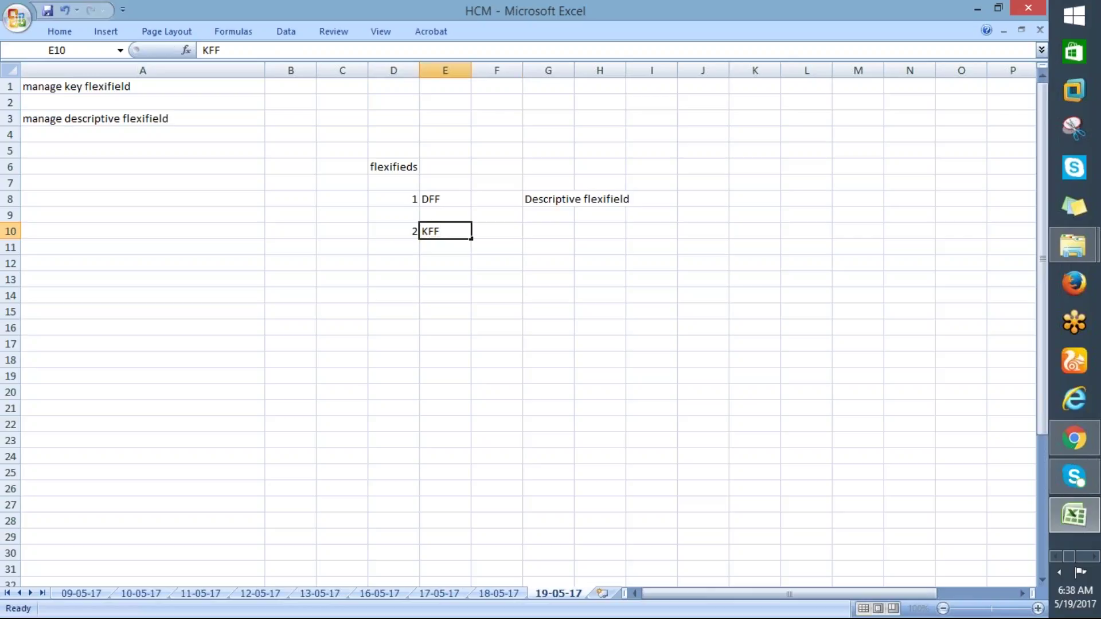
pyautogui.write('KEY')
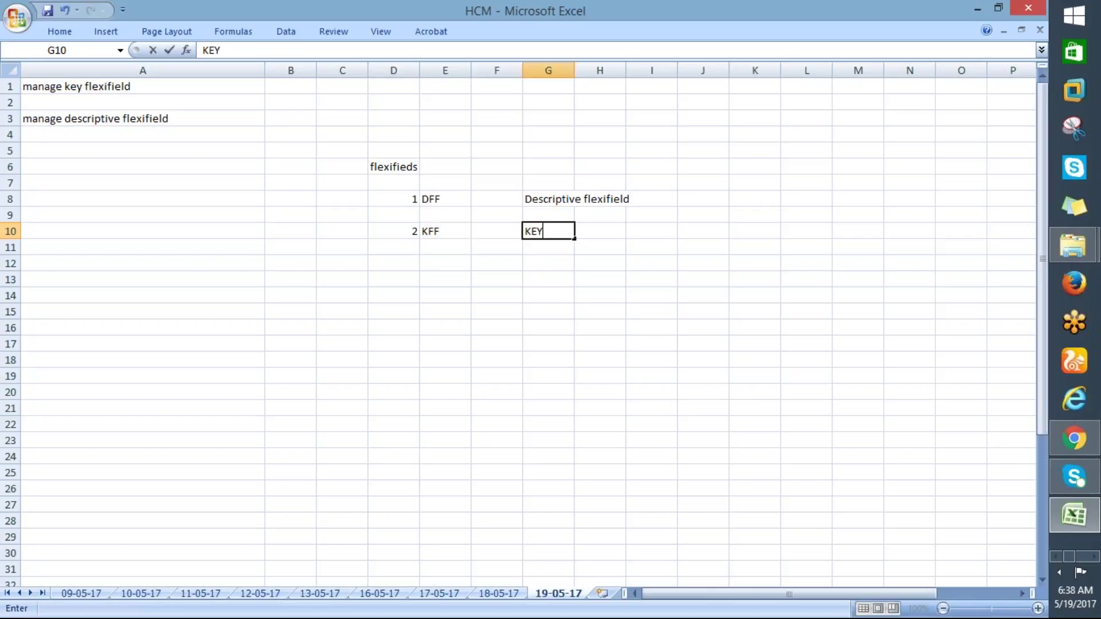
pyautogui.press('BackSpace')
pyautogui.press('BackSpace')
pyautogui.write('ey Flexifield')
# Write 'capture additional data' in K8 and 'catpture main data of the application' in K10
pyautogui.click(393, 263)
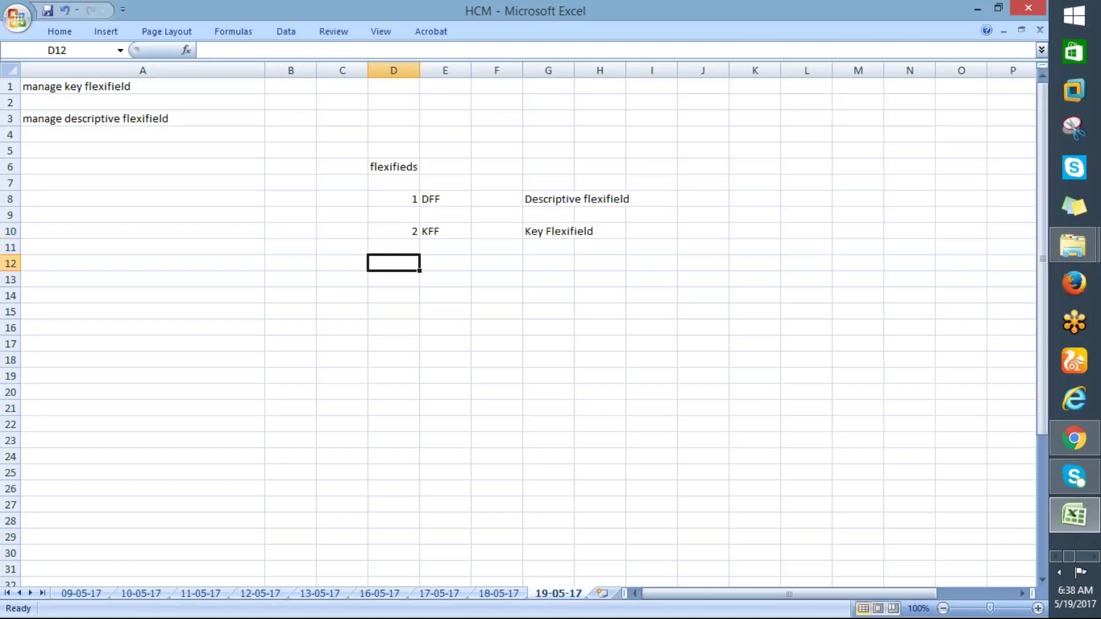
pyautogui.click(750, 200)
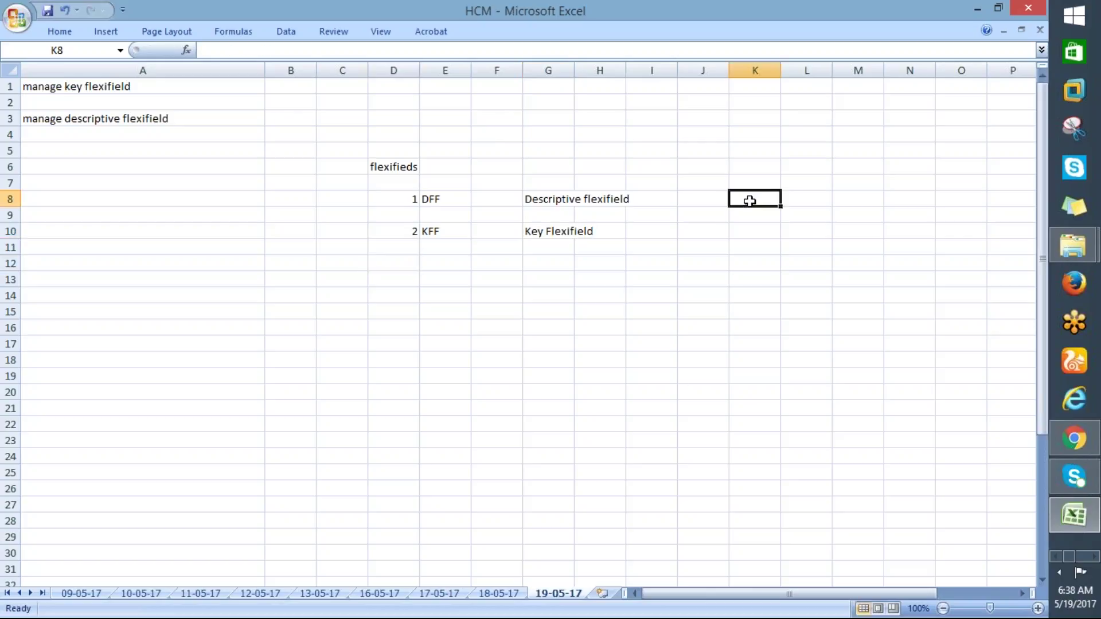
pyautogui.write('capture additonal')
pyautogui.press('BackSpace')
pyautogui.press('BackSpace')
pyautogui.press('BackSpace')
pyautogui.press('BackSpace')
pyautogui.press('BackSpace')
pyautogui.press('BackSpace')
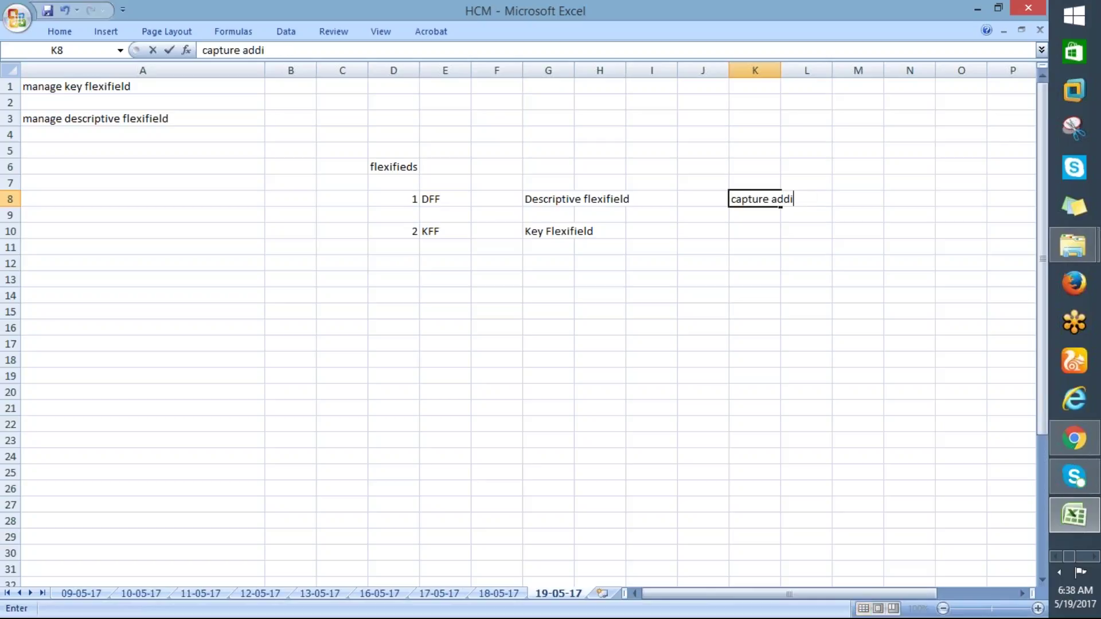
pyautogui.write('tional data fo')
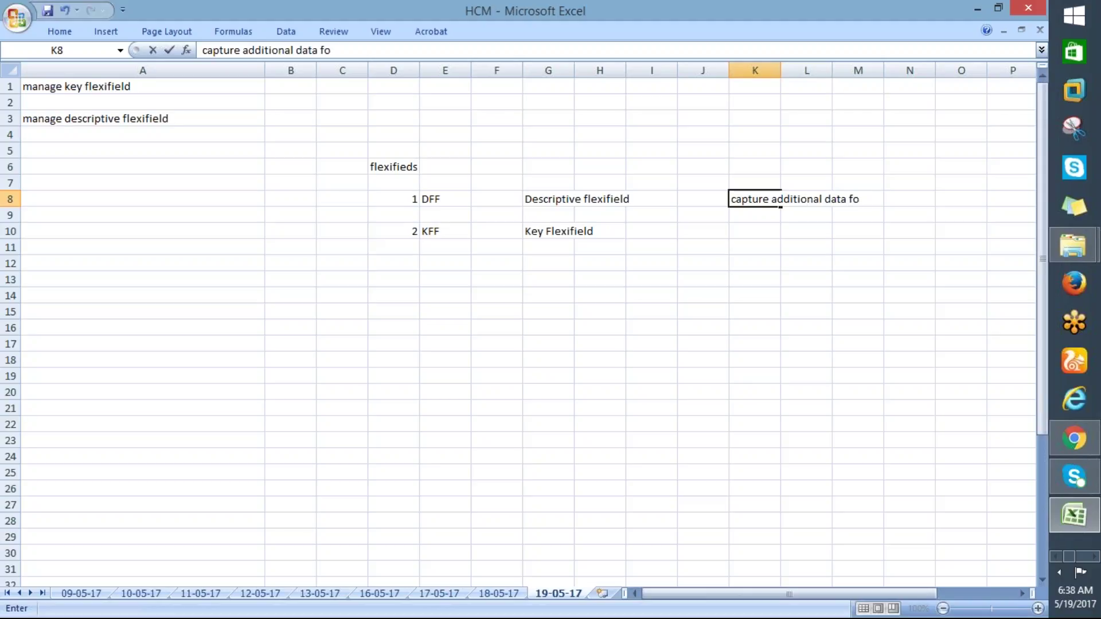
pyautogui.press('BackSpace')
pyautogui.press('BackSpace')
pyautogui.press('BackSpace')
pyautogui.press('Return')
pyautogui.press('Return')
pyautogui.write('cat')
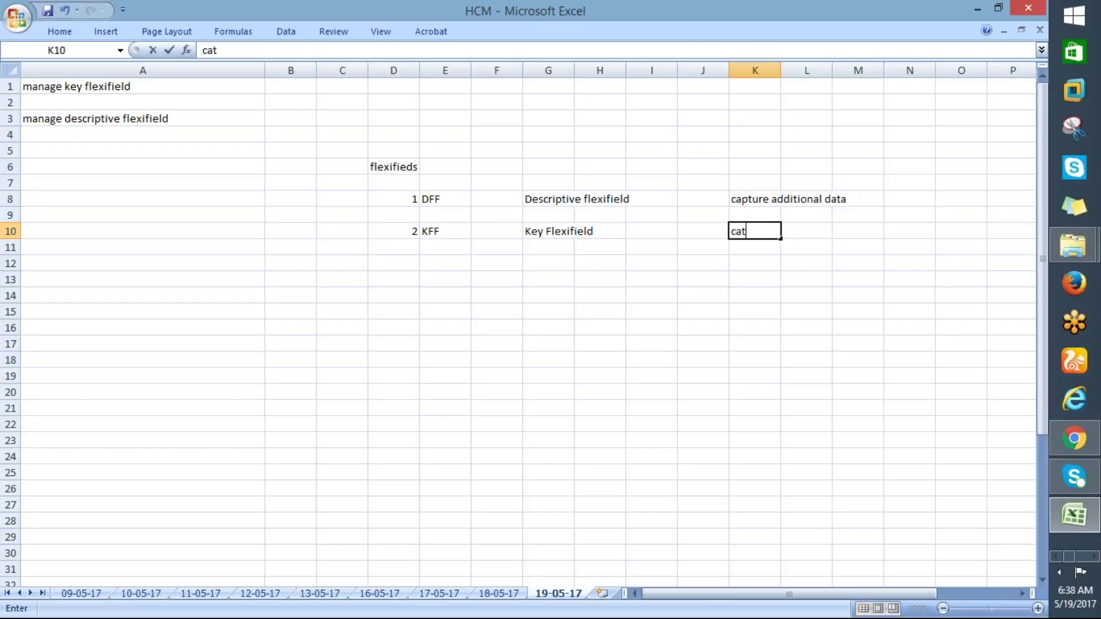
pyautogui.write('pture mai')
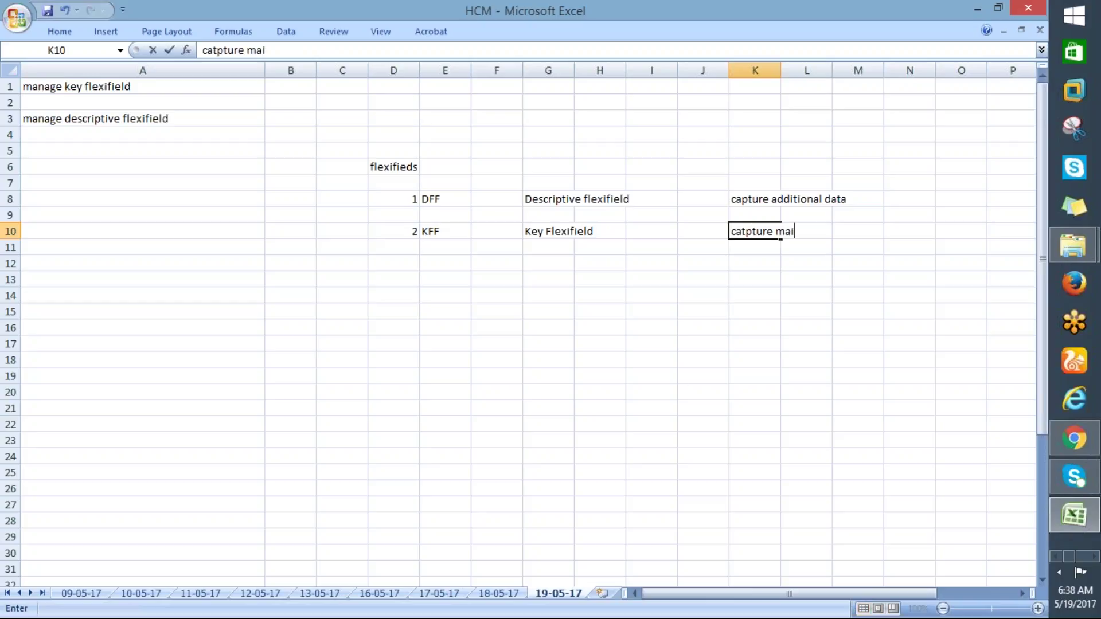
pyautogui.write('n data of the application')
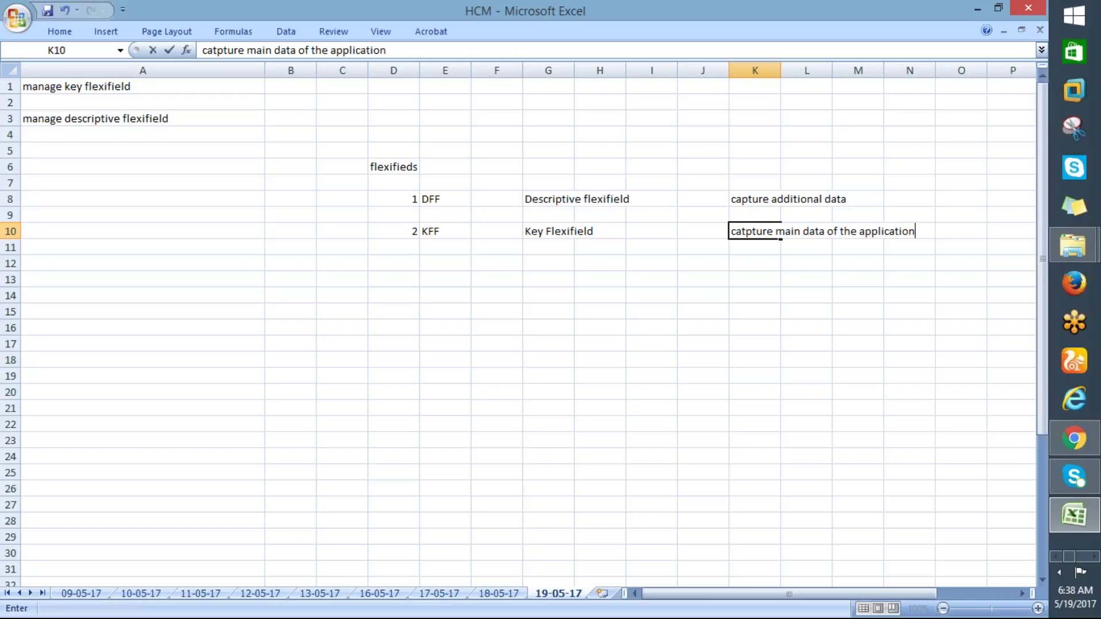
pyautogui.press('Return')
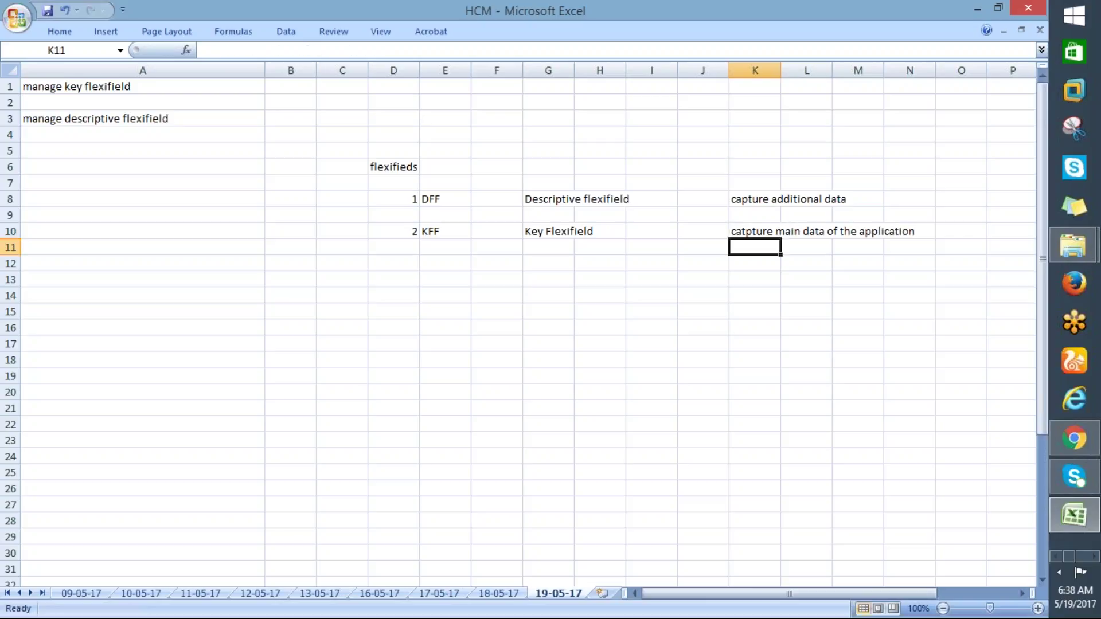
pyautogui.click(451, 236)
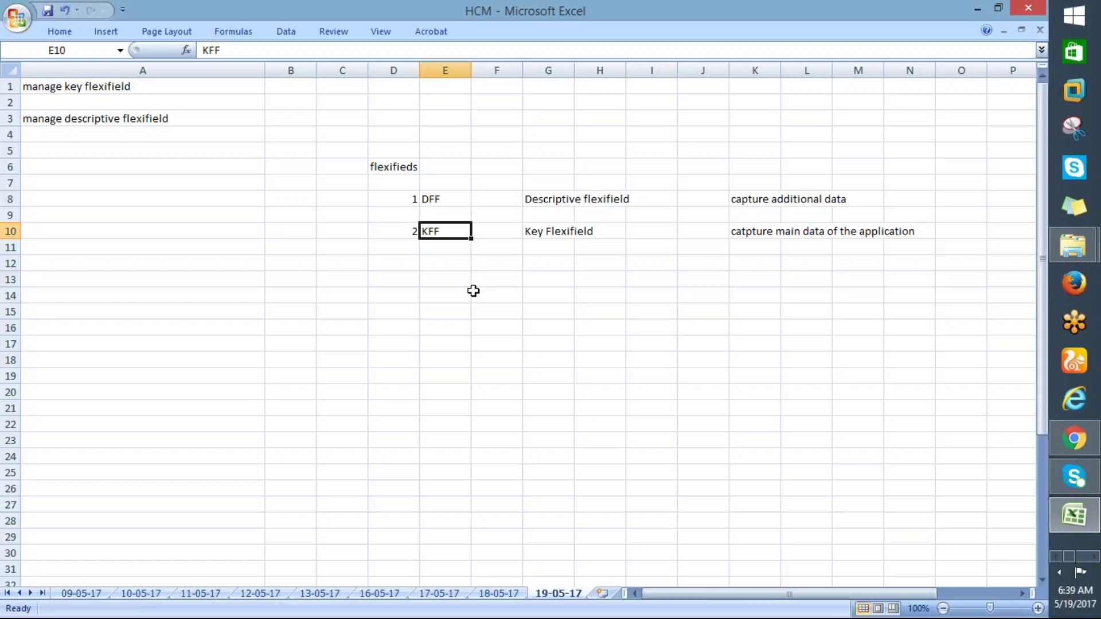
# Enter KFF in cell F14 of sheet 19-05-17
pyautogui.click(472, 289)
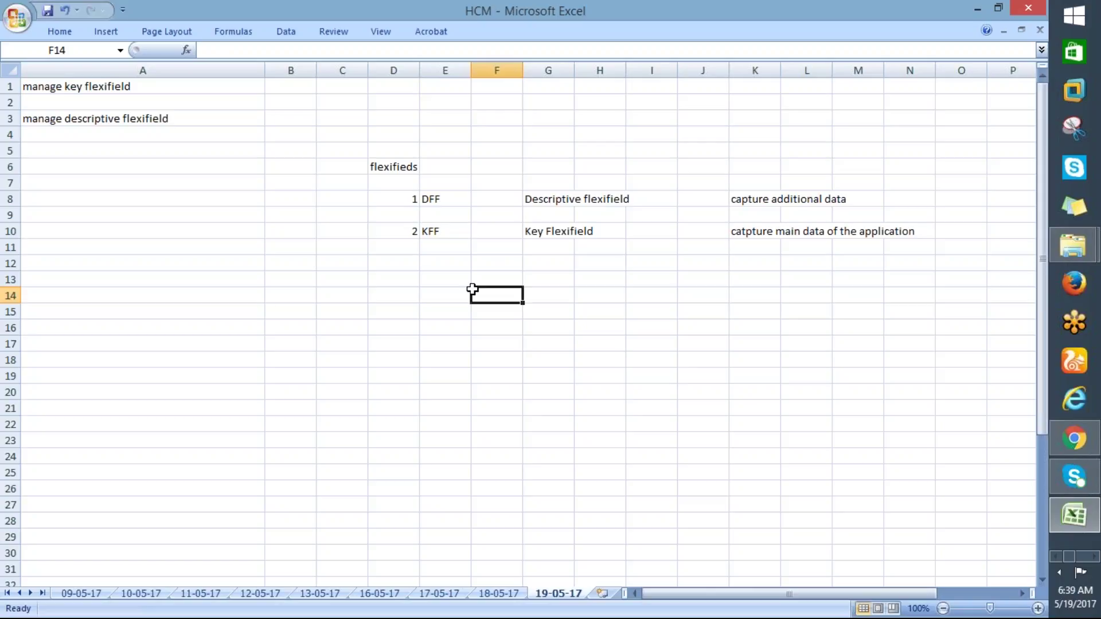
pyautogui.write('KFF')
pyautogui.press('BackSpace')
pyautogui.write('F')
pyautogui.click(548, 294)
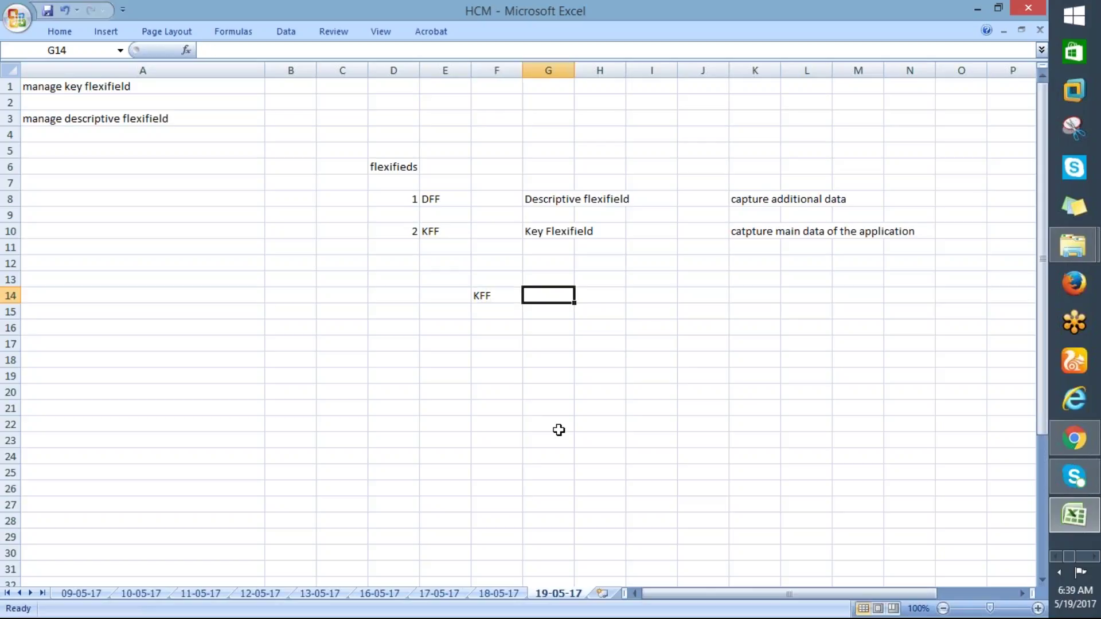
# Copy J18:M21 from sheet 18-05-17 and paste it at I14 on 19-05-17
pyautogui.click(490, 594)
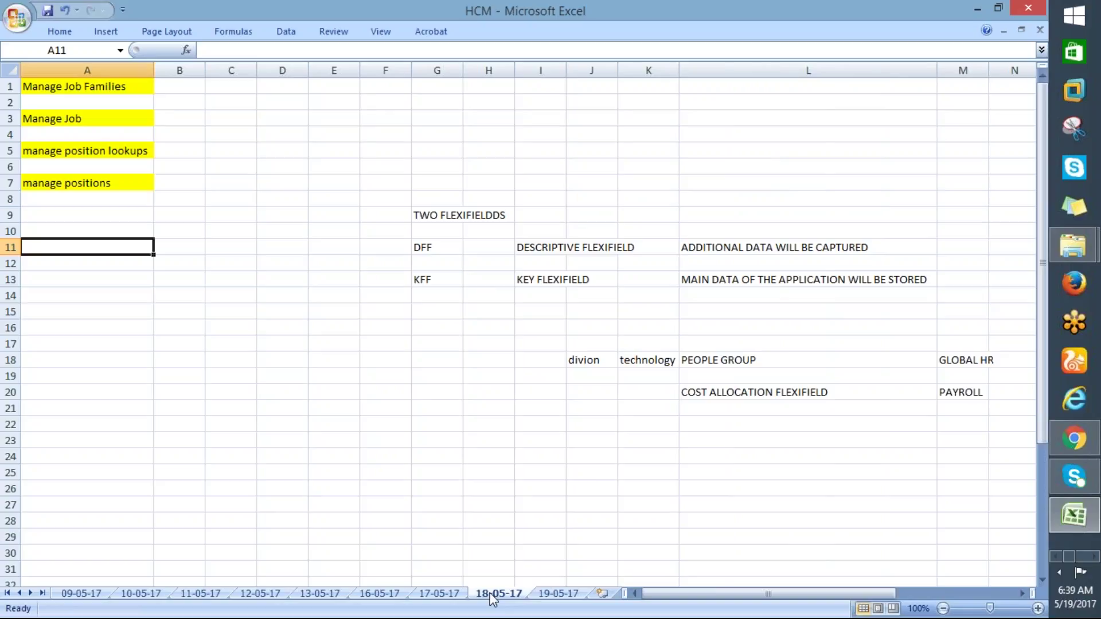
pyautogui.click(707, 360)
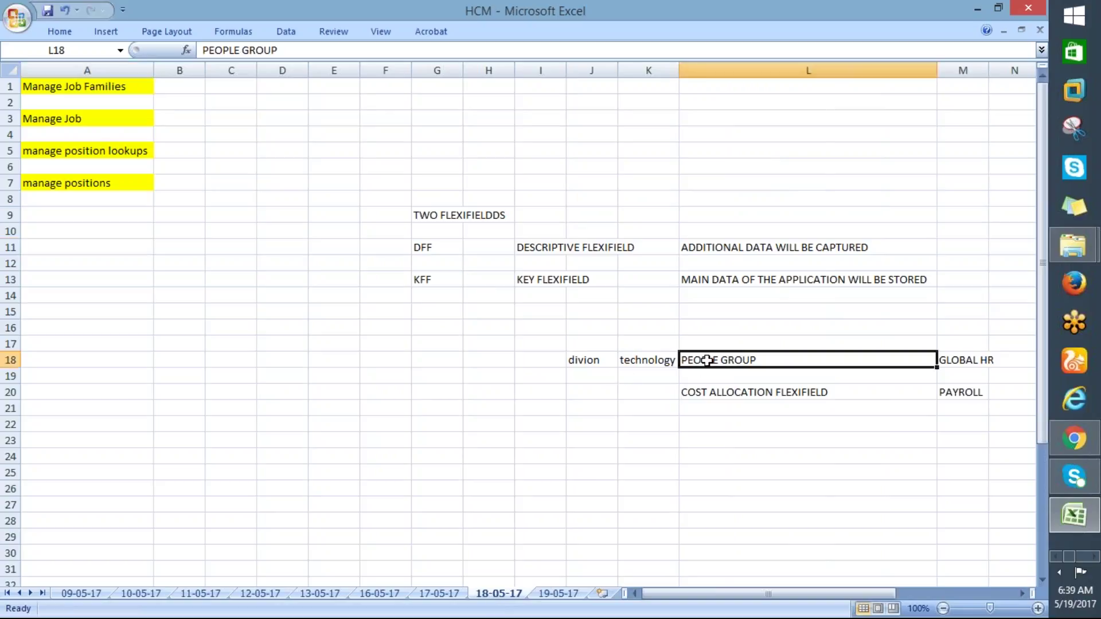
pyautogui.click(707, 393)
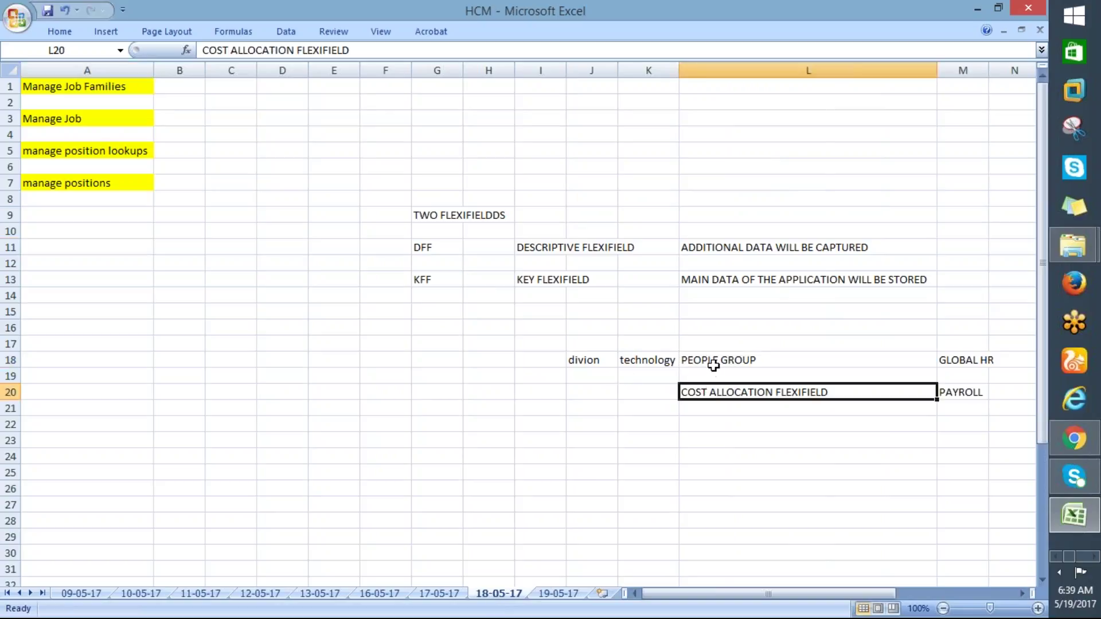
pyautogui.moveTo(621, 360); pyautogui.dragTo(694, 360)
pyautogui.moveTo(590, 360); pyautogui.dragTo(967, 412)
pyautogui.hotkey('ctrl', 'c')
pyautogui.click(555, 594)
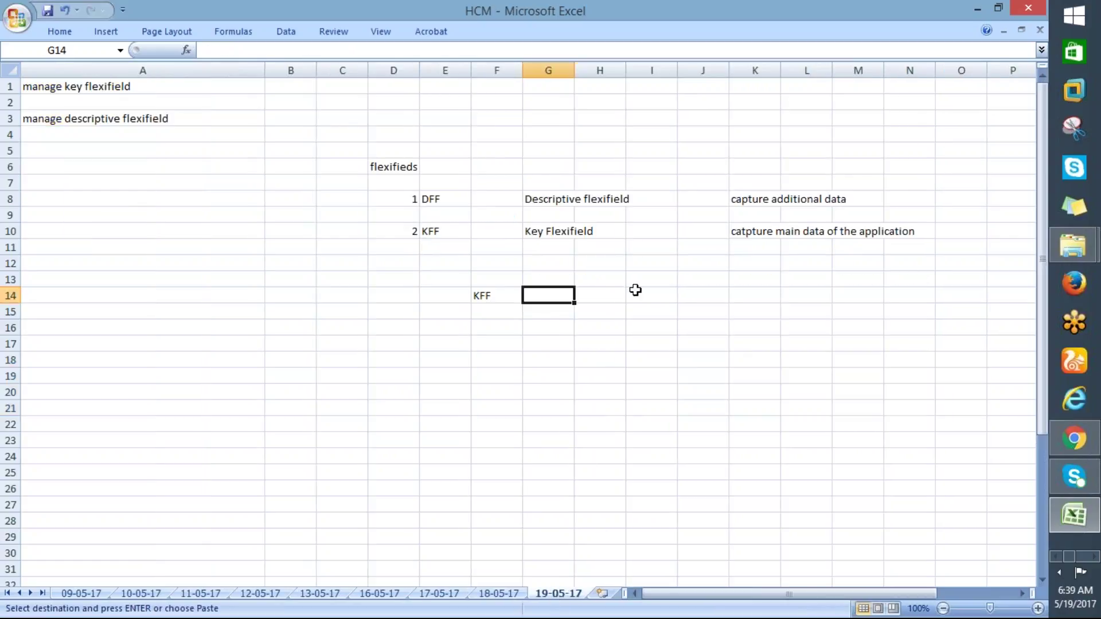
pyautogui.click(635, 290)
pyautogui.hotkey('ctrl', 'v')
# Autofit columns J, K and L so the PEOPLE GROUP and COST ALLOCATION notes show fully
pyautogui.click(649, 317)
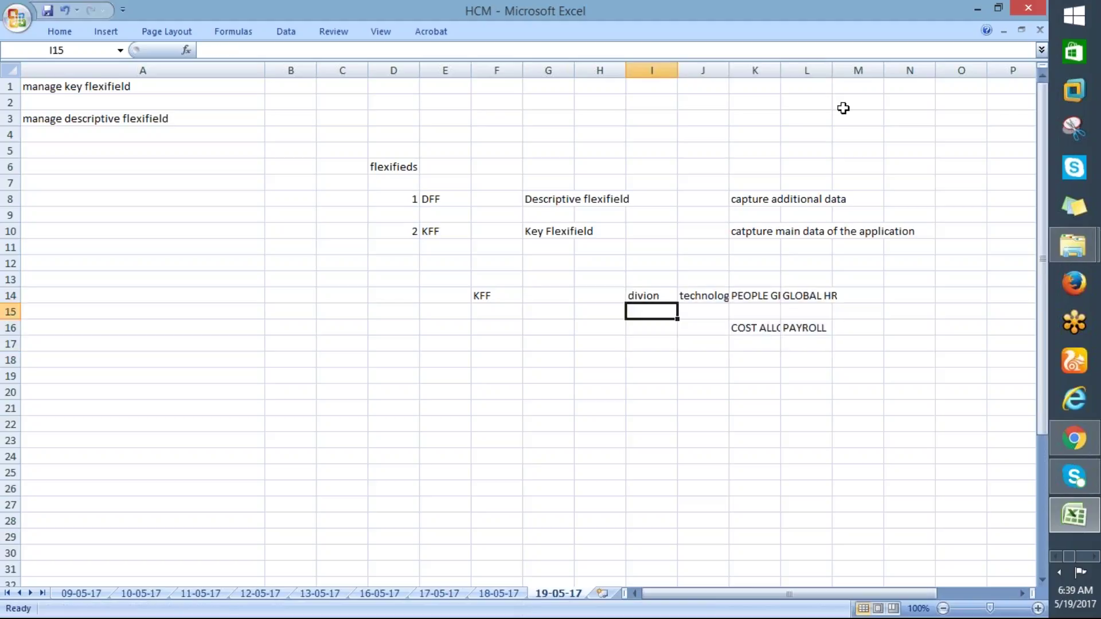
pyautogui.doubleClick(780, 70)
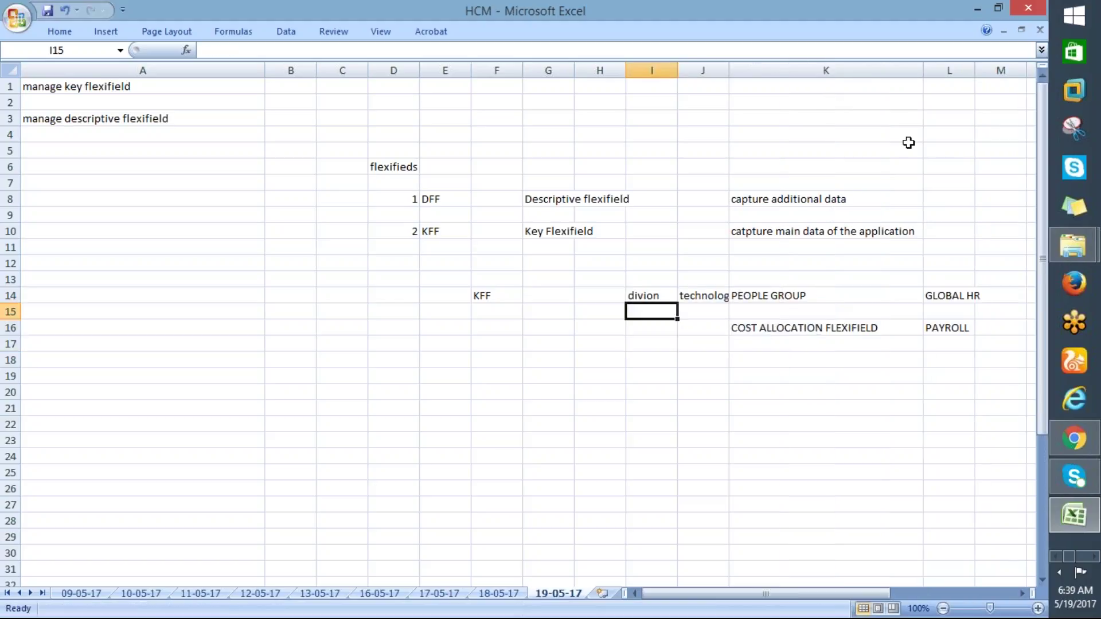
pyautogui.doubleClick(728, 70)
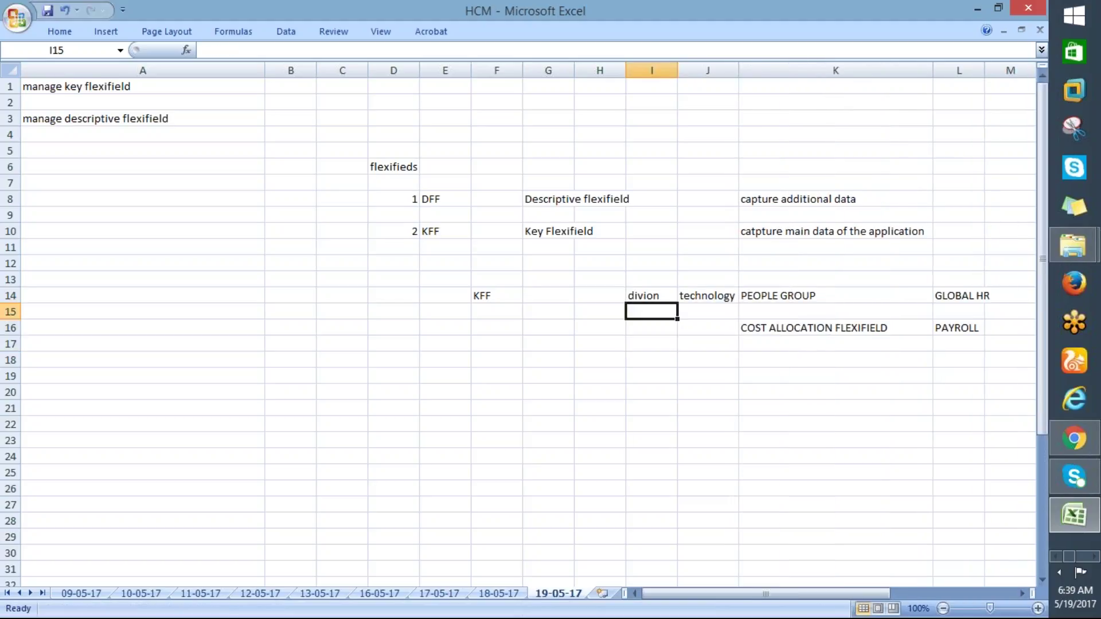
pyautogui.click(825, 296)
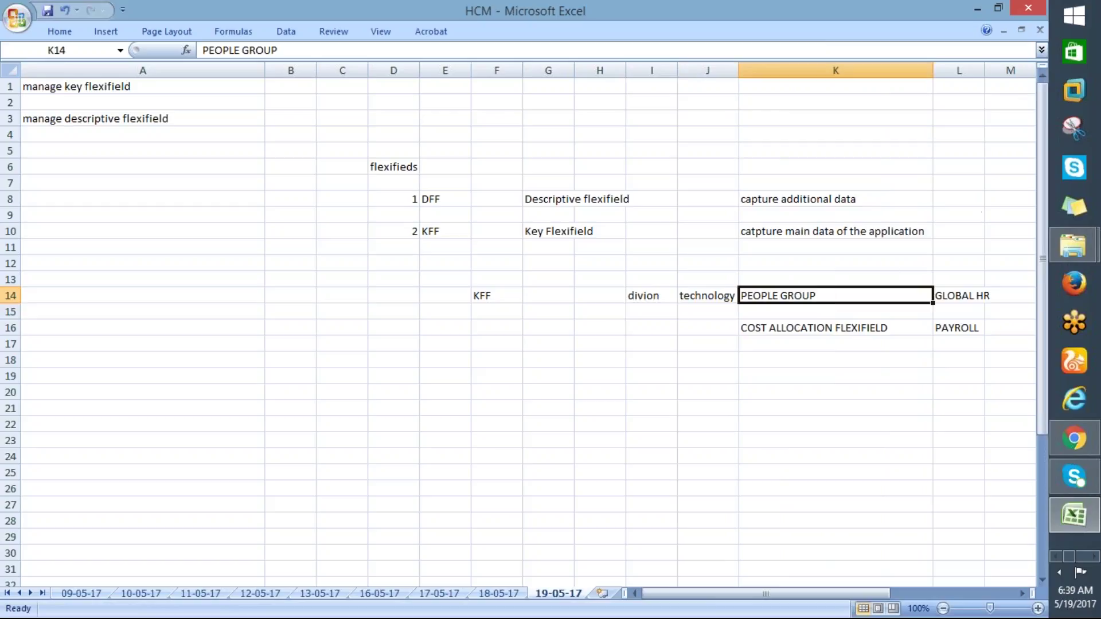
pyautogui.doubleClick(984, 69)
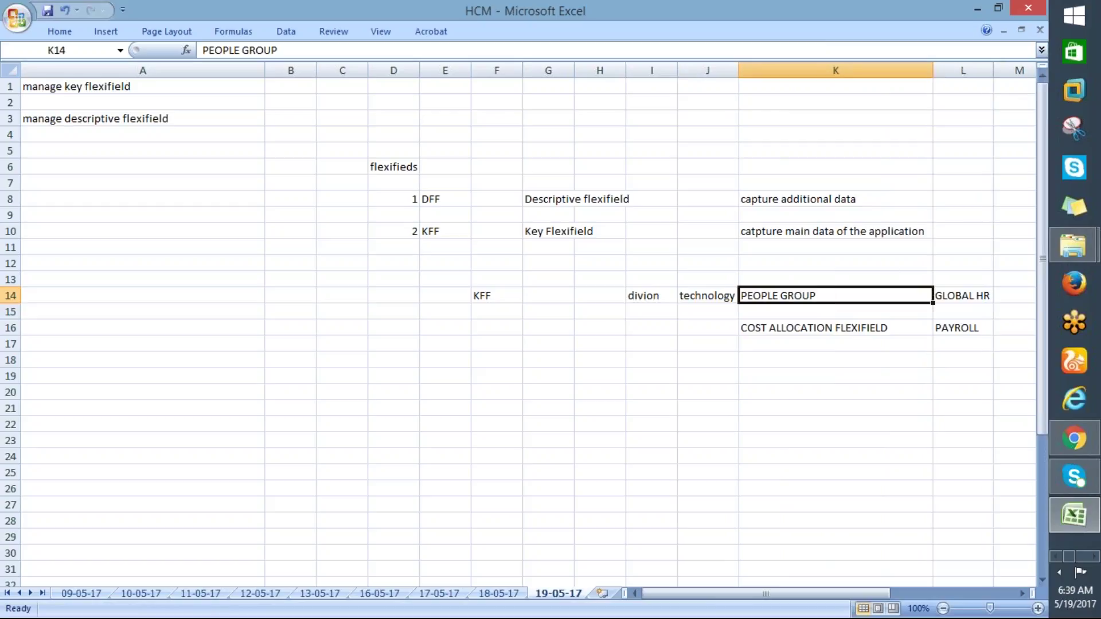
pyautogui.click(804, 325)
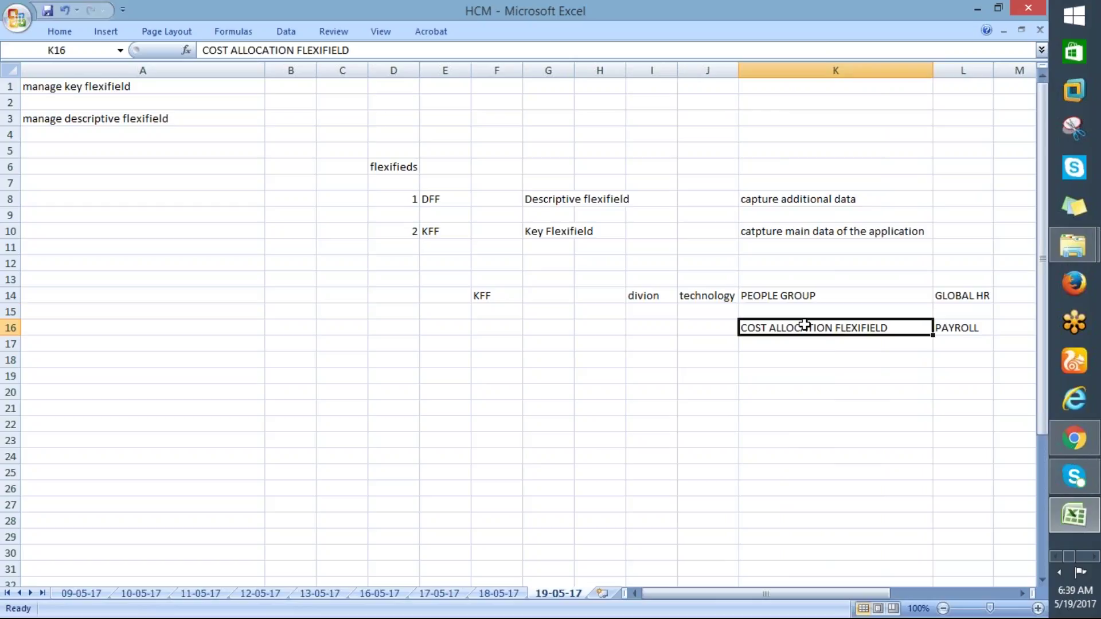
pyautogui.click(775, 294)
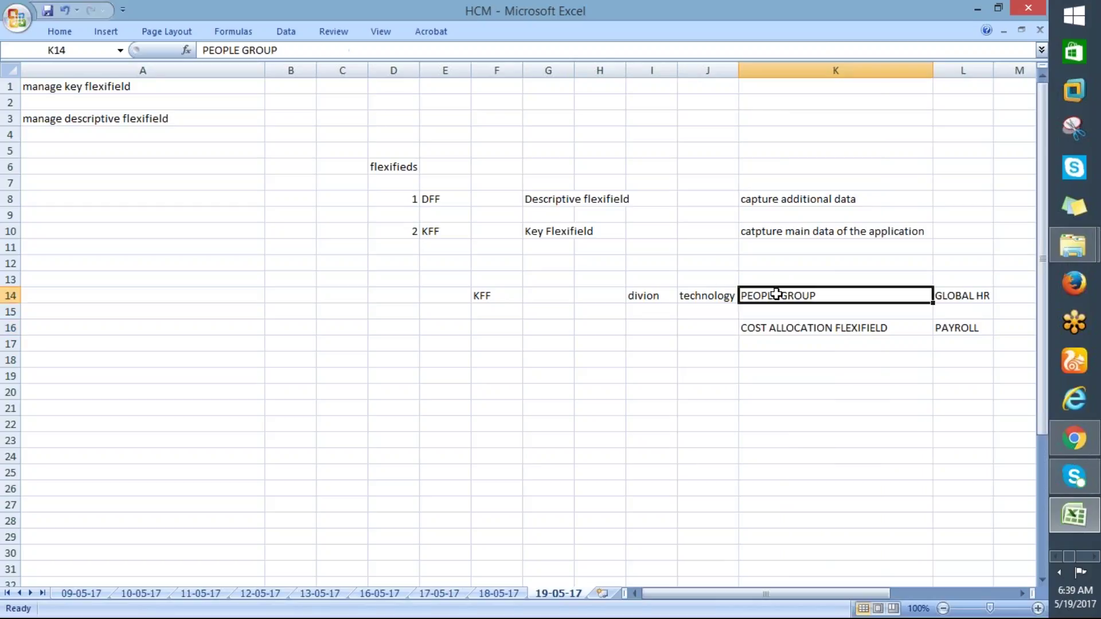
pyautogui.click(952, 309)
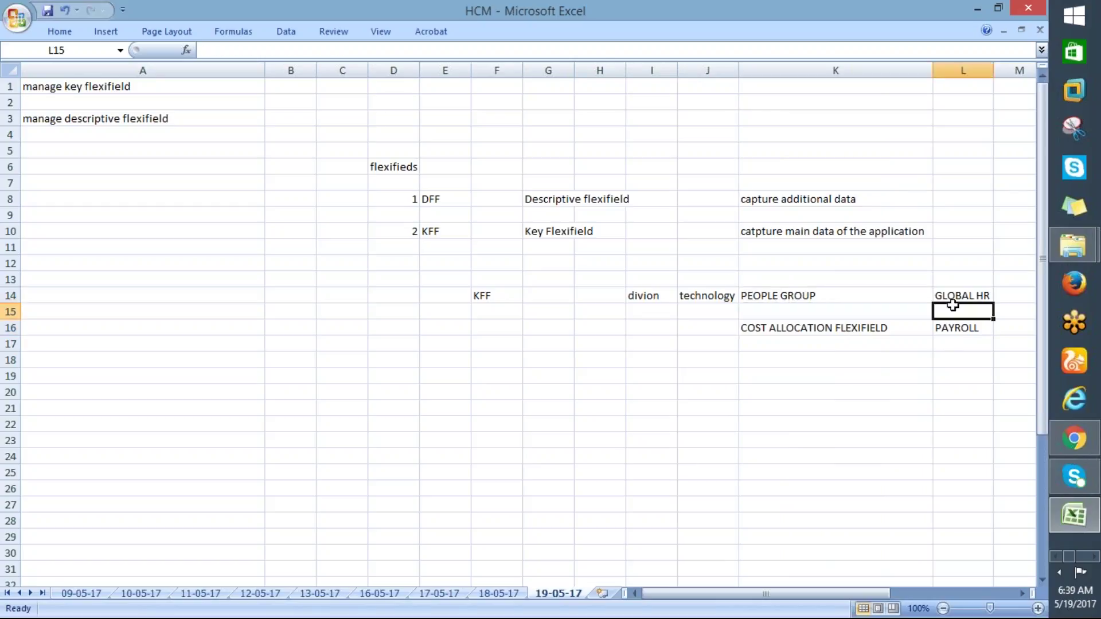
pyautogui.click(805, 328)
pyautogui.click(943, 342)
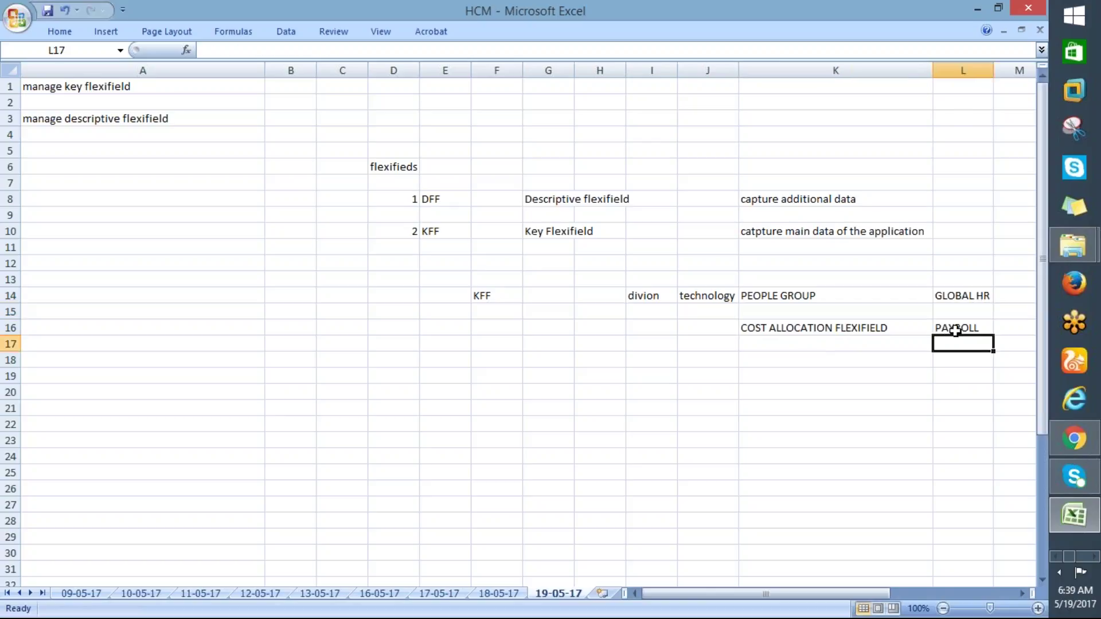
pyautogui.click(955, 330)
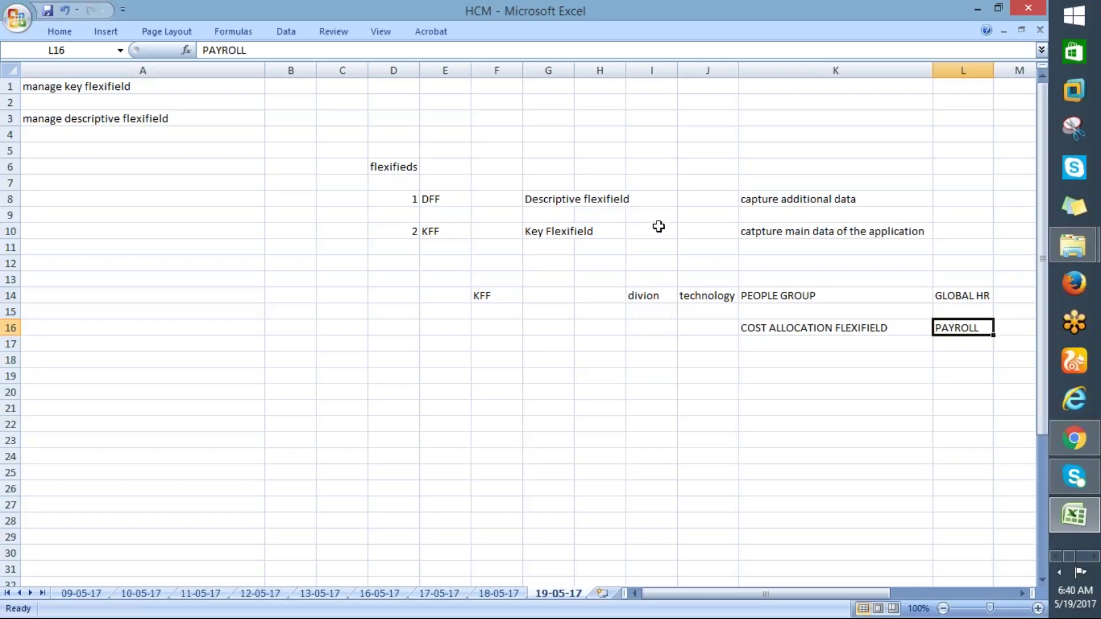
pyautogui.click(574, 328)
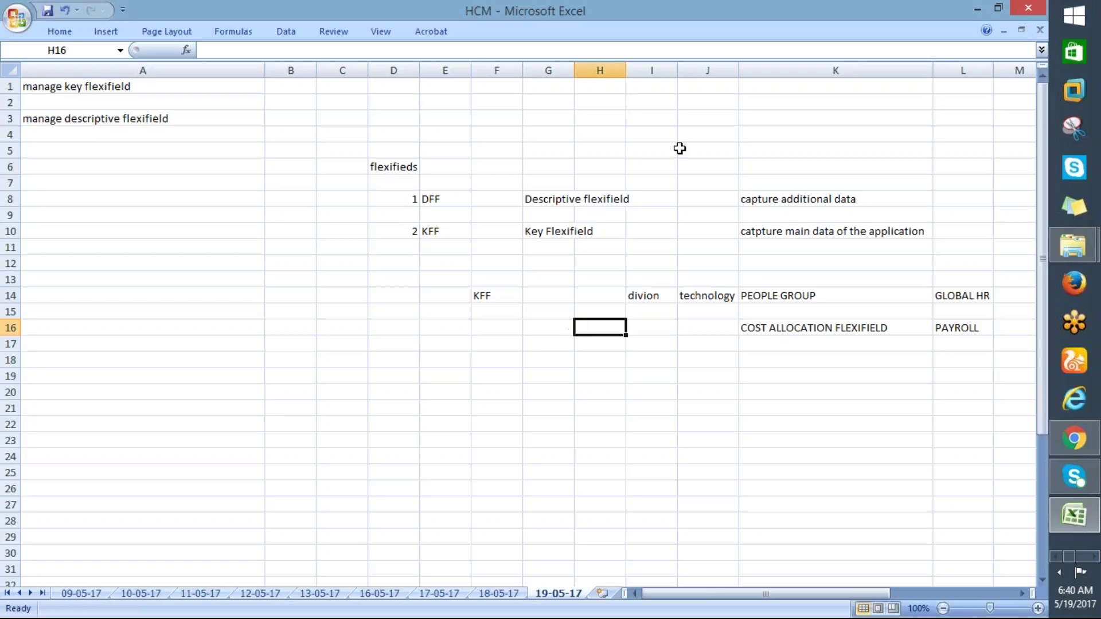
# Return to Chrome and reopen the ANALOGIC_HCM_PROJECT implementation project
pyautogui.click(1074, 439)
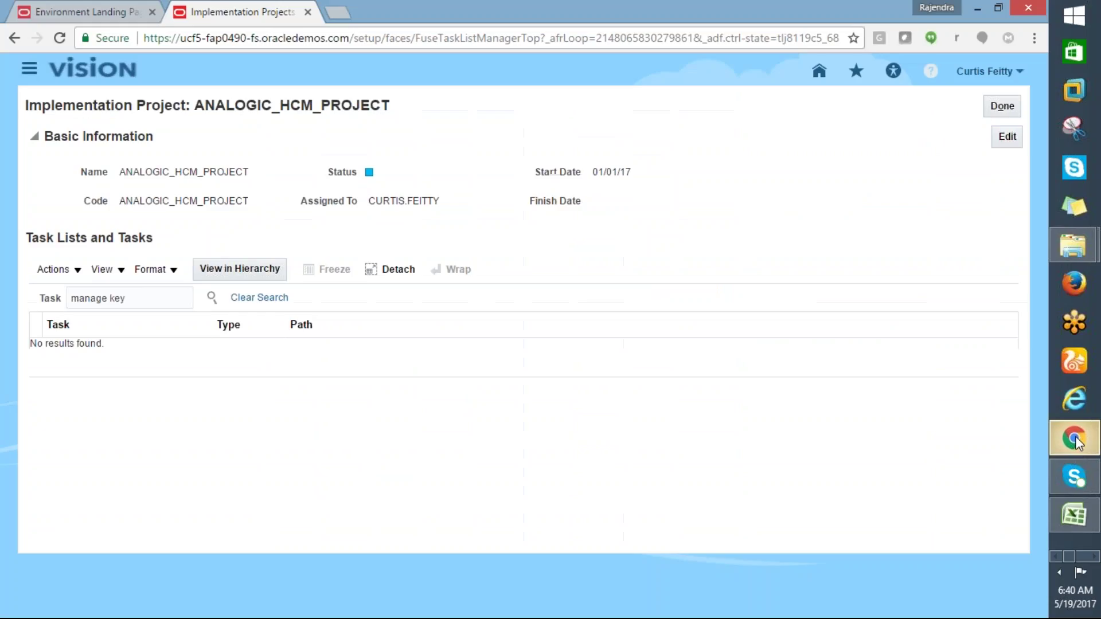
pyautogui.click(1000, 107)
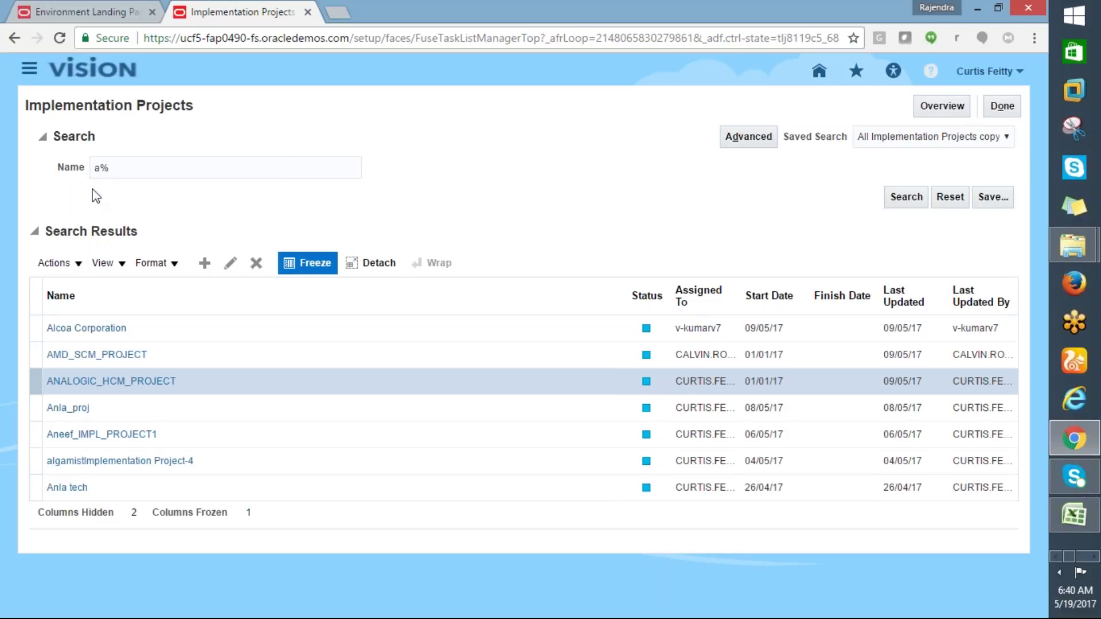
pyautogui.click(116, 387)
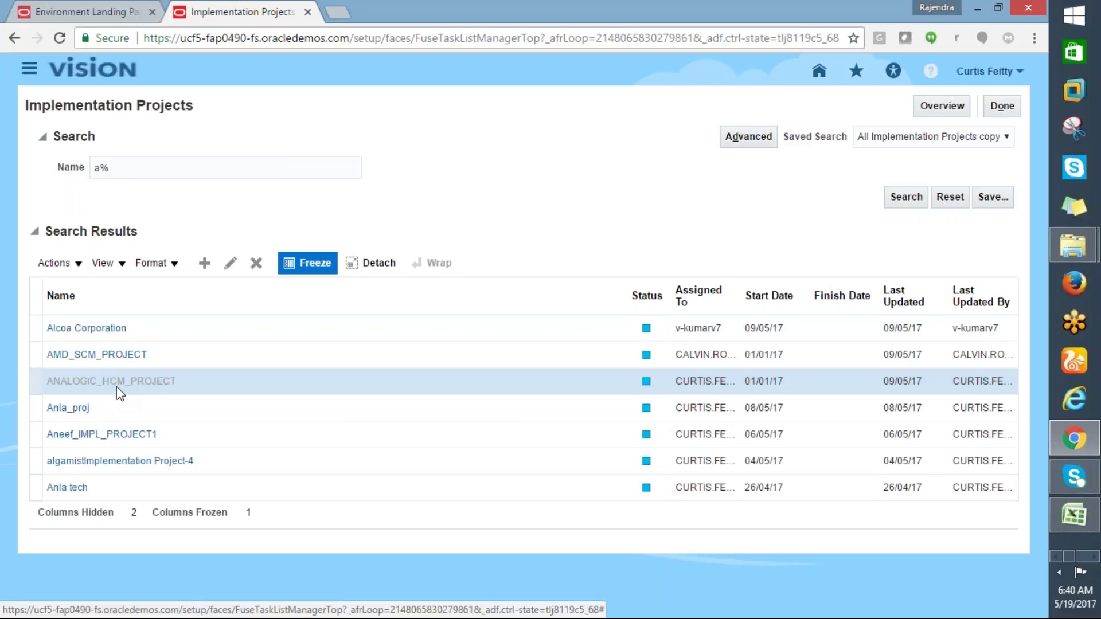
# Search tasks for 'manage%key%' and show Manage Cost Allocation Key Flexfield in its hierarchy
pyautogui.click(97, 298)
pyautogui.write('manage')
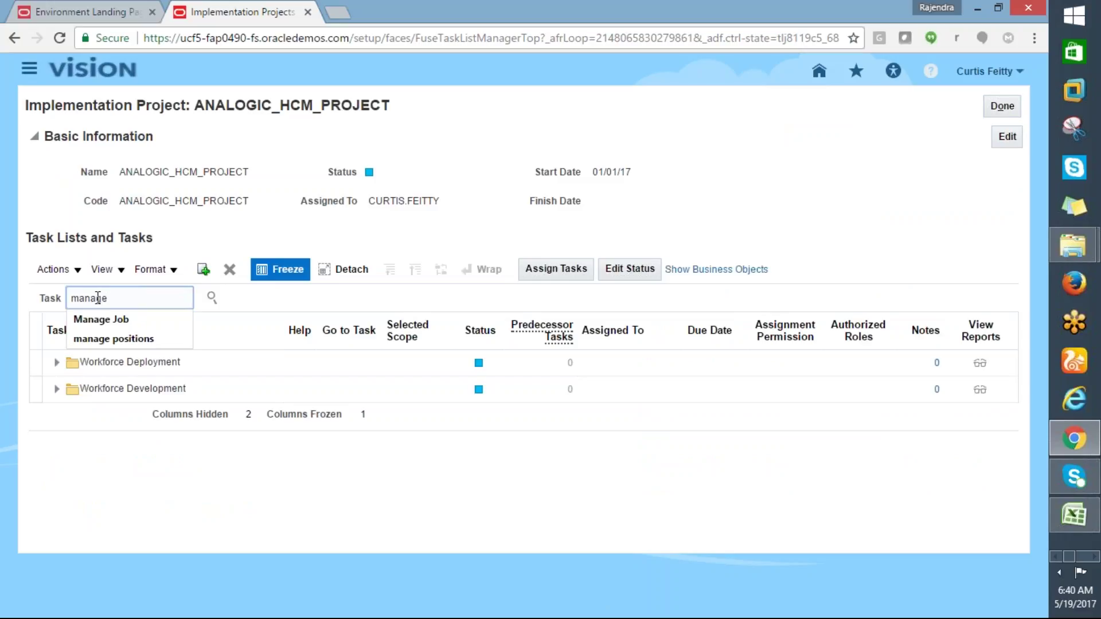
pyautogui.write('%key%')
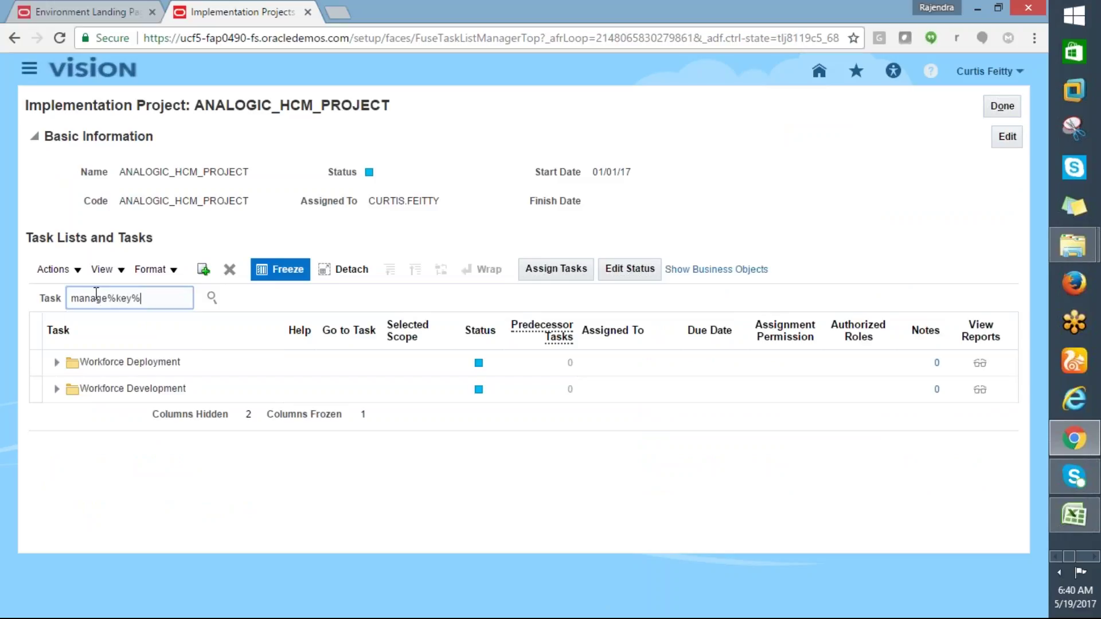
pyautogui.moveTo(218, 267); pyautogui.dragTo(210, 305)
pyautogui.click(208, 299)
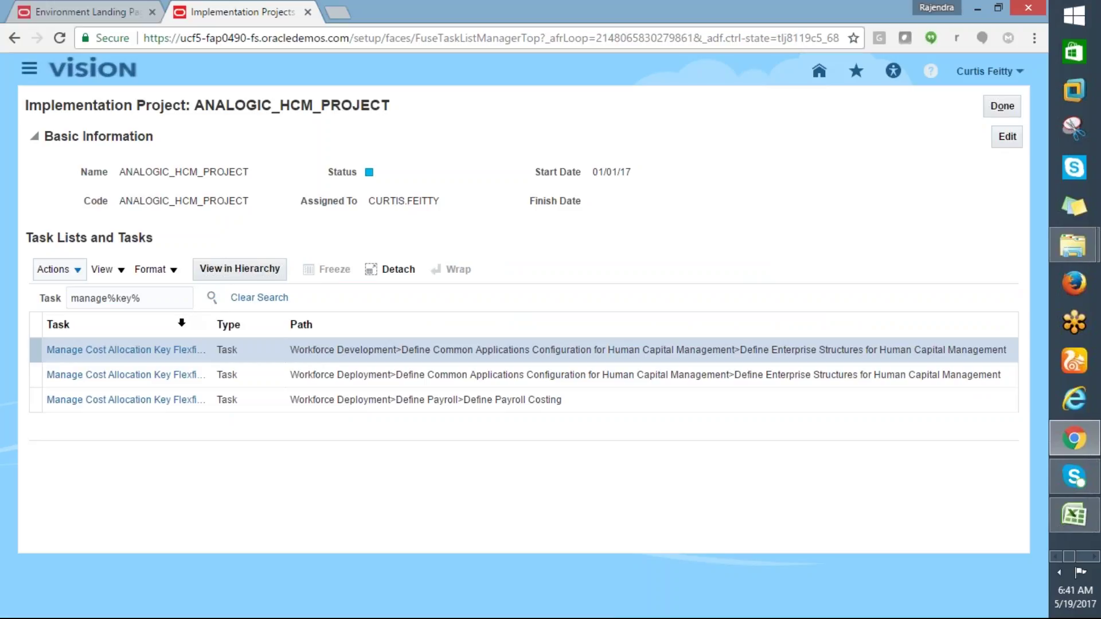
pyautogui.click(146, 357)
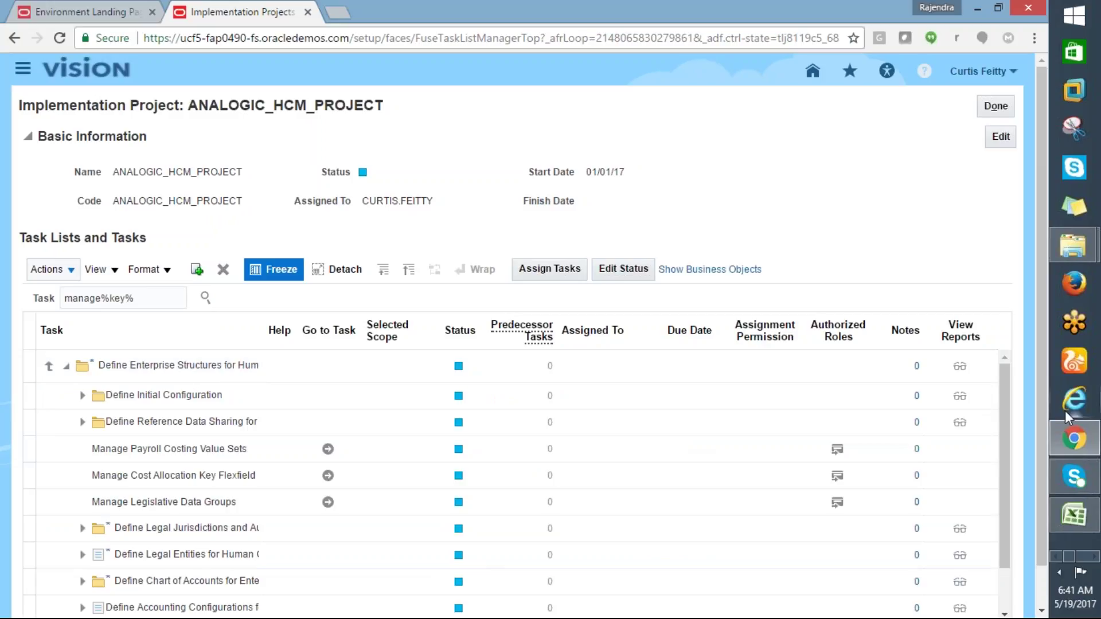
pyautogui.scroll(-1, 1042, 463)
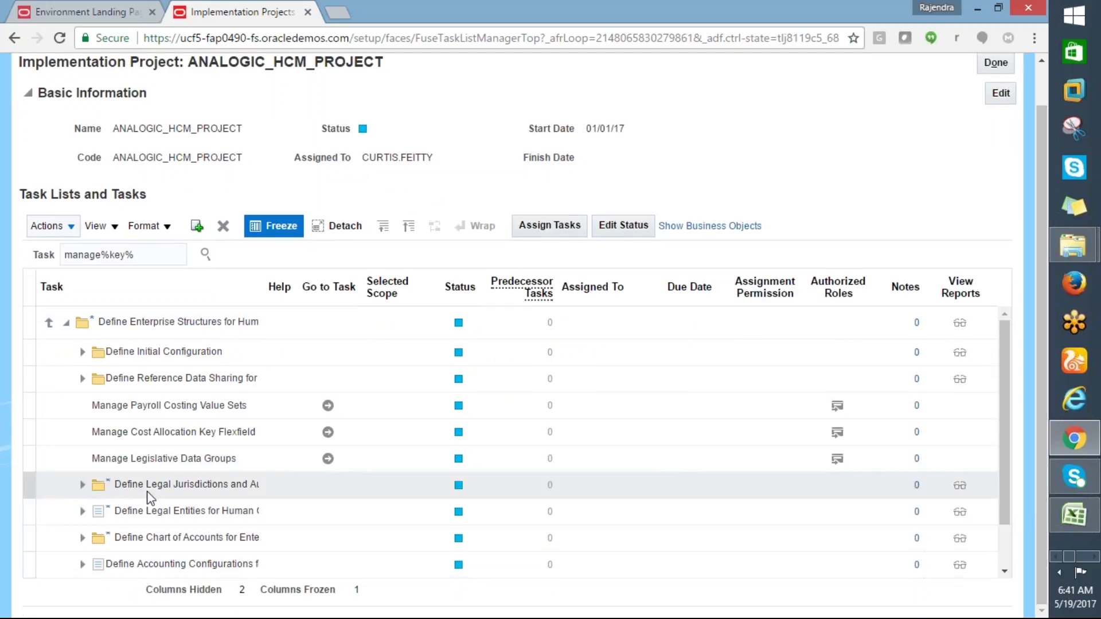
# Go to the Manage Cost Allocation Key Flexfield task and view the Cost Allocation Flexfield structures
pyautogui.click(327, 432)
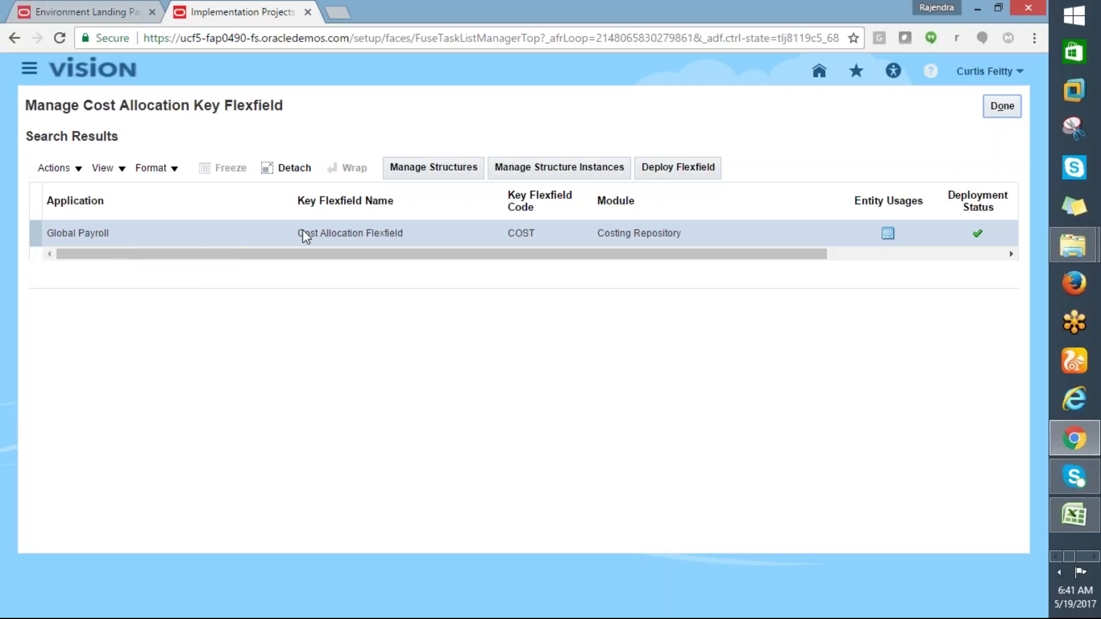
pyautogui.click(459, 172)
# Return to ANALOGIC_HCM_PROJECT and search its tasks for 'manage%peop%'
pyautogui.click(1005, 114)
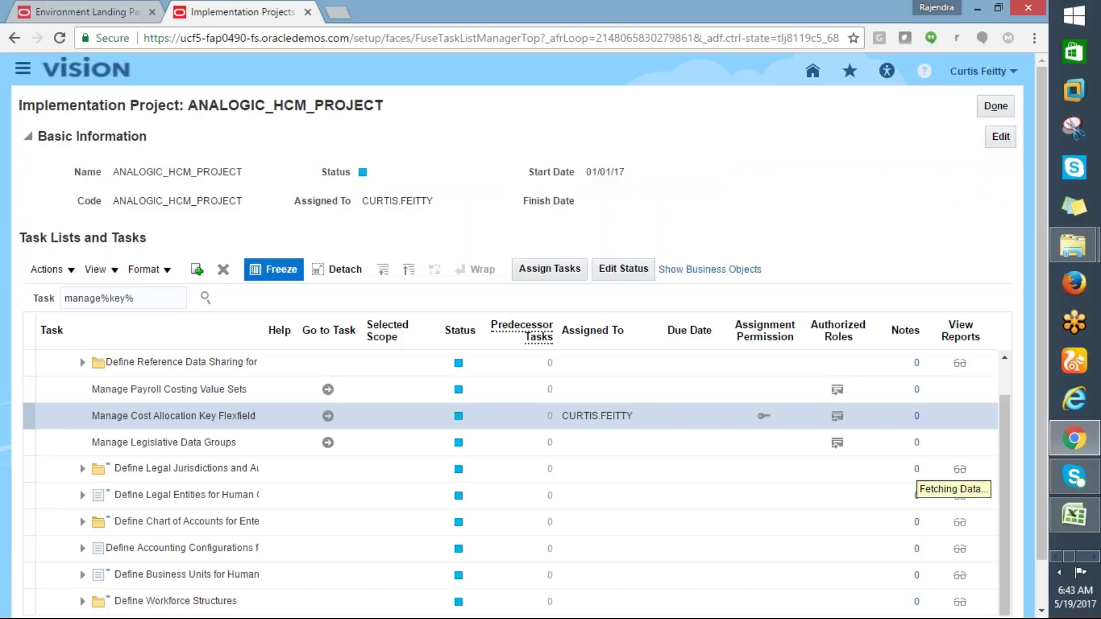
pyautogui.click(129, 298)
pyautogui.press('BackSpace')
pyautogui.press('BackSpace')
pyautogui.press('BackSpace')
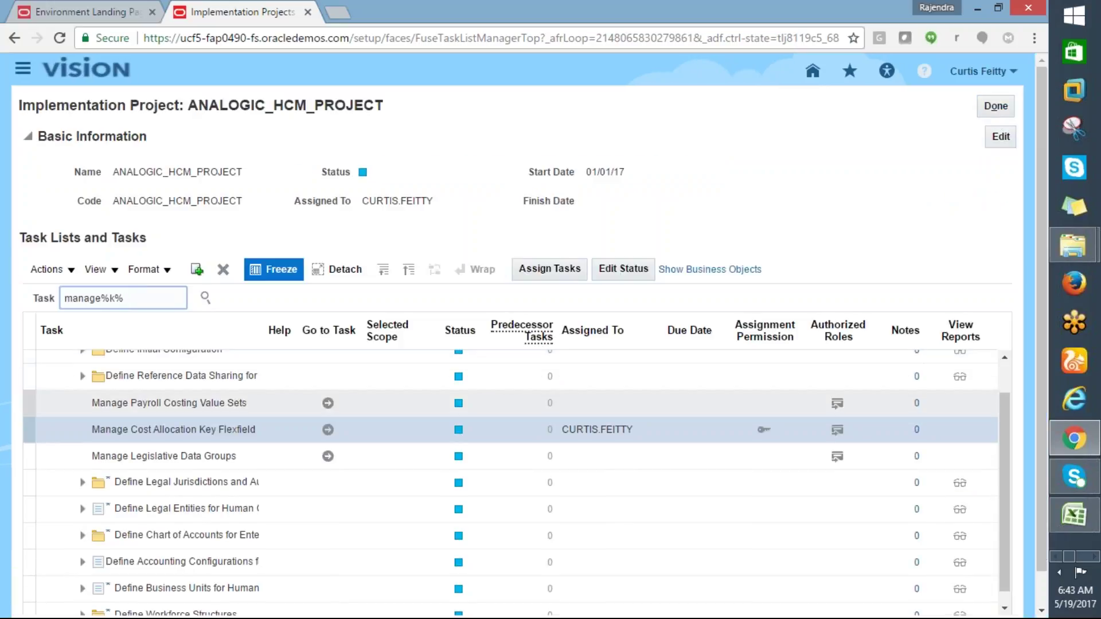
pyautogui.write('peopl')
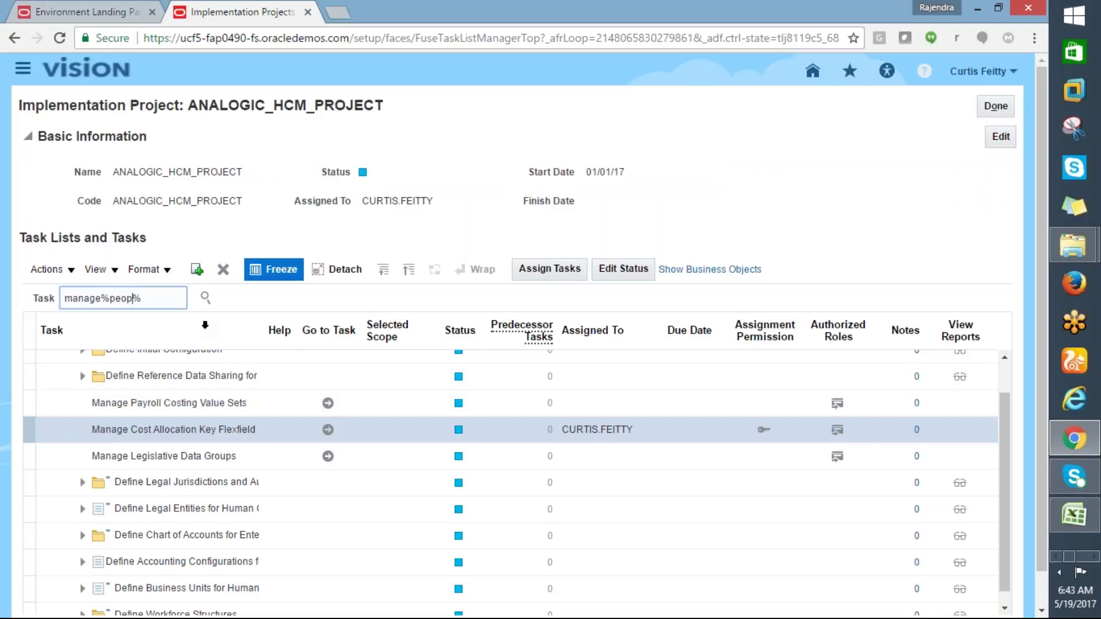
pyautogui.click(206, 298)
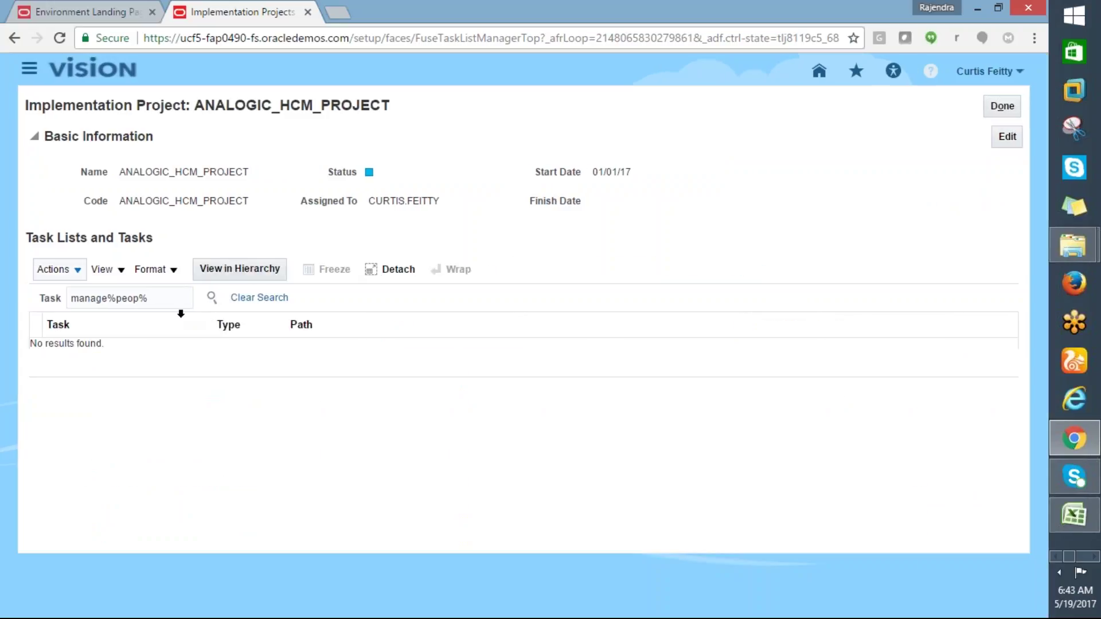
# Search tasks for 'manage%descri%', then trim the term to 'manage%descr'
pyautogui.click(142, 298)
pyautogui.press('BackSpace')
pyautogui.press('BackSpace')
pyautogui.press('BackSpace')
pyautogui.press('BackSpace')
pyautogui.write('descri')
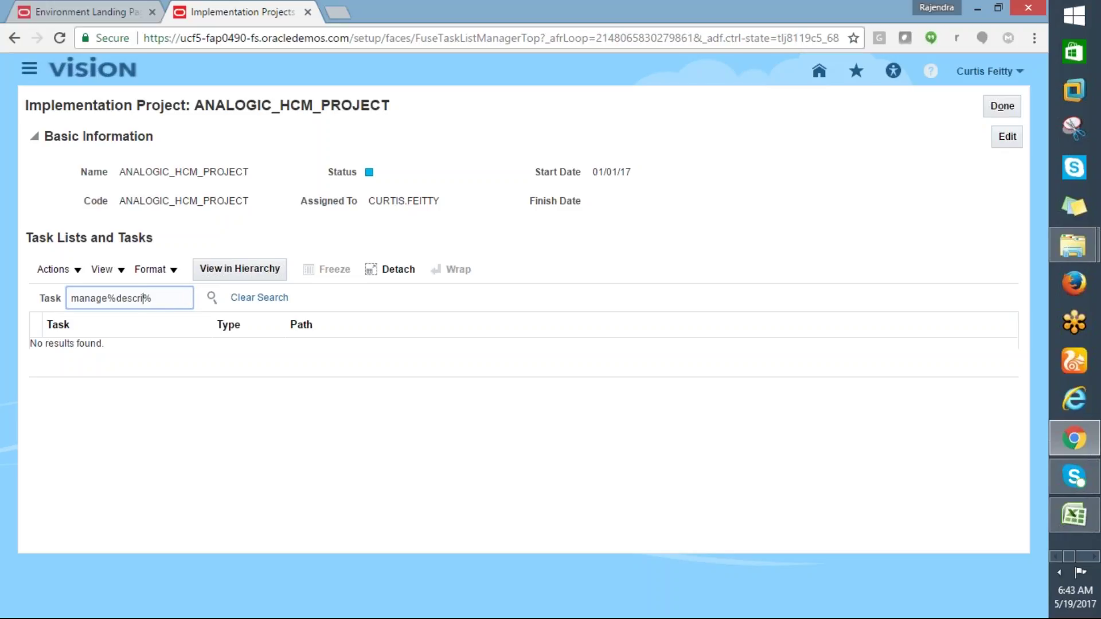
pyautogui.click(211, 297)
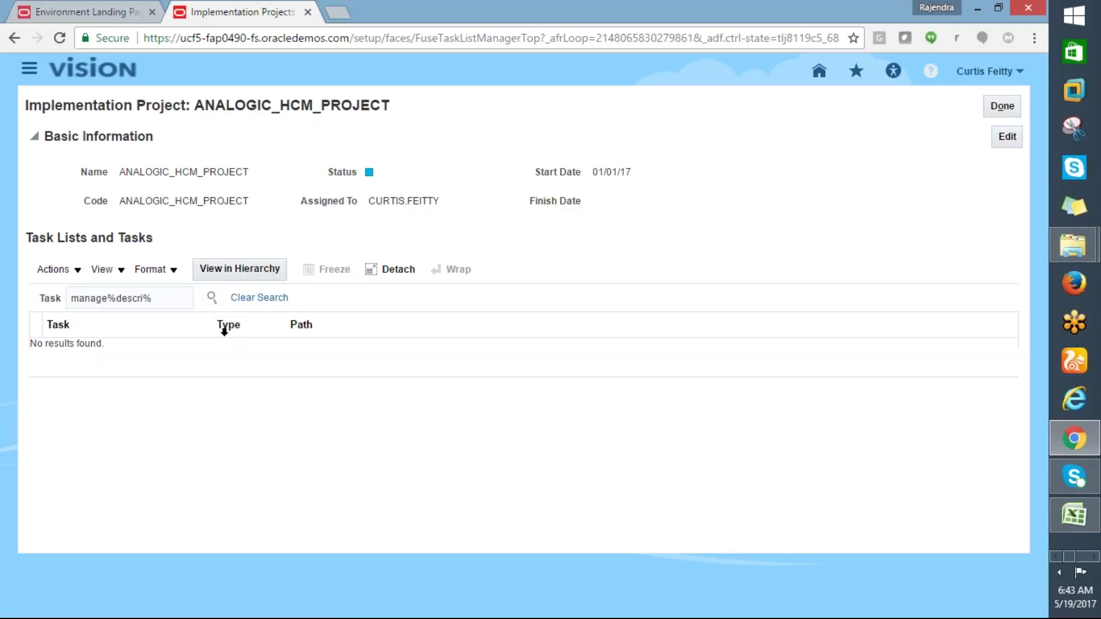
pyautogui.click(210, 299)
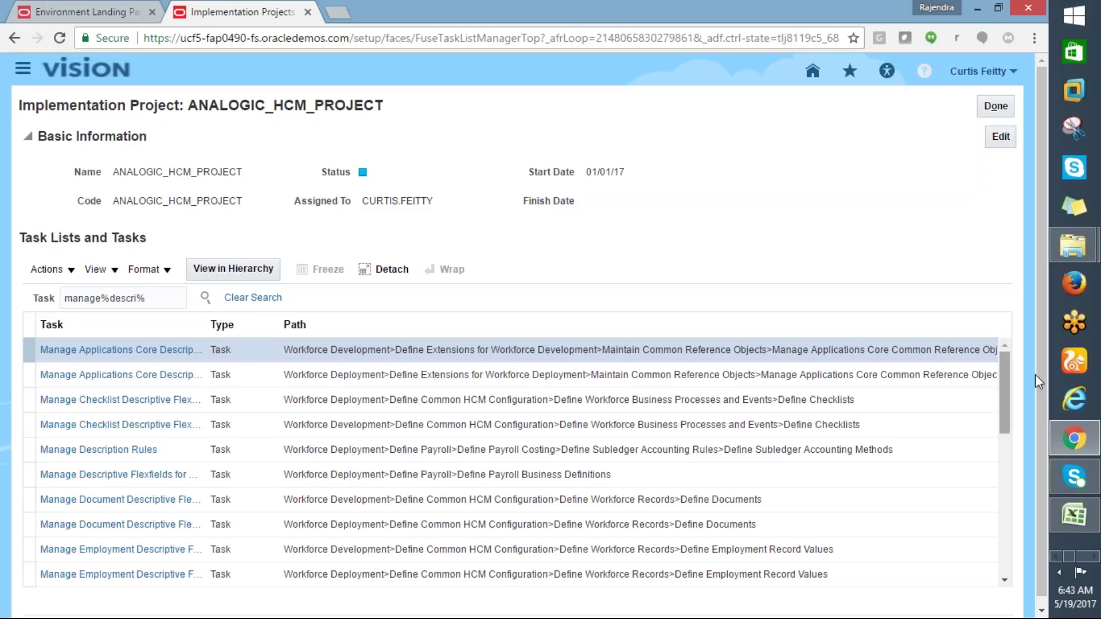
pyautogui.moveTo(1007, 396); pyautogui.dragTo(1025, 344)
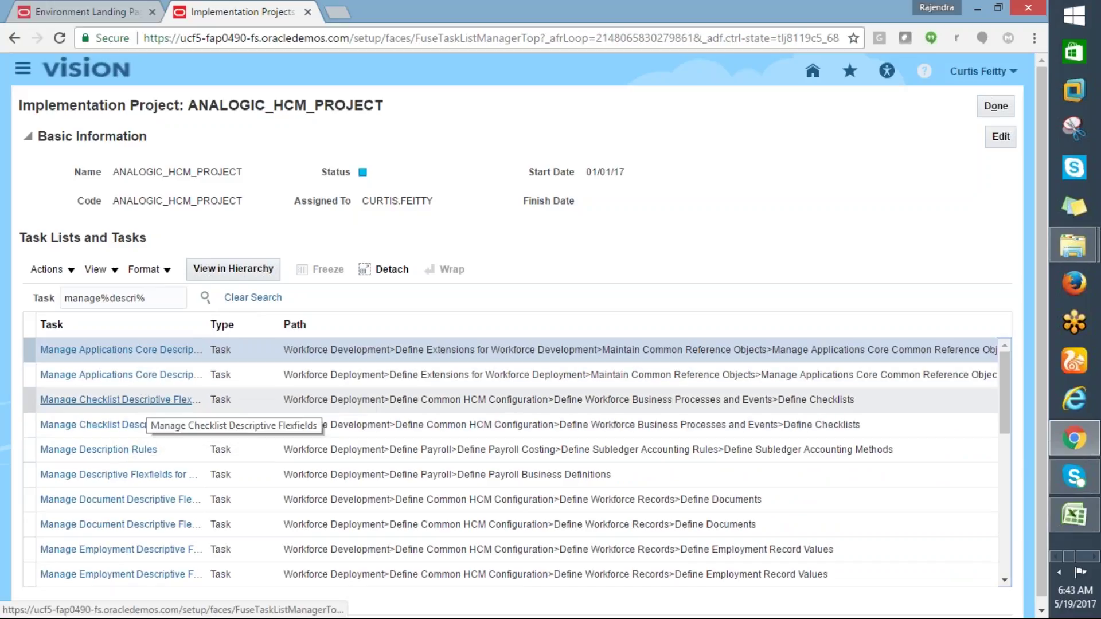
pyautogui.click(149, 302)
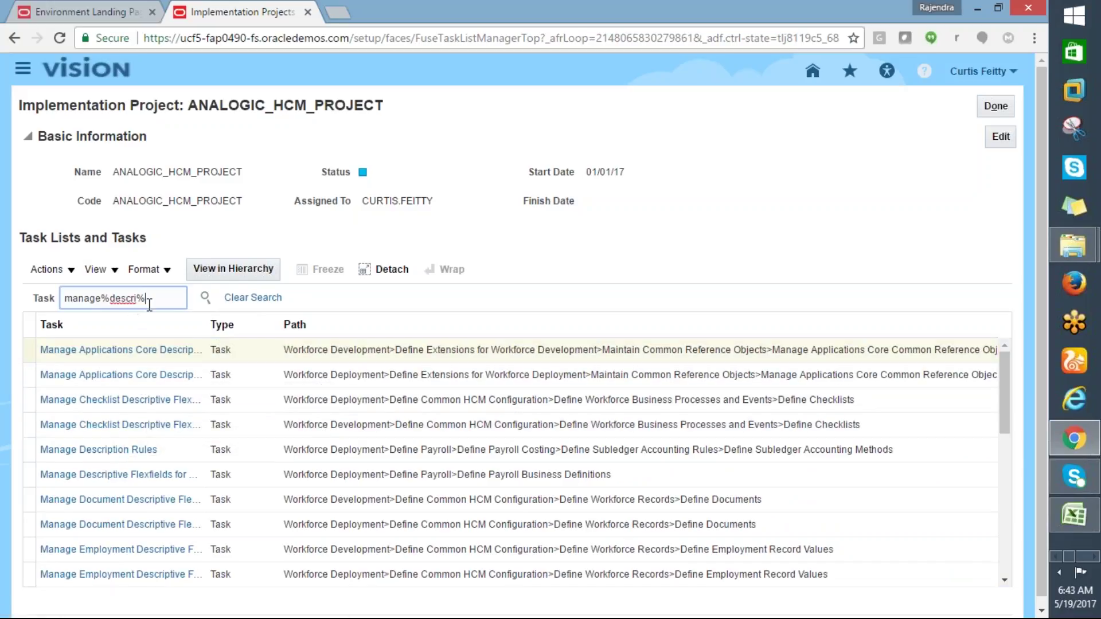
pyautogui.press('BackSpace')
pyautogui.press('BackSpace')
pyautogui.write('iprive%')
pyautogui.press('BackSpace')
pyautogui.press('BackSpace')
pyautogui.press('BackSpace')
pyautogui.press('BackSpace')
pyautogui.press('BackSpace')
pyautogui.press('BackSpace')
pyautogui.press('BackSpace')
# Open Manage Checklist Descriptive Flexfields, clear the task search, and reopen ANALOGIC_HCM_PROJECT
pyautogui.click(205, 297)
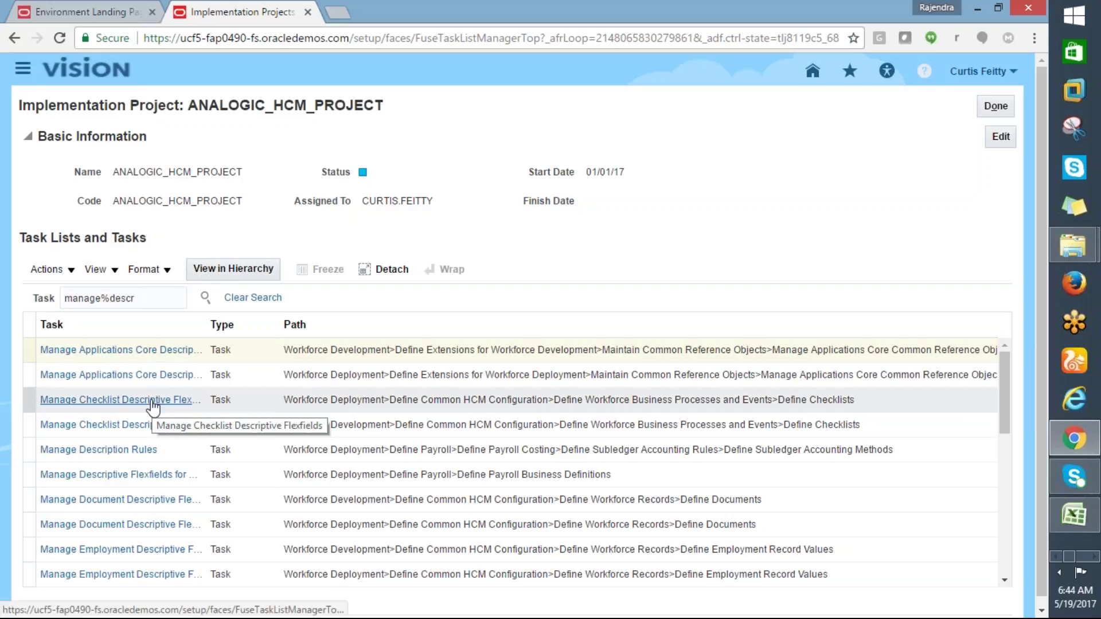
pyautogui.click(153, 402)
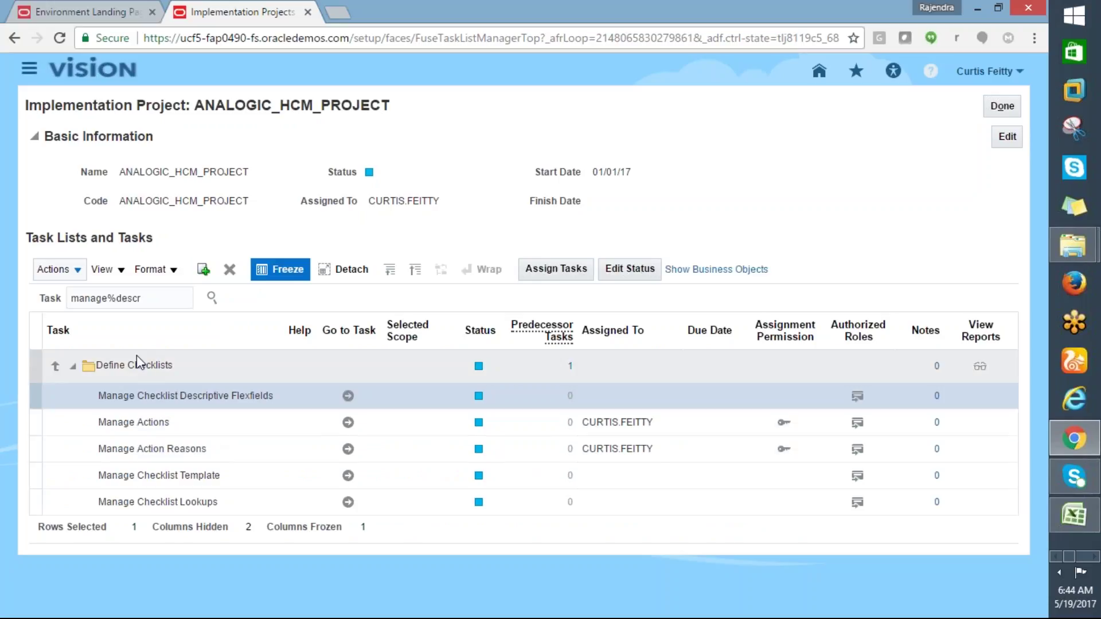
pyautogui.moveTo(152, 297); pyautogui.dragTo(65, 298)
pyautogui.press('BackSpace')
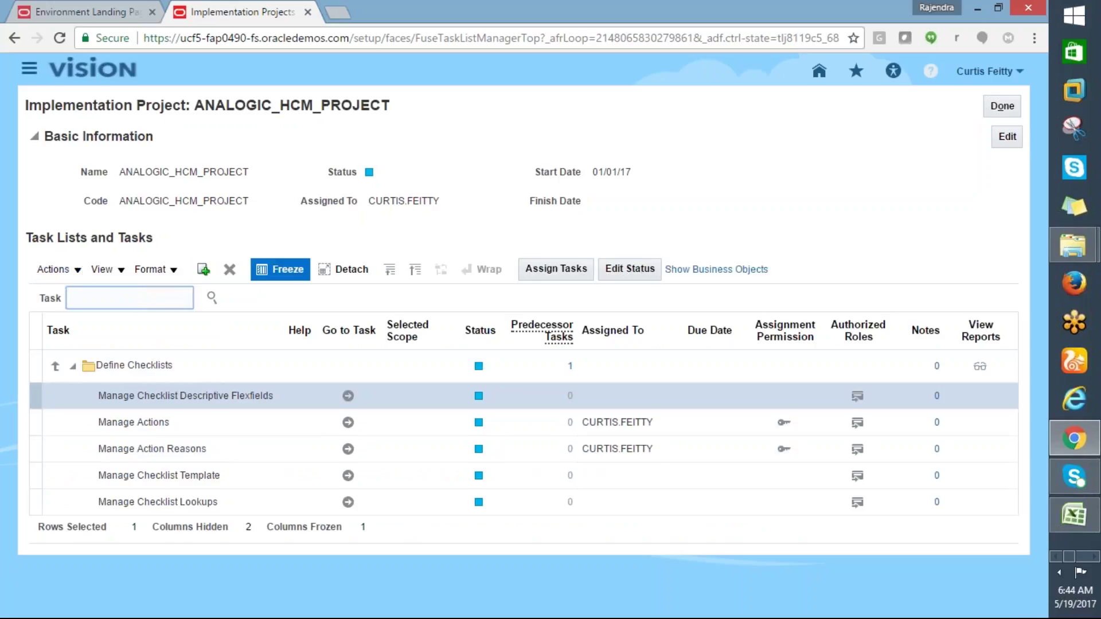
pyautogui.click(1002, 103)
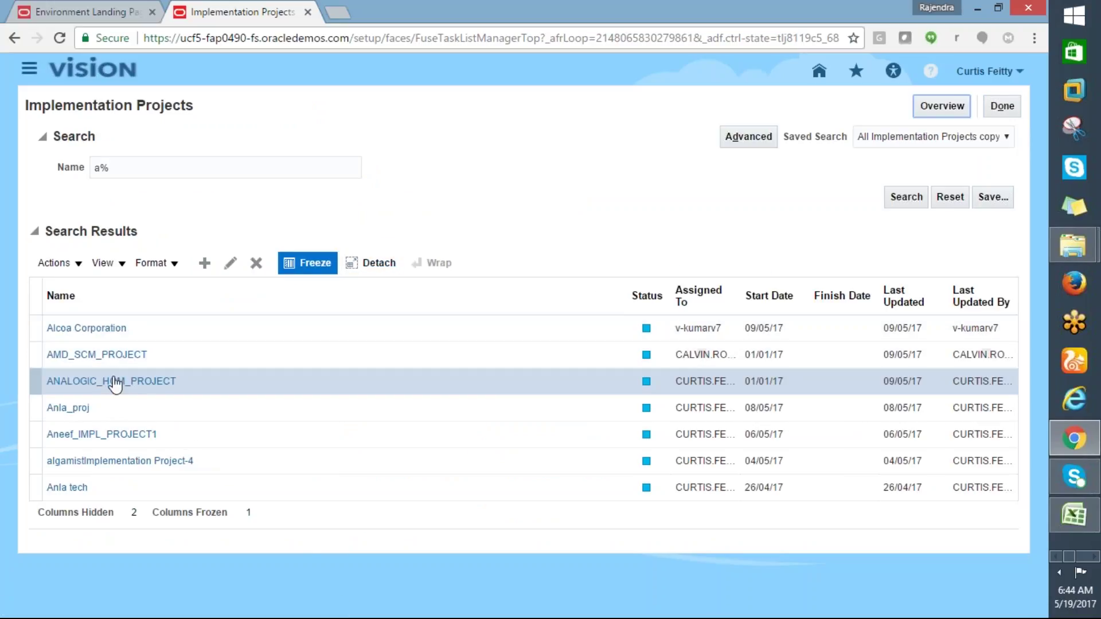
pyautogui.click(114, 381)
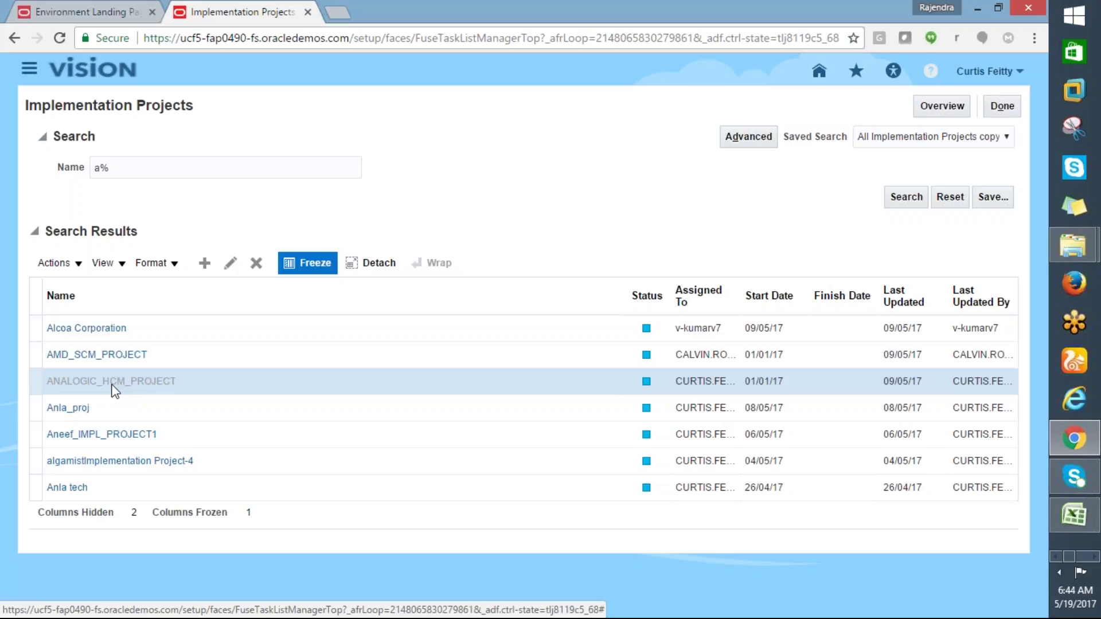
# Search the project's tasks for '%kff%', then for '%key%'
pyautogui.click(104, 305)
pyautogui.write('%')
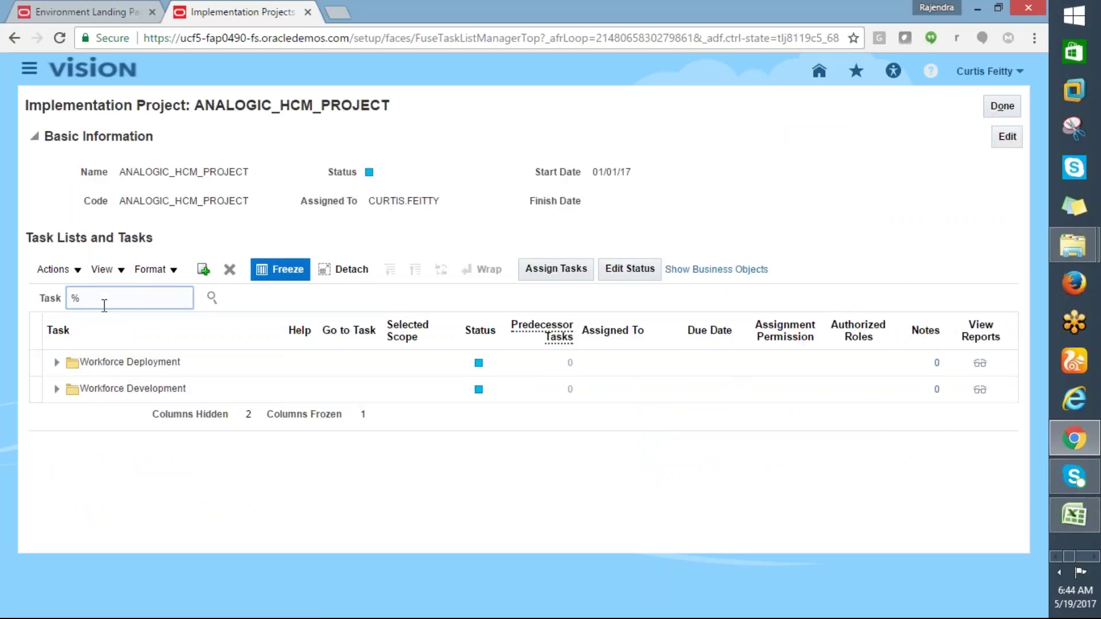
pyautogui.write('kff%')
pyautogui.click(212, 298)
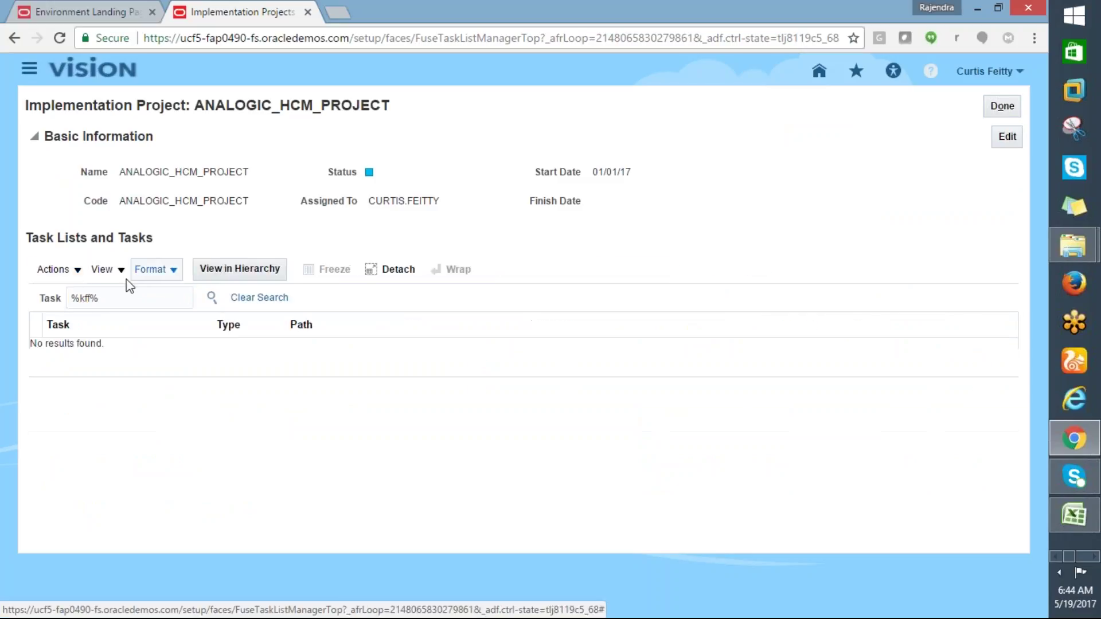
pyautogui.click(94, 295)
pyautogui.press('BackSpace')
pyautogui.press('BackSpace')
pyautogui.write('ey')
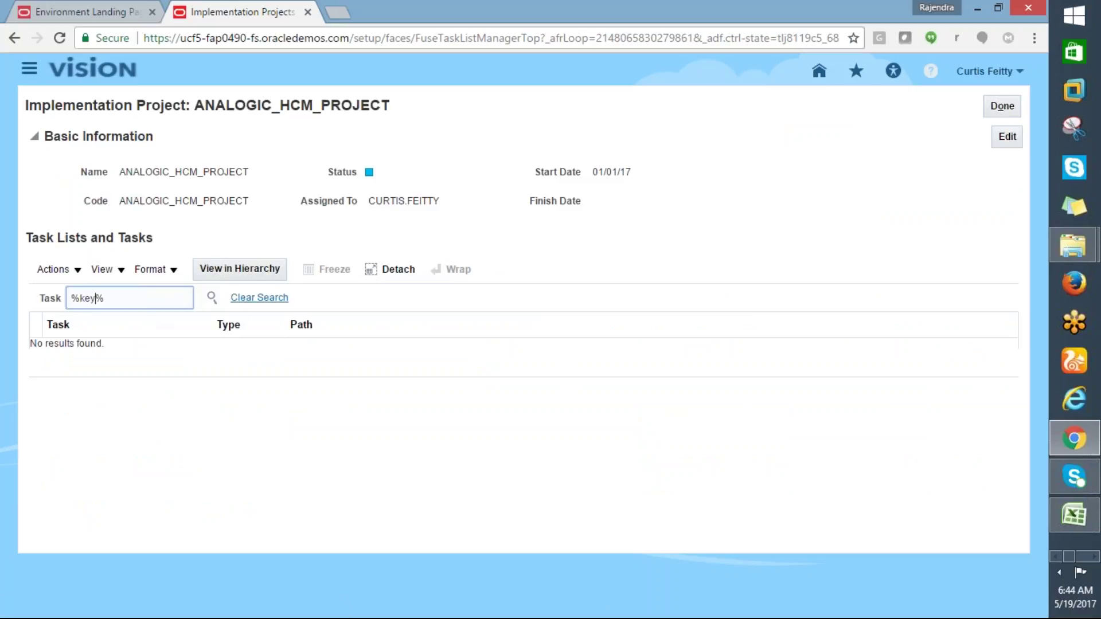
pyautogui.click(212, 297)
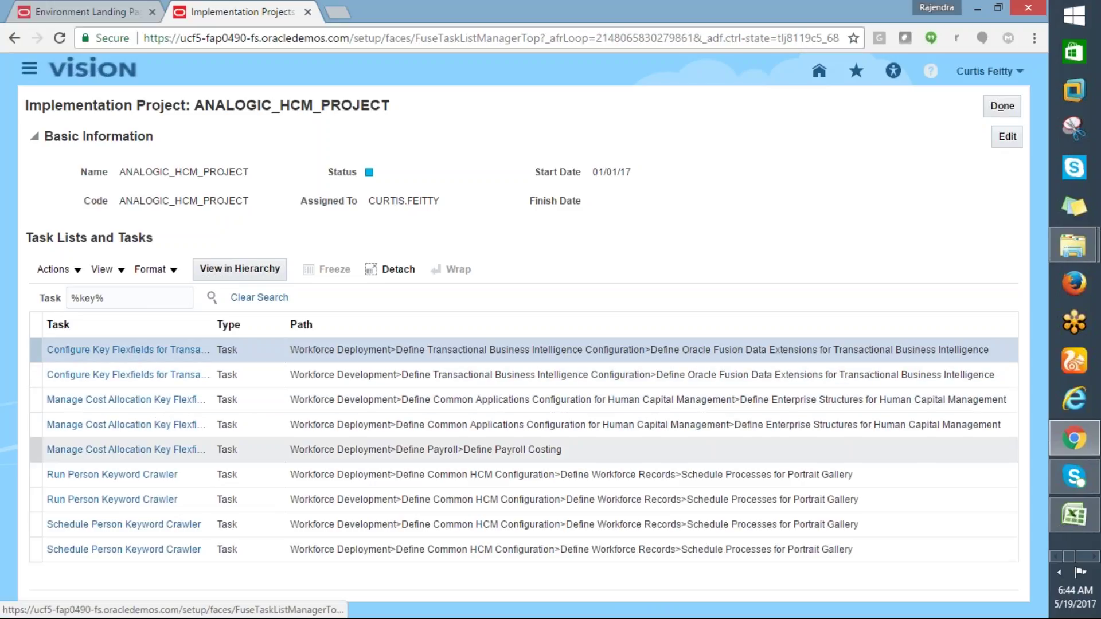
# Open the first Configure Key Flexfields task from the results
pyautogui.click(99, 297)
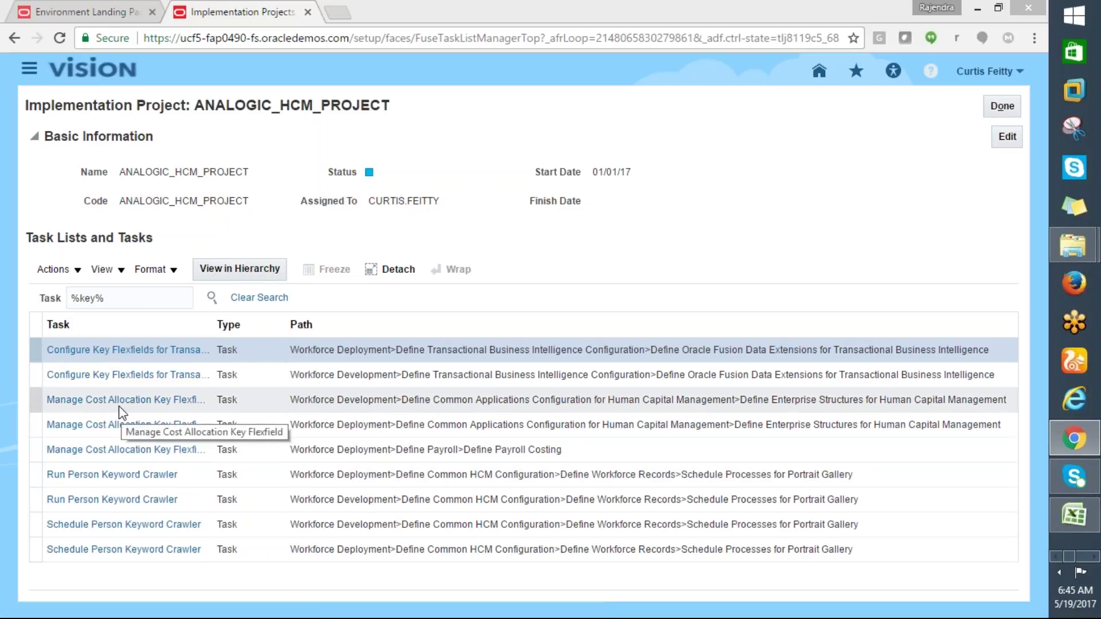
pyautogui.click(119, 356)
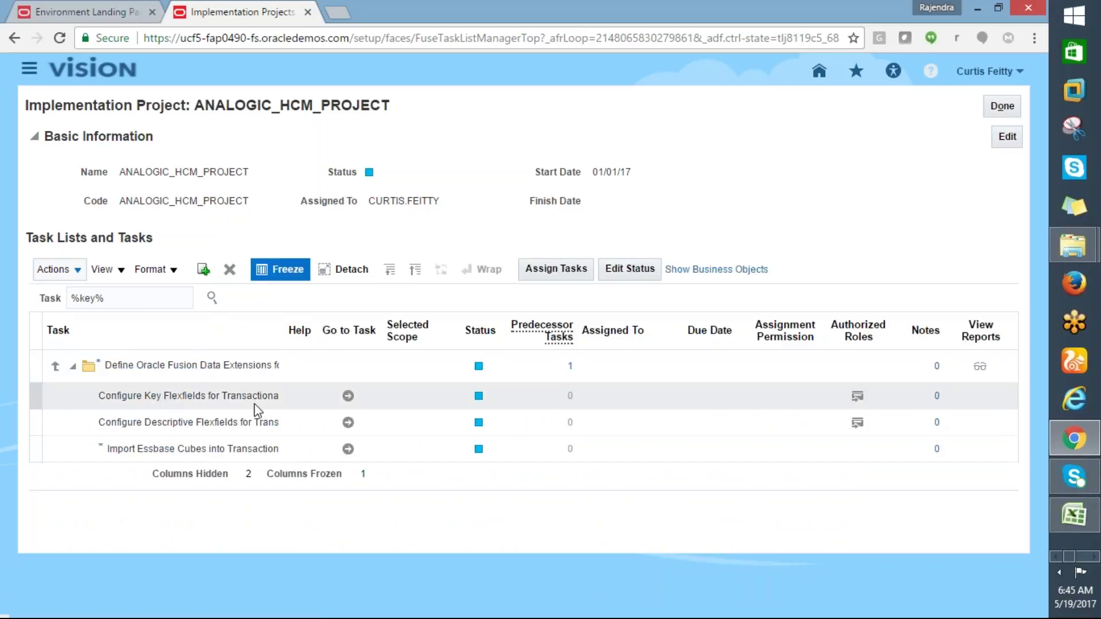
pyautogui.click(350, 397)
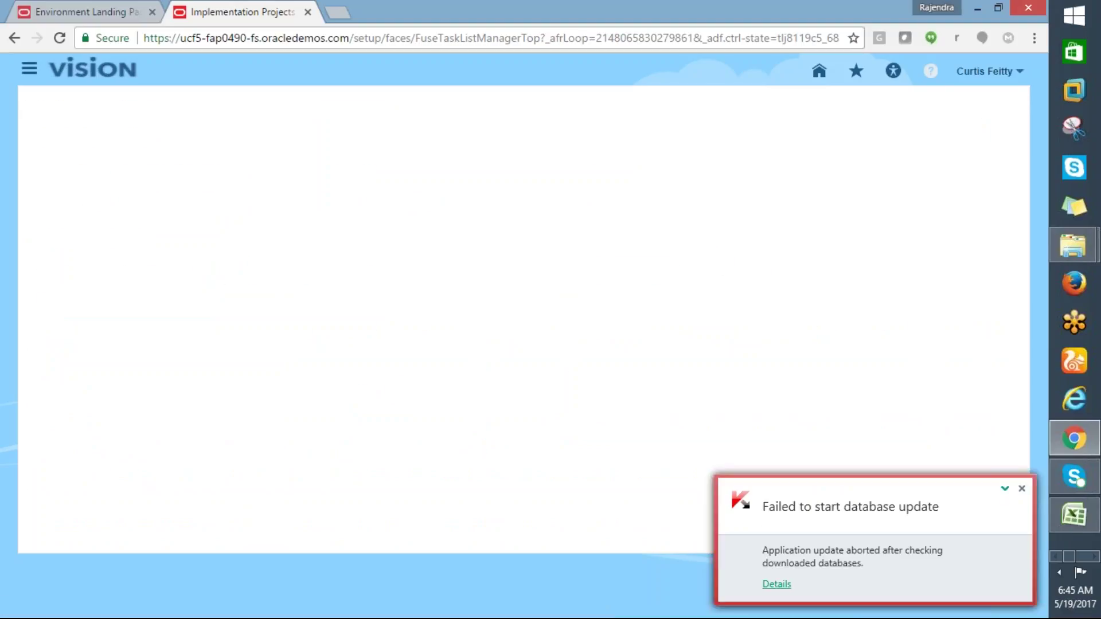
# Copy the manage key flexifield note from cell A1 of the HCM Excel workbook
pyautogui.click(1022, 488)
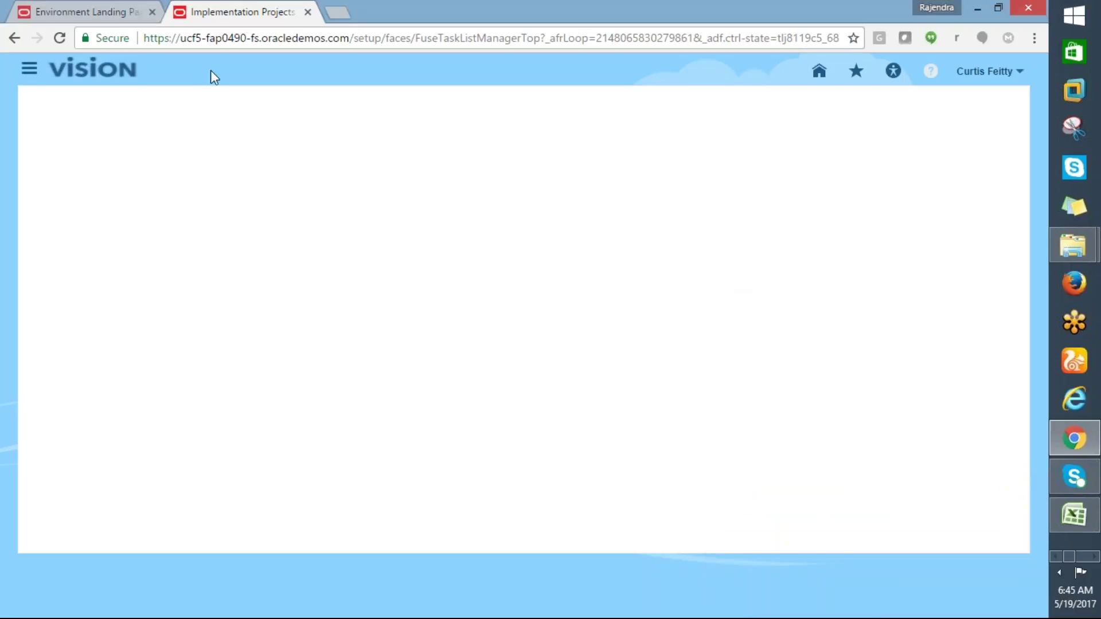
pyautogui.click(73, 14)
pyautogui.click(220, 17)
pyautogui.click(1074, 515)
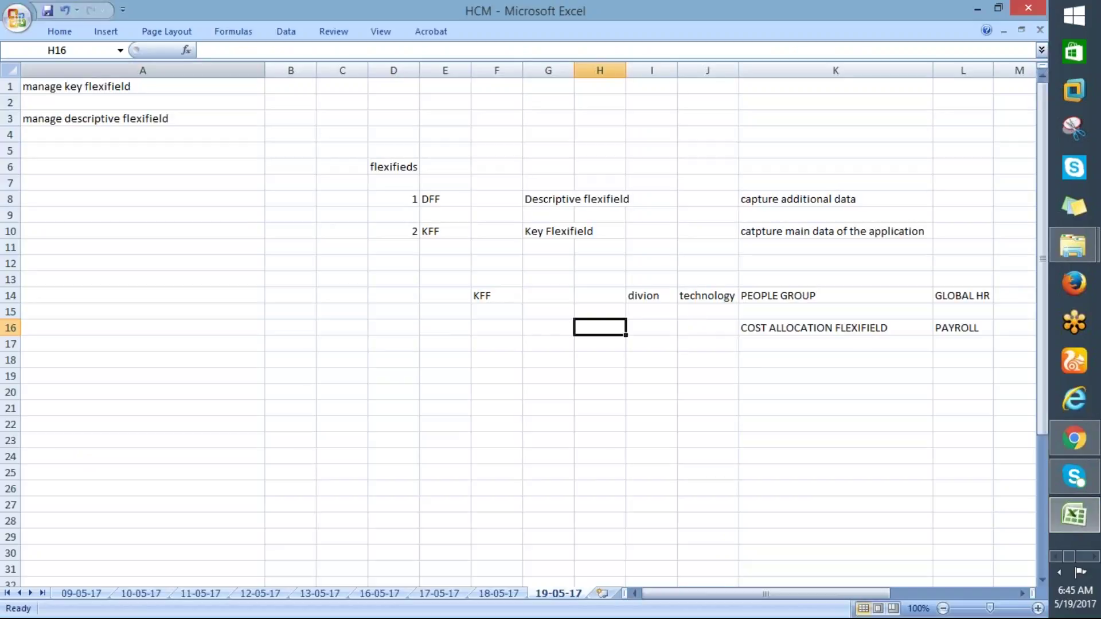
pyautogui.click(93, 89)
pyautogui.hotkey('ctrl', 'c')
# Back in Chrome, go to Setup and Maintenance from the user menu
pyautogui.click(1073, 438)
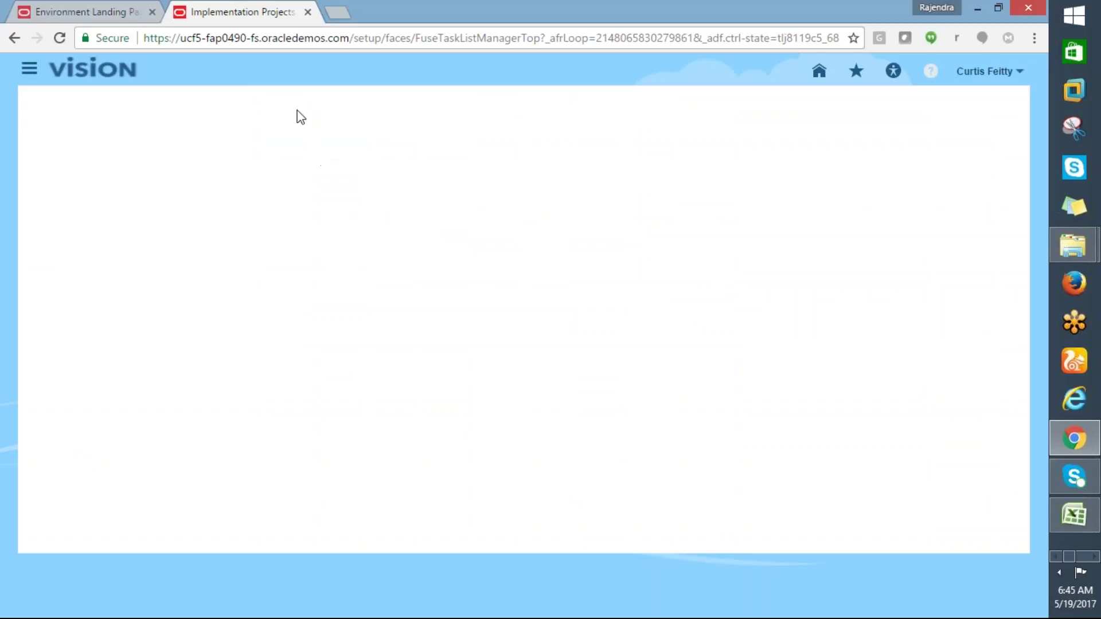
pyautogui.click(1015, 72)
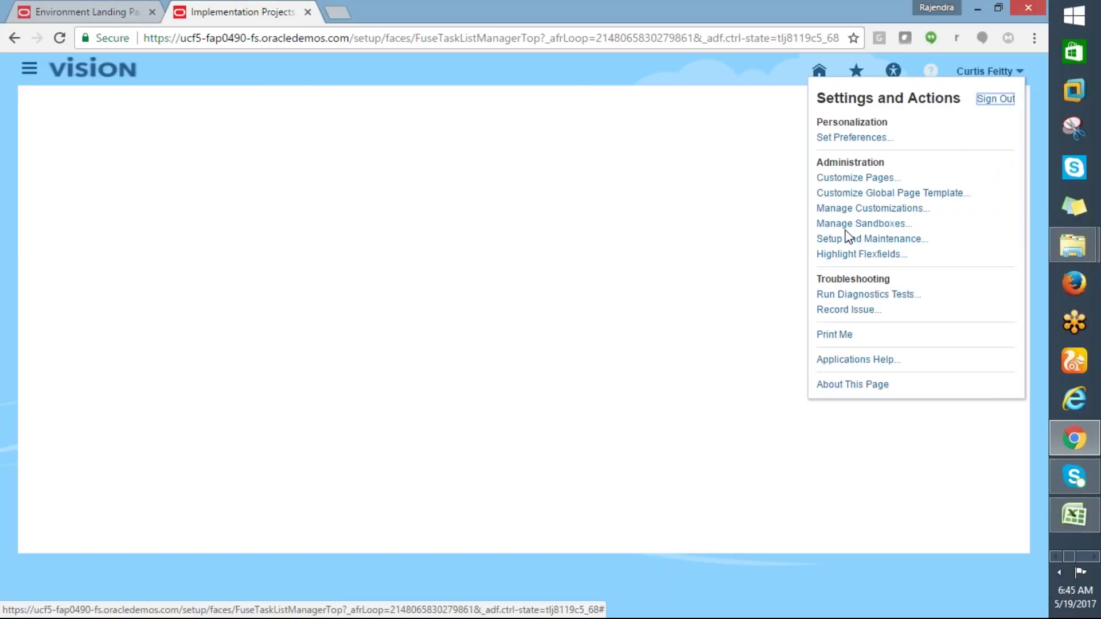
pyautogui.click(842, 238)
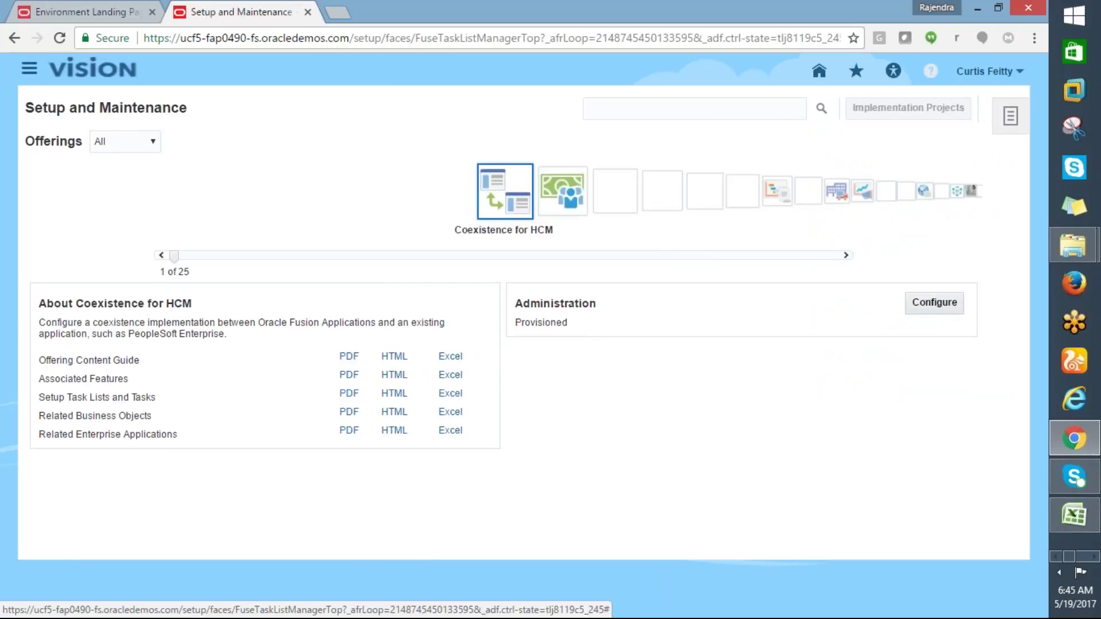
# Find implementation projects named anal% and open ANALOGIC_HCM_PROJECT
pyautogui.click(956, 111)
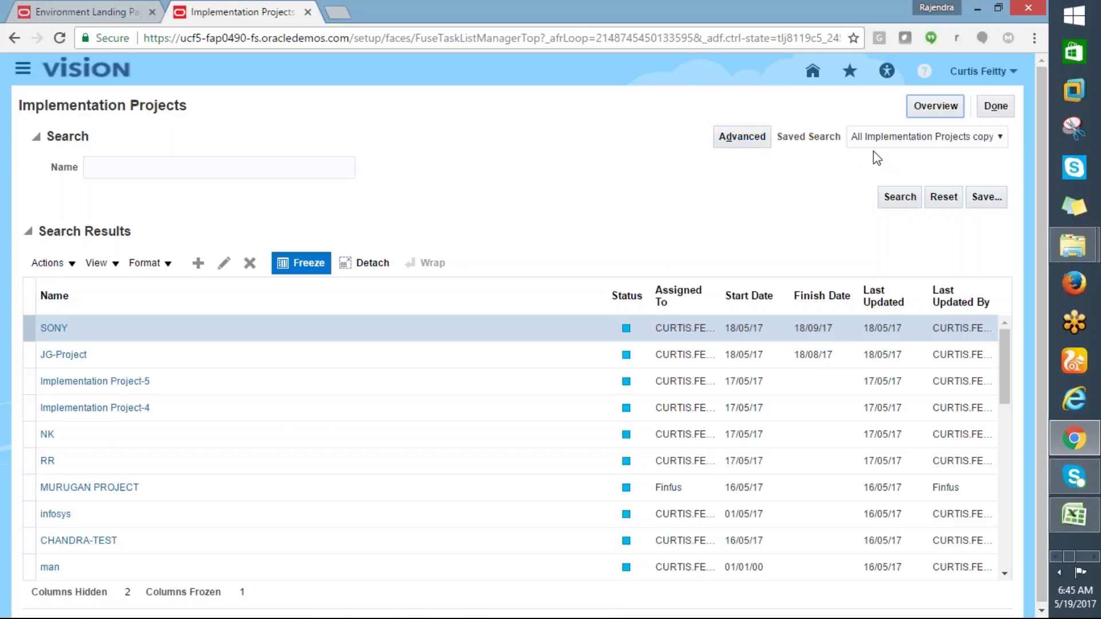
pyautogui.click(139, 161)
pyautogui.write('anal%')
pyautogui.click(899, 197)
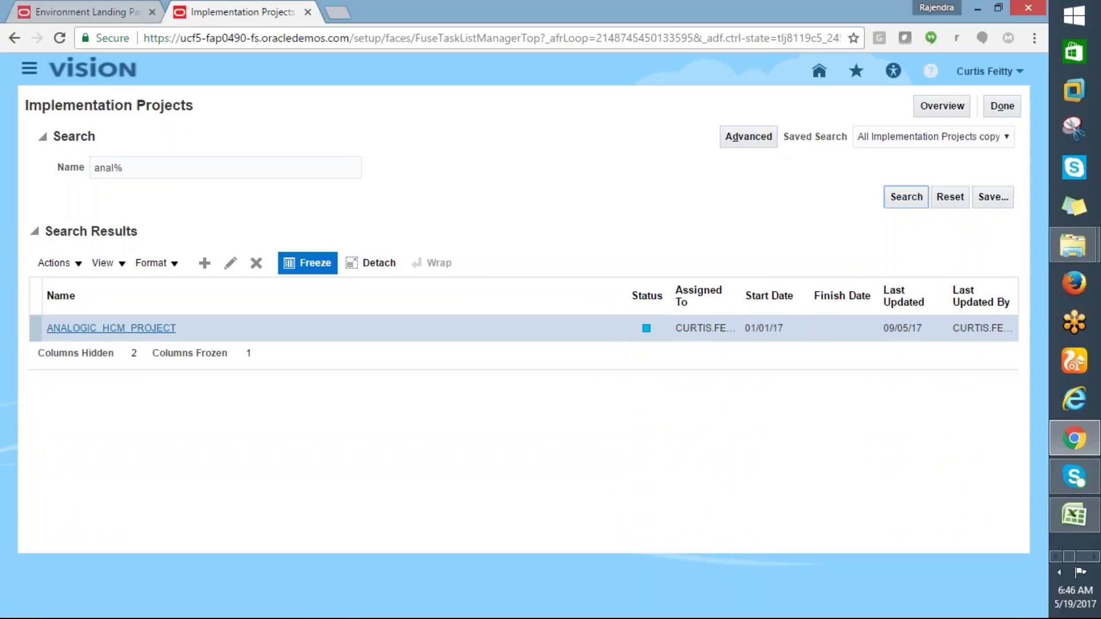
pyautogui.click(90, 330)
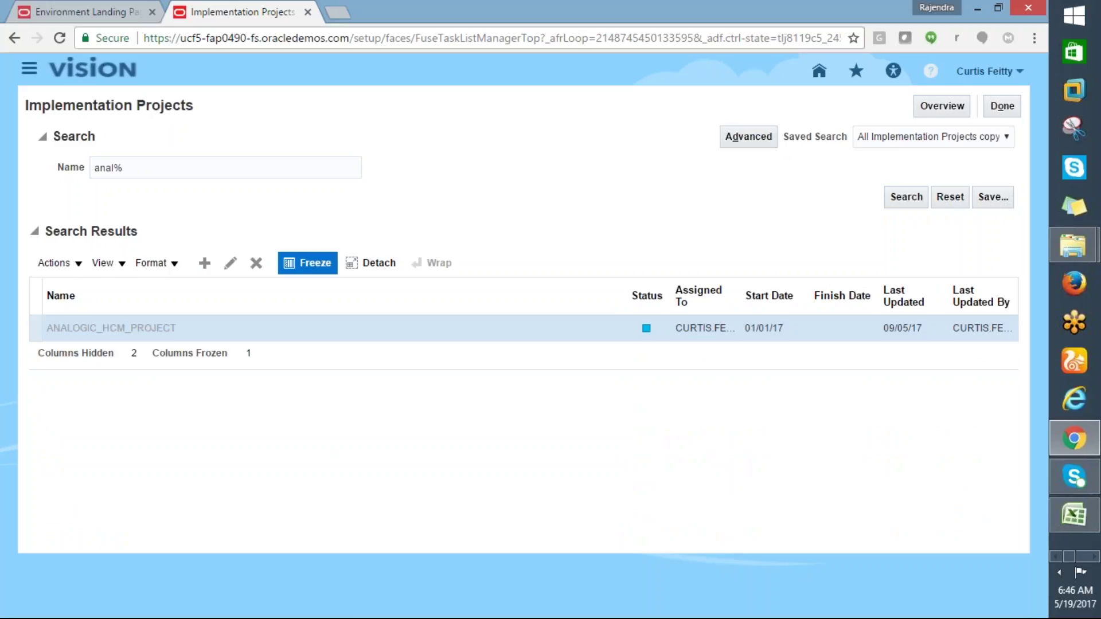
# Search the project's tasks for 'manage key flexifield', which returns no results
pyautogui.click(103, 297)
pyautogui.write('manage key flexifield')
pyautogui.click(206, 302)
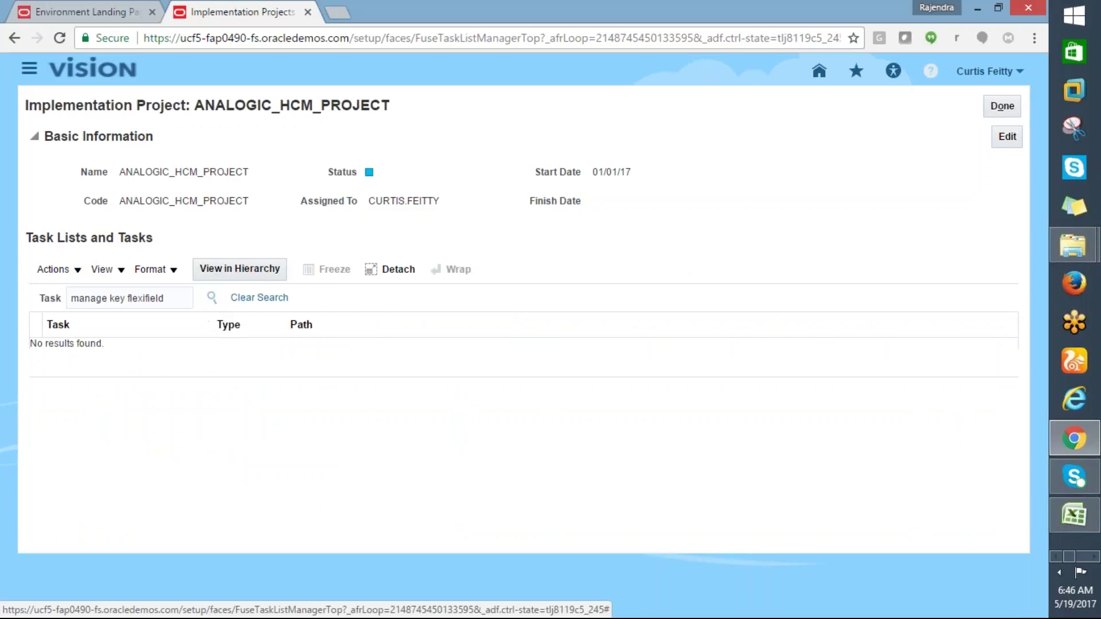
# Search the tasks for 'manage%key%' and open the first Manage Cost Allocation Key Flexfield result
pyautogui.click(171, 297)
pyautogui.press('BackSpace')
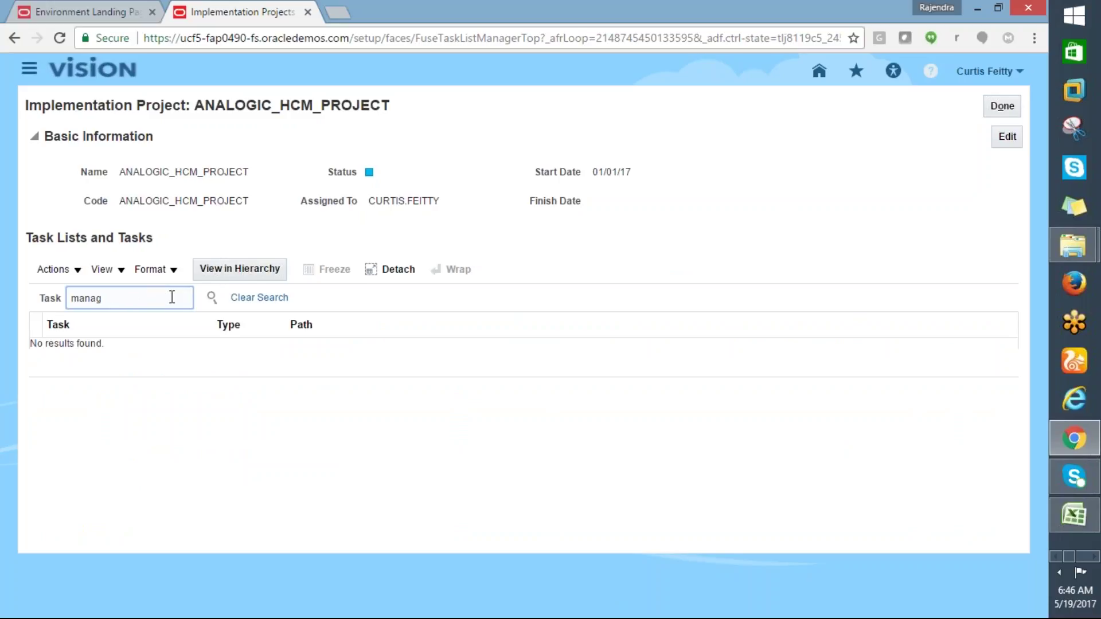
pyautogui.write('%je')
pyautogui.press('BackSpace')
pyautogui.press('BackSpace')
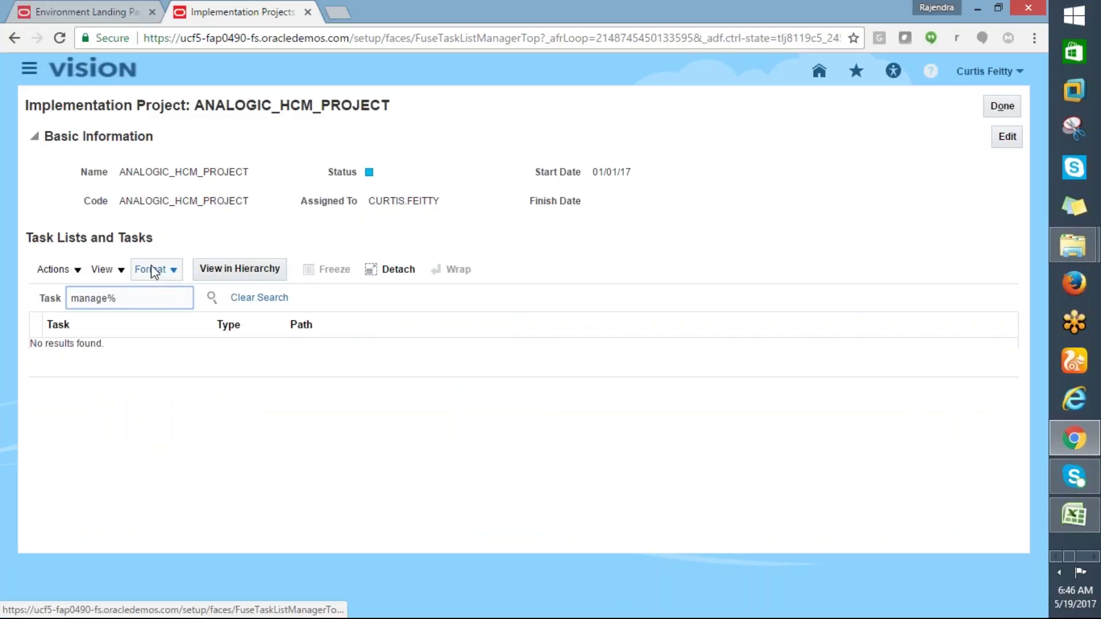
pyautogui.write('key%')
pyautogui.click(212, 297)
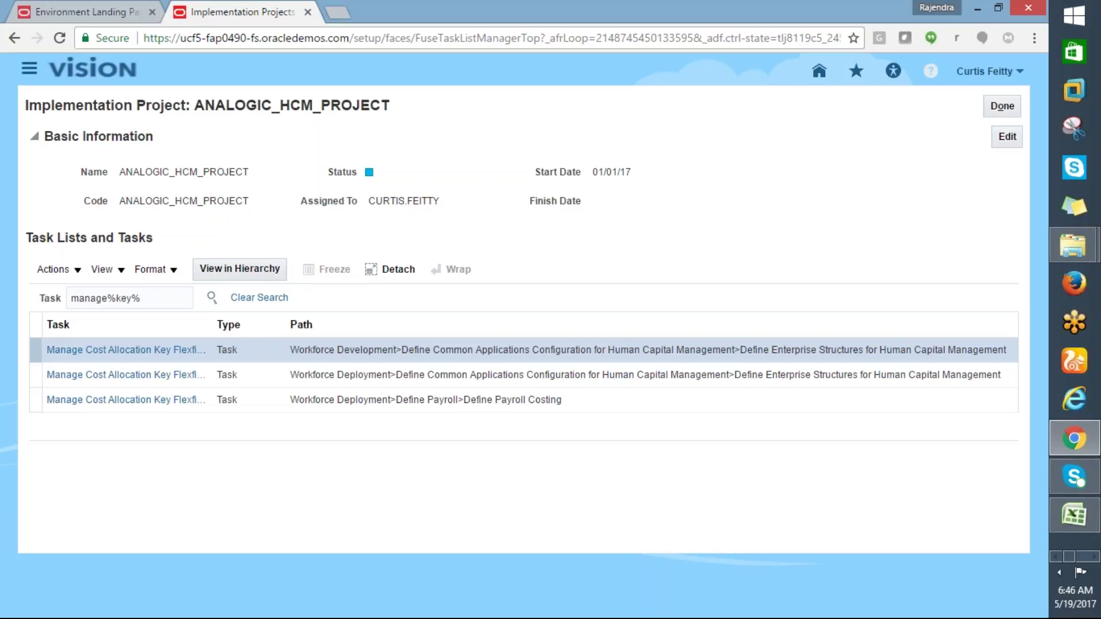
pyautogui.click(177, 350)
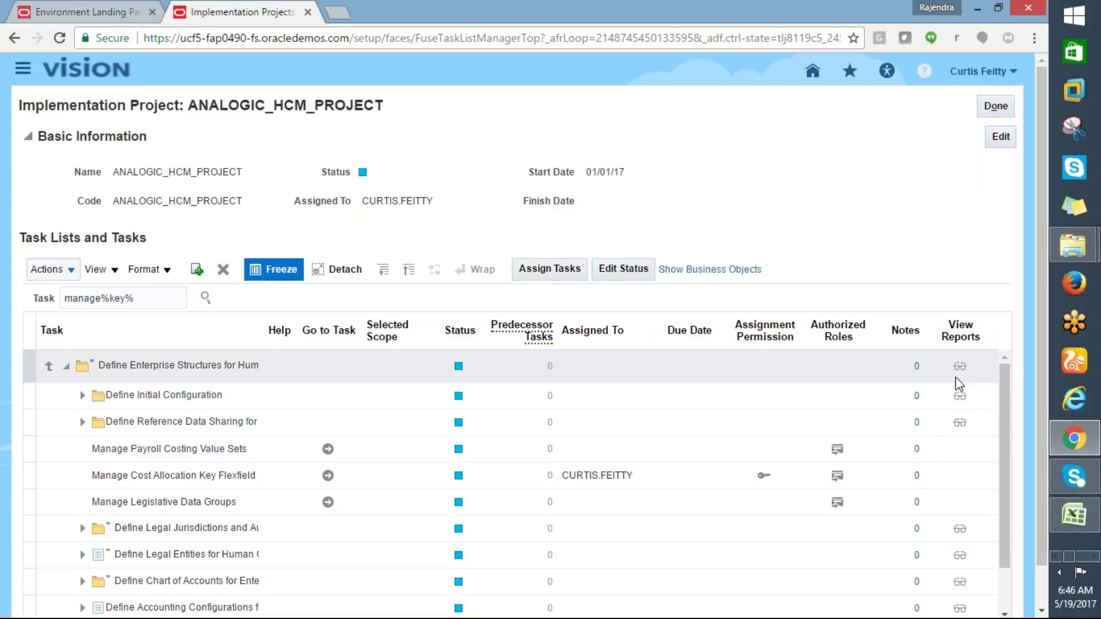
# Expand the chart of accounts task list and go to Manage Chart of Accounts Structures
pyautogui.moveTo(1037, 426); pyautogui.dragTo(1013, 513)
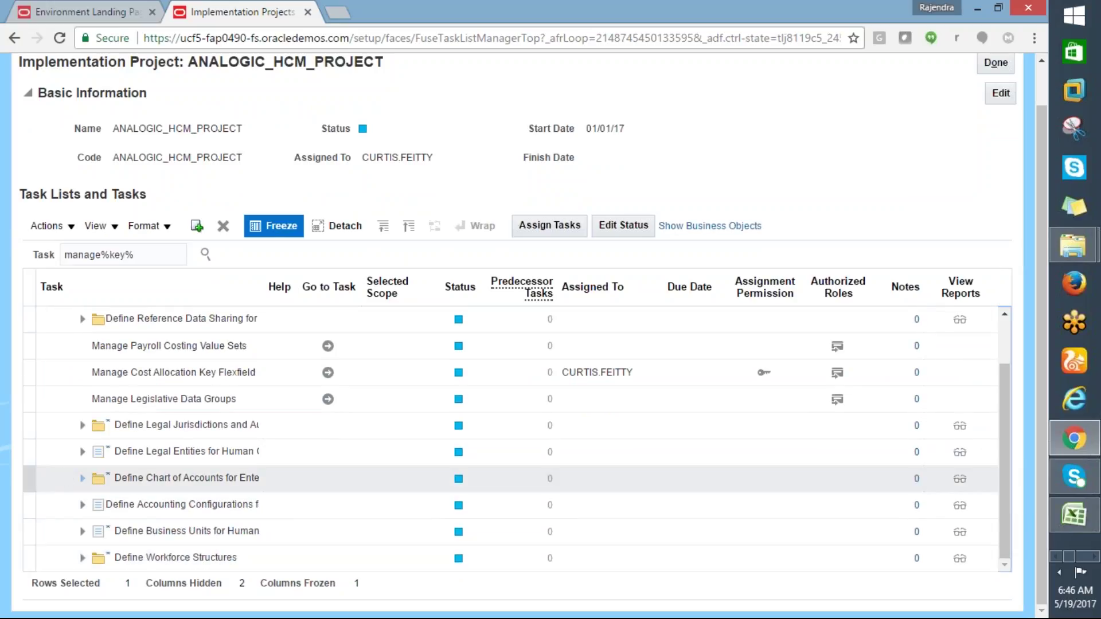
pyautogui.click(82, 478)
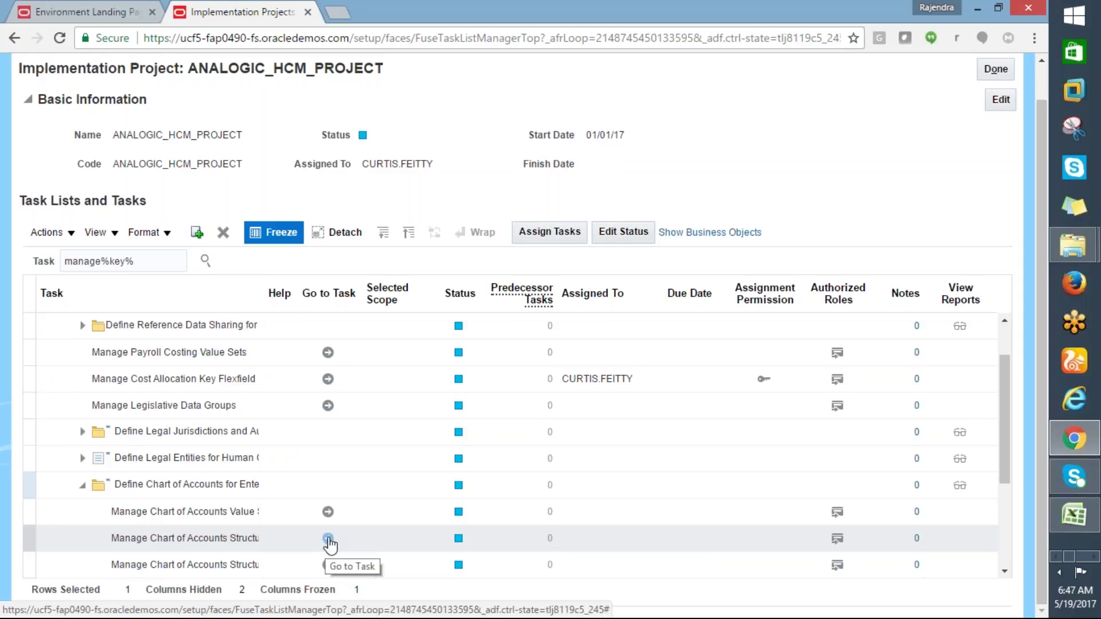
pyautogui.scroll(-1, 1004, 461)
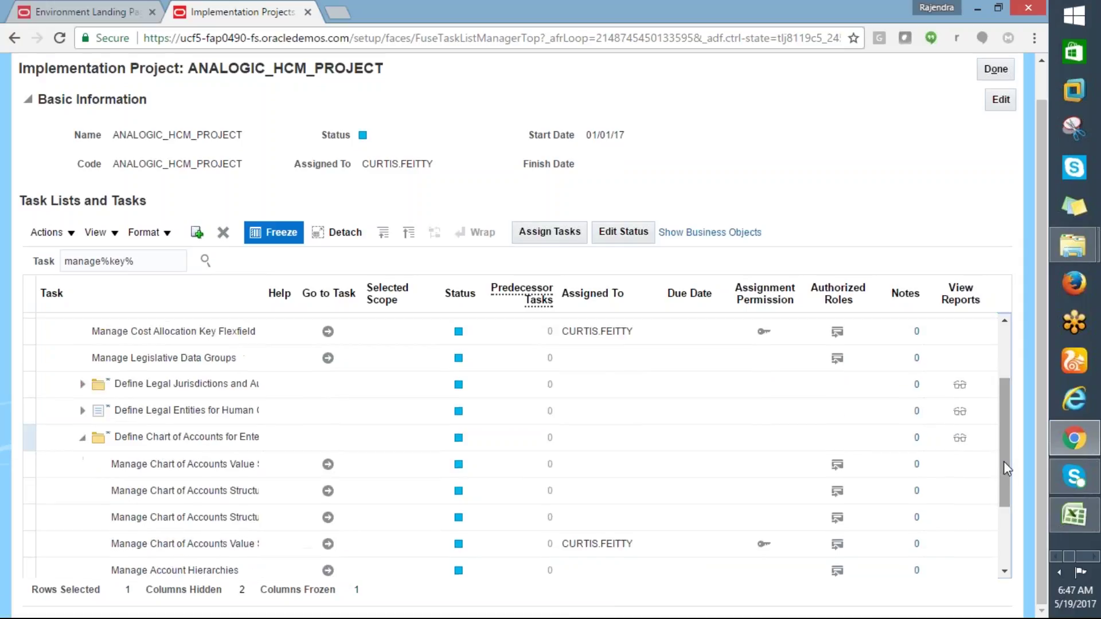
pyautogui.click(328, 491)
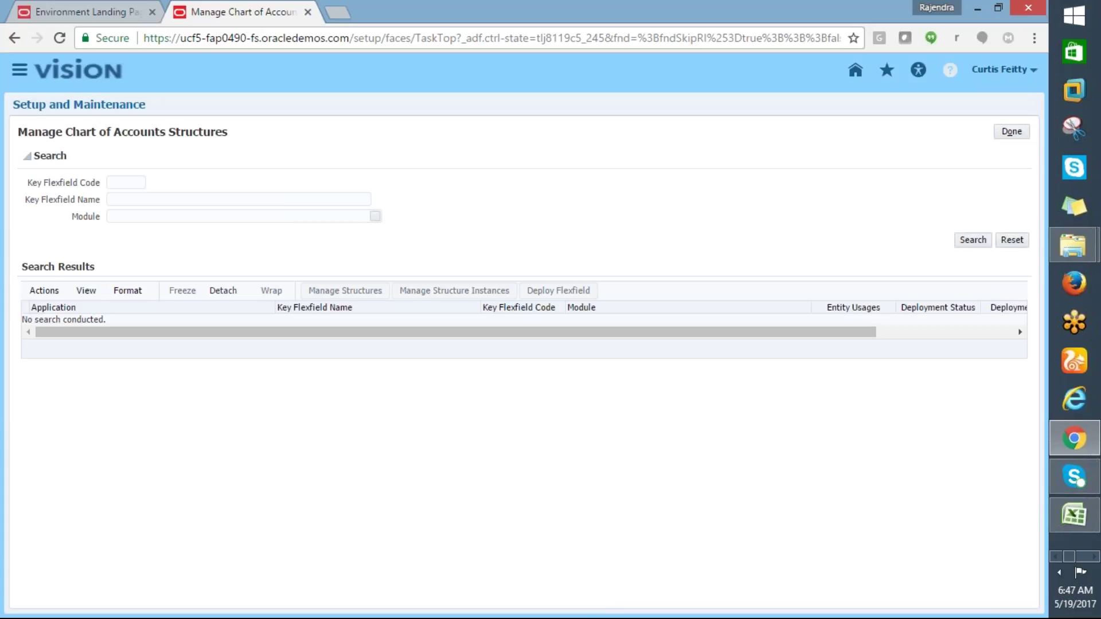
pyautogui.click(375, 216)
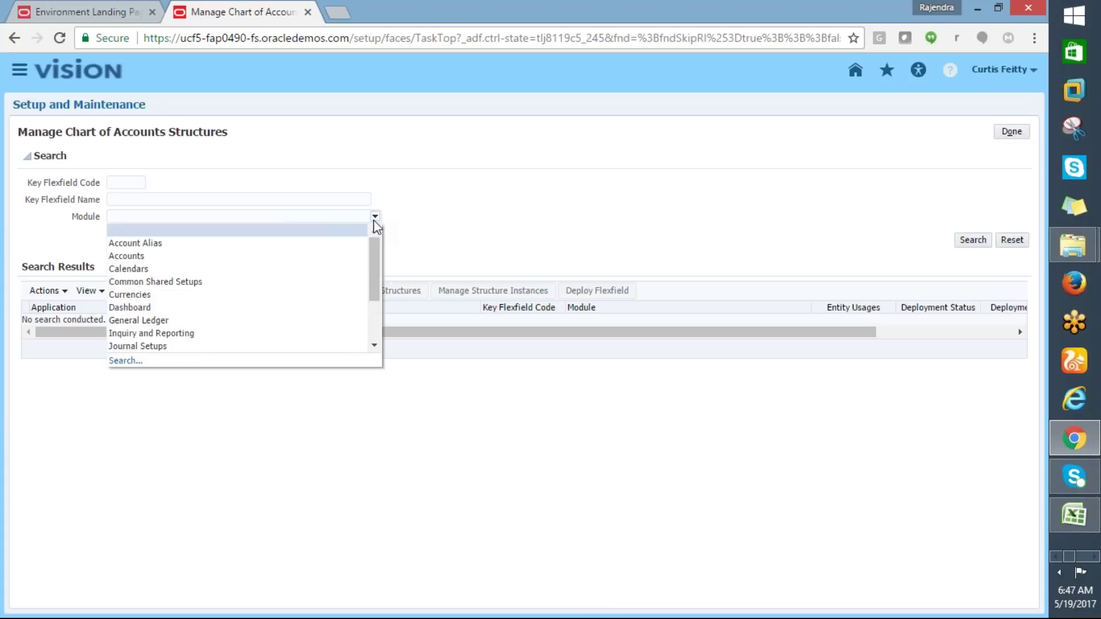
pyautogui.moveTo(373, 256); pyautogui.dragTo(374, 333)
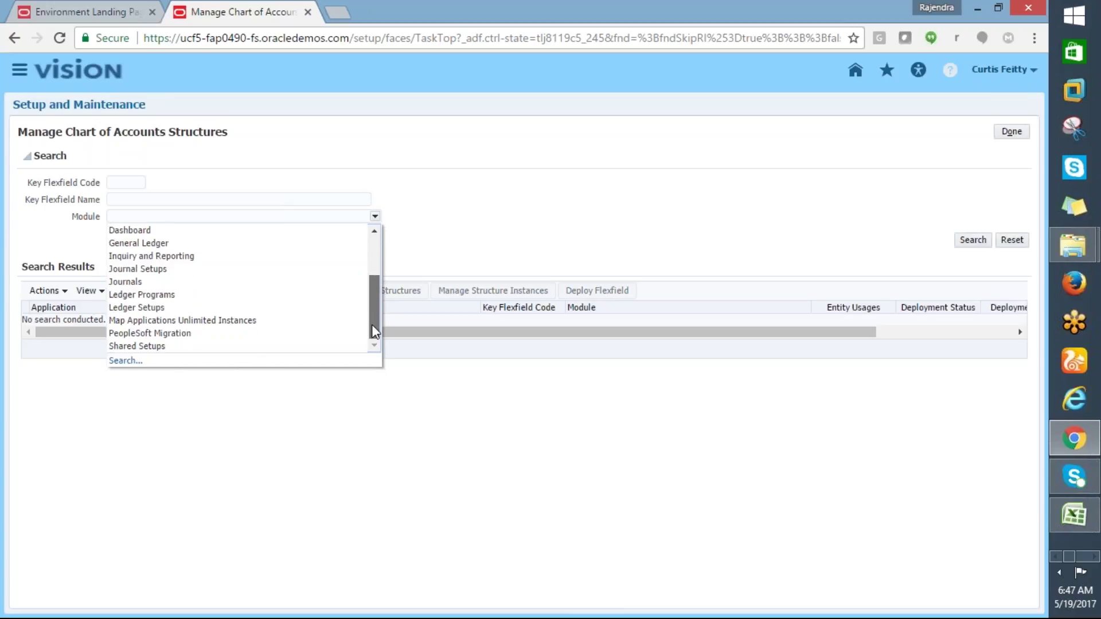
pyautogui.click(121, 361)
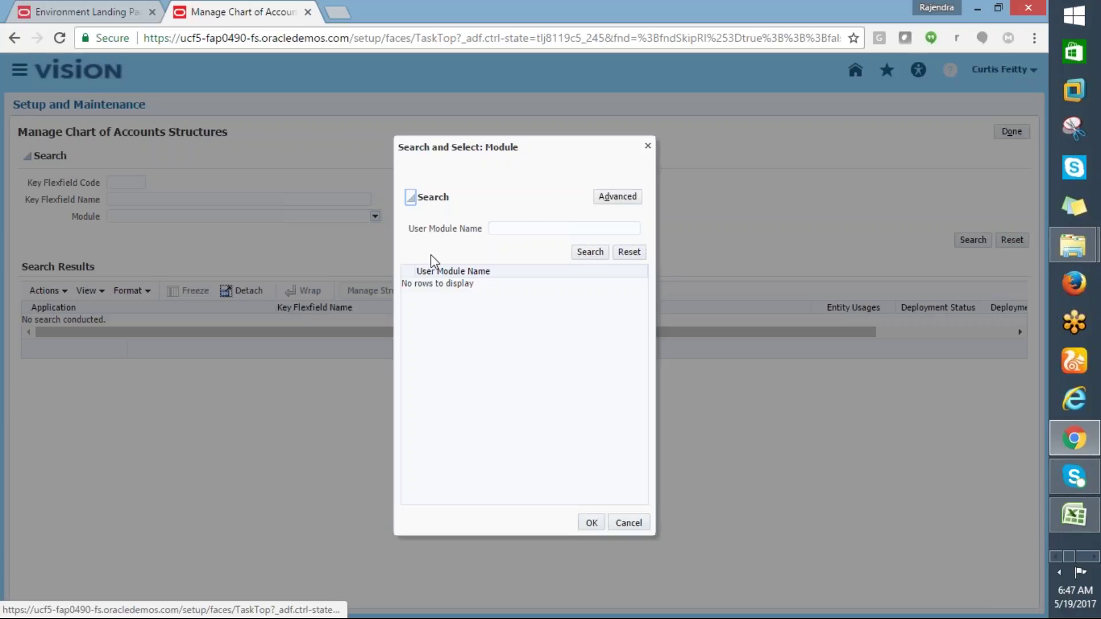
pyautogui.click(504, 229)
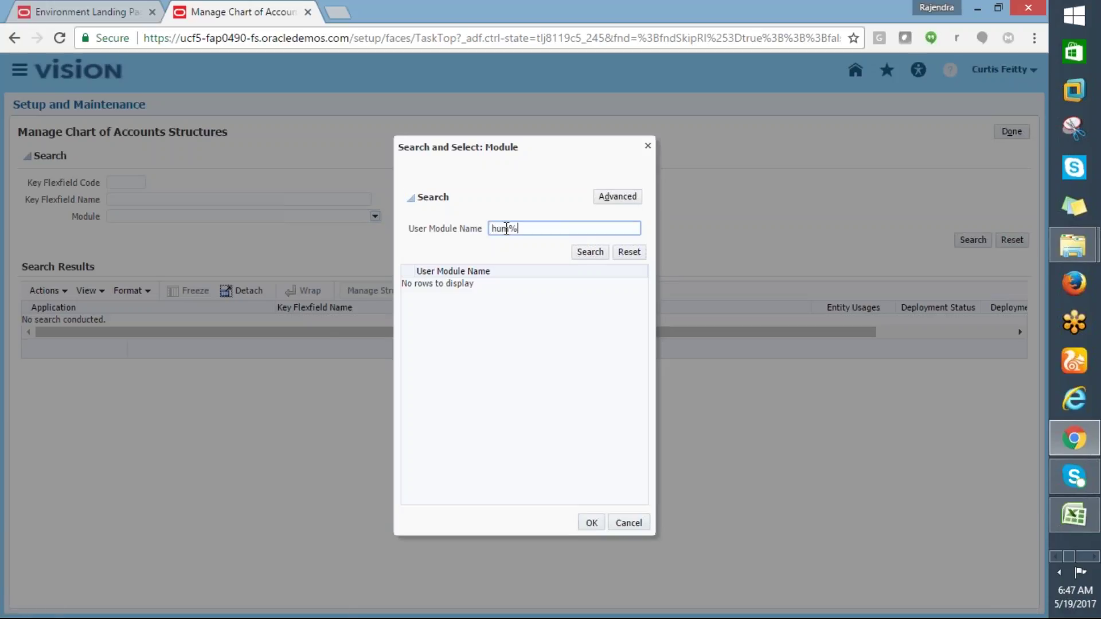
pyautogui.click(588, 252)
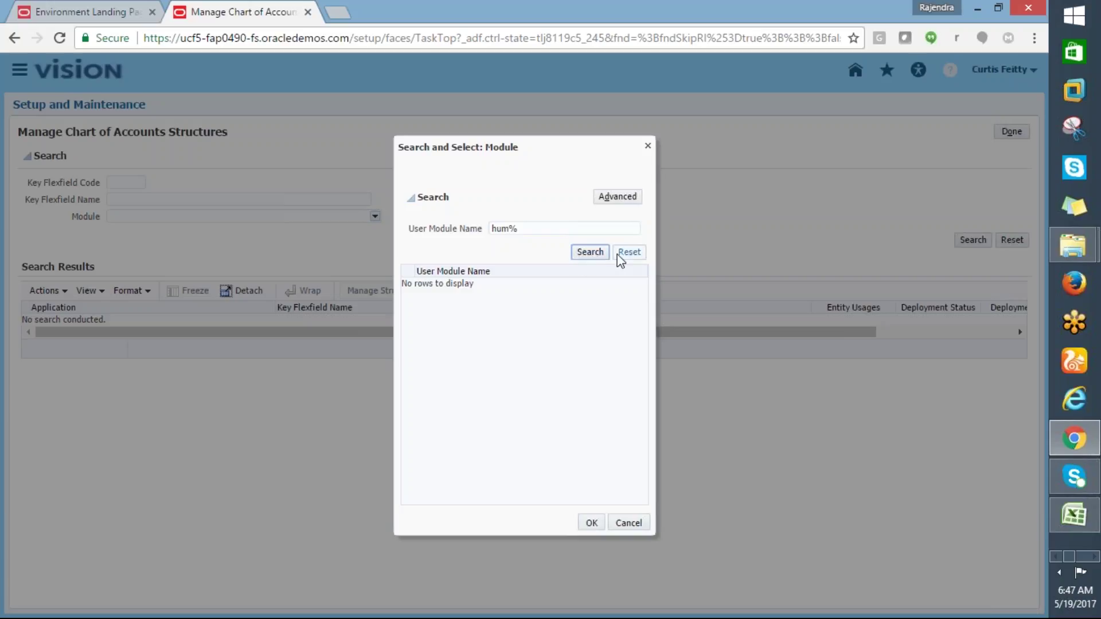
pyautogui.tripleClick(494, 231)
pyautogui.write('%H')
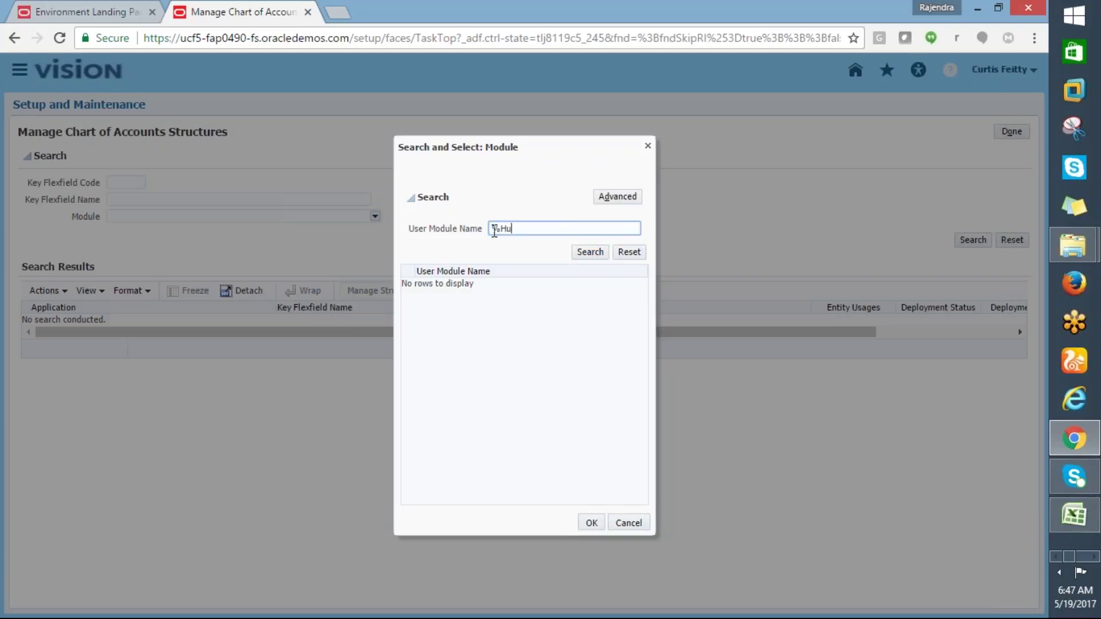
pyautogui.click(587, 253)
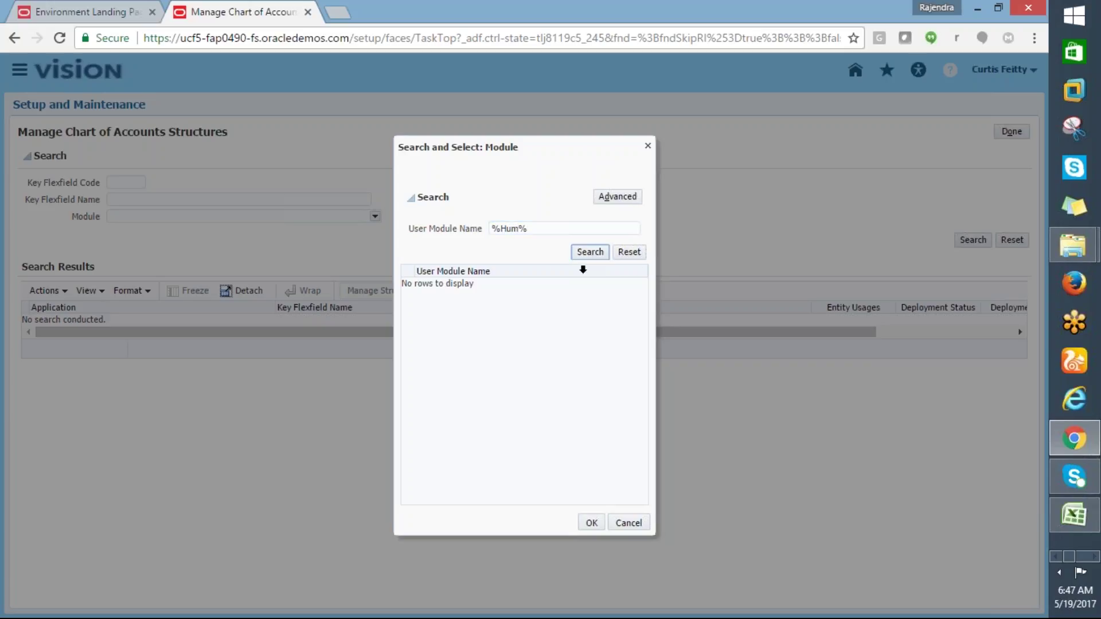
pyautogui.click(629, 523)
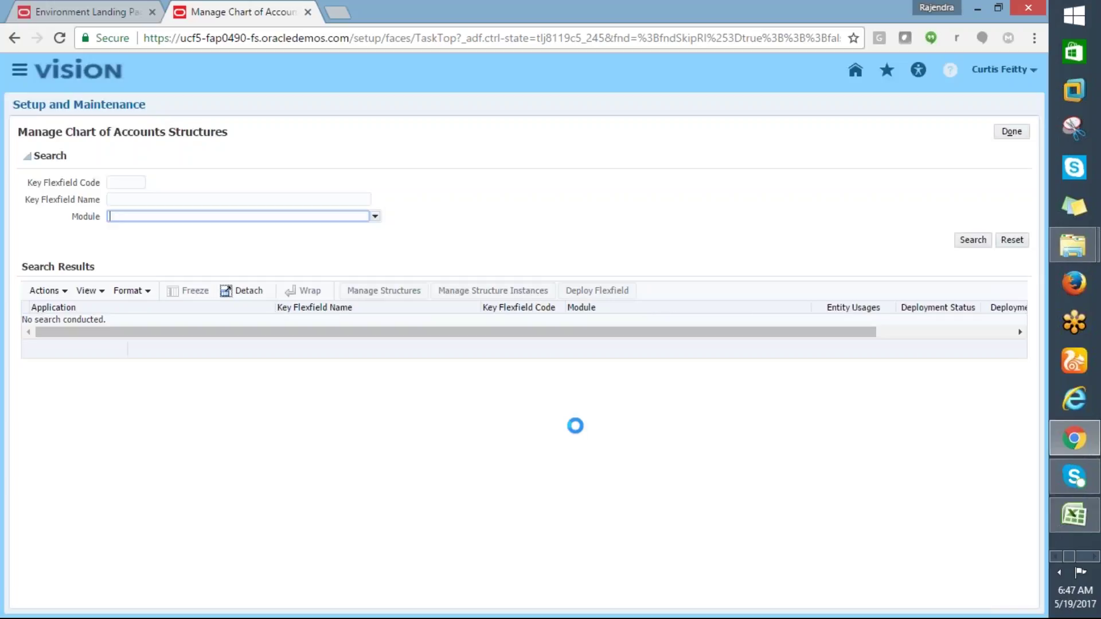
# Run an unfiltered structures search to list Accounting Flexfield GL#, then browse the Module list
pyautogui.click(978, 245)
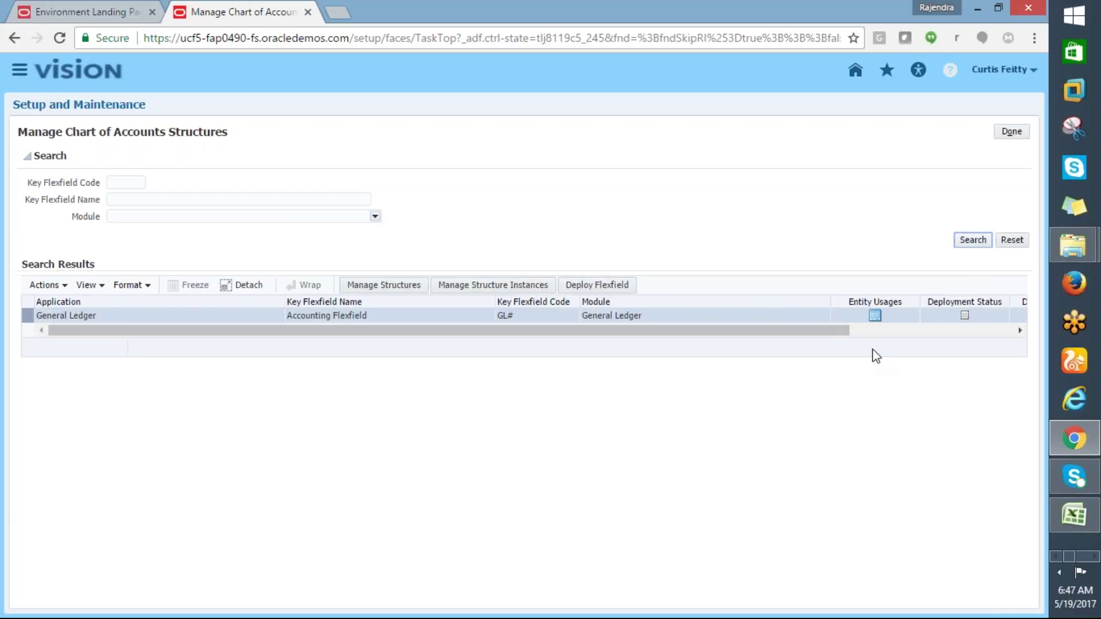
pyautogui.moveTo(832, 328); pyautogui.dragTo(695, 332)
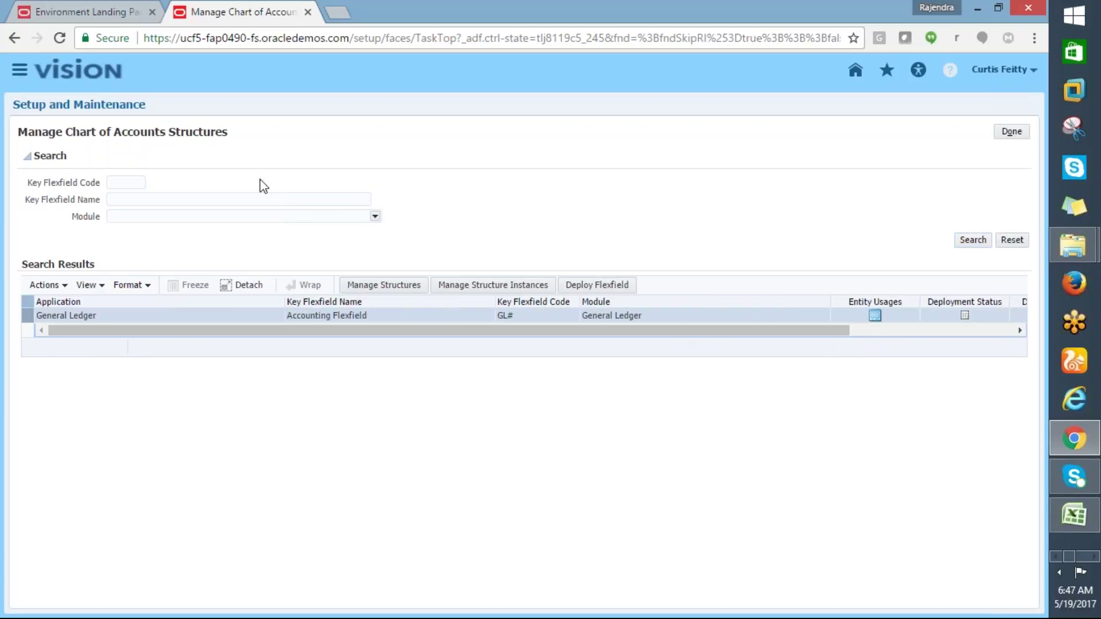
pyautogui.click(363, 215)
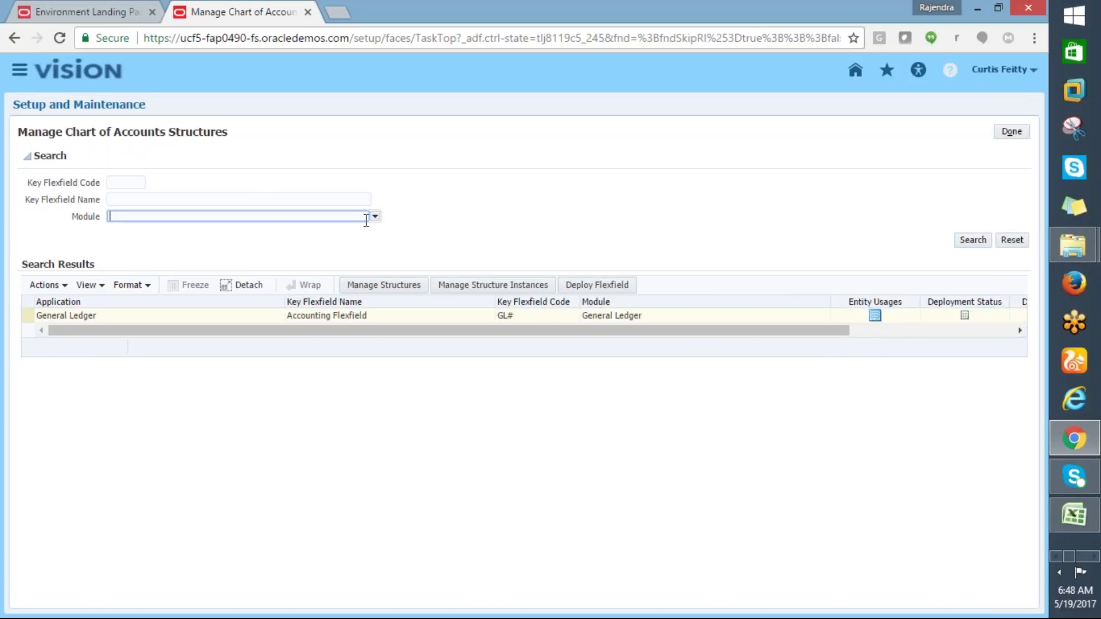
pyautogui.click(375, 217)
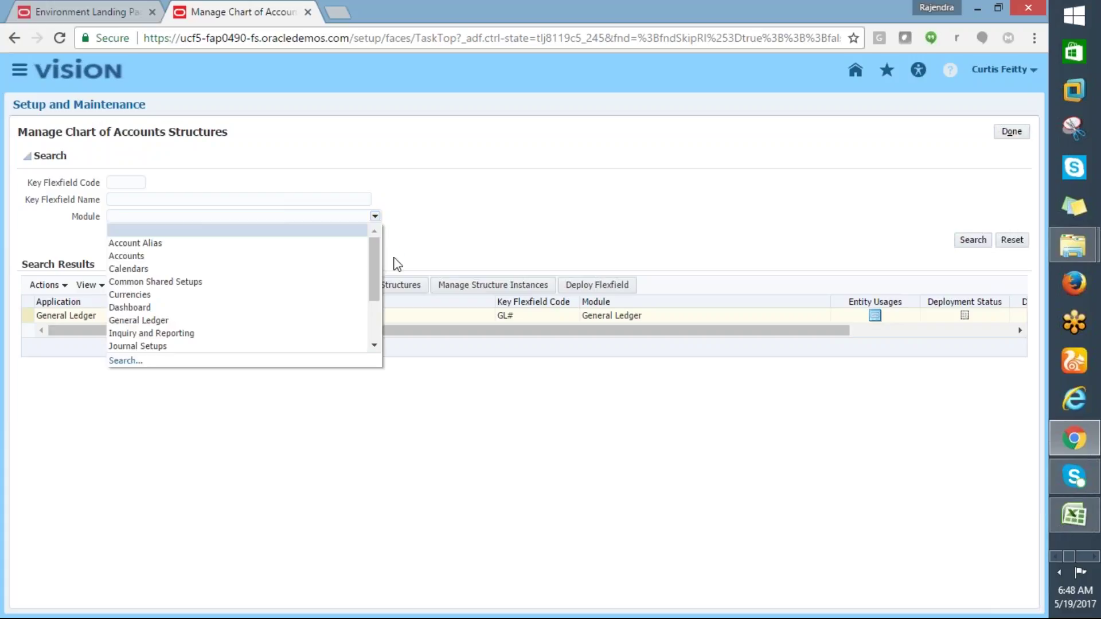
pyautogui.moveTo(371, 265); pyautogui.dragTo(376, 306)
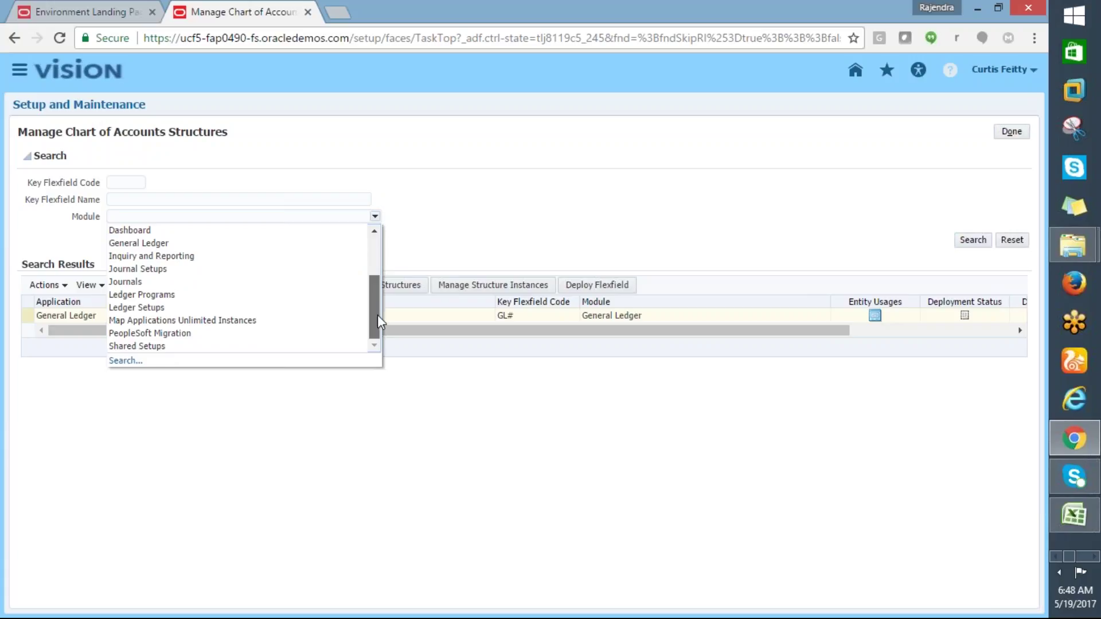
pyautogui.moveTo(377, 315)
pyautogui.mouseDown()
pyautogui.moveTo(374, 278)
pyautogui.moveTo(373, 333)
pyautogui.mouseUp()
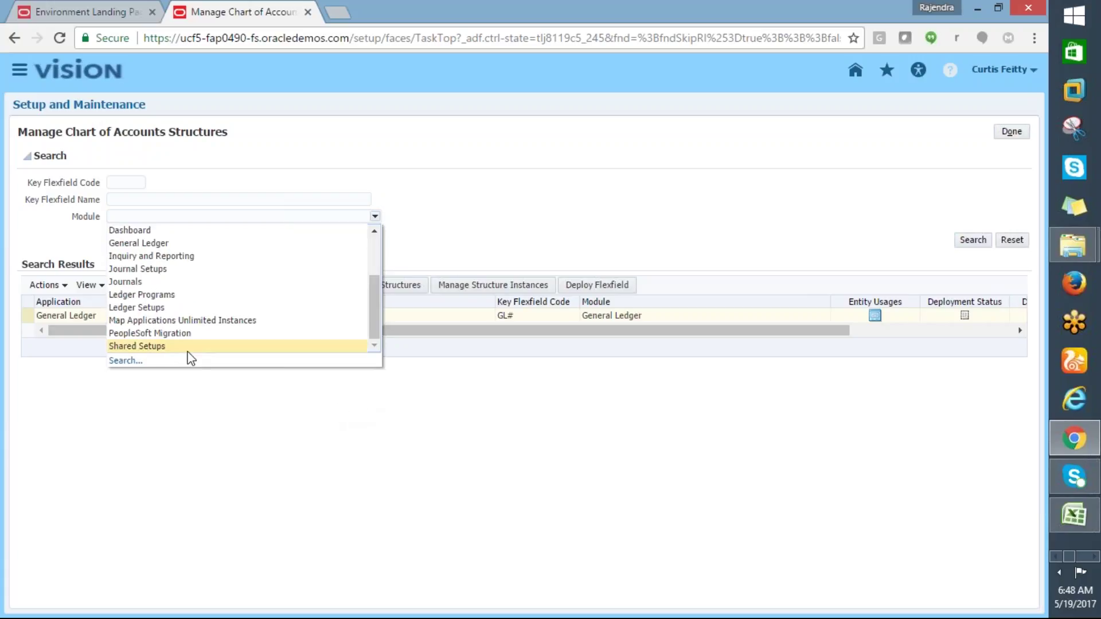
# List all modules in the full module search dialog, then cancel it
pyautogui.click(141, 360)
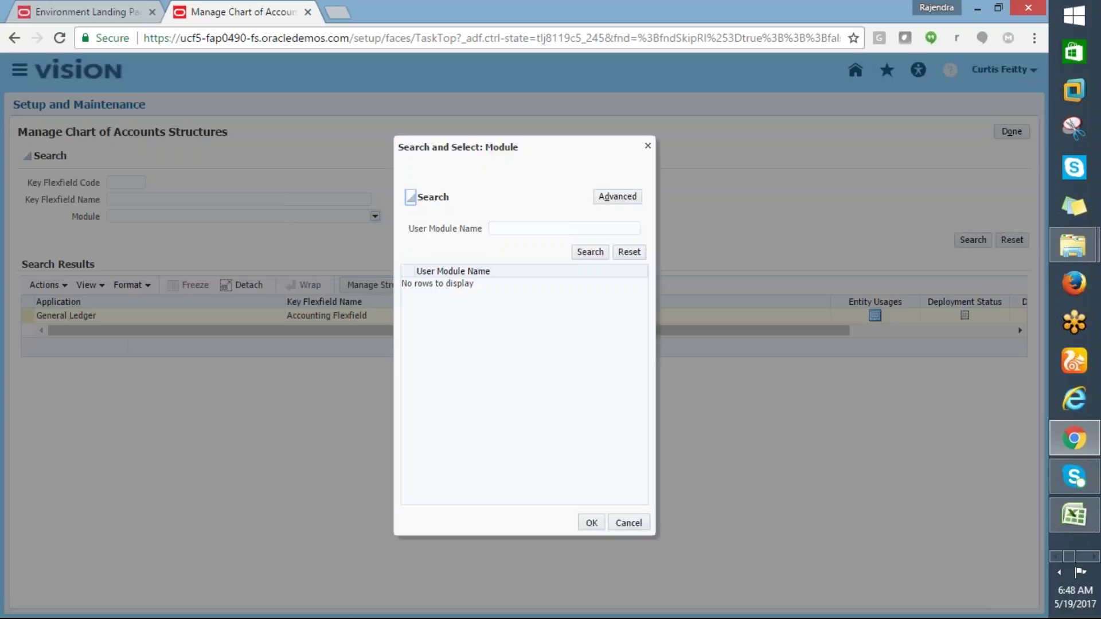
pyautogui.click(494, 228)
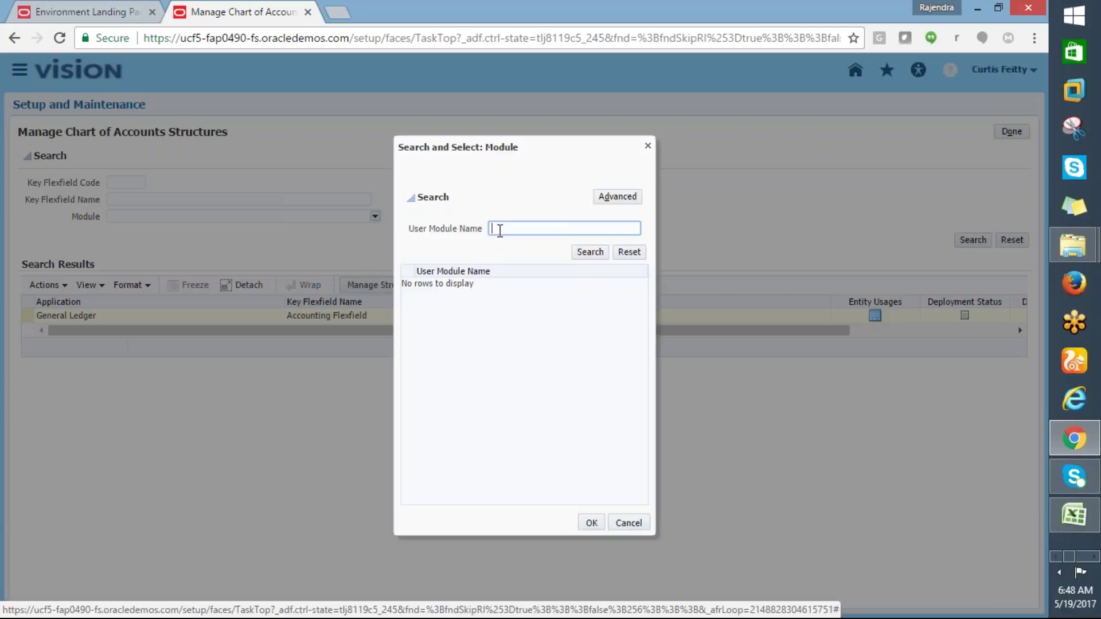
pyautogui.click(585, 256)
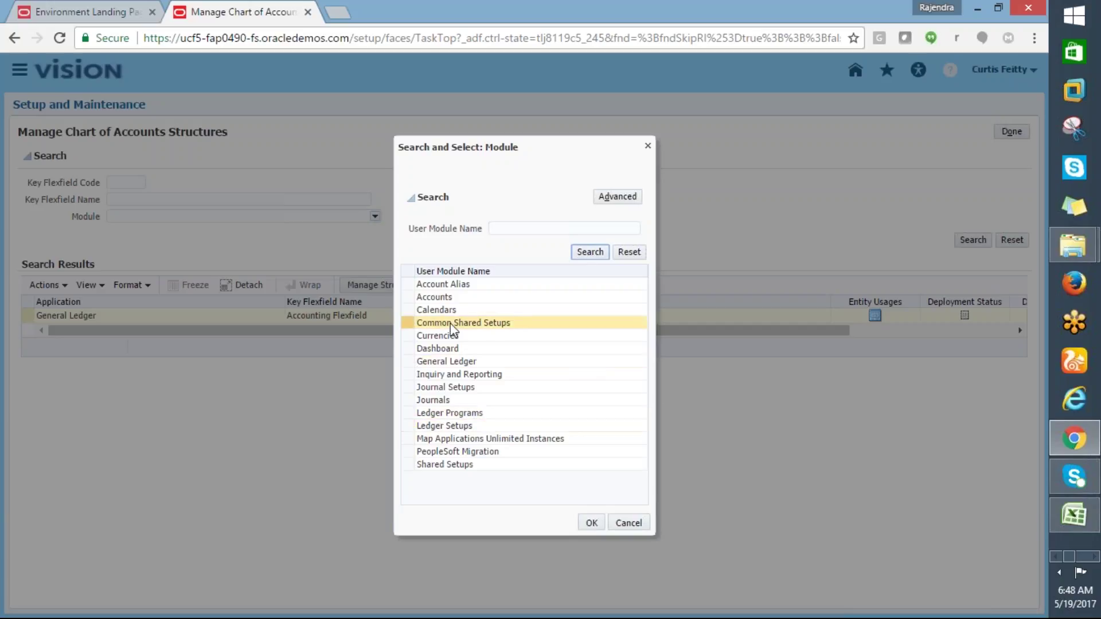
pyautogui.click(622, 522)
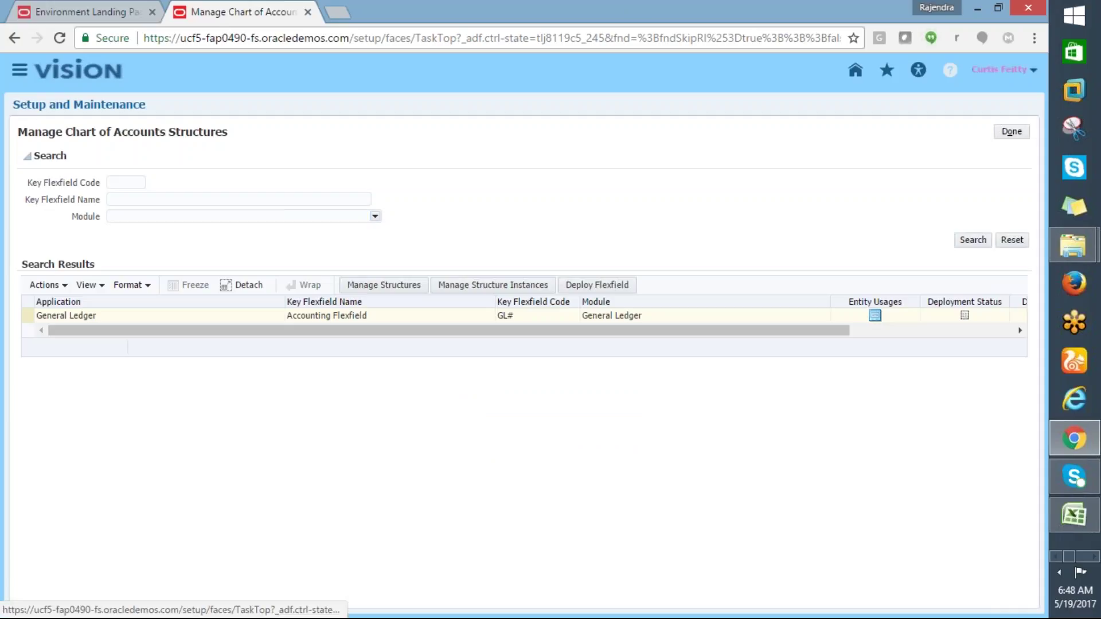
pyautogui.click(998, 69)
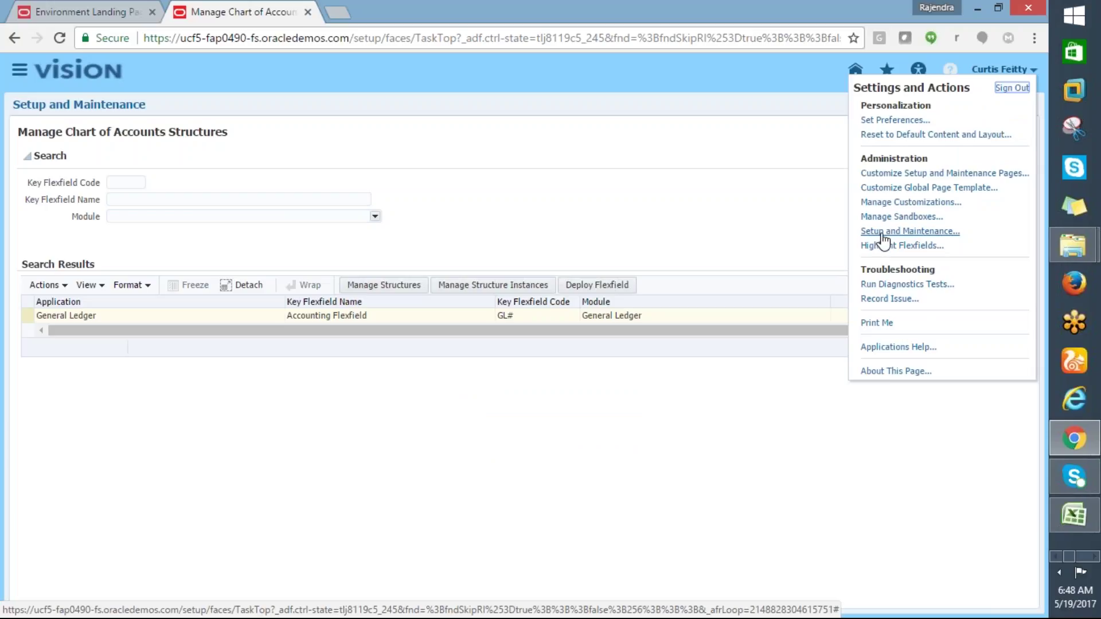
# Close the settings list and finish back to the ANALOGIC_HCM_PROJECT task search
pyautogui.click(727, 258)
pyautogui.click(1003, 132)
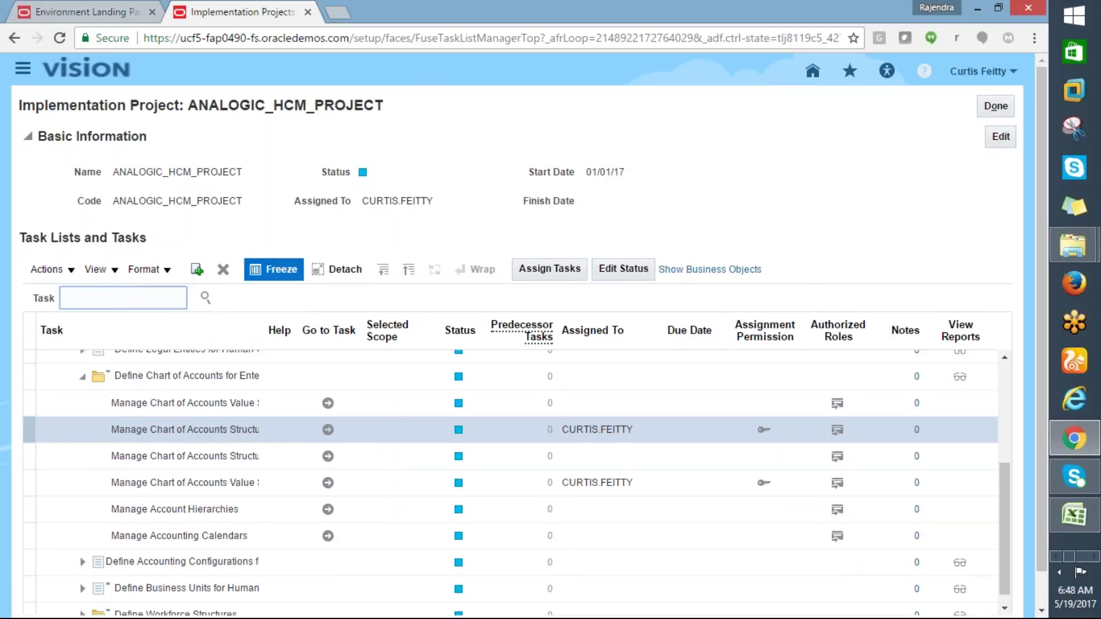
pyautogui.click(146, 314)
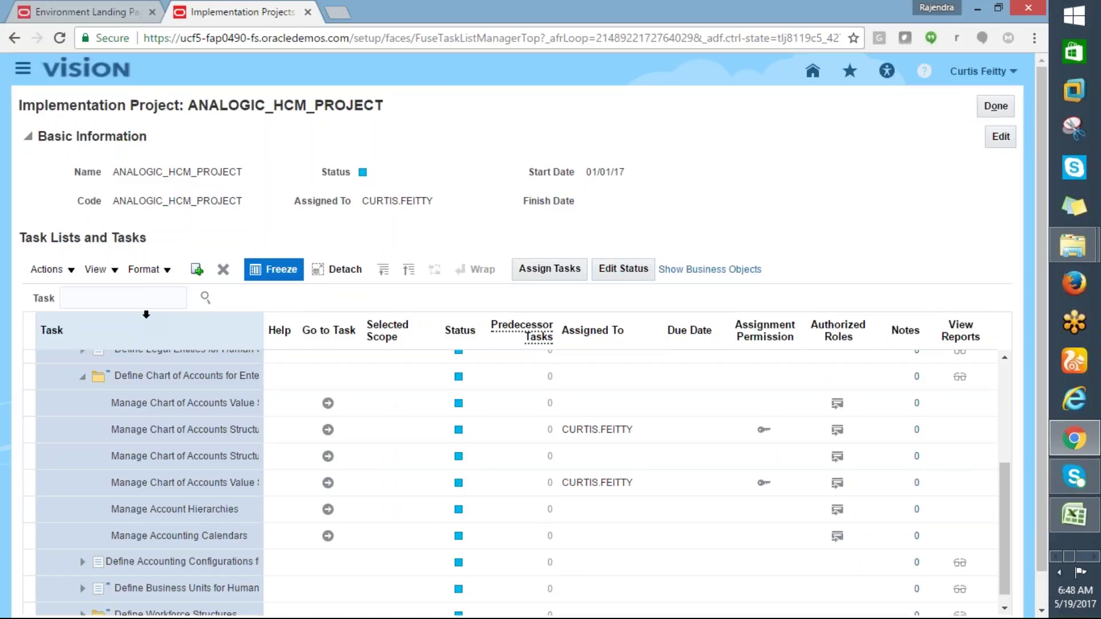
pyautogui.click(135, 299)
pyautogui.write('manage%')
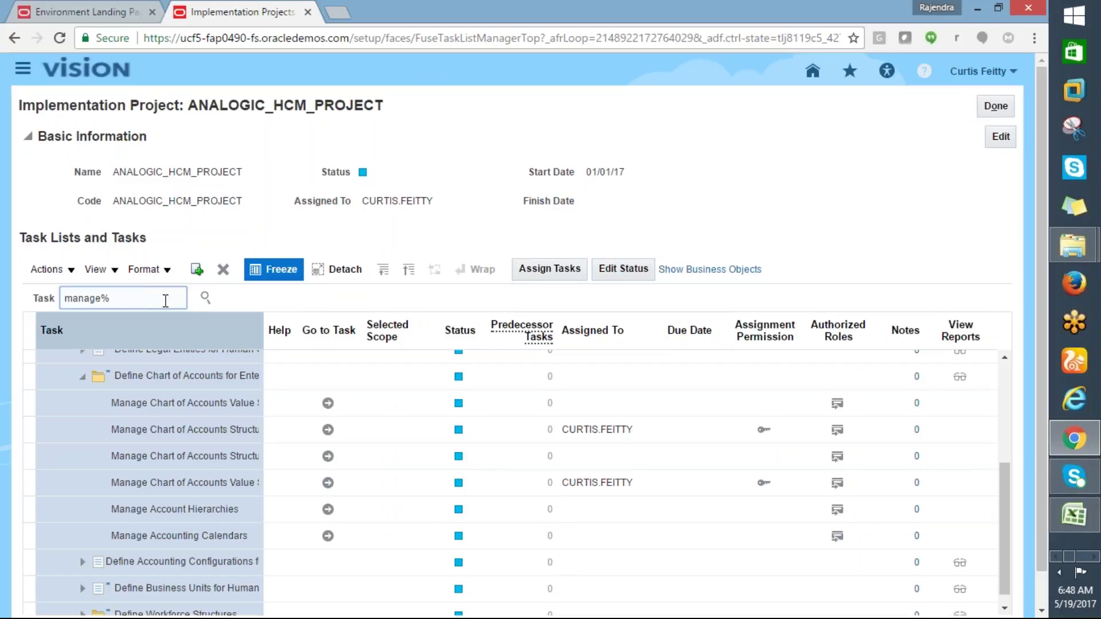
pyautogui.click(205, 298)
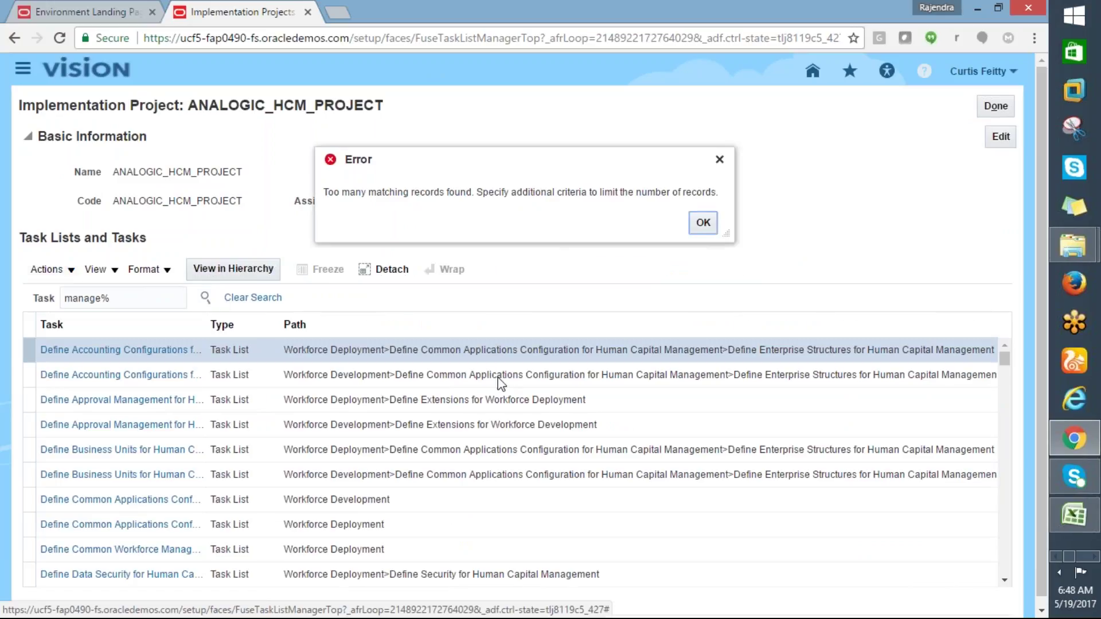
pyautogui.click(703, 223)
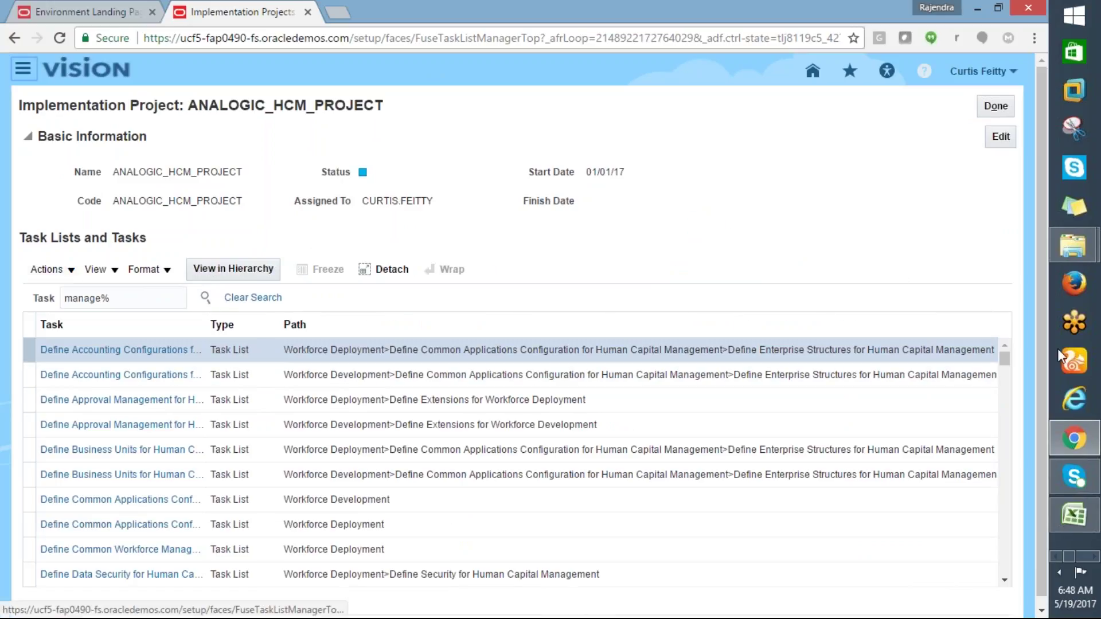
pyautogui.scroll(-1, 1047, 367)
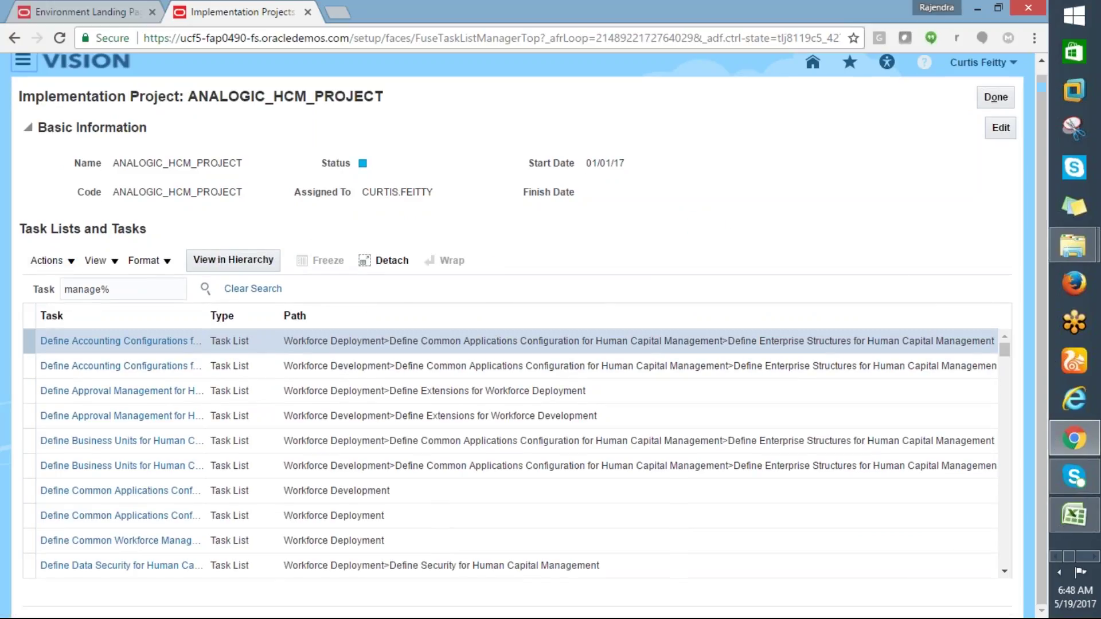
pyautogui.moveTo(1005, 351); pyautogui.dragTo(1005, 374)
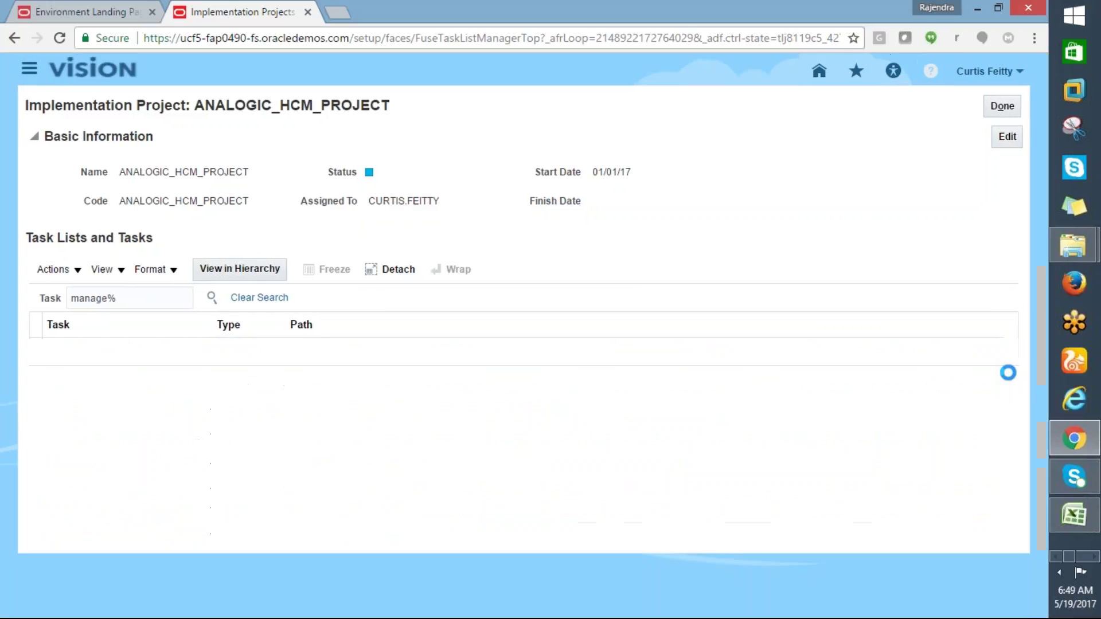
pyautogui.click(125, 299)
pyautogui.write('des%')
pyautogui.click(205, 297)
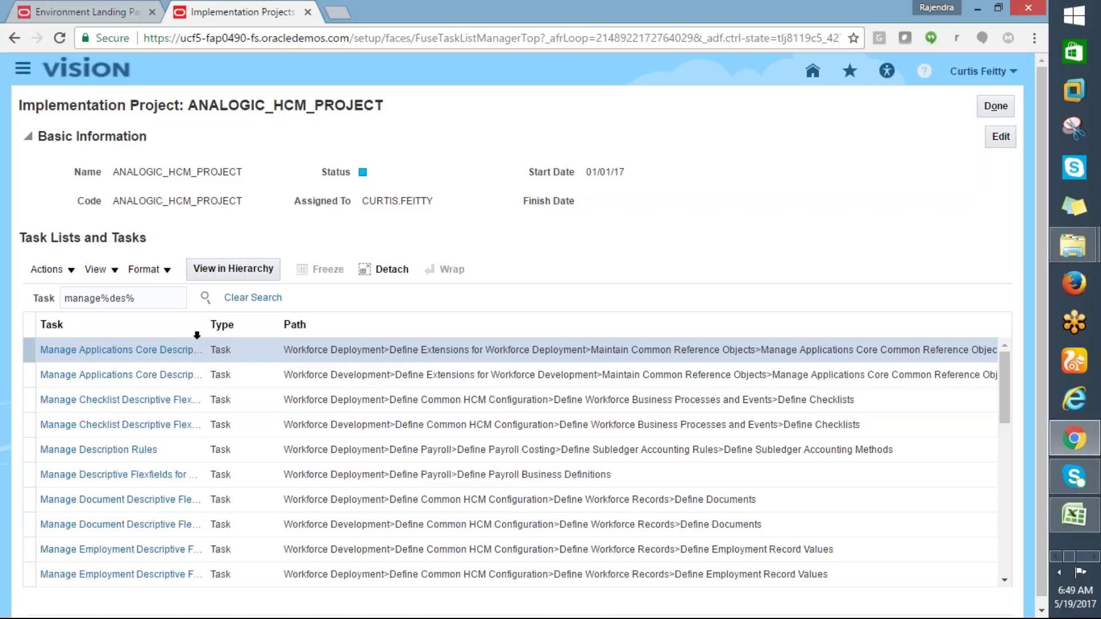
pyautogui.moveTo(204, 337); pyautogui.dragTo(330, 363)
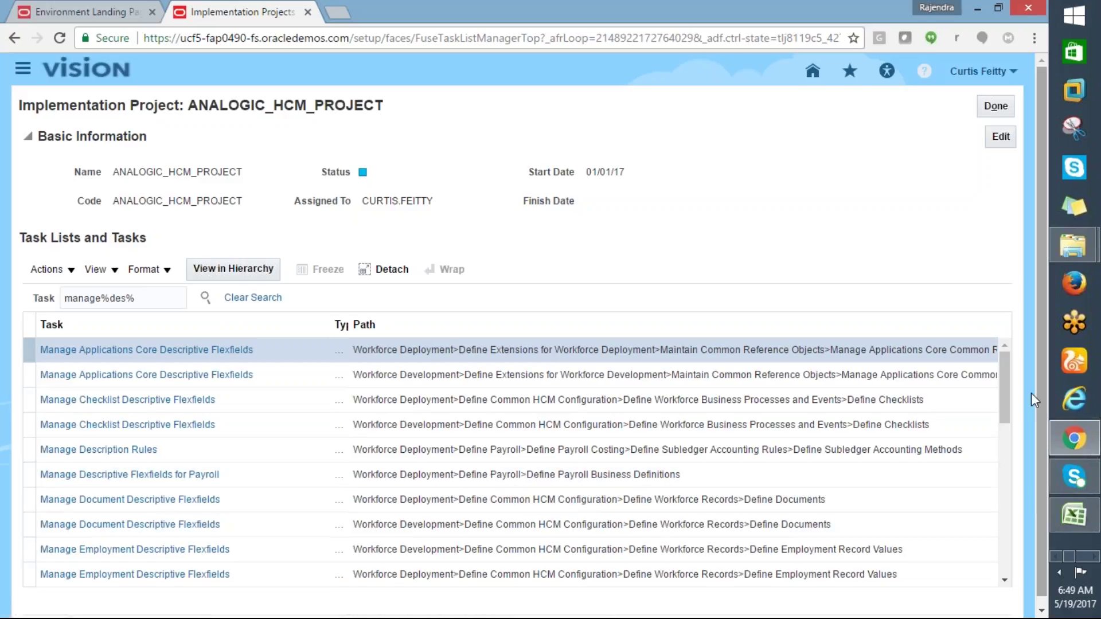
pyautogui.moveTo(1005, 399); pyautogui.dragTo(1030, 522)
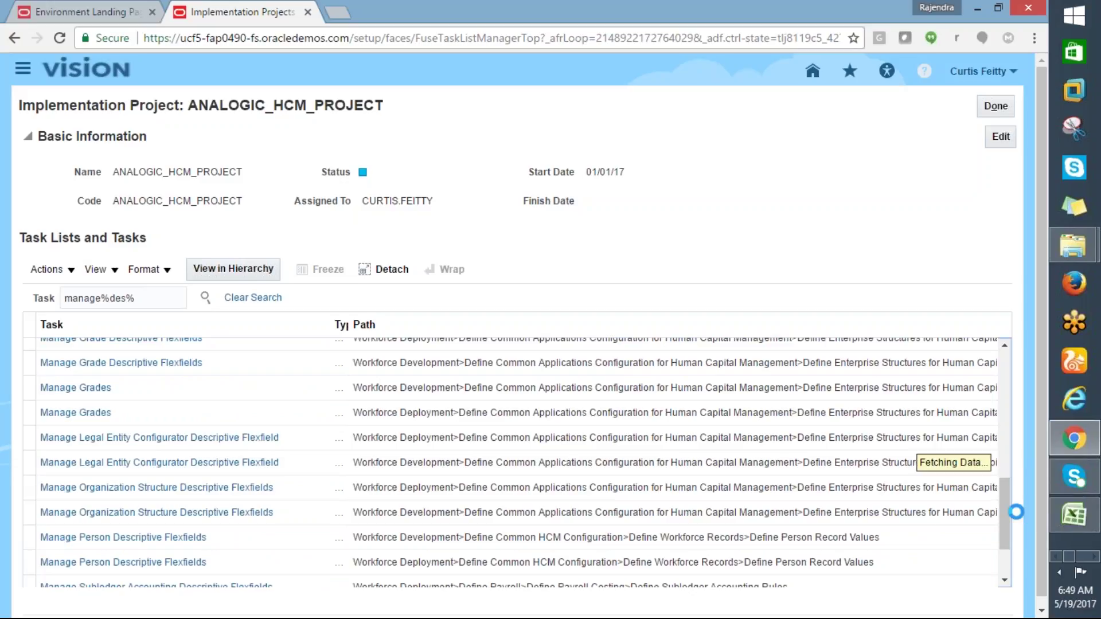
pyautogui.moveTo(1009, 523); pyautogui.dragTo(1003, 388)
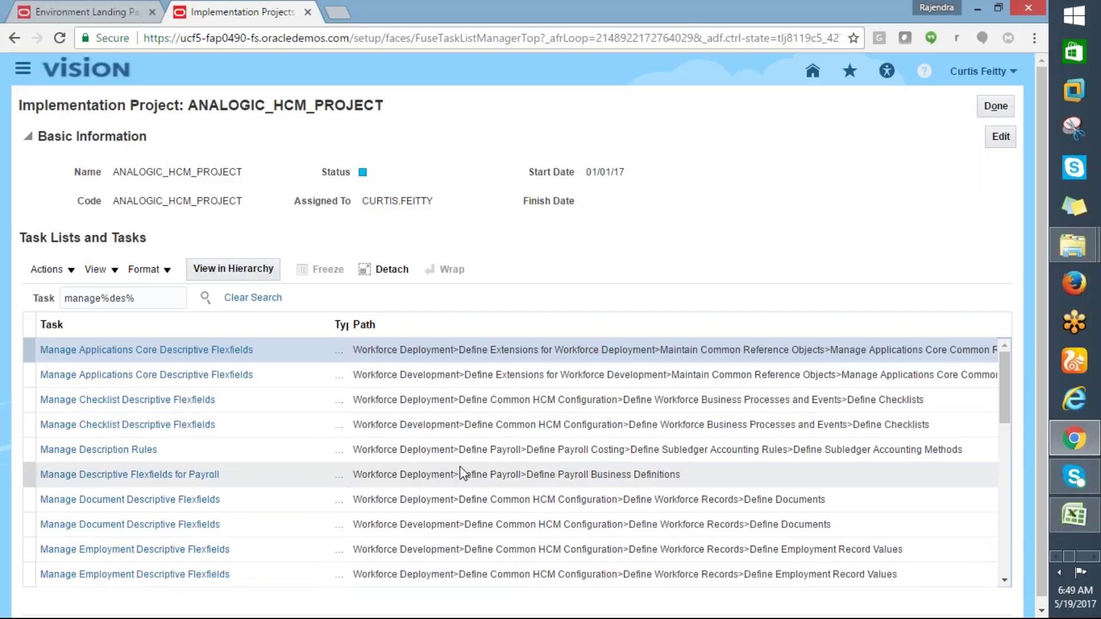
# View Manage Applications Core Descriptive Flexfields in the hierarchy, then go back to a 403 Forbidden page
pyautogui.click(133, 354)
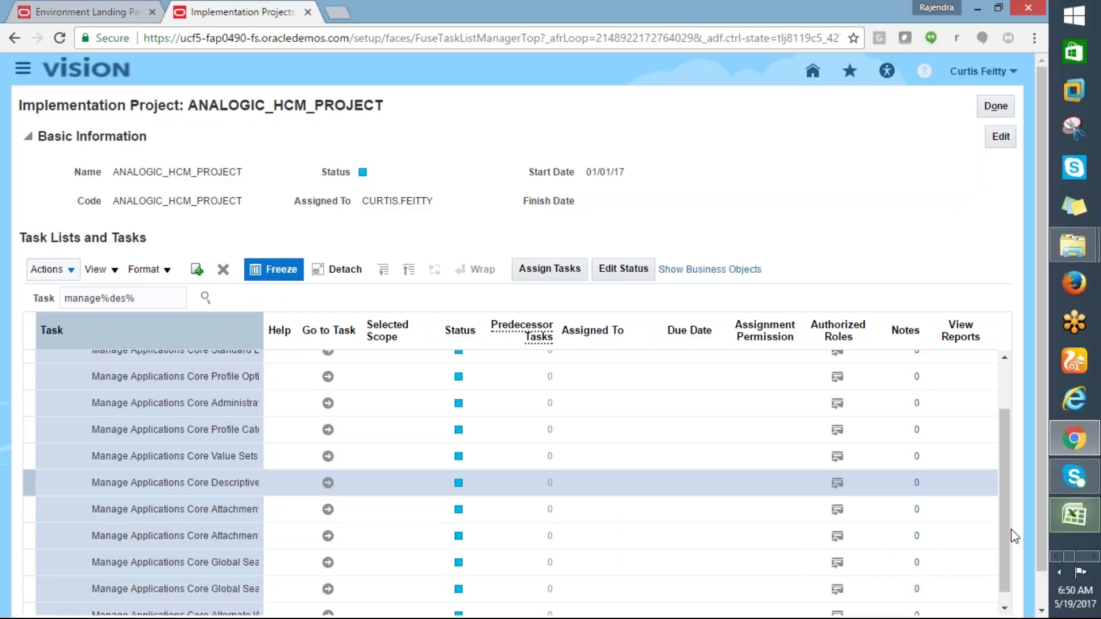
pyautogui.moveTo(1000, 519); pyautogui.dragTo(1020, 394)
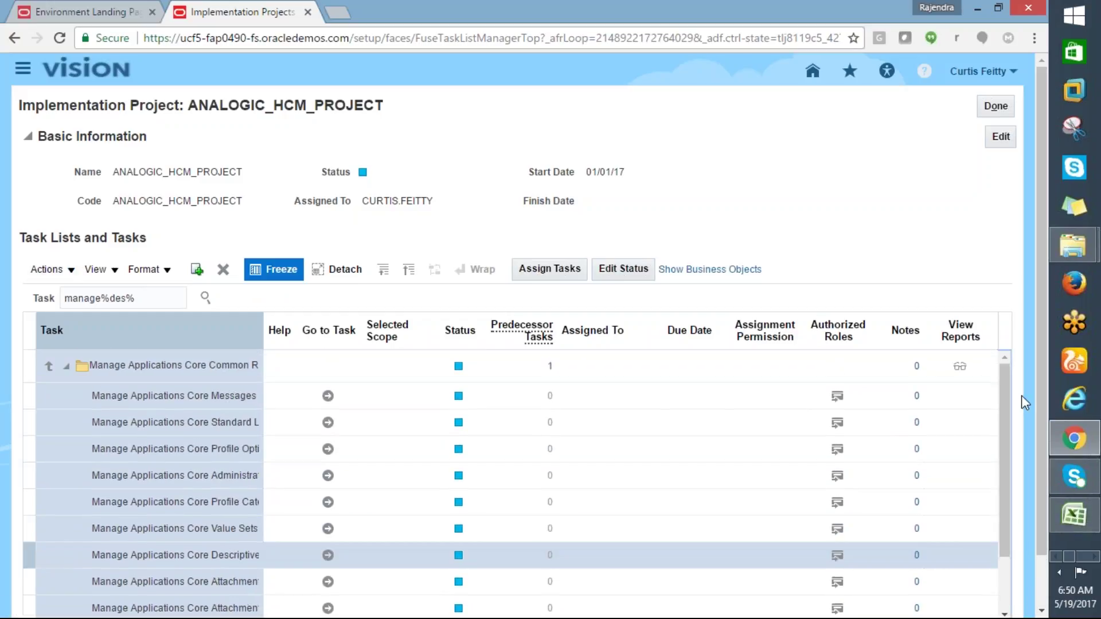
pyautogui.click(15, 38)
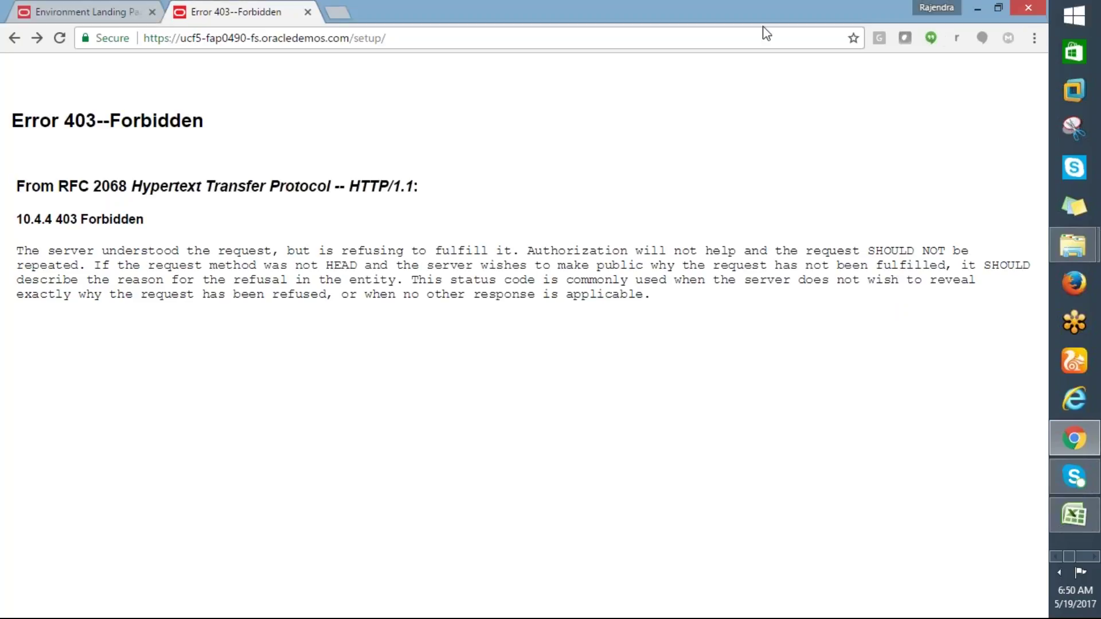
pyautogui.click(1033, 38)
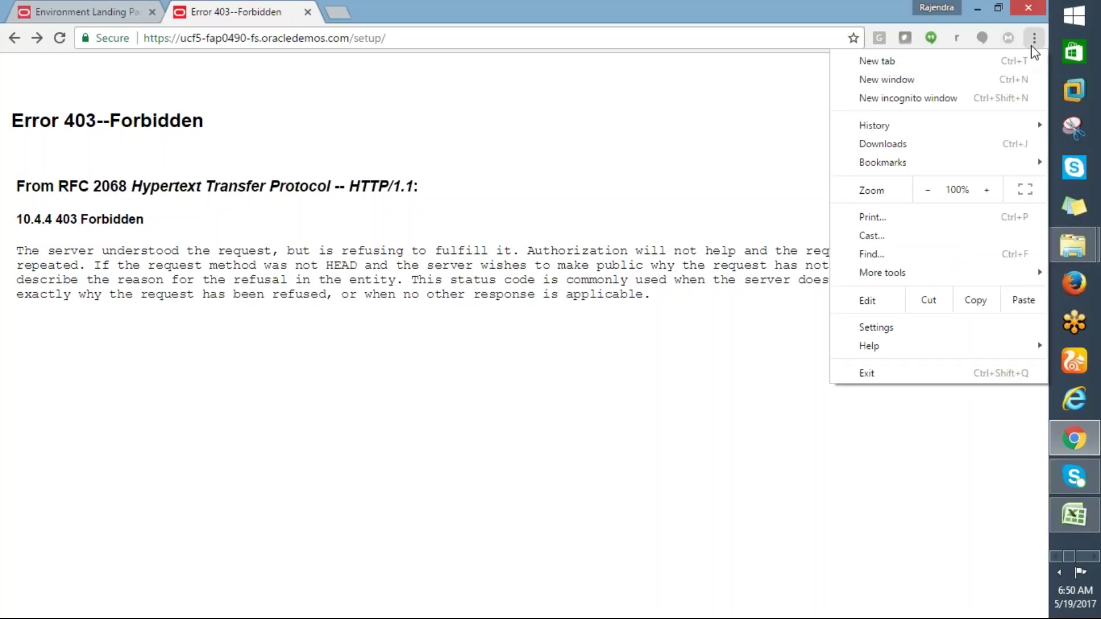
pyautogui.moveTo(870, 129)
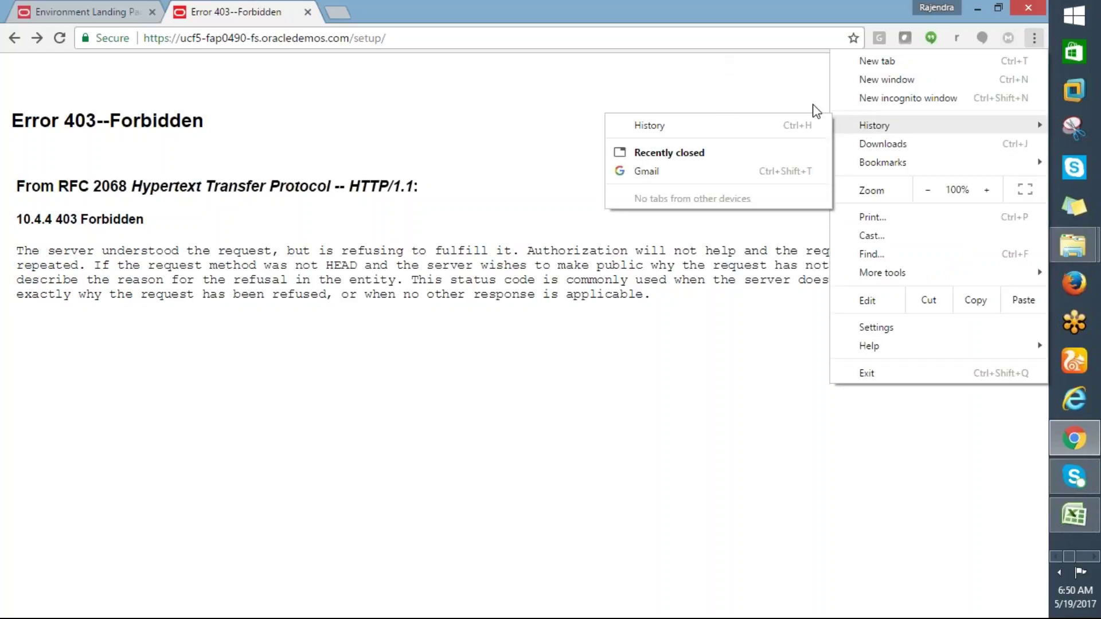
pyautogui.moveTo(860, 163)
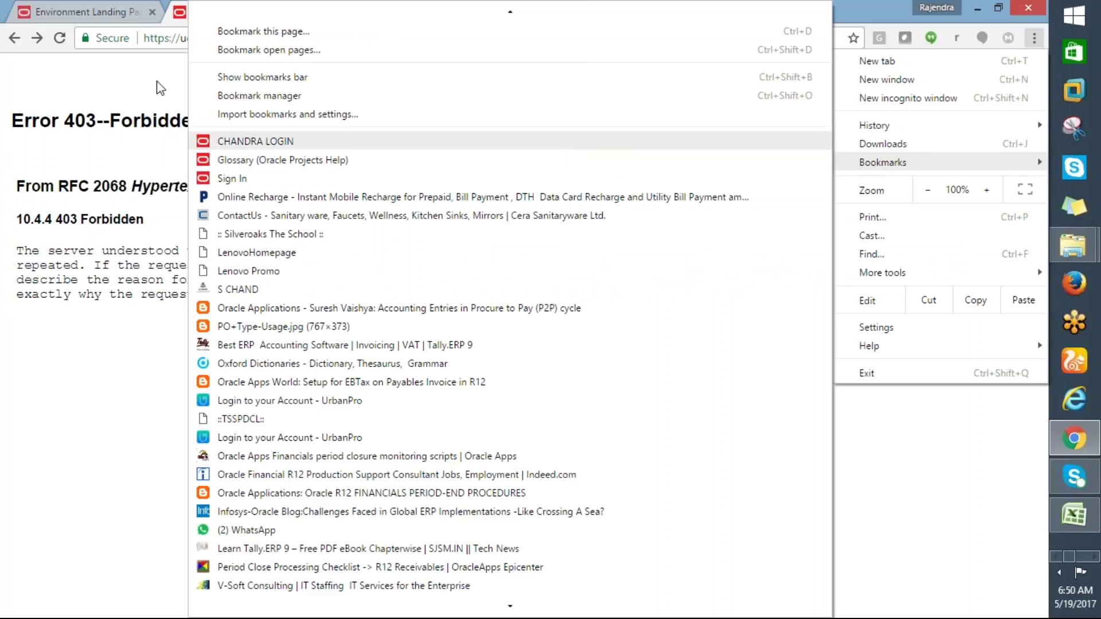
pyautogui.click(80, 78)
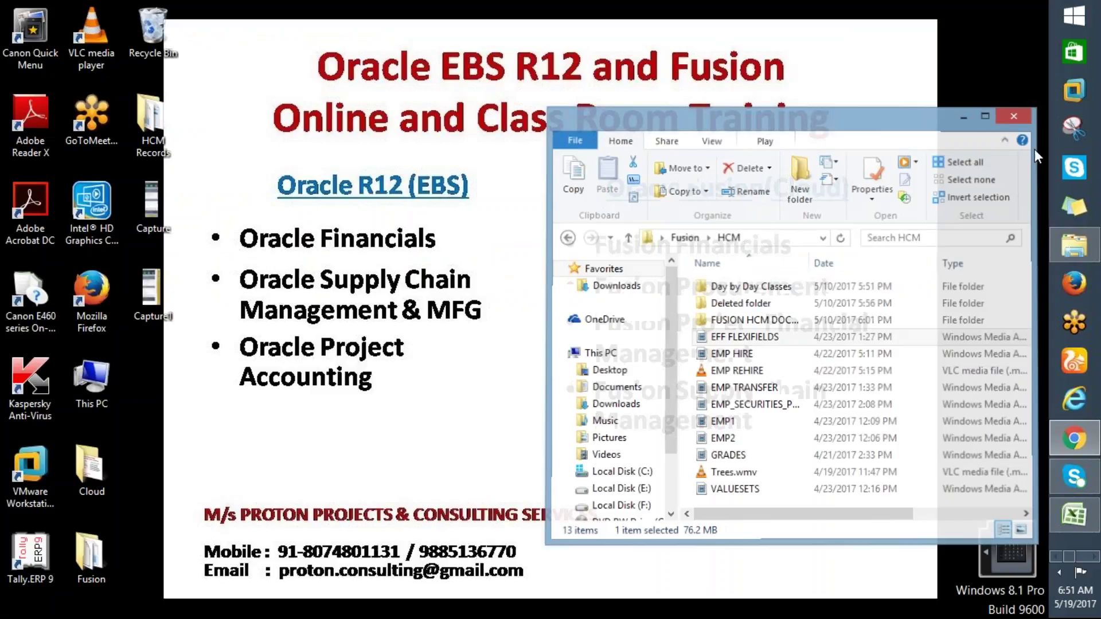
pyautogui.click(1074, 439)
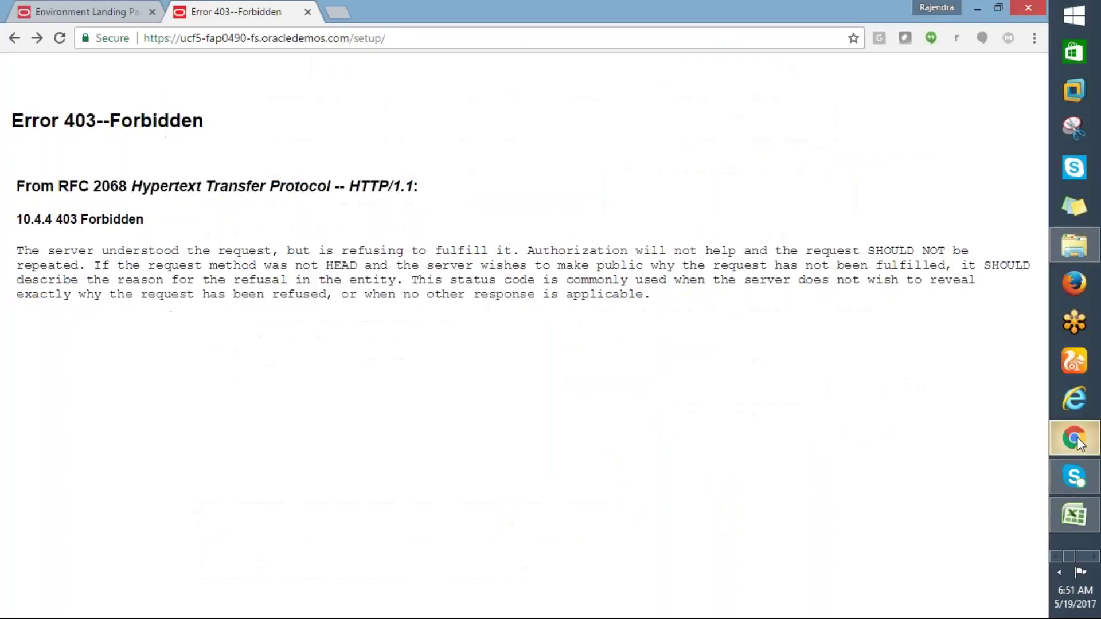
# Copy the environment landing page URL from line one of the Login notes
pyautogui.click(1074, 516)
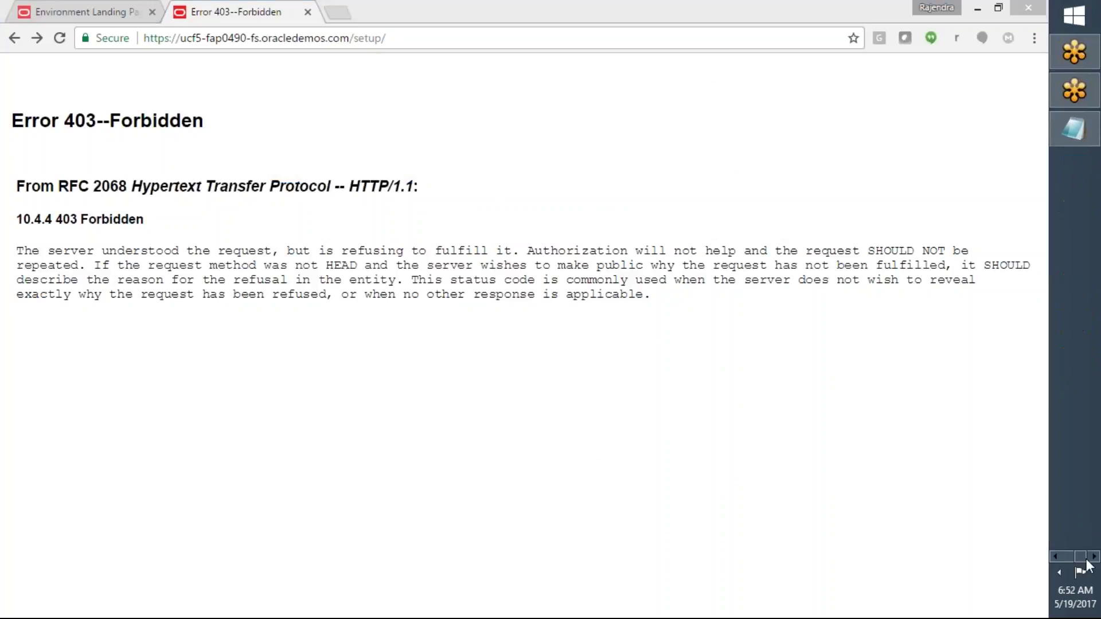
pyautogui.click(1074, 129)
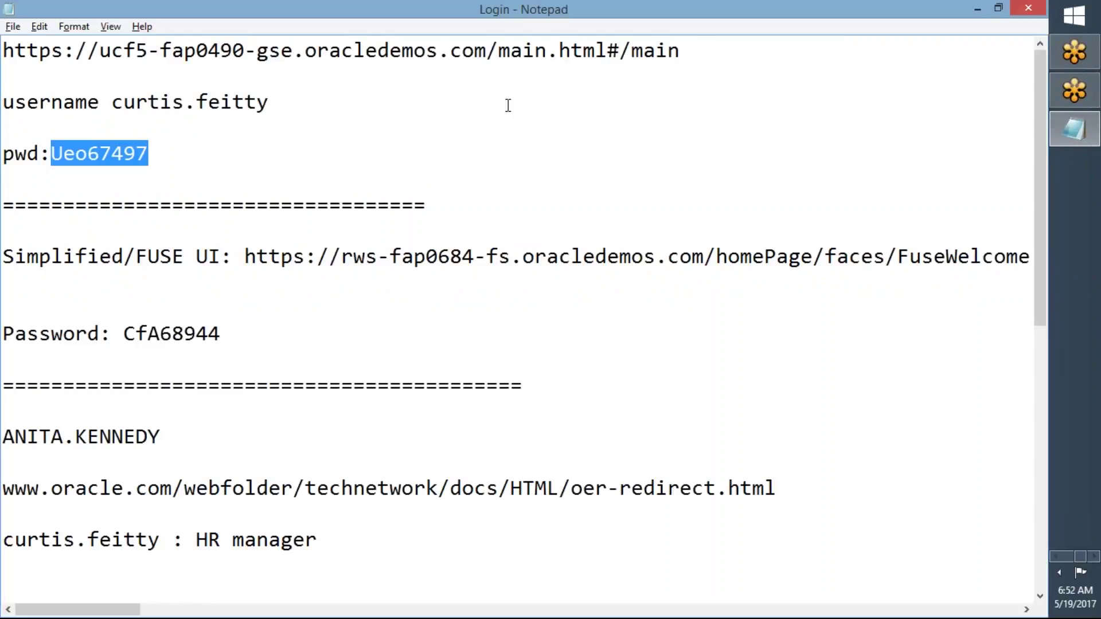
pyautogui.click(564, 71)
pyautogui.moveTo(564, 71); pyautogui.dragTo(5, 51)
pyautogui.hotkey('ctrl', 'c')
pyautogui.hotkey('alt', 'Tab')
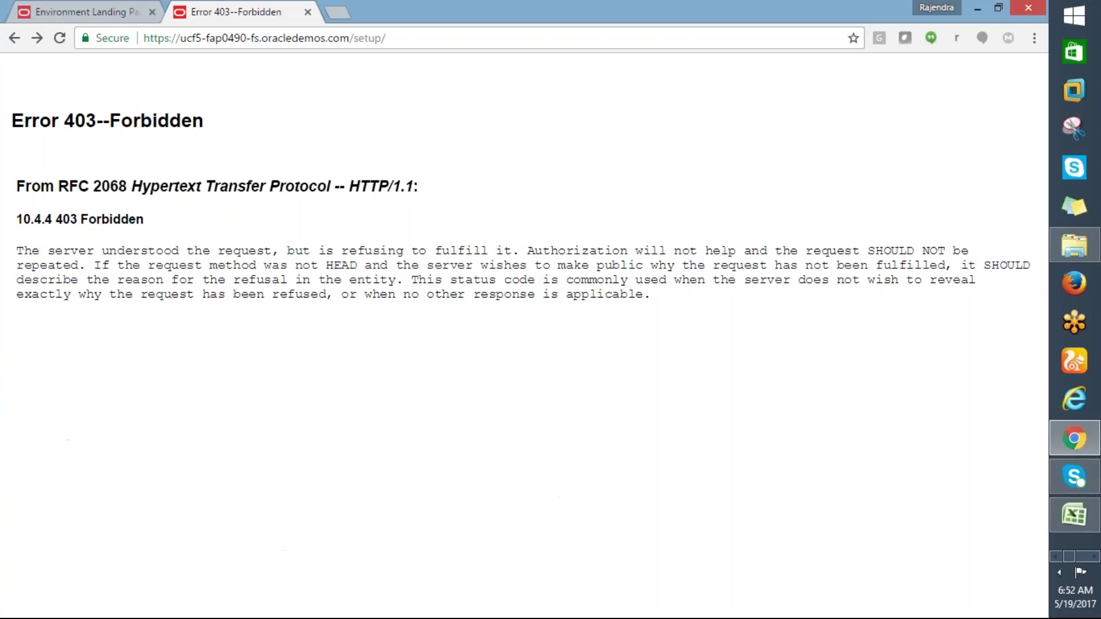
# Paste the landing page URL over Chrome's address and load the Oracle Cloud login page
pyautogui.moveTo(165, 40); pyautogui.dragTo(170, 46)
pyautogui.moveTo(386, 39); pyautogui.dragTo(130, 68)
pyautogui.hotkey('ctrl', 'v')
pyautogui.press('Return')
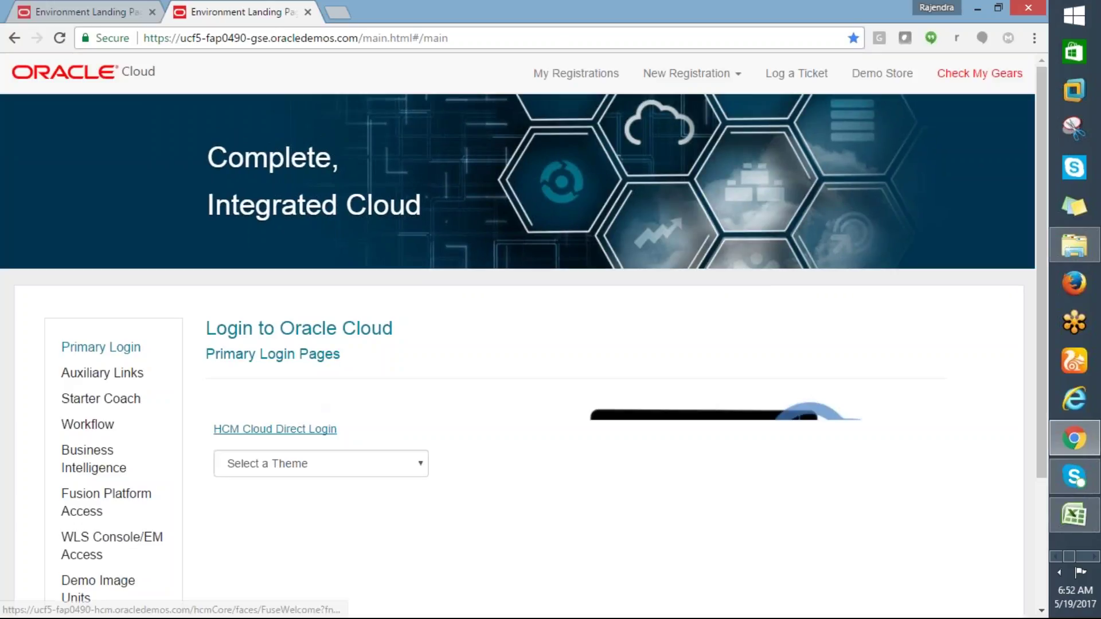
# Sign in through HCM Cloud Direct Login and go to Setup and Maintenance
pyautogui.click(291, 426)
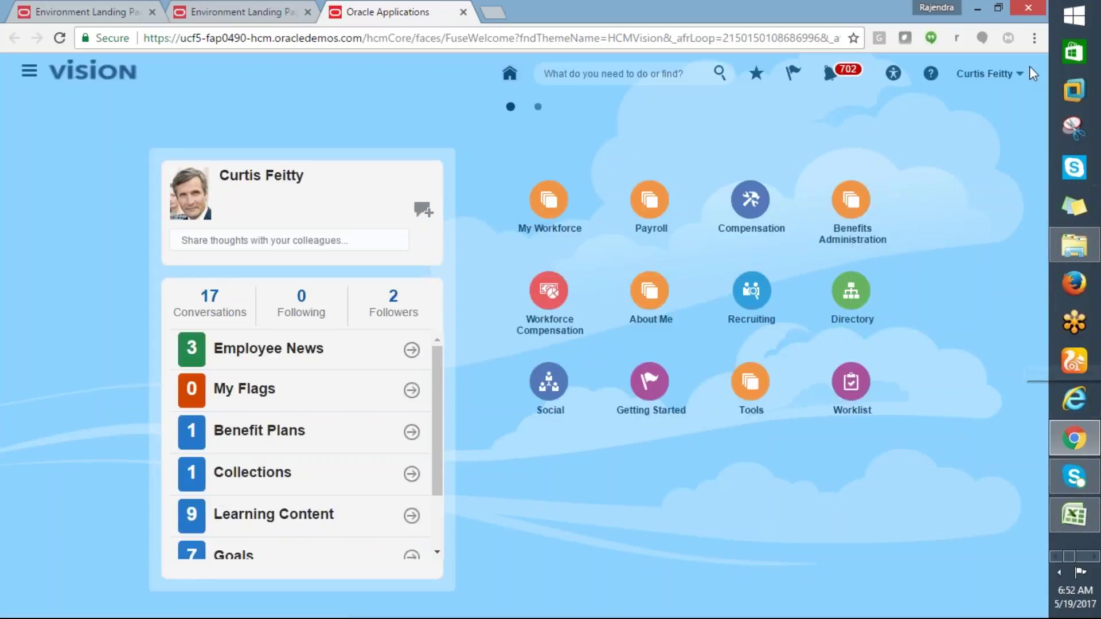
pyautogui.click(1018, 74)
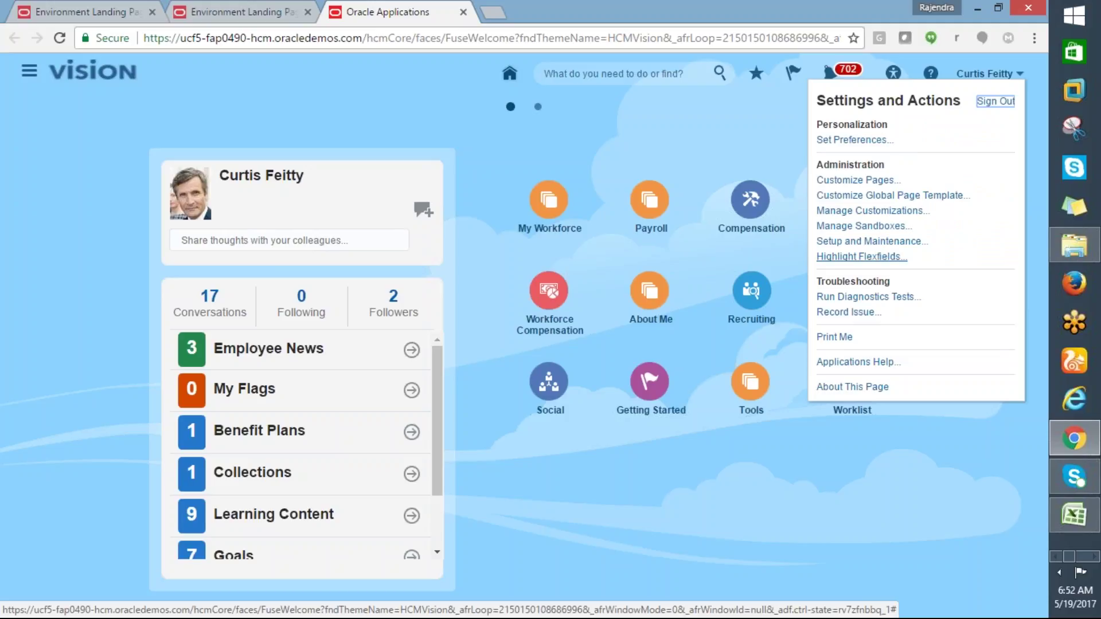
pyautogui.click(840, 242)
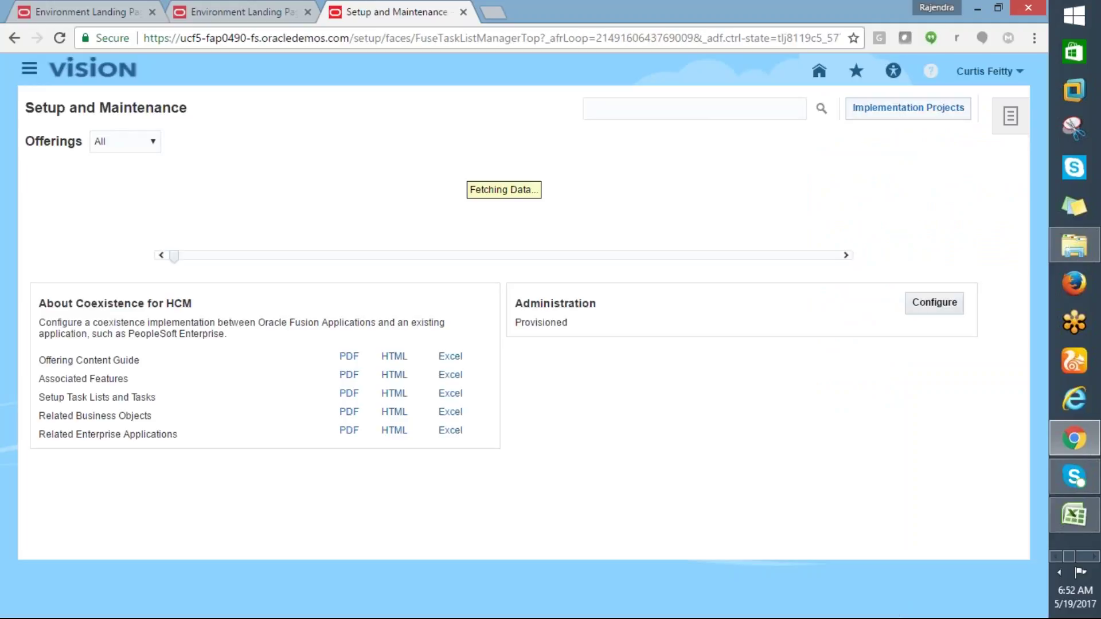
# Search Implementation Projects for names matching anl%
pyautogui.click(887, 107)
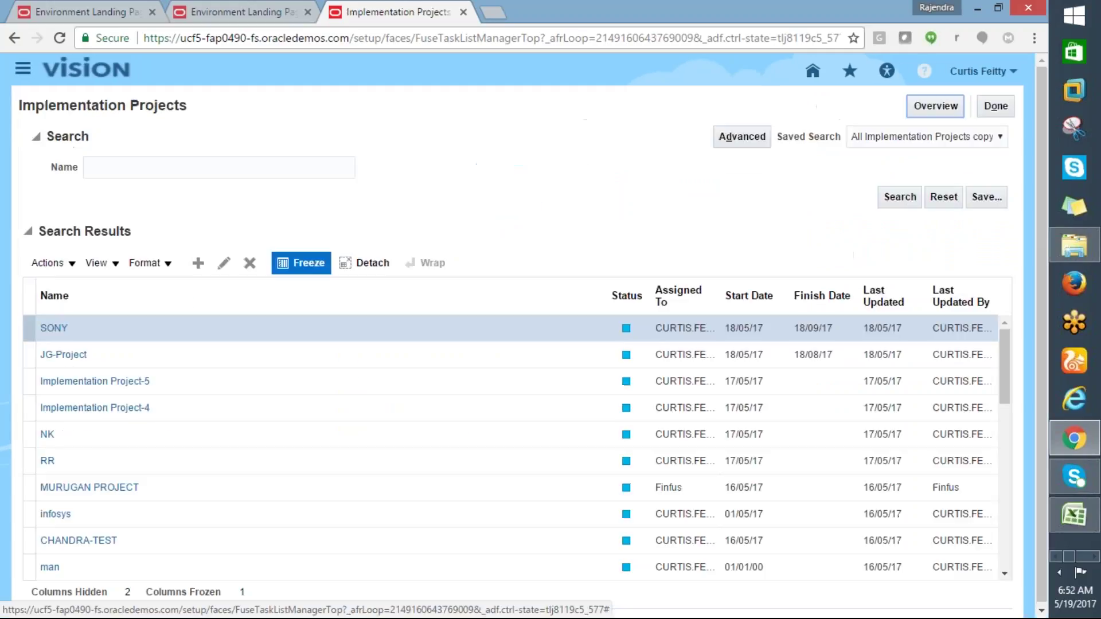
pyautogui.click(105, 163)
pyautogui.write('anl')
pyautogui.write('%')
pyautogui.click(897, 196)
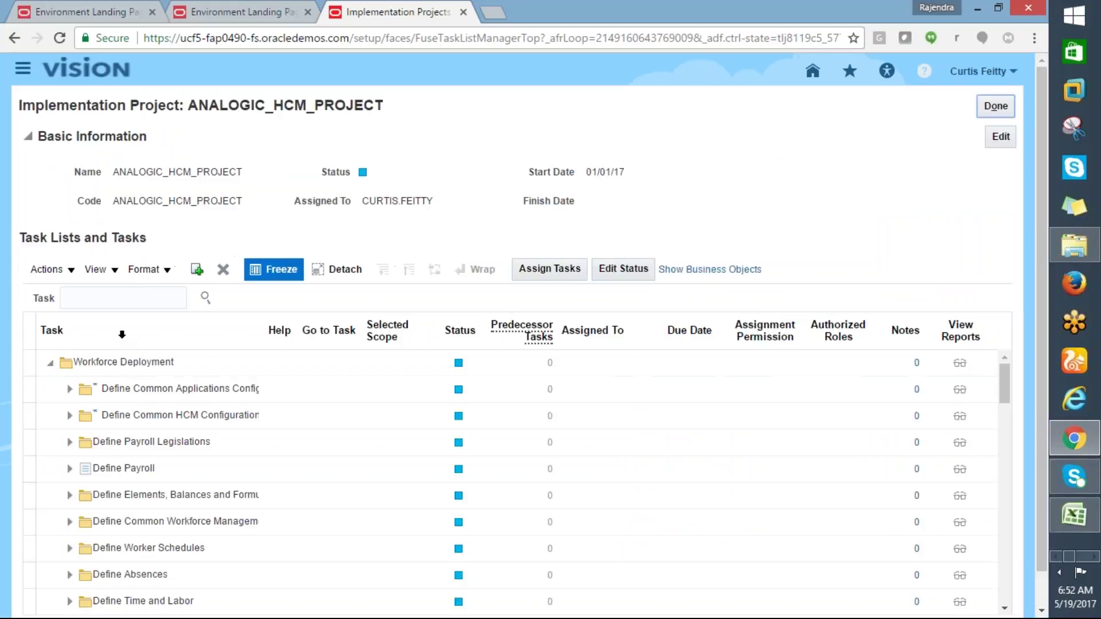
# Search the project's tasks for '%descriptive%flexi%' and shortened variants, finding nothing
pyautogui.click(103, 302)
pyautogui.write('%')
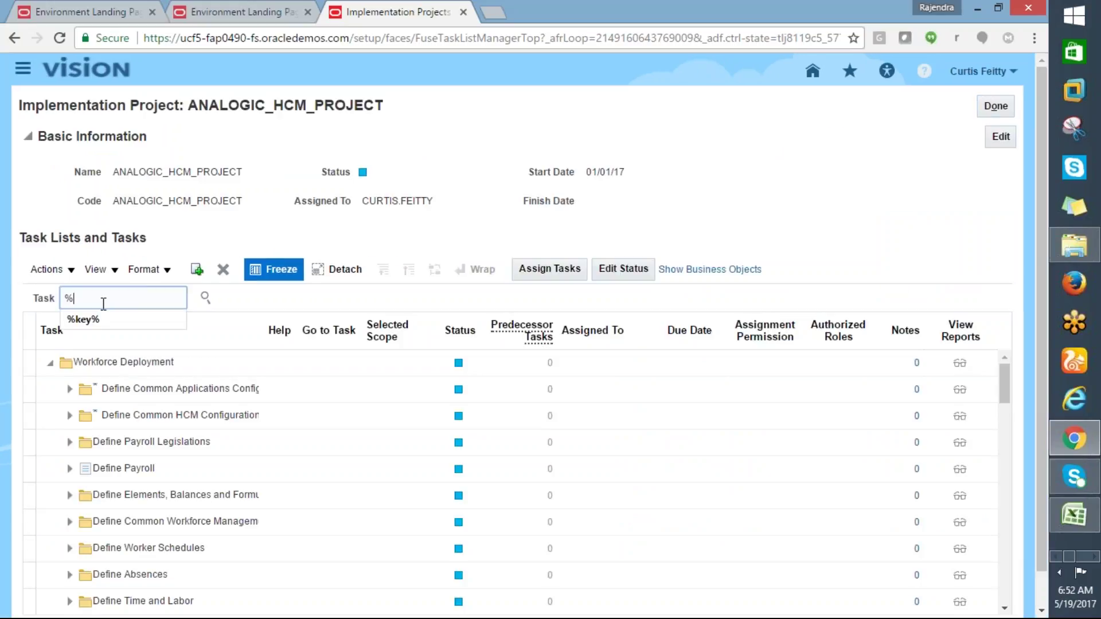
pyautogui.write('descriptive%')
pyautogui.write('flexi')
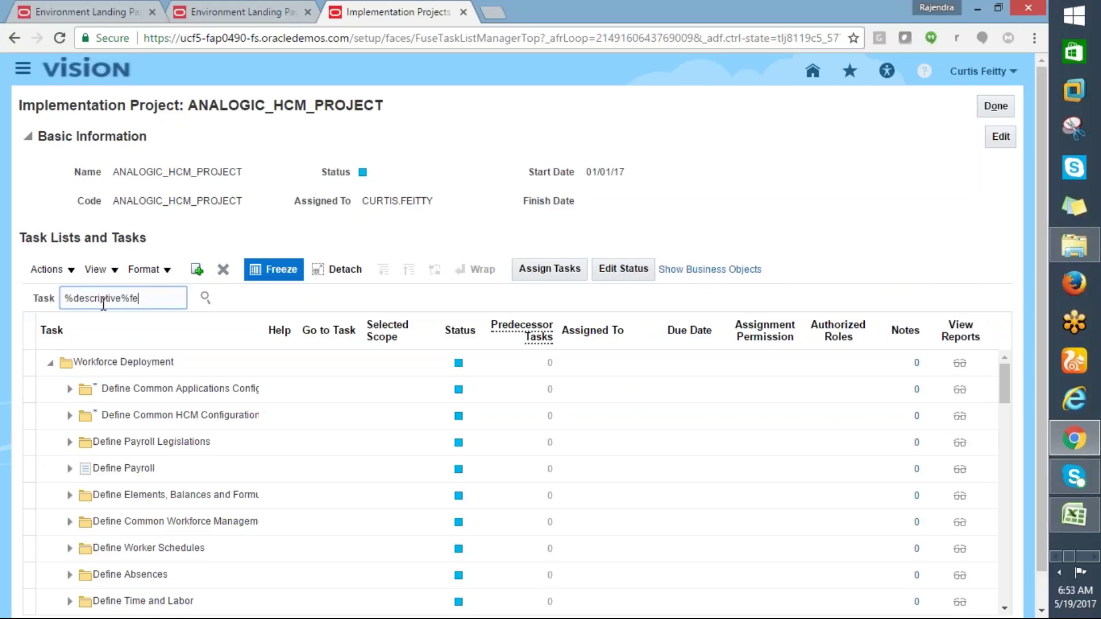
pyautogui.write('%')
pyautogui.click(208, 296)
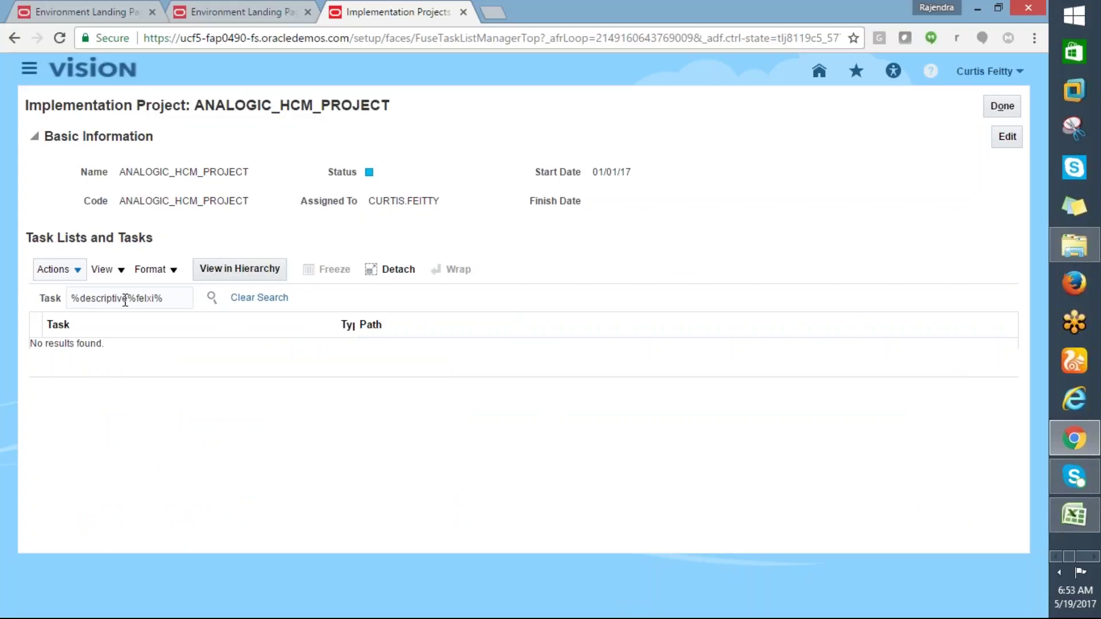
pyautogui.click(129, 302)
pyautogui.press('BackSpace')
pyautogui.press('BackSpace')
pyautogui.press('BackSpace')
pyautogui.press('BackSpace')
pyautogui.press('BackSpace')
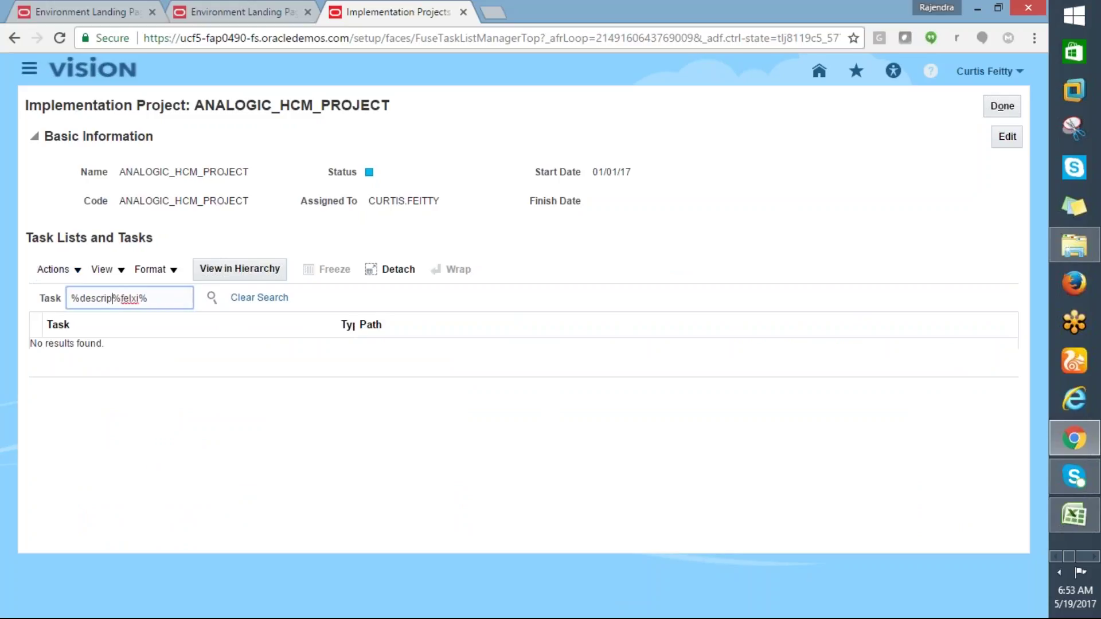
pyautogui.click(211, 297)
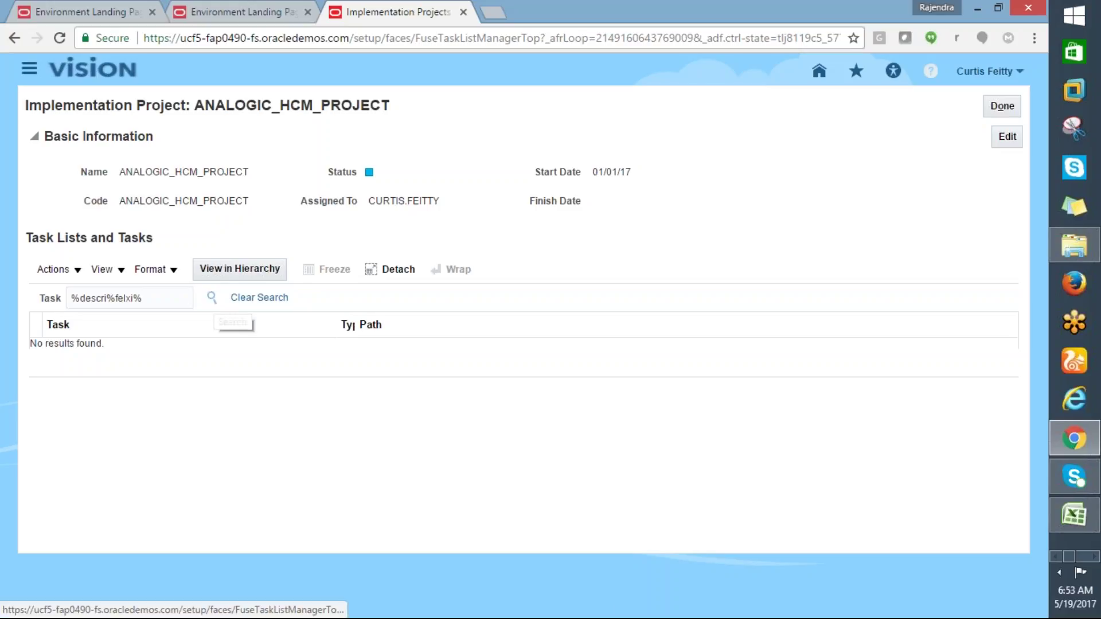
pyautogui.click(108, 299)
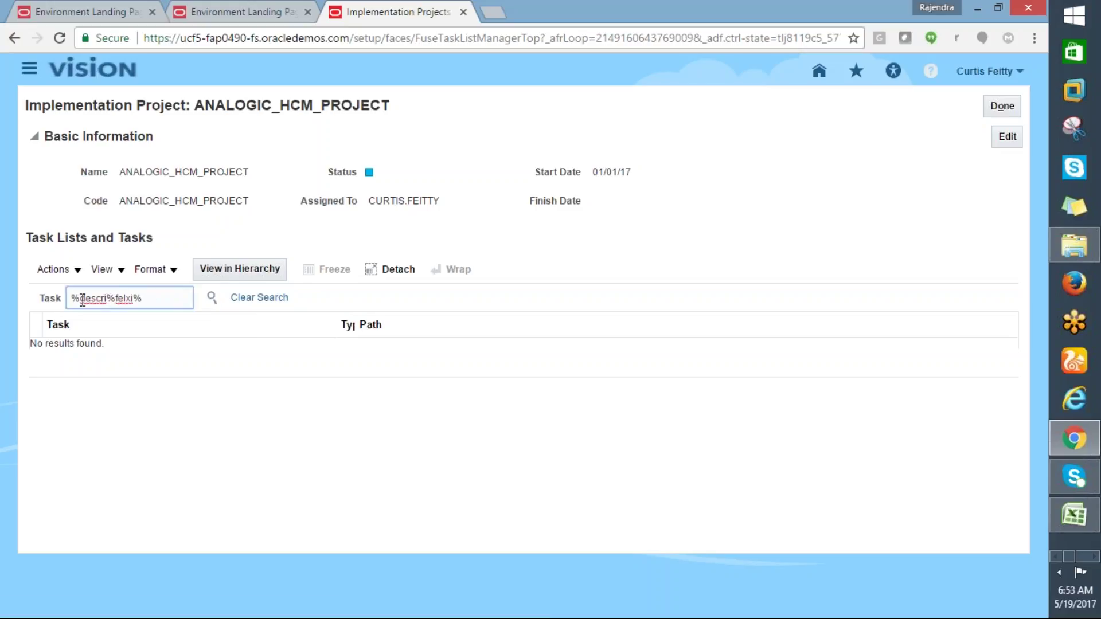
pyautogui.press('BackSpace')
pyautogui.press('BackSpace')
pyautogui.press('BackSpace')
pyautogui.press('BackSpace')
pyautogui.press('BackSpace')
pyautogui.write('is')
pyautogui.click(212, 298)
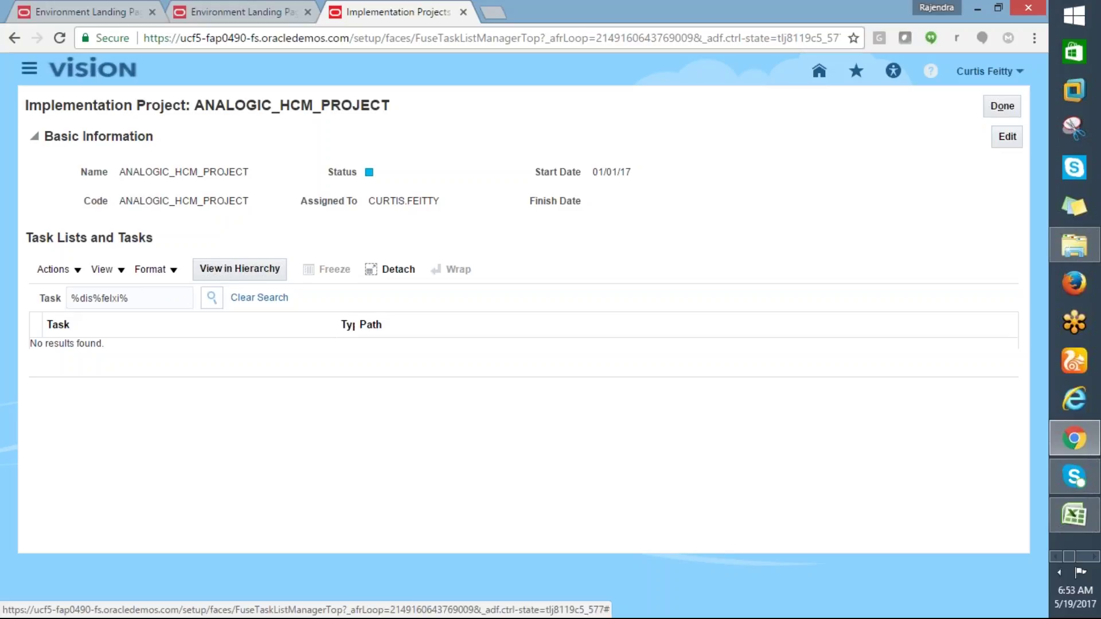
# Retry task searches '%manage%descr%' and '%flexi%', then leave the project and reload Implementation Projects
pyautogui.moveTo(143, 296); pyautogui.dragTo(62, 300)
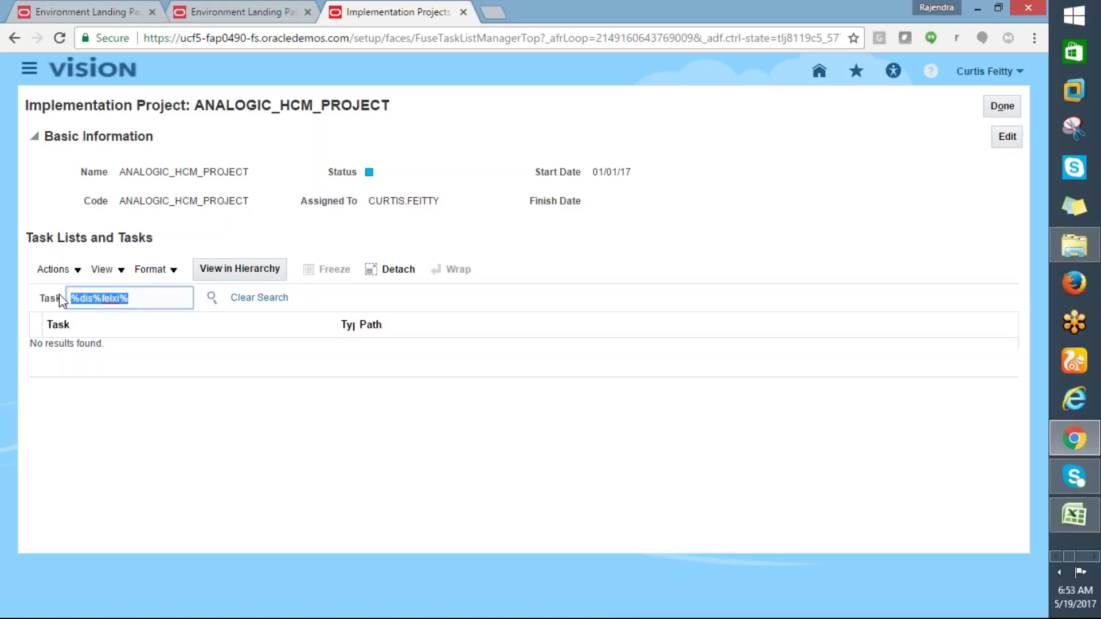
pyautogui.write('%manage%desc')
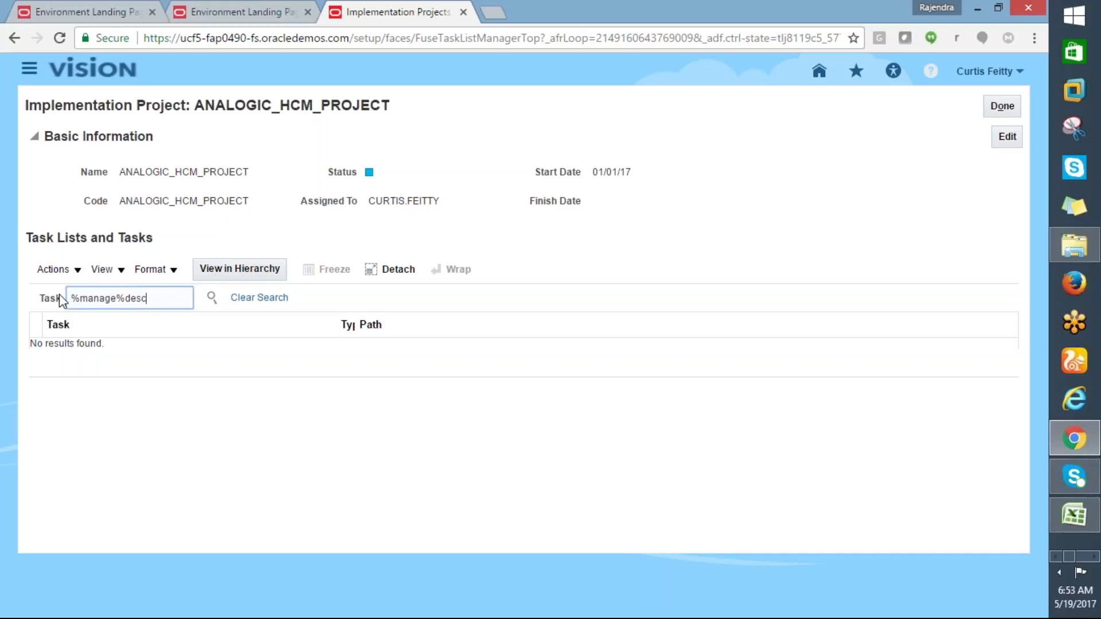
pyautogui.write('r%')
pyautogui.click(211, 297)
pyautogui.tripleClick(150, 299)
pyautogui.write('%fe')
pyautogui.press('BackSpace')
pyautogui.press('BackSpace')
pyautogui.write('flexi%')
pyautogui.click(211, 298)
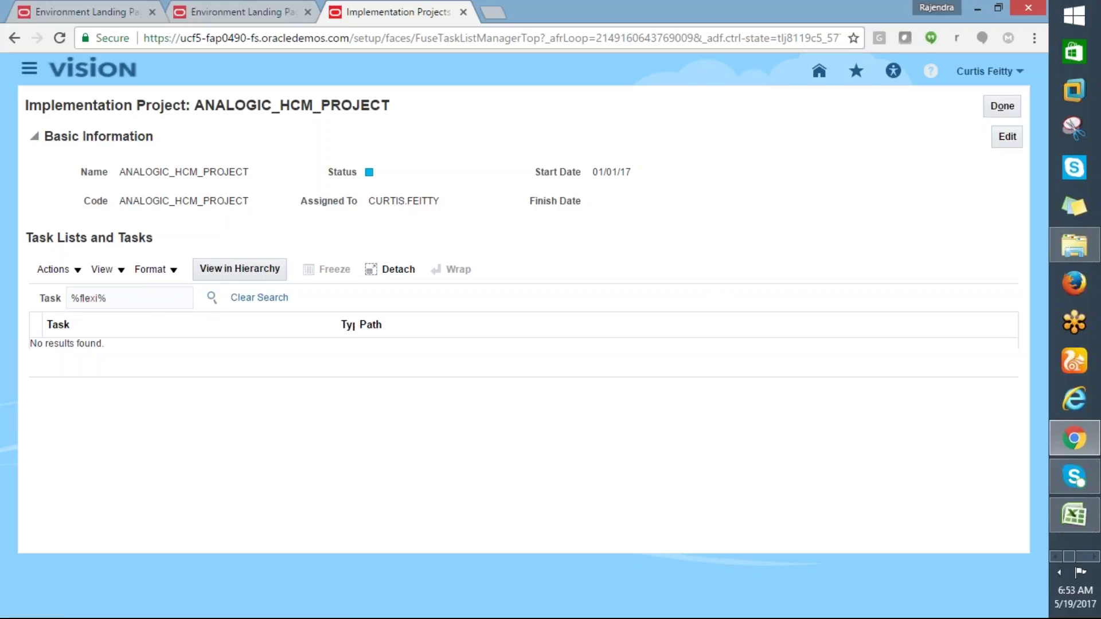
pyautogui.click(213, 298)
pyautogui.click(1000, 106)
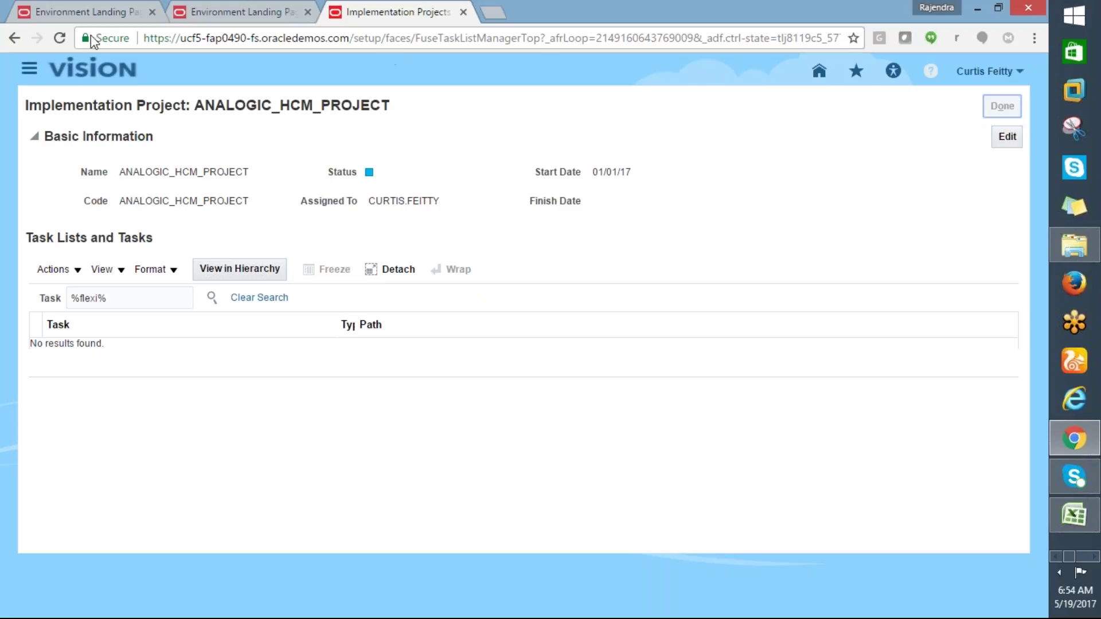
pyautogui.click(58, 38)
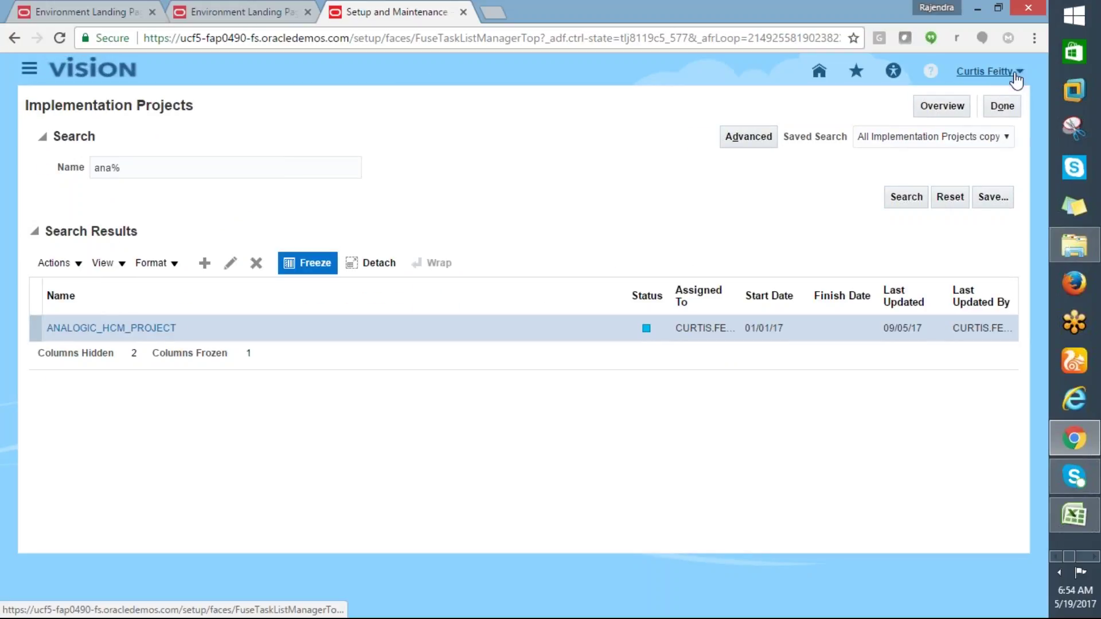
# Open the ANALOGIC_HCM_PROJECT implementation project and filter its tasks by %manage%desc%
pyautogui.click(984, 71)
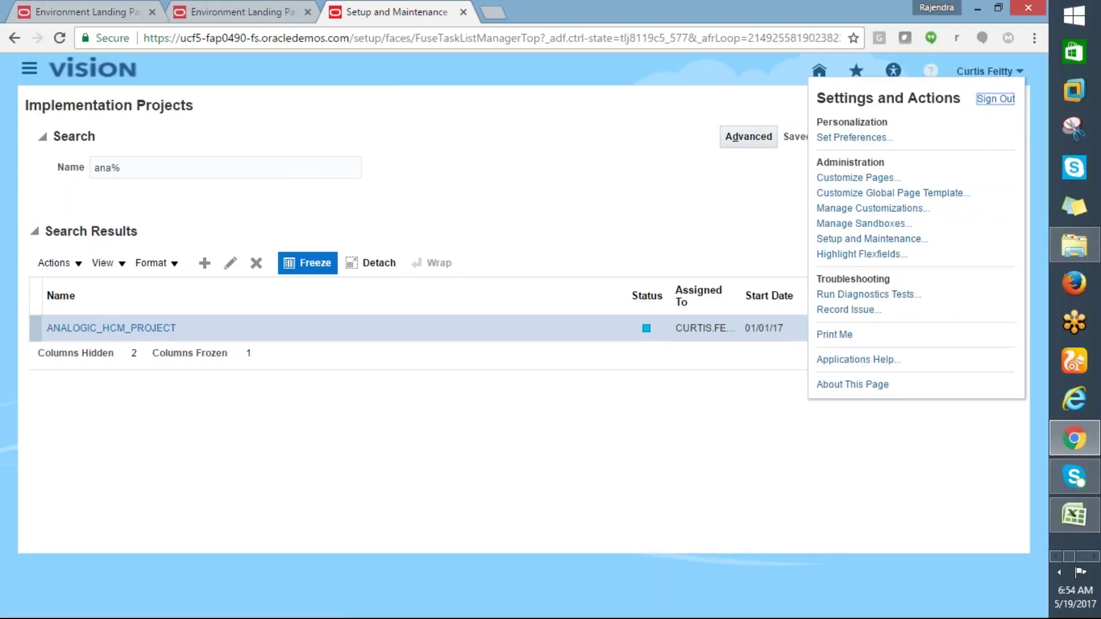
pyautogui.click(148, 332)
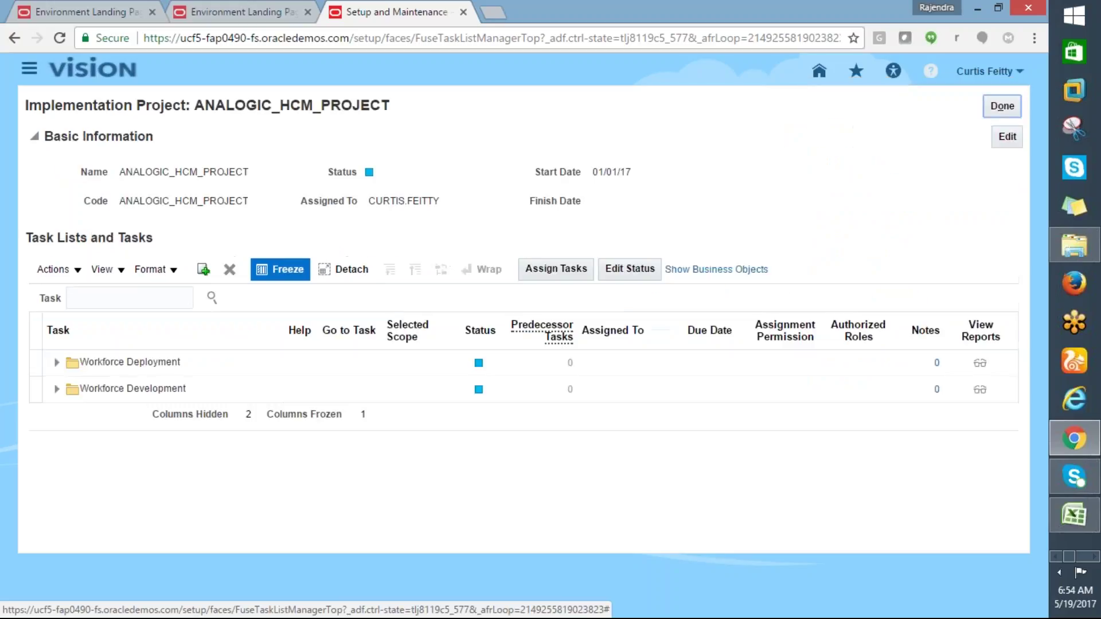
pyautogui.click(117, 299)
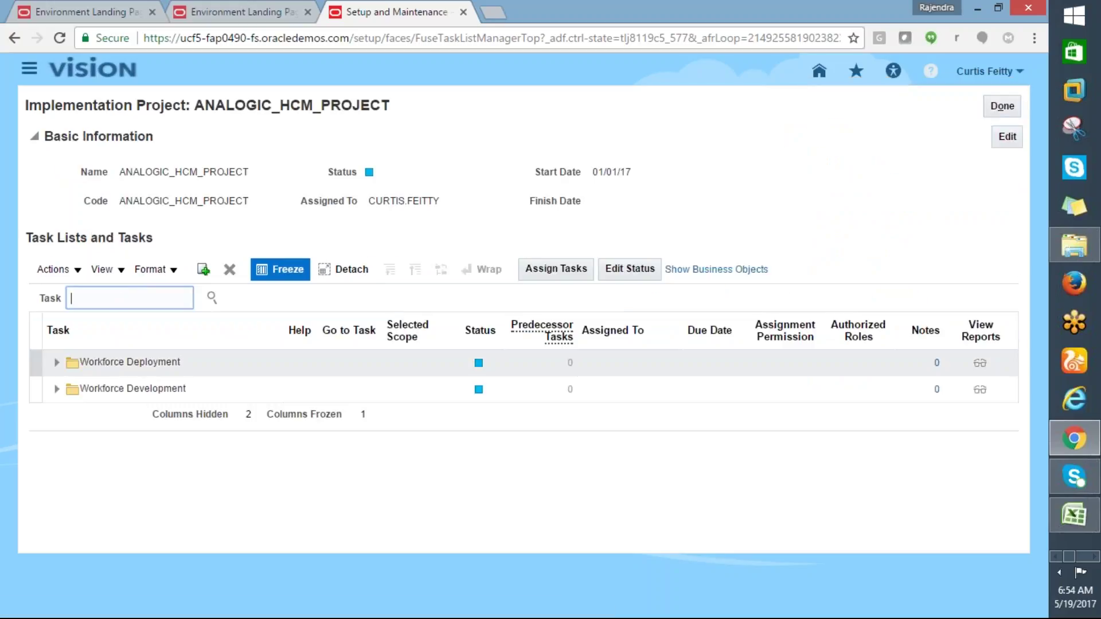
pyautogui.write('%des')
pyautogui.press('BackSpace')
pyautogui.press('BackSpace')
pyautogui.write('manage%')
pyautogui.press('BackSpace')
pyautogui.press('BackSpace')
pyautogui.press('BackSpace')
pyautogui.press('BackSpace')
pyautogui.press('BackSpace')
pyautogui.press('BackSpace')
pyautogui.press('BackSpace')
pyautogui.write('manage%desc%')
# Narrow the task search to %manage%desc%flex% and scroll through the Descriptive Flexfields tasks
pyautogui.click(212, 297)
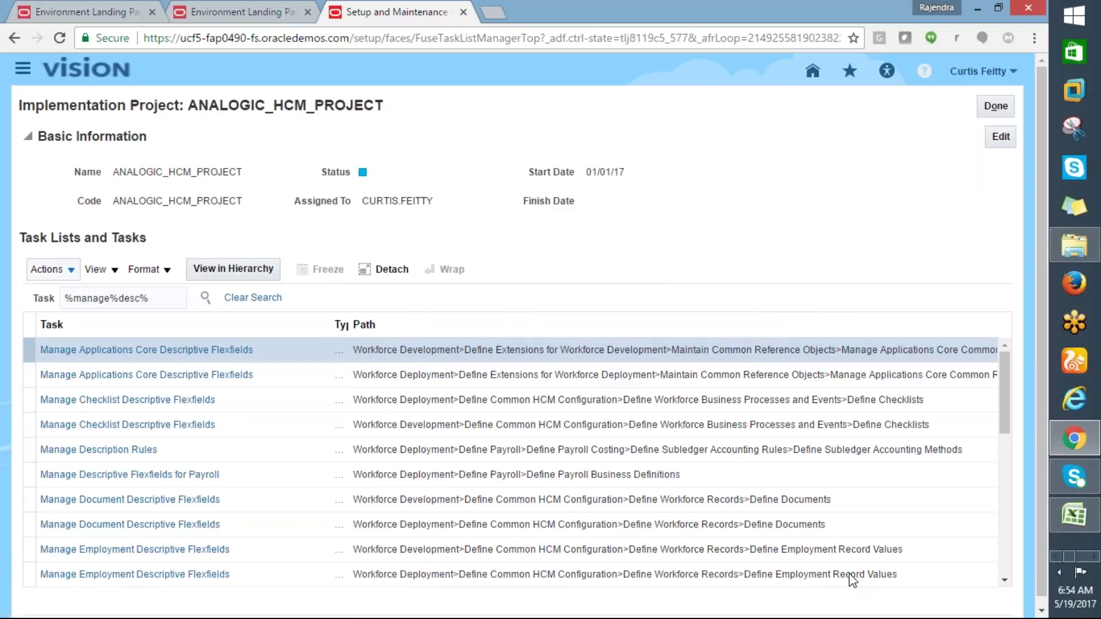
pyautogui.click(148, 298)
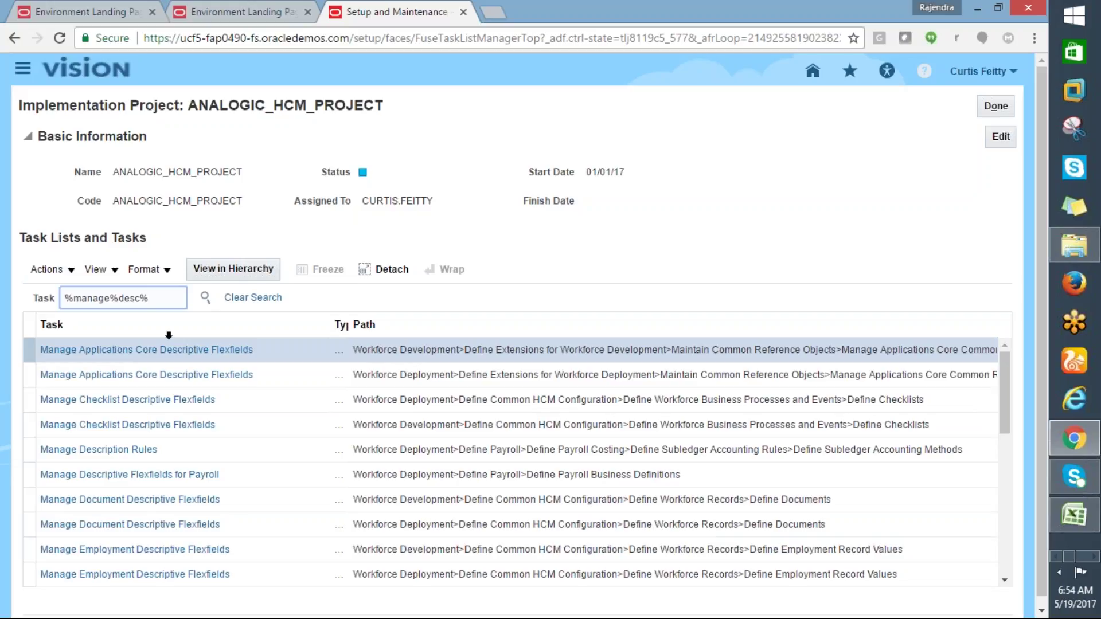
pyautogui.write('flex%')
pyautogui.press('Return')
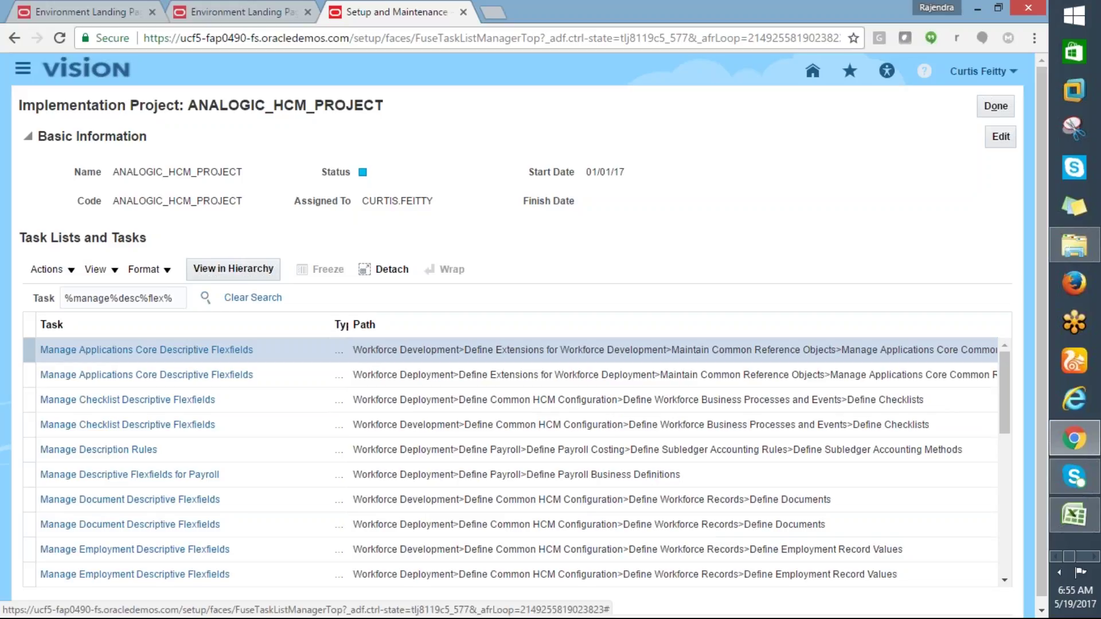
pyautogui.moveTo(1001, 410); pyautogui.dragTo(1015, 432)
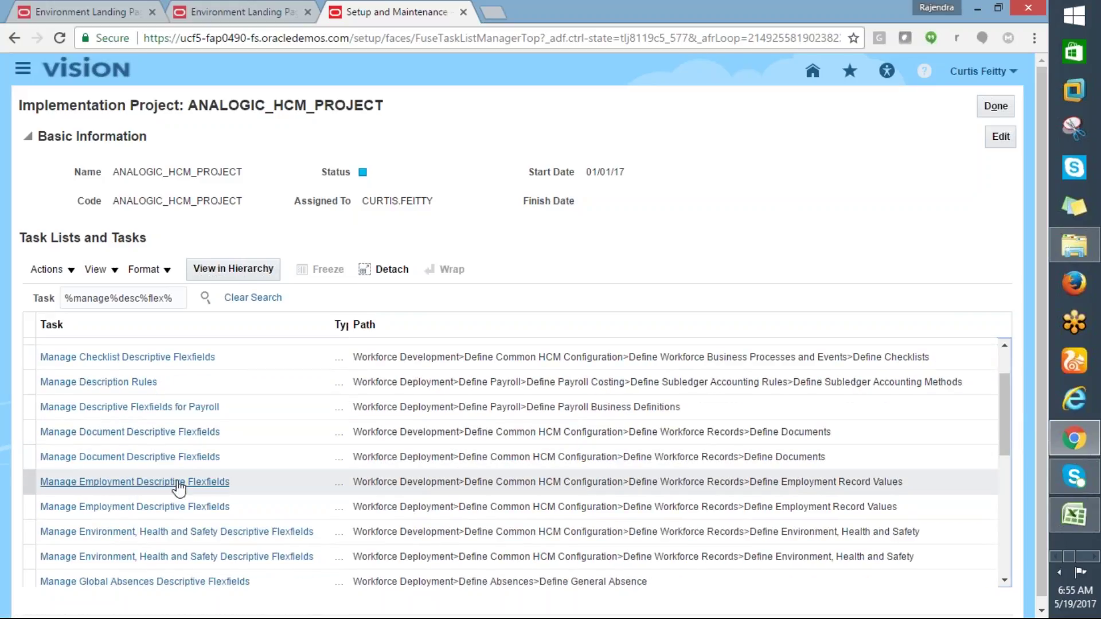
pyautogui.moveTo(1008, 426); pyautogui.dragTo(1010, 472)
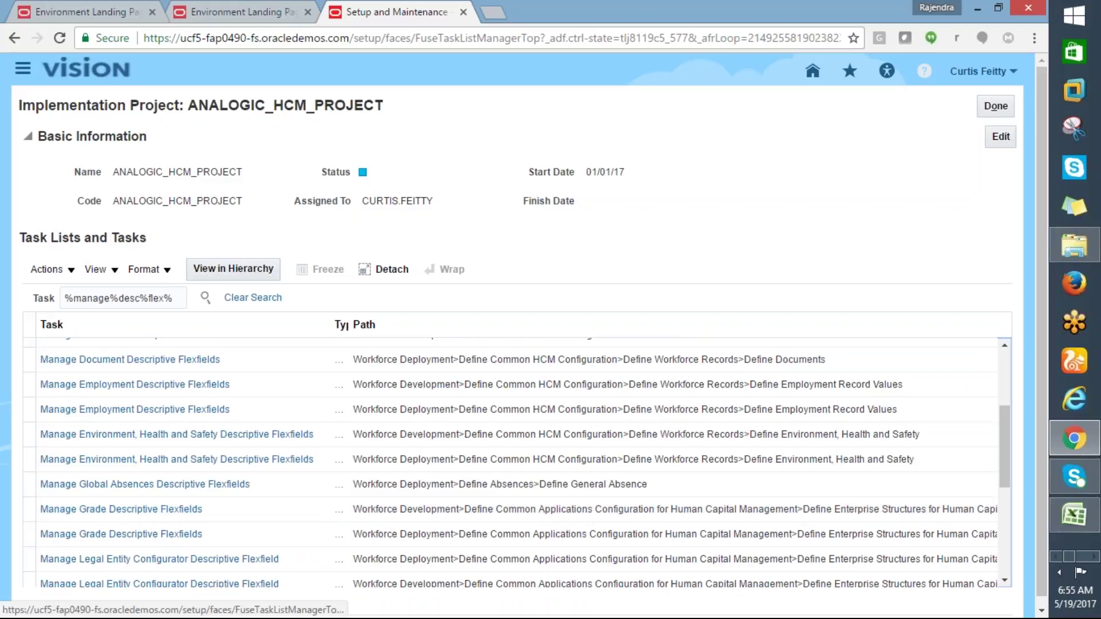
pyautogui.scroll(-2, 1005, 464)
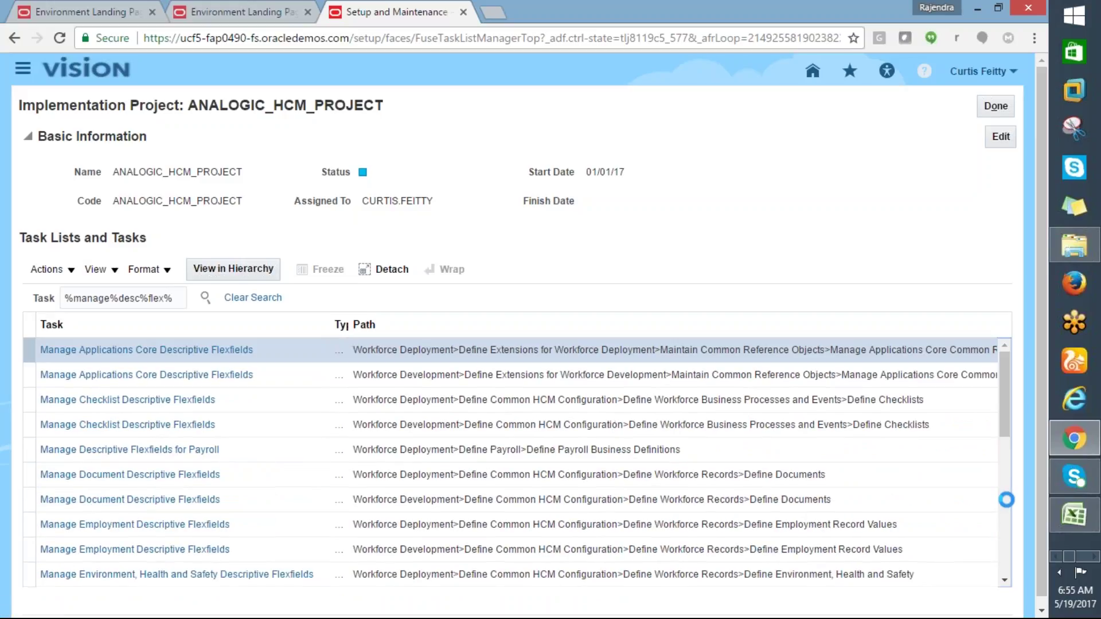
pyautogui.scroll(-4, 1005, 475)
pyautogui.scroll(-3, 1008, 534)
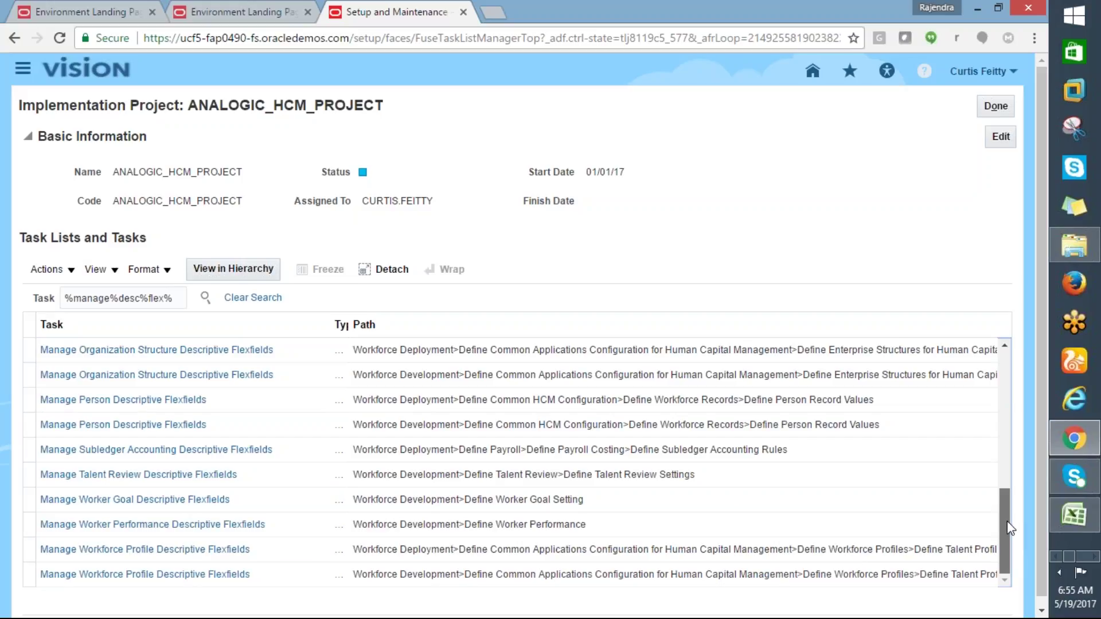
pyautogui.click(121, 298)
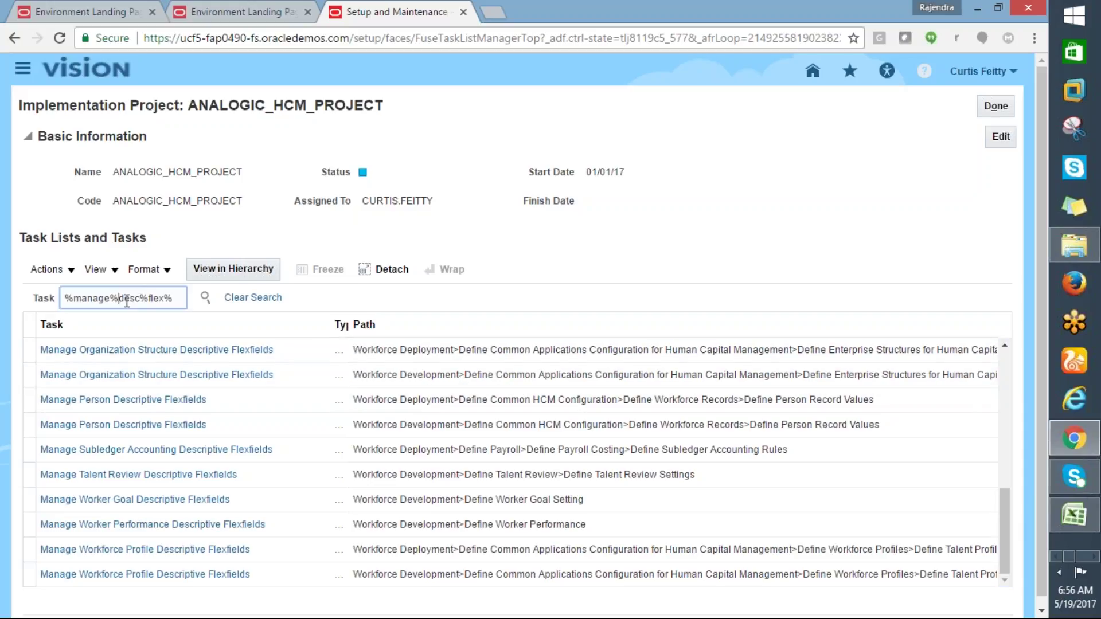
pyautogui.write('job%')
pyautogui.moveTo(165, 297); pyautogui.dragTo(214, 311)
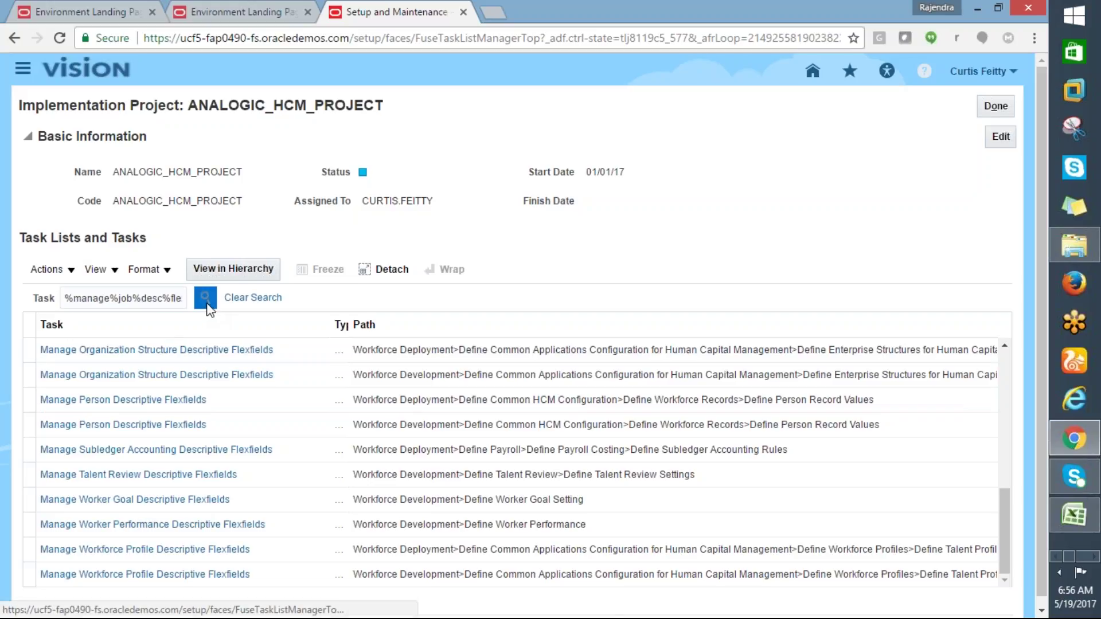
pyautogui.click(205, 297)
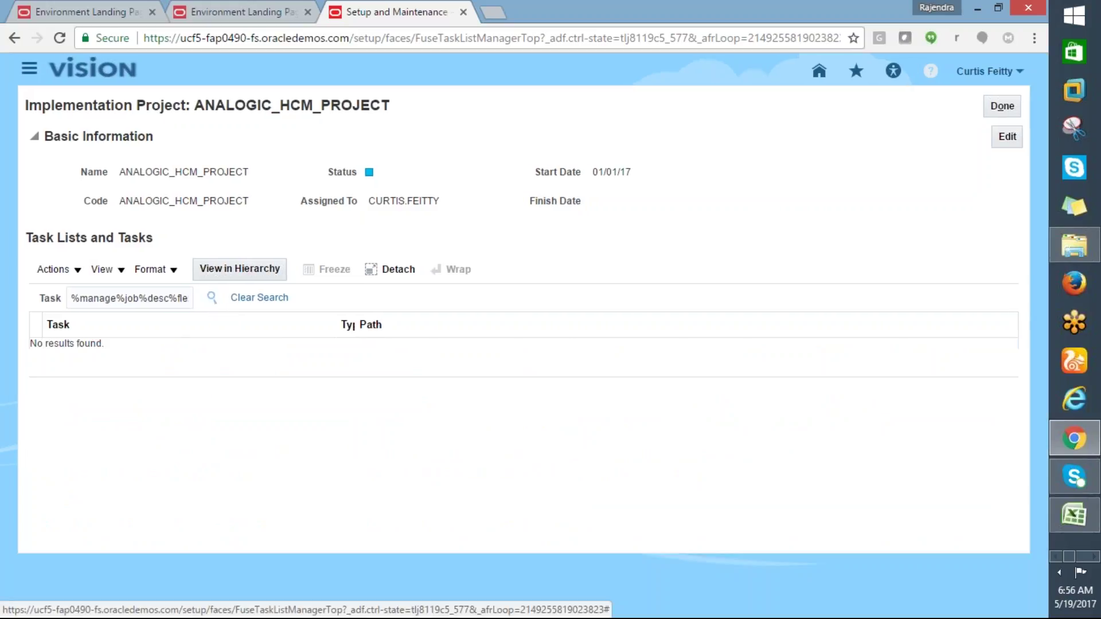
pyautogui.click(136, 297)
pyautogui.press('BackSpace')
pyautogui.press('BackSpace')
pyautogui.press('BackSpace')
pyautogui.press('BackSpace')
pyautogui.click(212, 297)
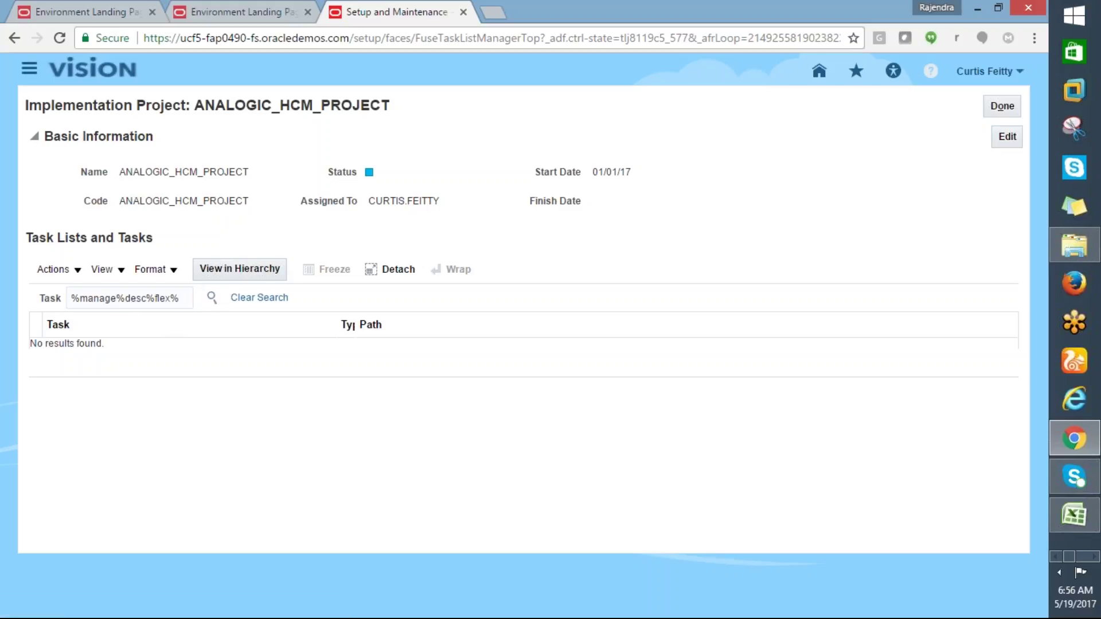
pyautogui.scroll(-5, 224, 357)
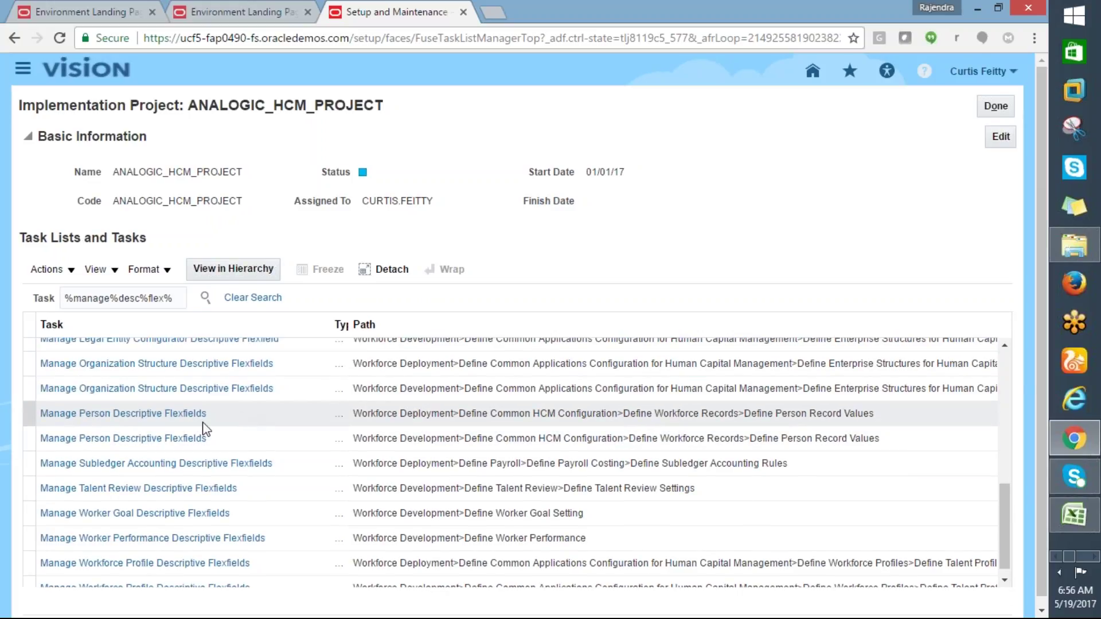
# Go to Manage Person Descriptive Flexfields, select PER_ALL_PEOPLE_DFF and show its actions
pyautogui.click(157, 415)
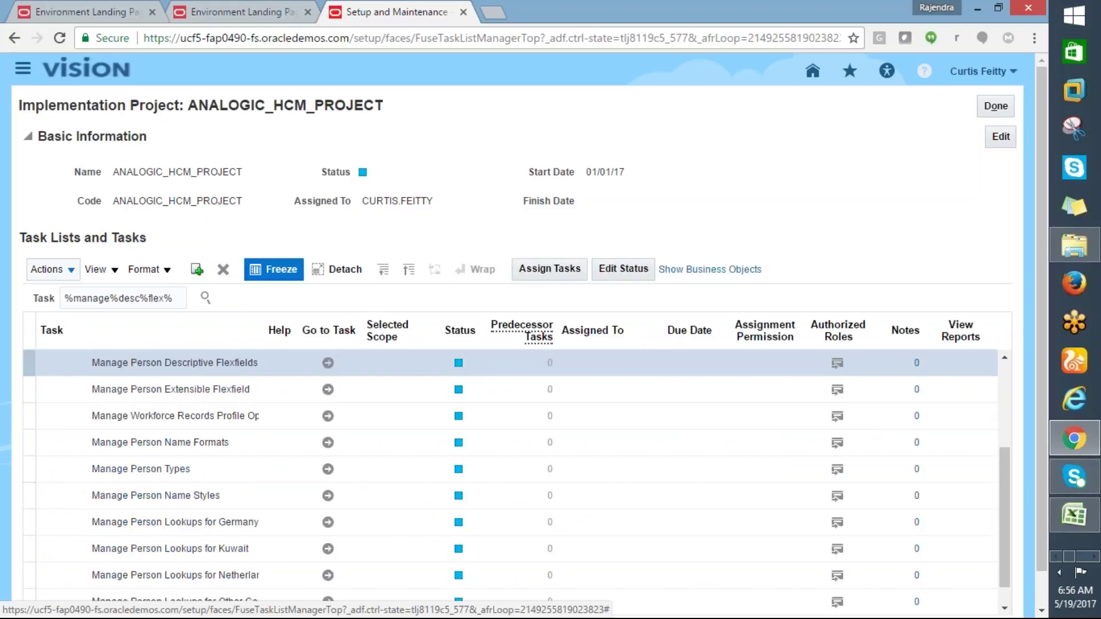
pyautogui.click(330, 364)
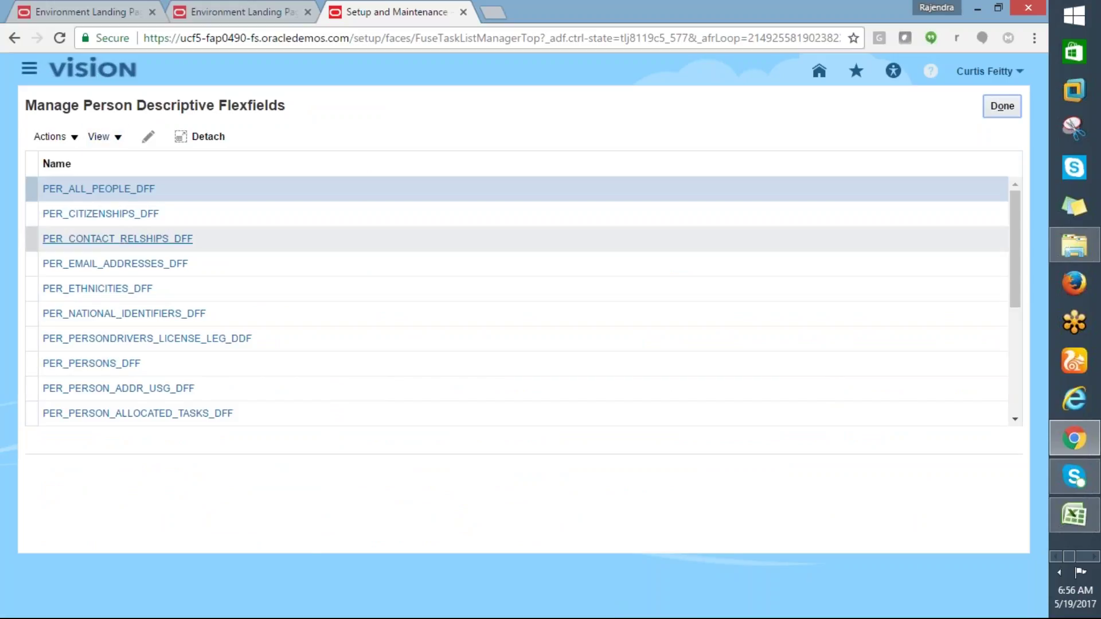
pyautogui.click(94, 197)
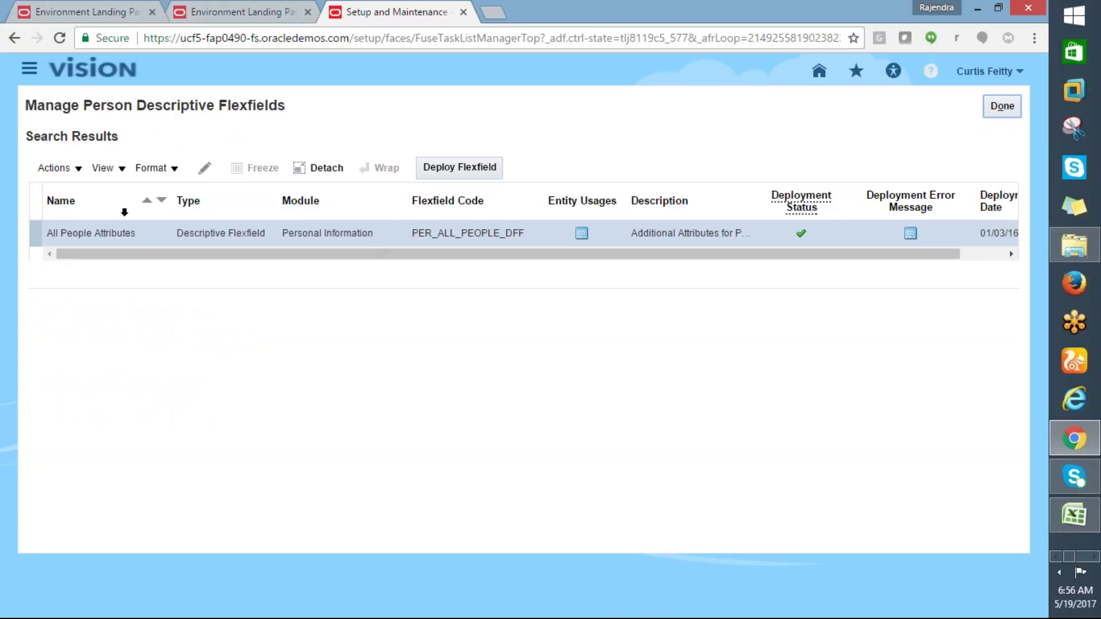
pyautogui.click(78, 172)
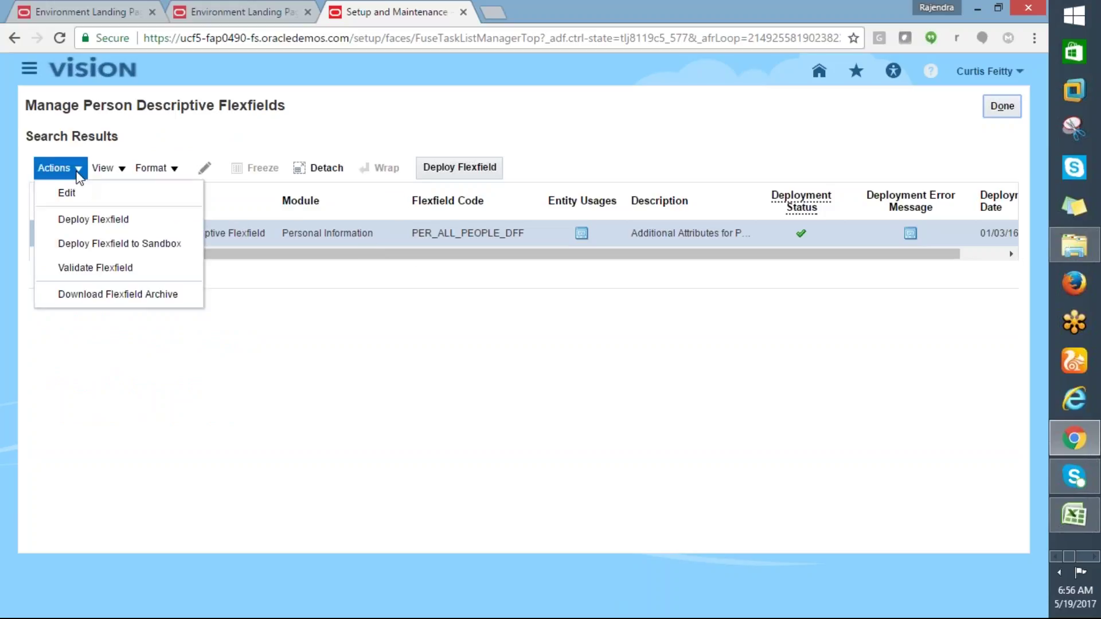
# Edit the All People Attributes flexfield and add a new global segment
pyautogui.click(118, 400)
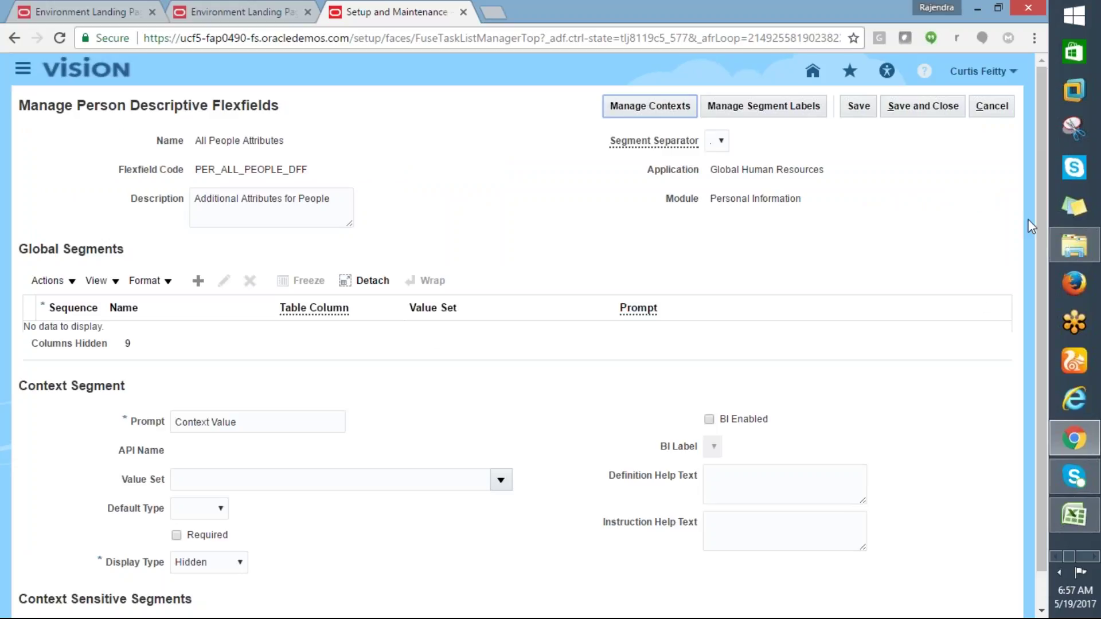
pyautogui.moveTo(1038, 233)
pyautogui.mouseDown()
pyautogui.moveTo(1047, 300)
pyautogui.moveTo(1029, 215)
pyautogui.mouseUp()
pyautogui.click(202, 280)
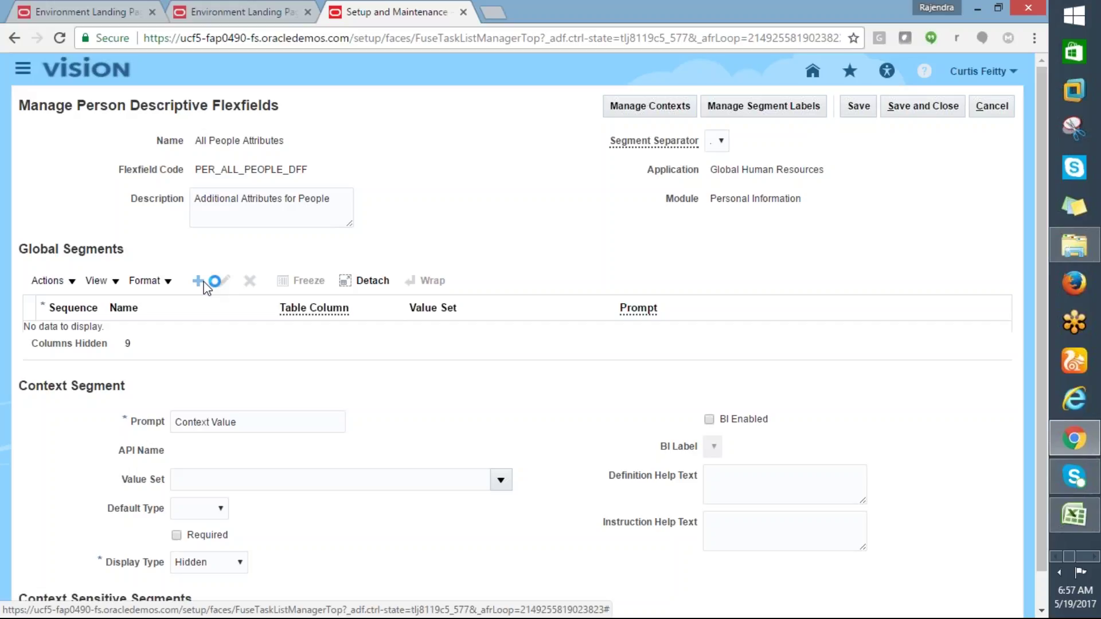
# Enter ANL_People_DFF as the new segment's name, code and API name
pyautogui.click(198, 281)
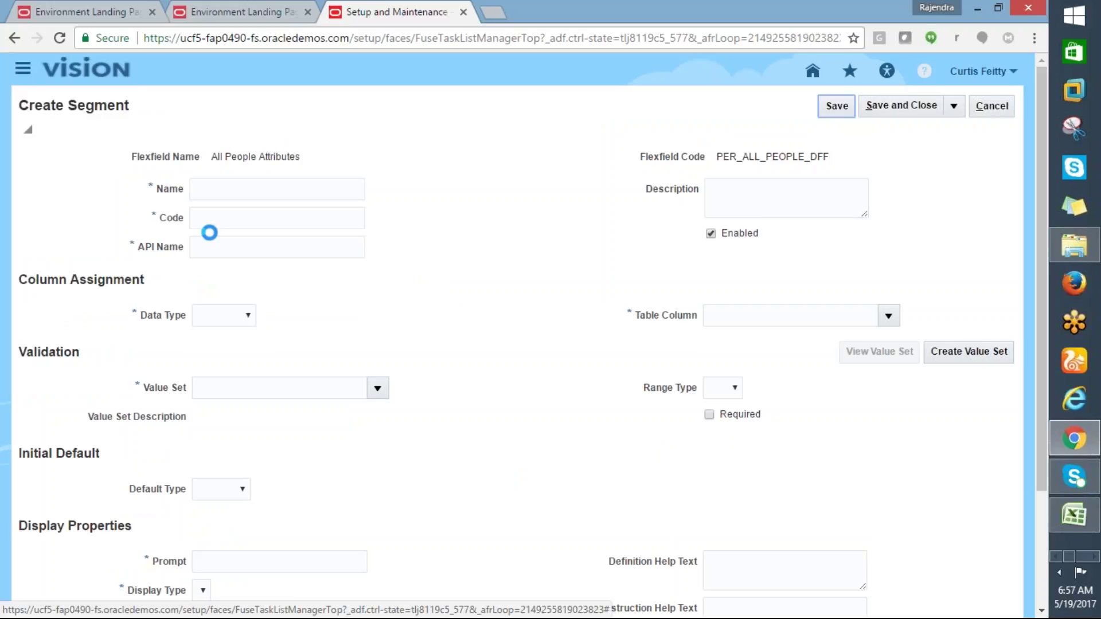
pyautogui.click(210, 191)
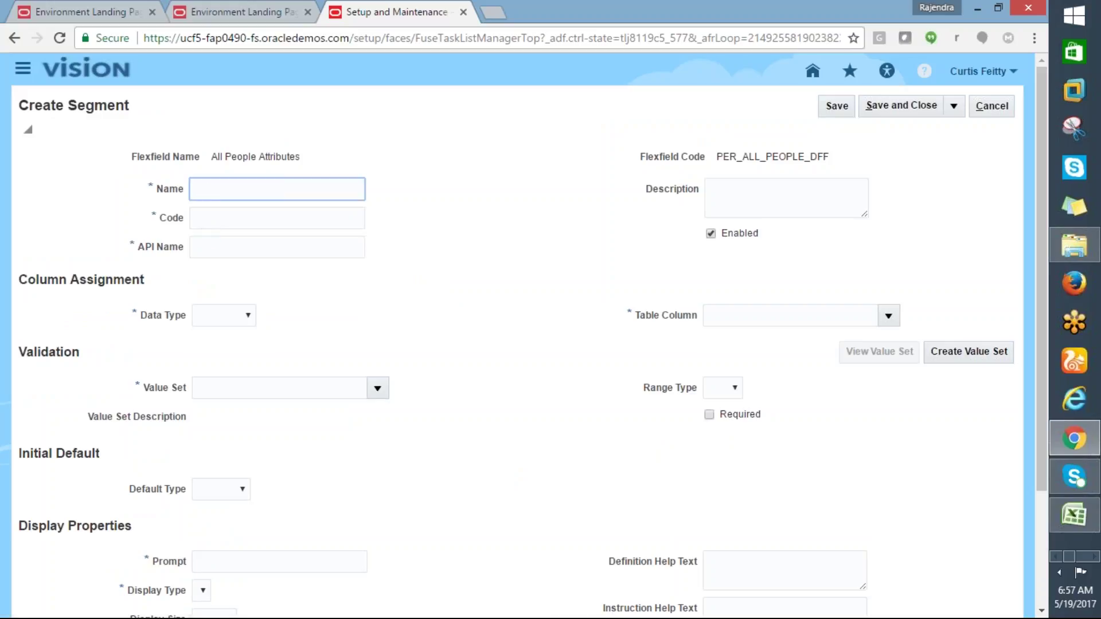
pyautogui.write('ANL_People_DFF')
pyautogui.press('Tab')
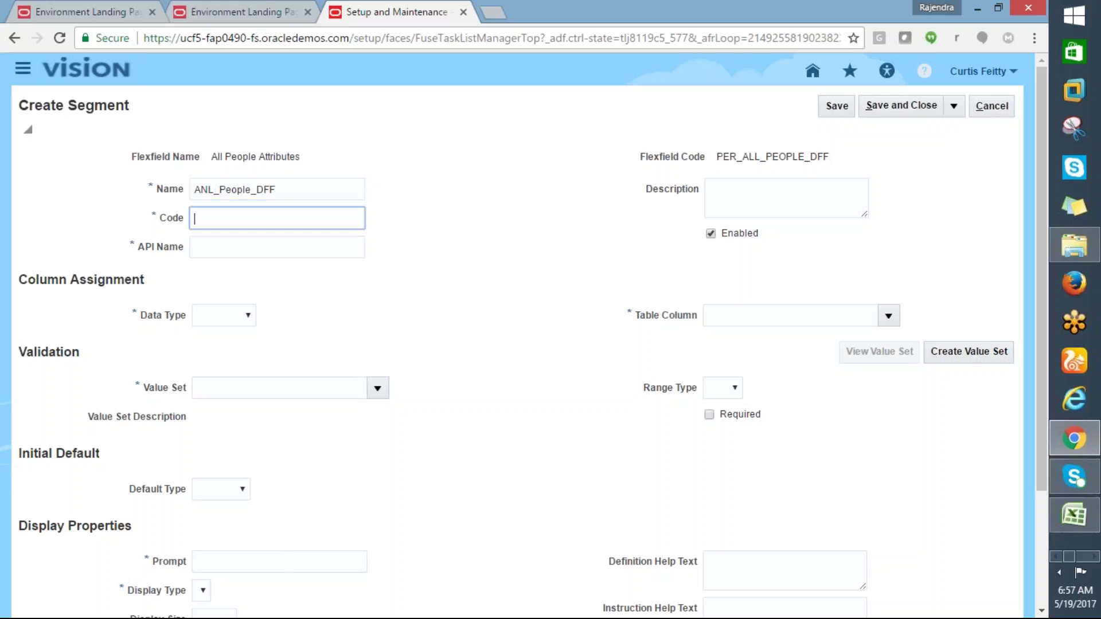
pyautogui.moveTo(287, 188); pyautogui.dragTo(187, 188)
pyautogui.hotkey('ctrl', 'c')
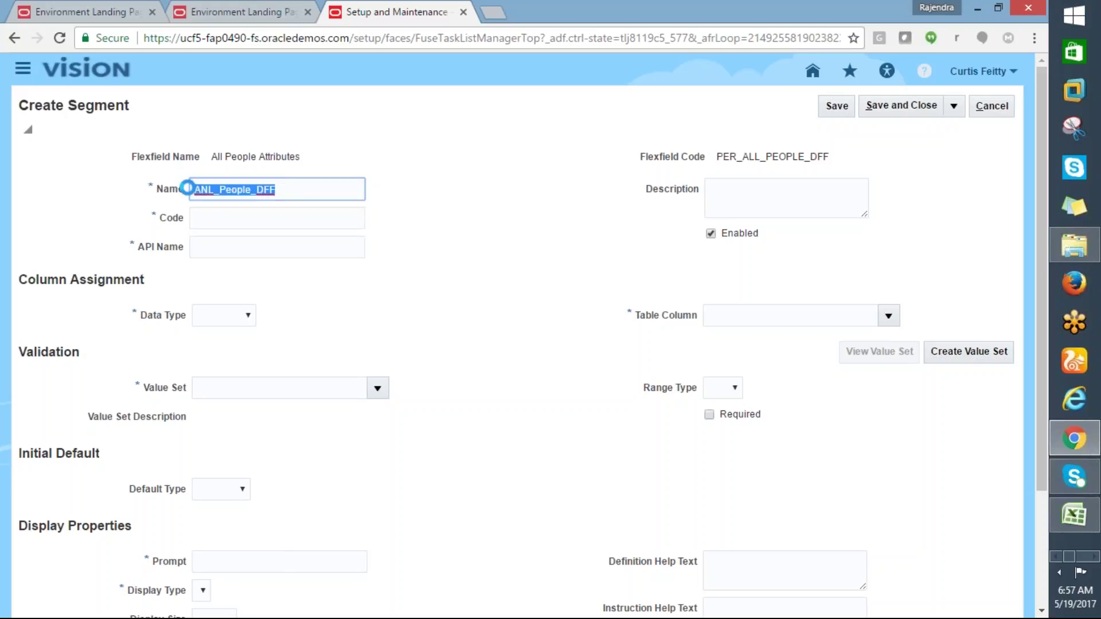
pyautogui.click(226, 218)
pyautogui.hotkey('ctrl', 'v')
pyautogui.click(226, 245)
pyautogui.hotkey('ctrl', 'v')
pyautogui.press('Tab')
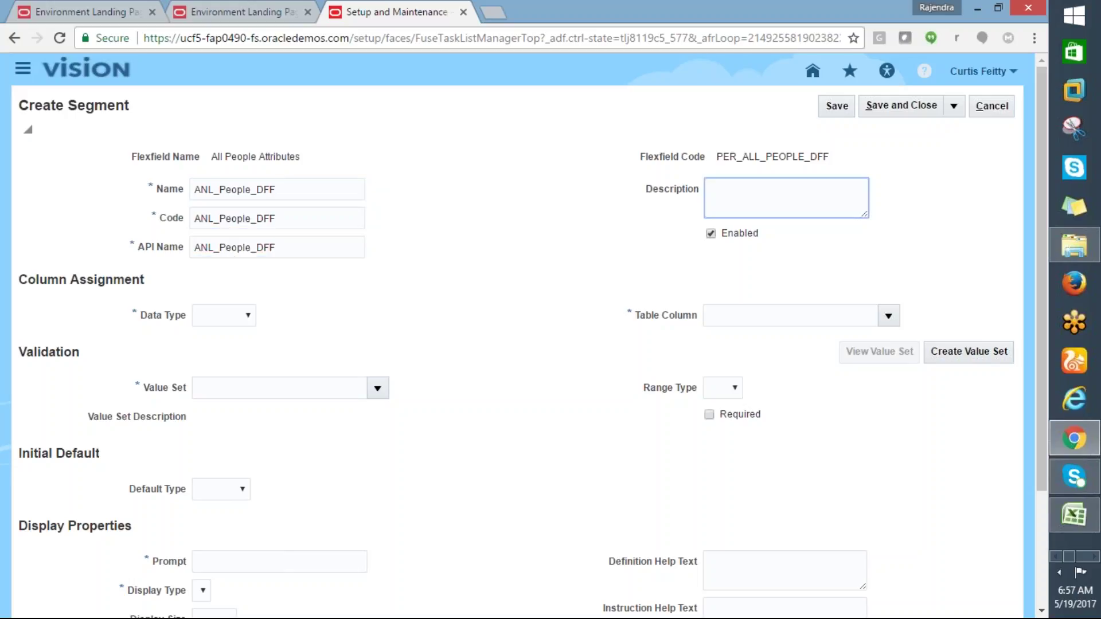
# Set the segment's data type to Character and show the value set list
pyautogui.click(248, 319)
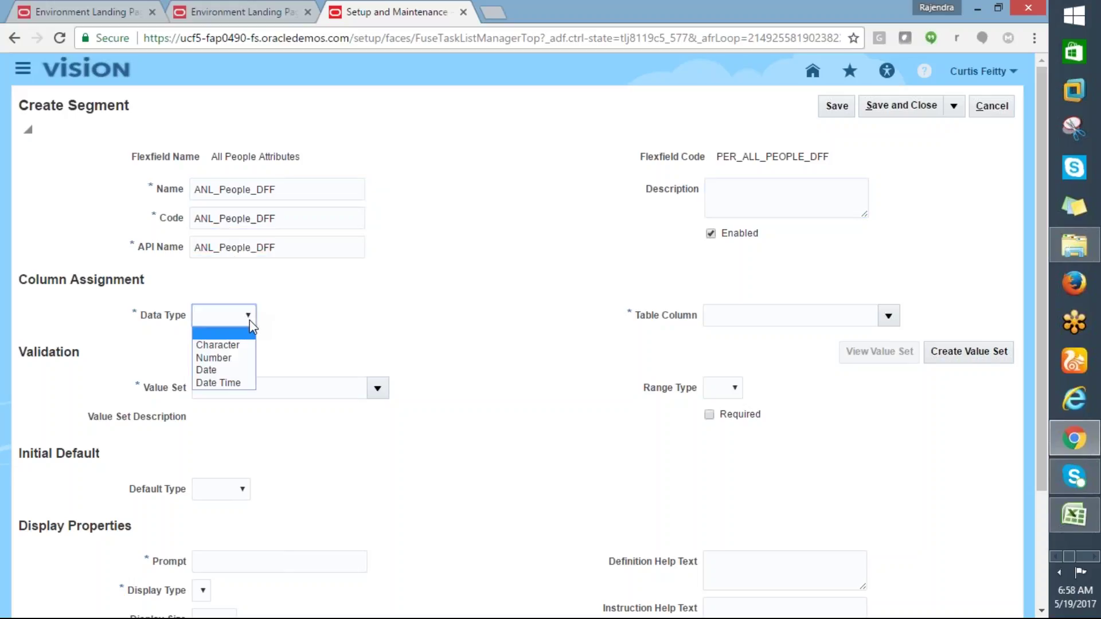
pyautogui.click(231, 346)
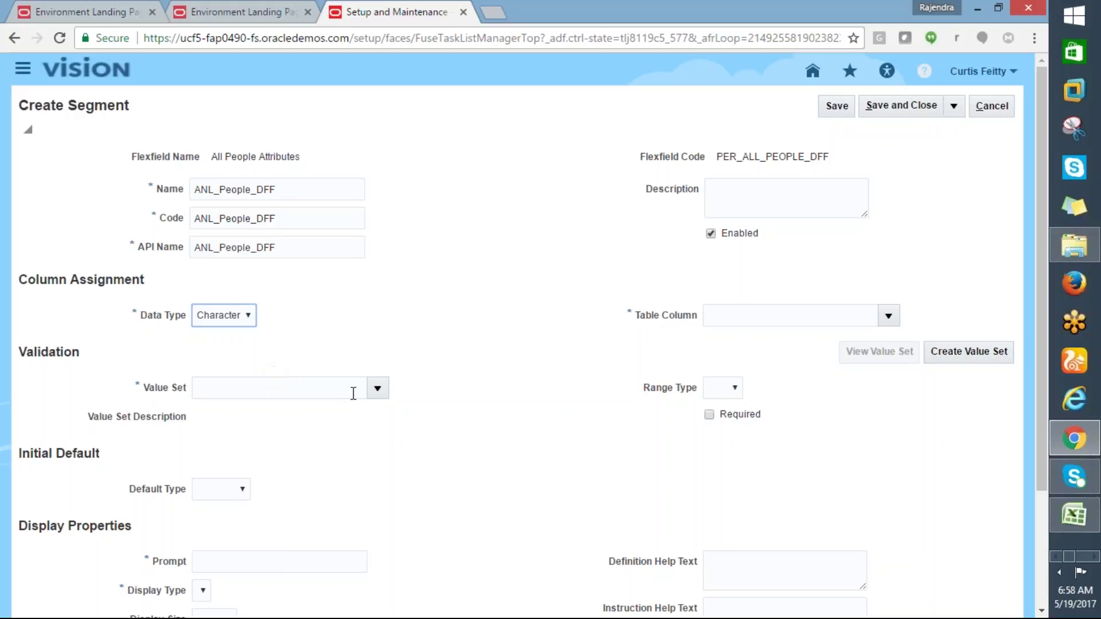
pyautogui.click(378, 388)
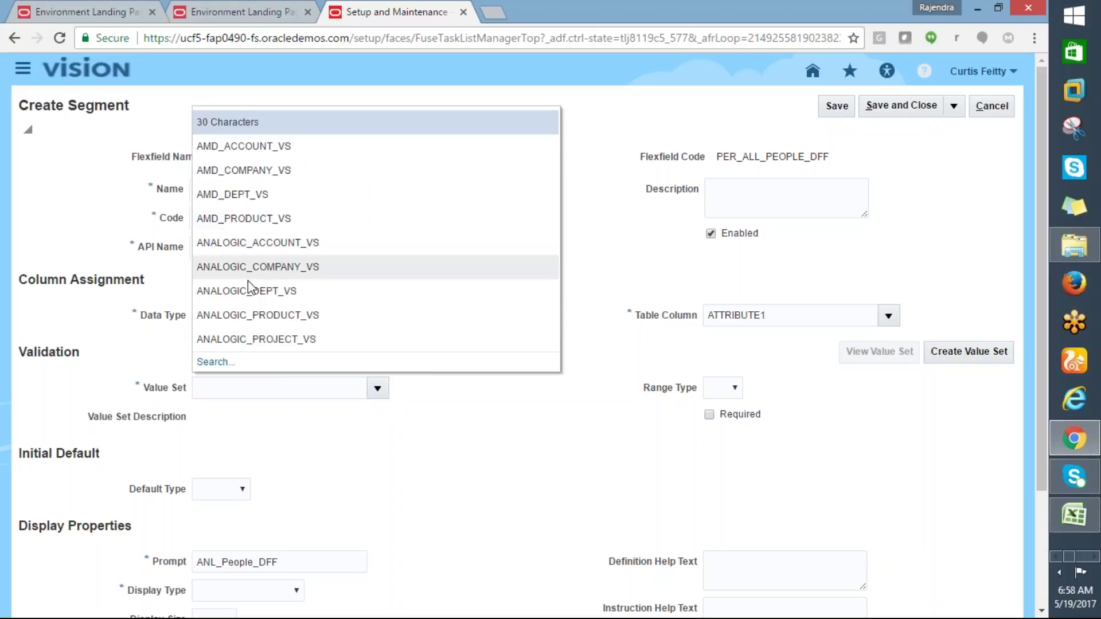
# Search value sets matching ANAL% and close the search without selecting one
pyautogui.click(247, 321)
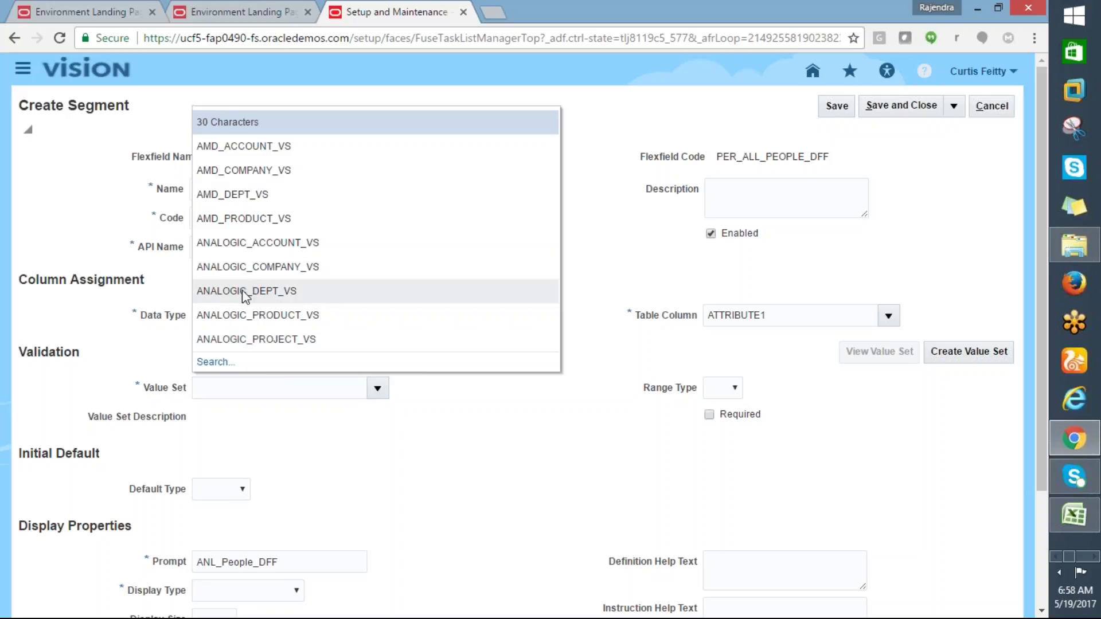
pyautogui.click(215, 362)
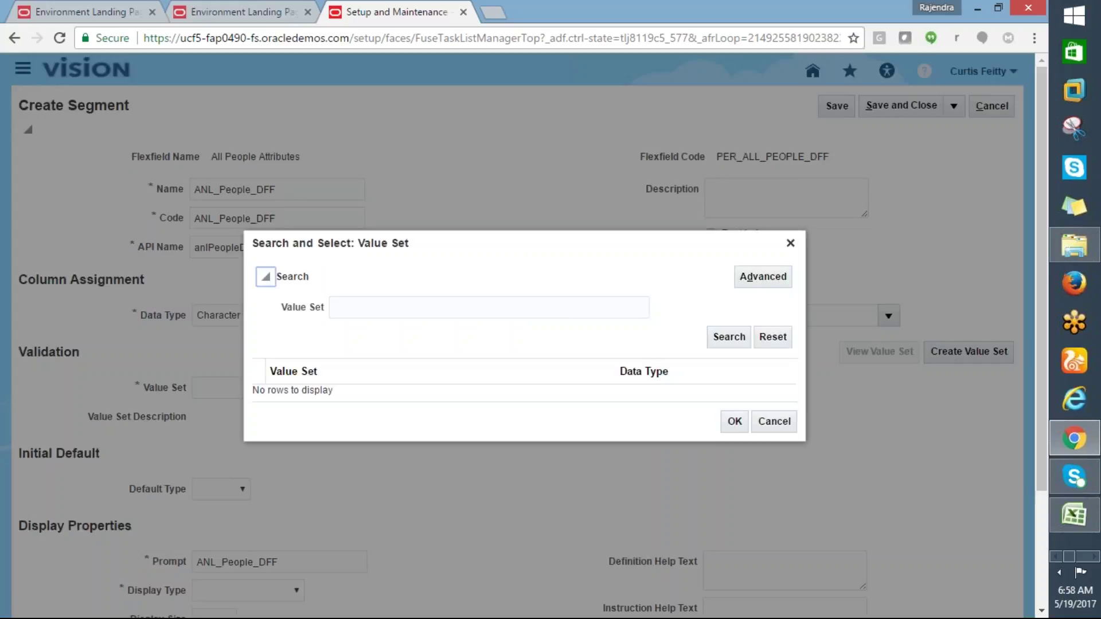
pyautogui.click(403, 309)
pyautogui.write('ANAL%')
pyautogui.click(737, 338)
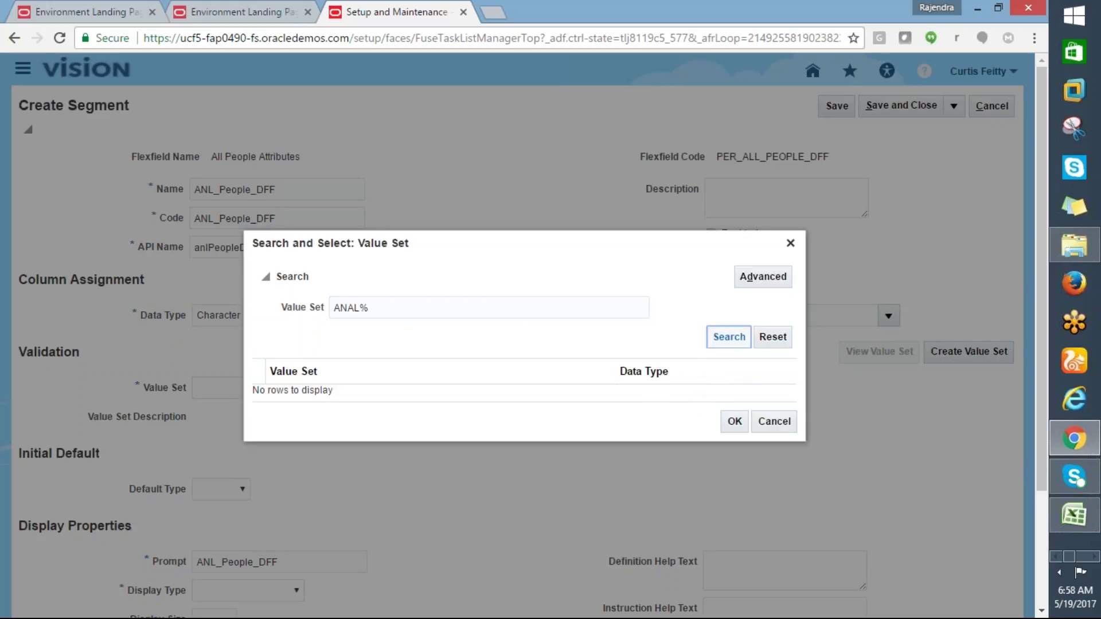
pyautogui.click(729, 337)
pyautogui.moveTo(534, 252); pyautogui.dragTo(597, 156)
pyautogui.moveTo(799, 274); pyautogui.dragTo(824, 326)
pyautogui.click(823, 326)
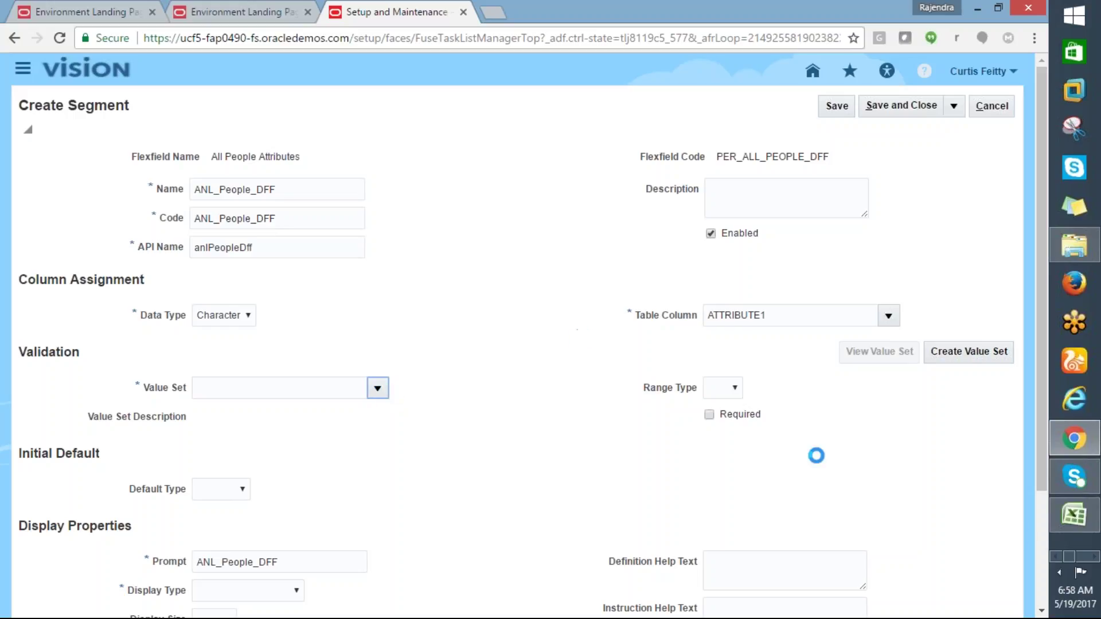
pyautogui.click(1059, 573)
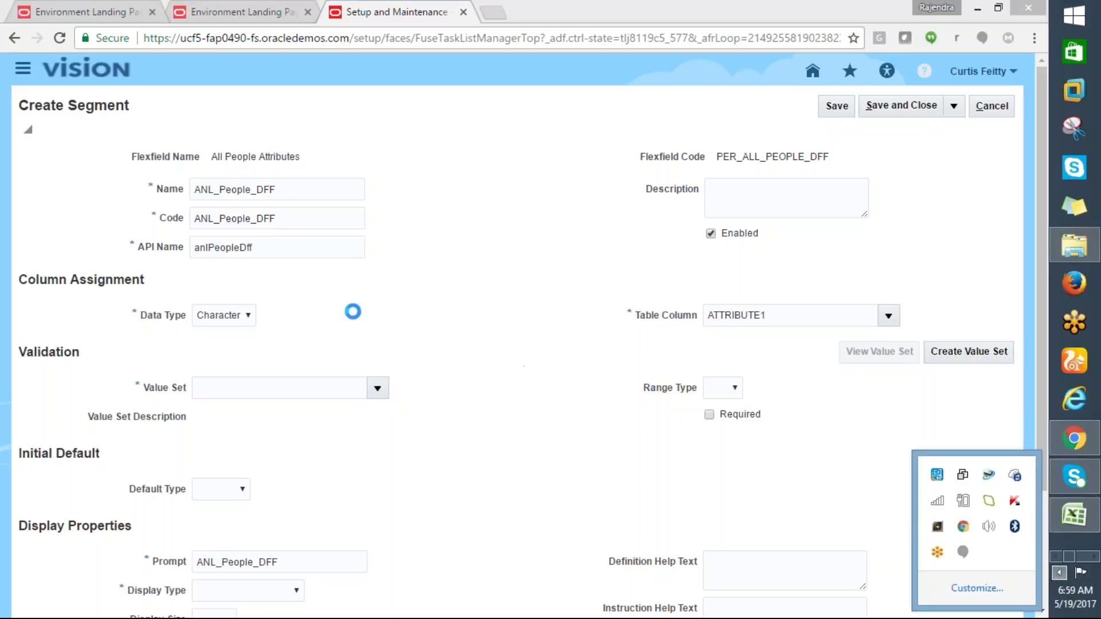
# Pick ANALOGIC_COMPANY_VS from the Value Set dropdown for the segment
pyautogui.click(381, 392)
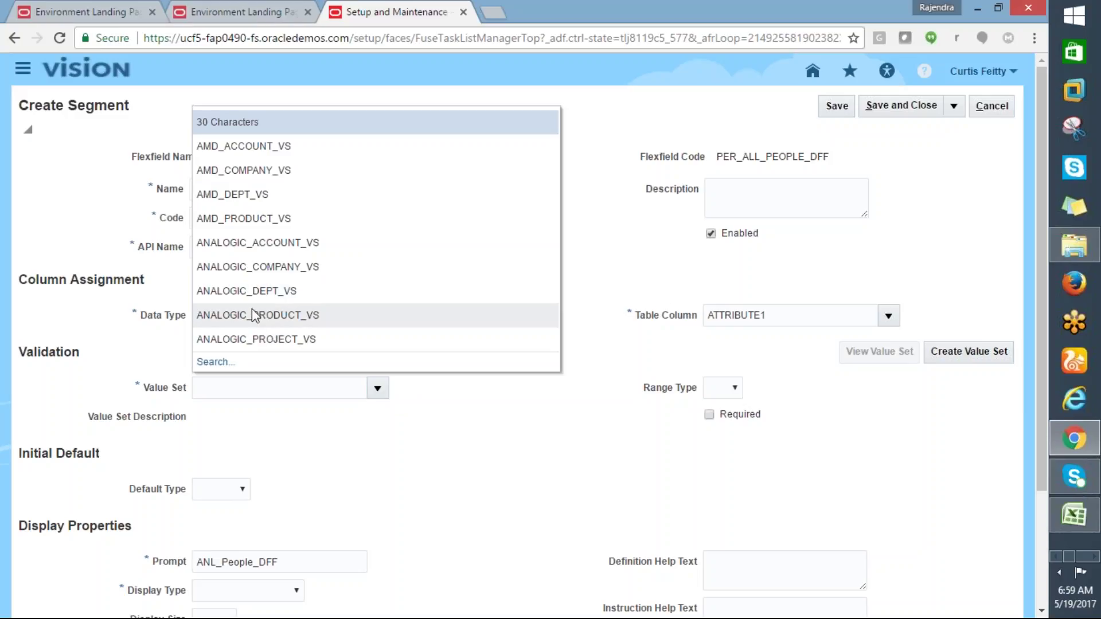
pyautogui.click(254, 316)
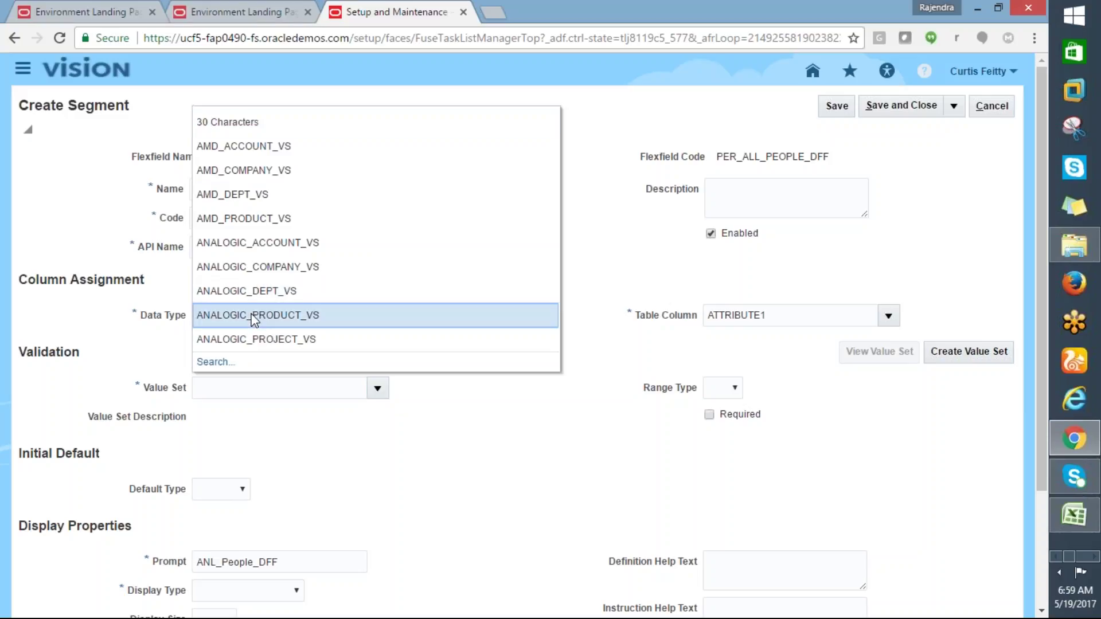
pyautogui.click(250, 270)
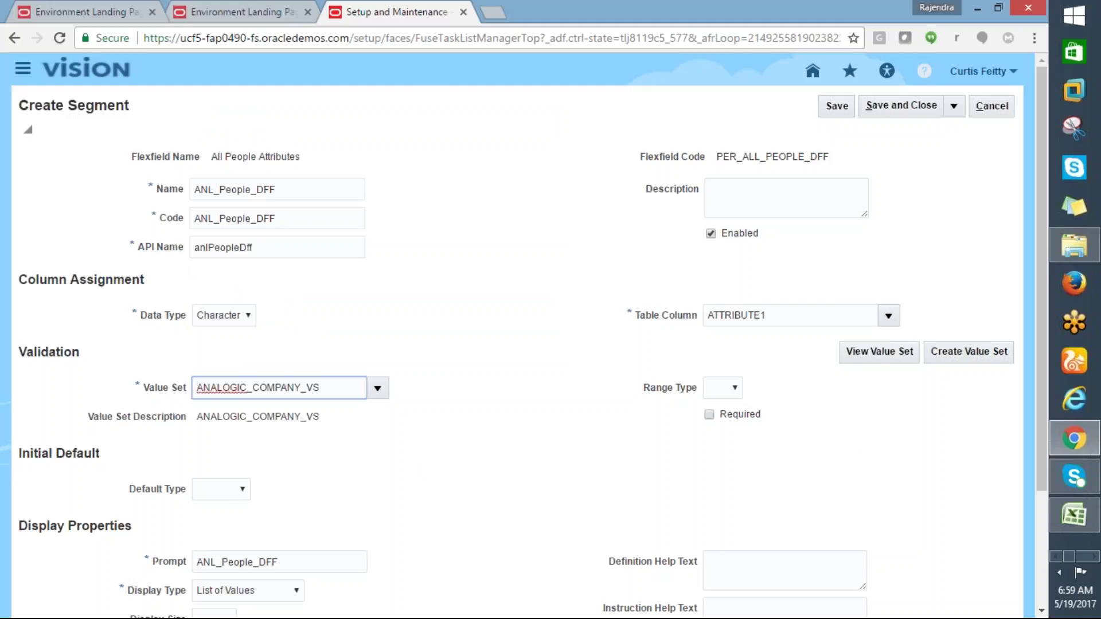
pyautogui.scroll(-1, 1020, 346)
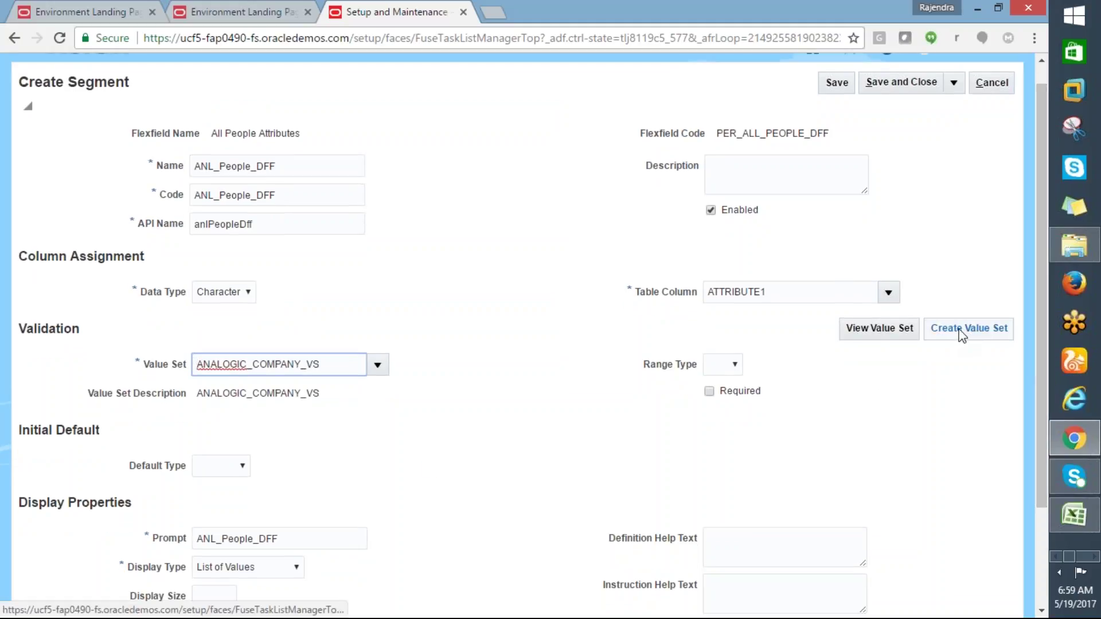
# Clear the assigned value set and create a new one with code and description ANALOG_PEOPLE_VS
pyautogui.moveTo(327, 368); pyautogui.dragTo(177, 367)
pyautogui.press('BackSpace')
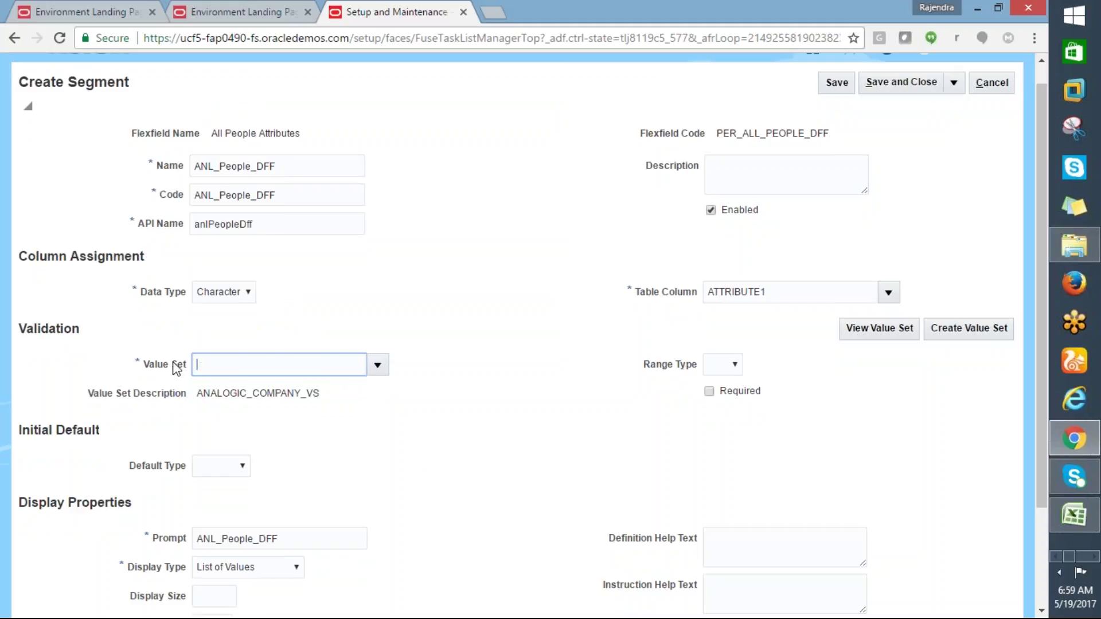
pyautogui.click(980, 335)
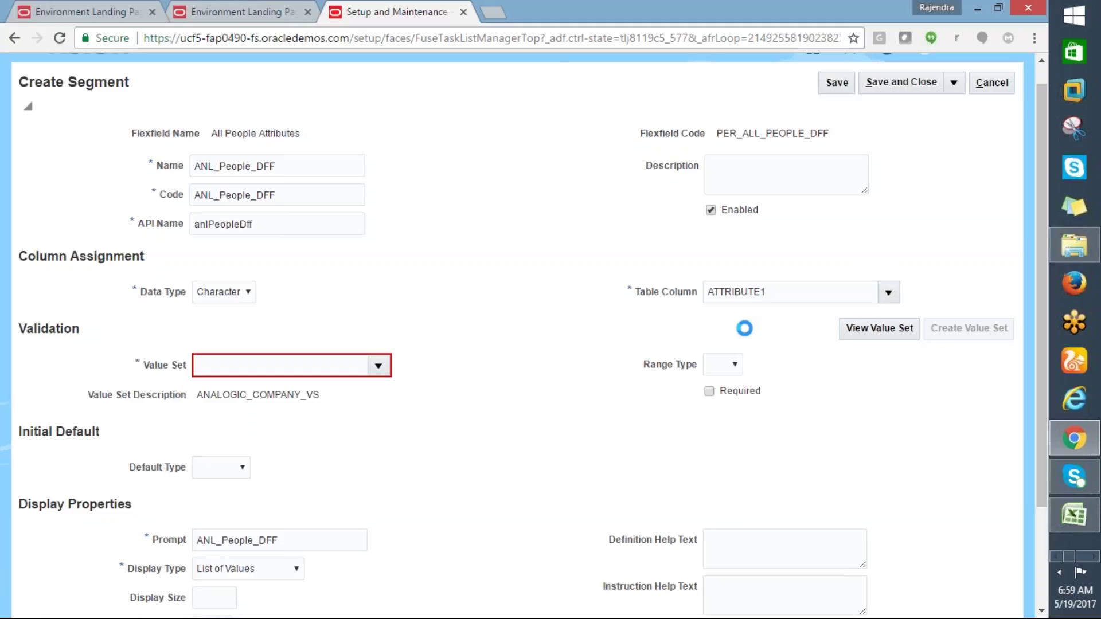
pyautogui.click(111, 134)
pyautogui.write('ANAL')
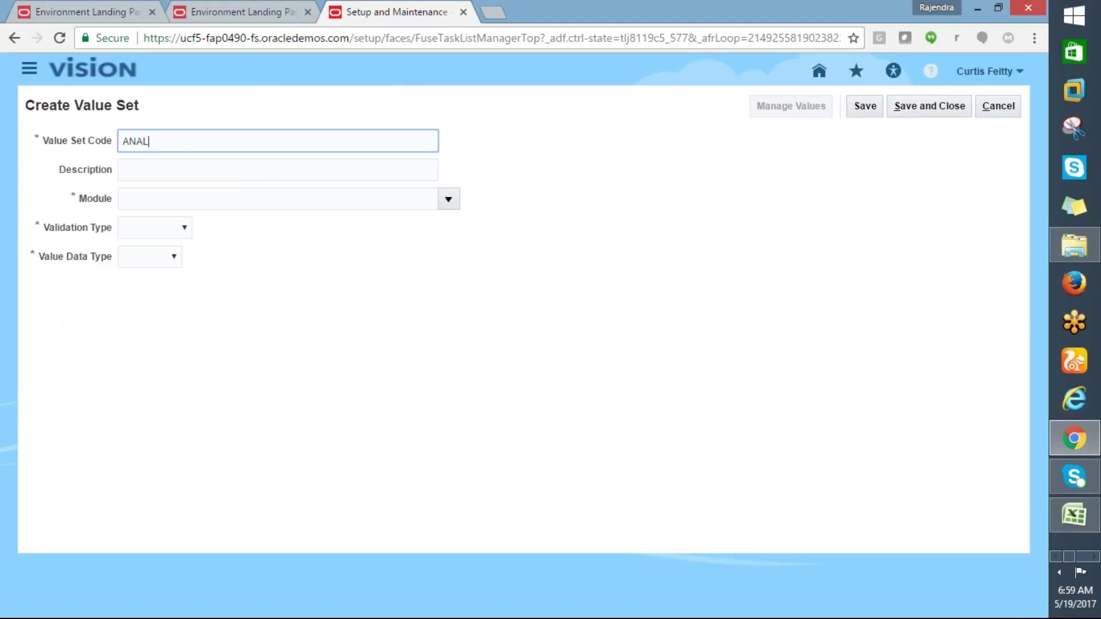
pyautogui.write('OG_PEOPLE_VS')
pyautogui.press('Tab')
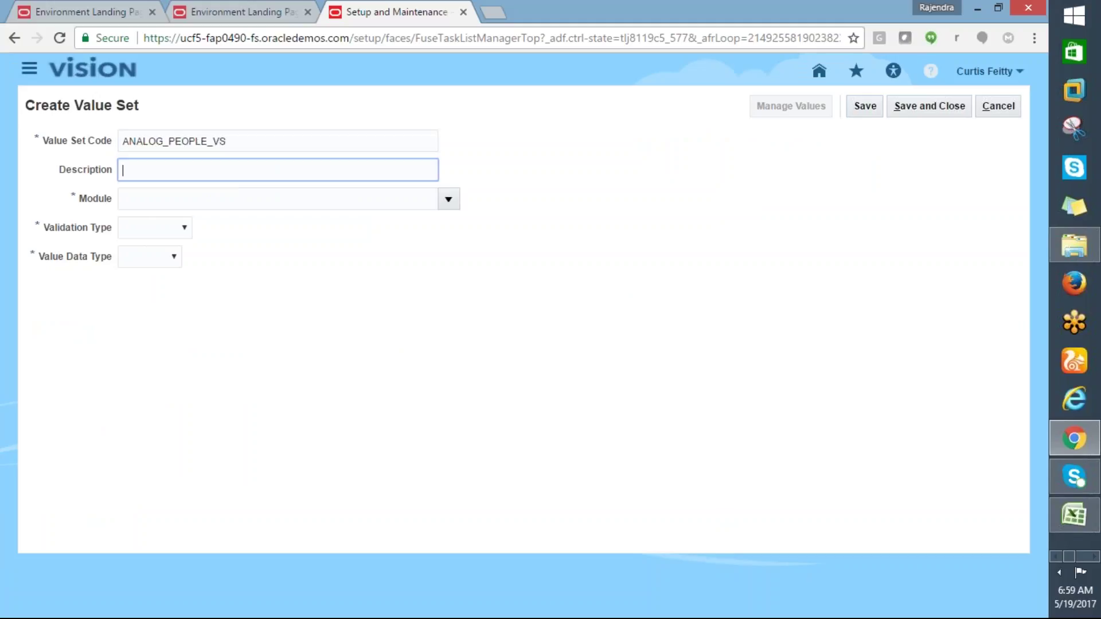
pyautogui.click(229, 143)
pyautogui.doubleClick(229, 143)
pyautogui.hotkey('ctrl', 'c')
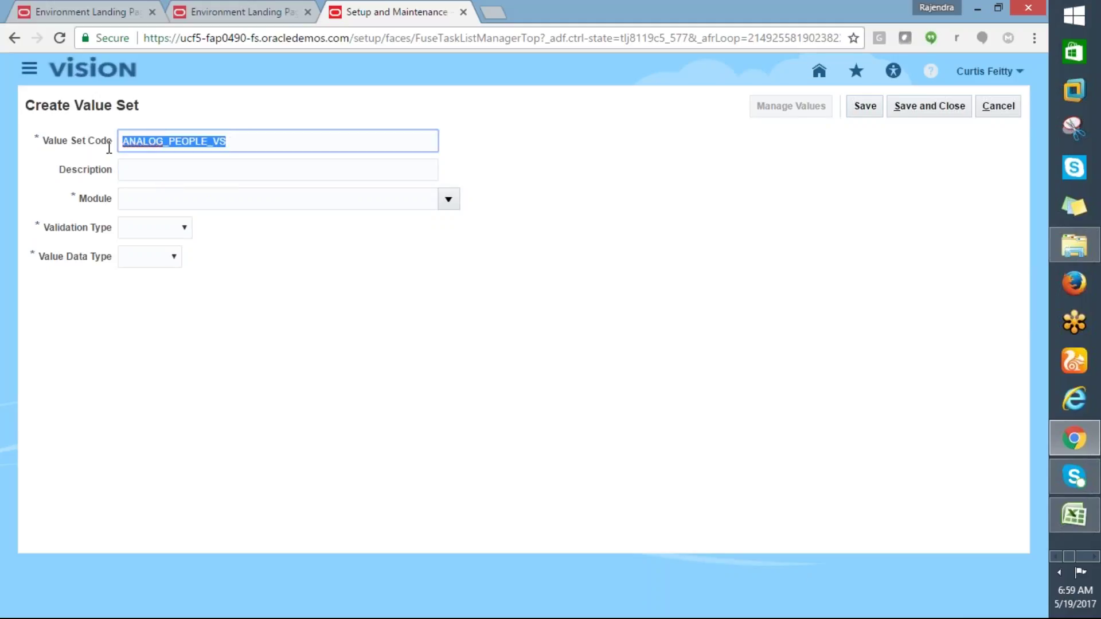
pyautogui.click(136, 170)
pyautogui.hotkey('ctrl', 'v')
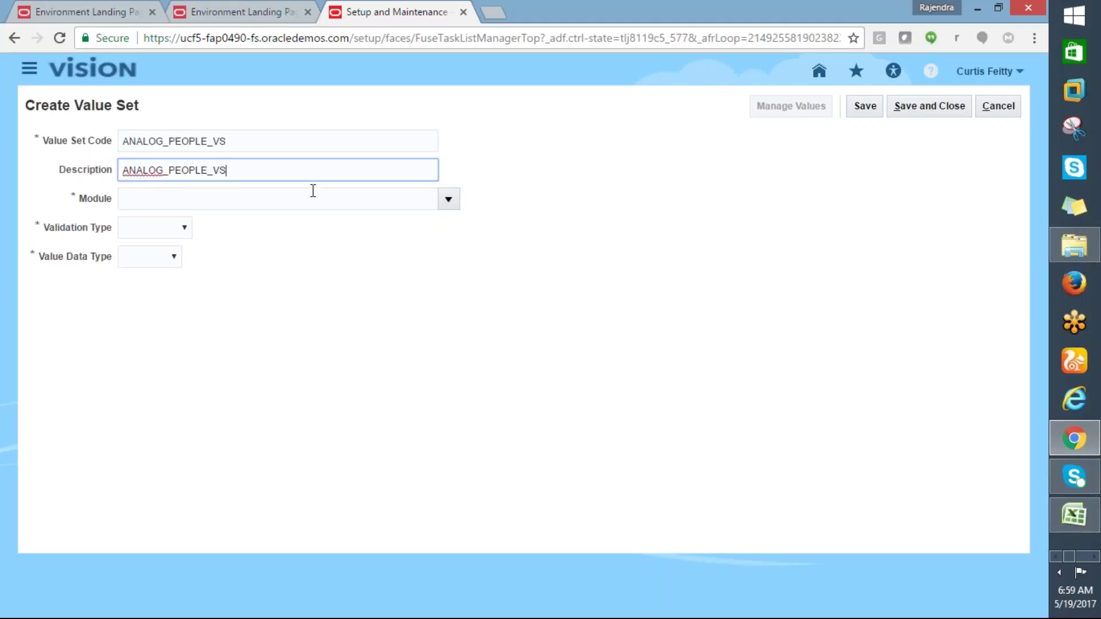
pyautogui.click(454, 189)
# Try filtering the value set's module list with %PE% and then Glo
pyautogui.click(454, 189)
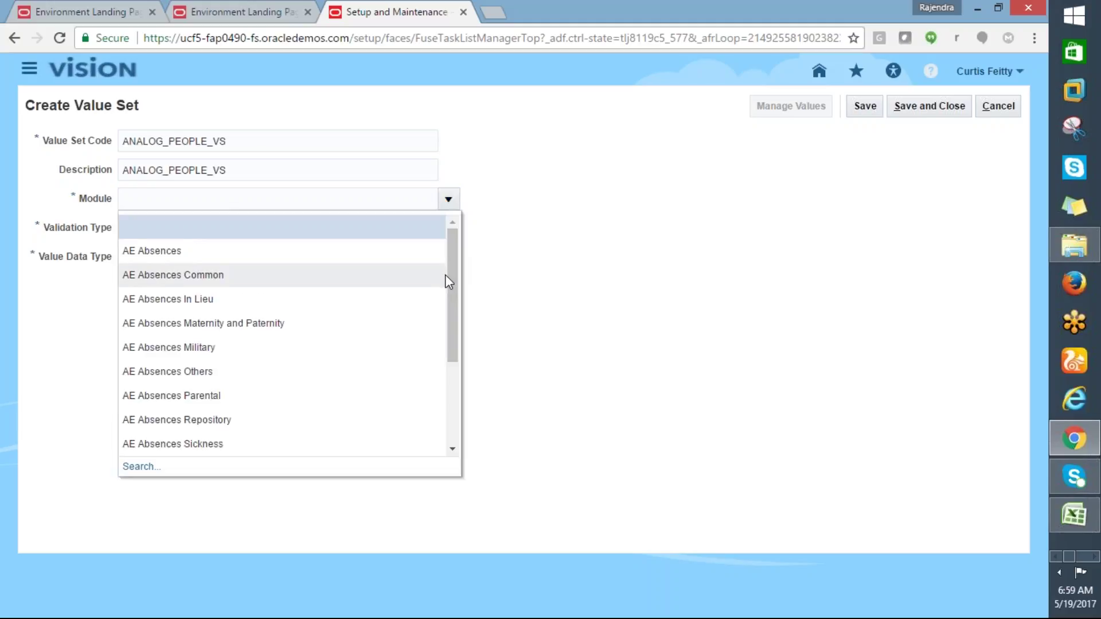
pyautogui.moveTo(452, 320); pyautogui.dragTo(454, 241)
pyautogui.click(223, 195)
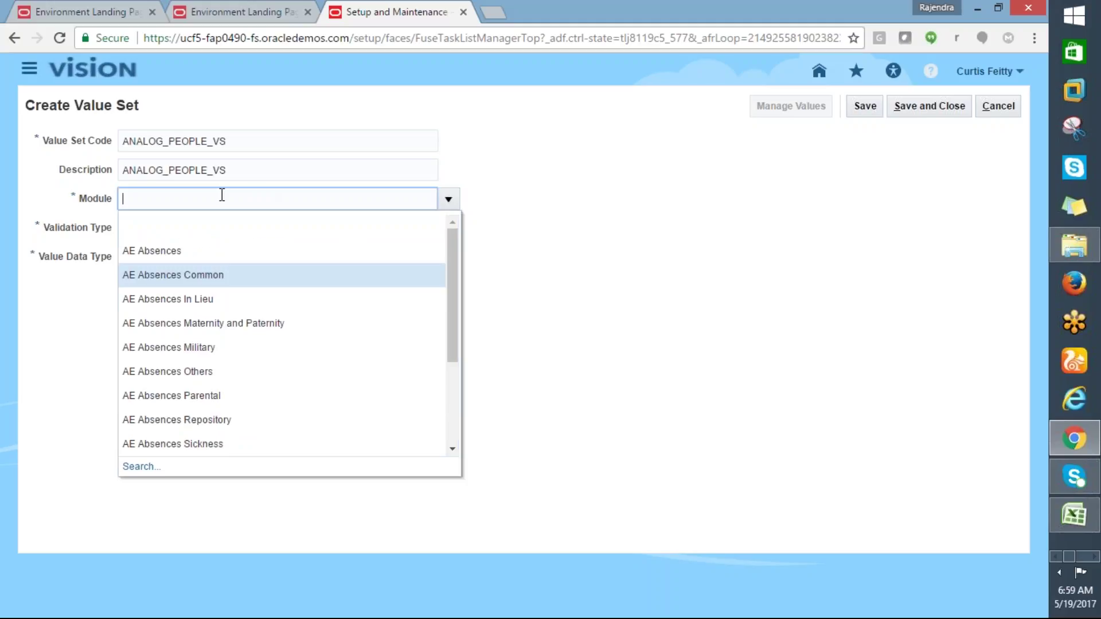
pyautogui.write('%')
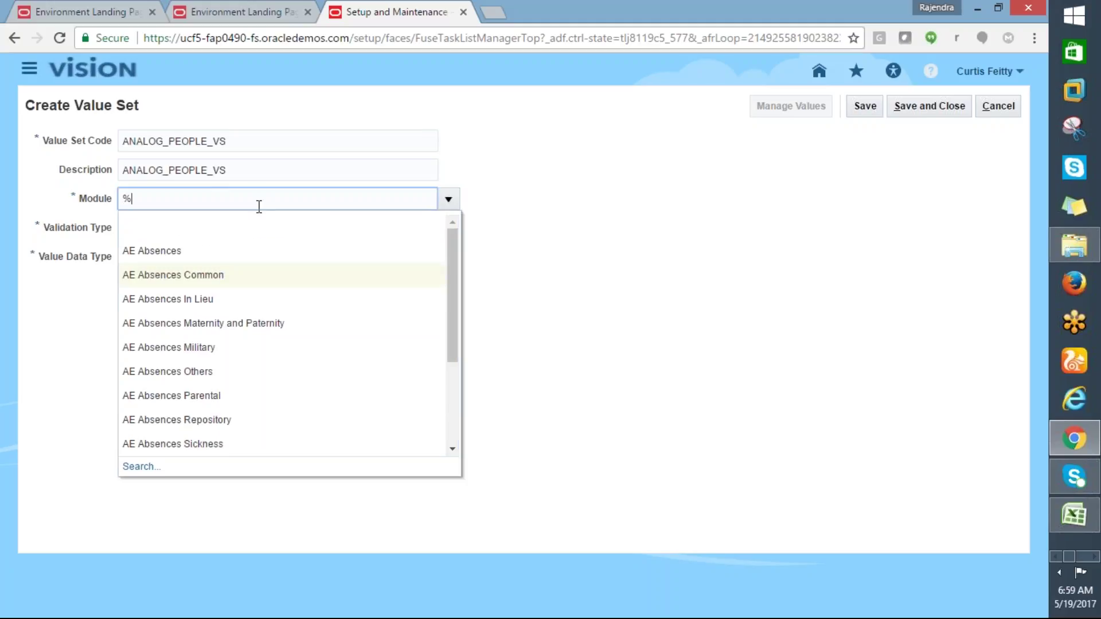
pyautogui.write('PE%')
pyautogui.click(154, 462)
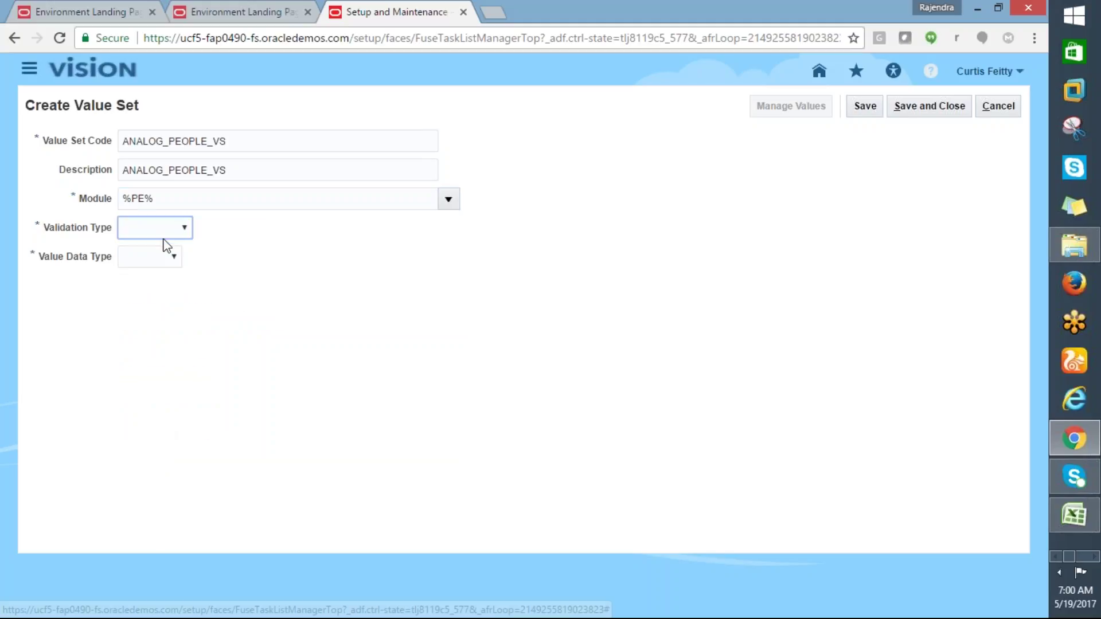
pyautogui.click(166, 235)
pyautogui.click(153, 202)
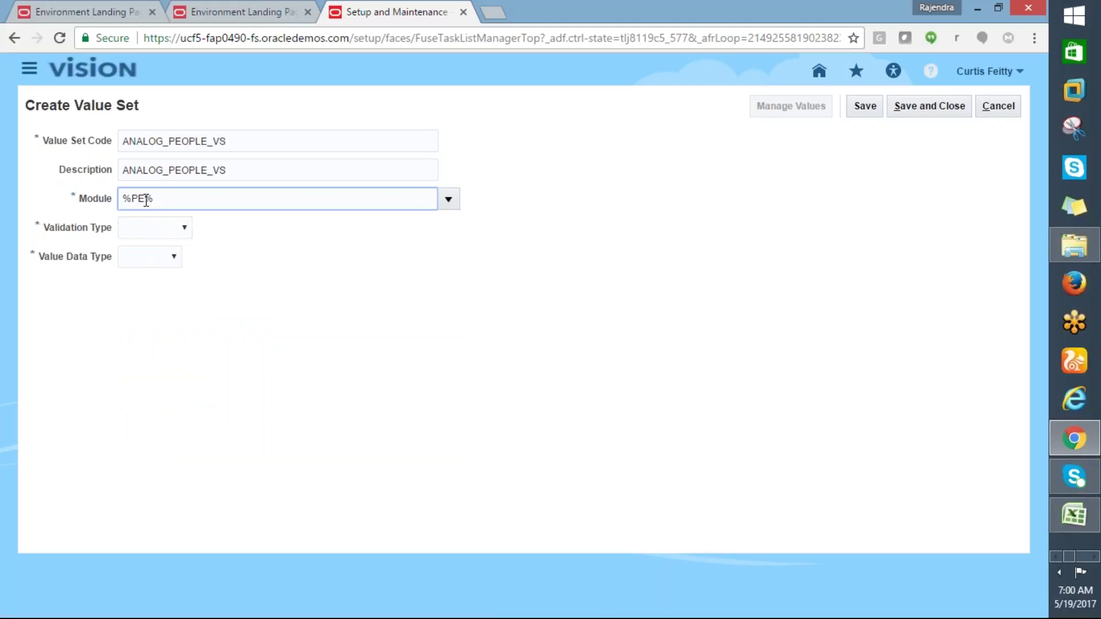
pyautogui.press('BackSpace')
pyautogui.press('BackSpace')
pyautogui.write('Glo')
pyautogui.press('Tab')
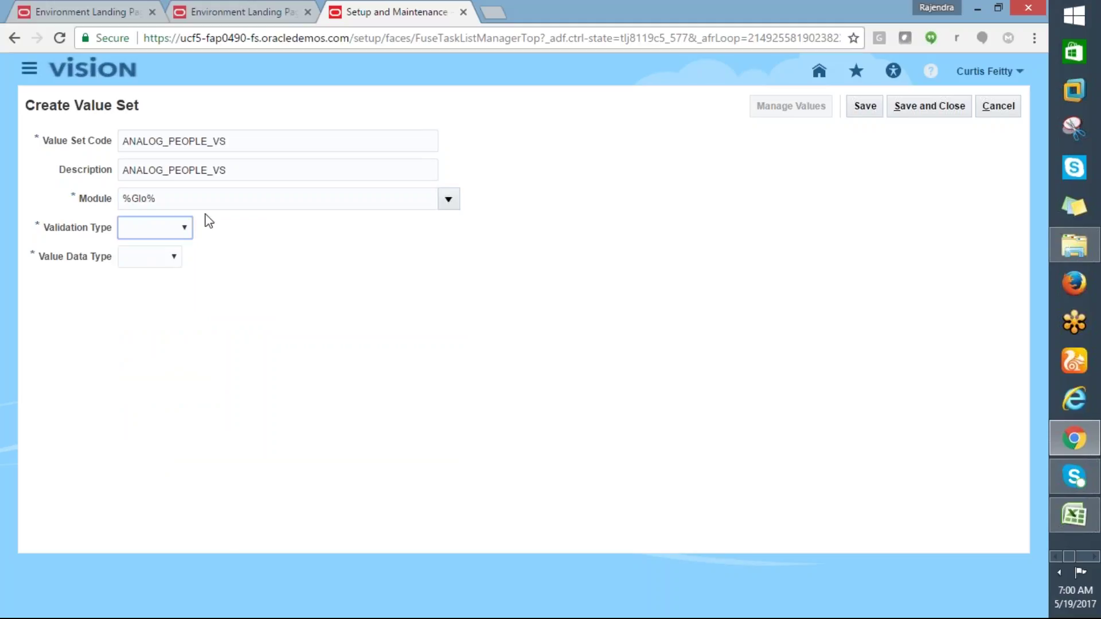
# Back on Setup and Maintenance, clear the module filter and reopen the module list
pyautogui.click(448, 199)
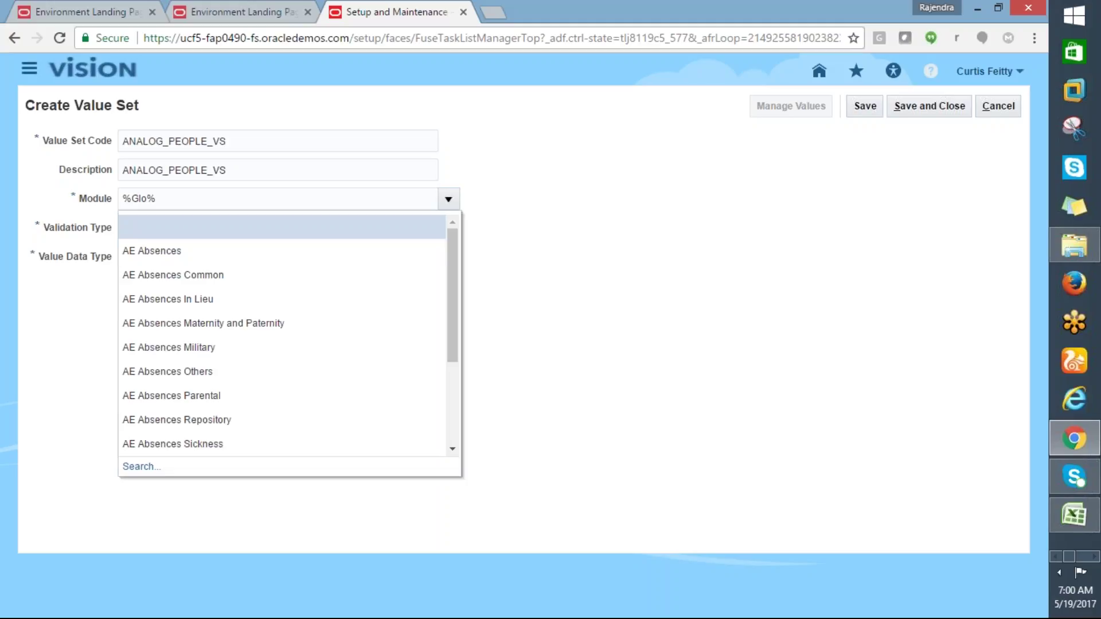
pyautogui.click(132, 467)
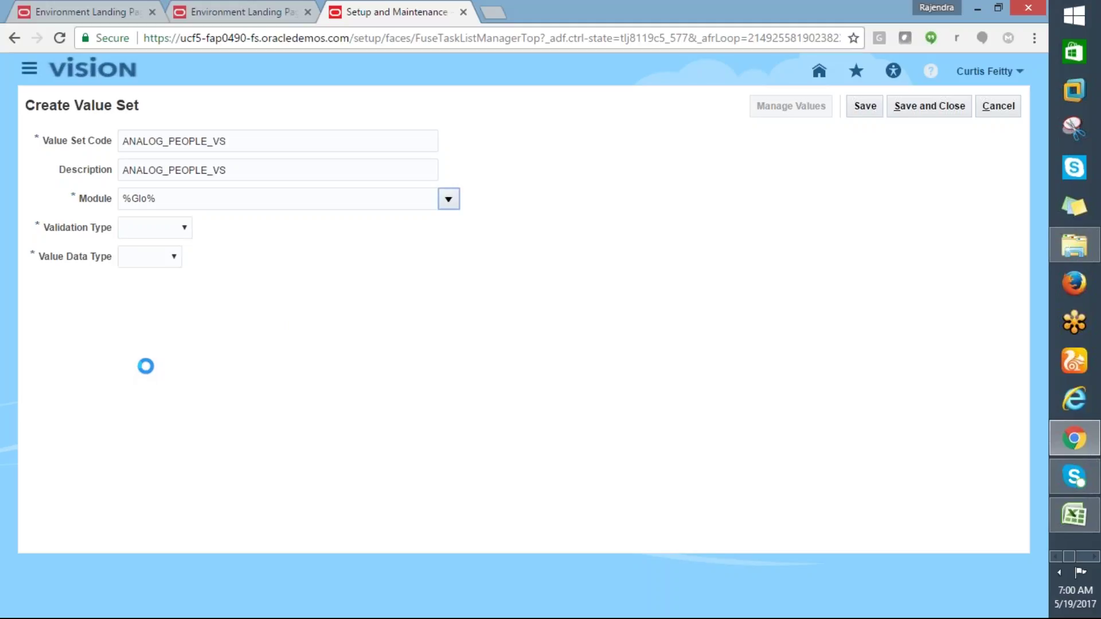
pyautogui.click(243, 14)
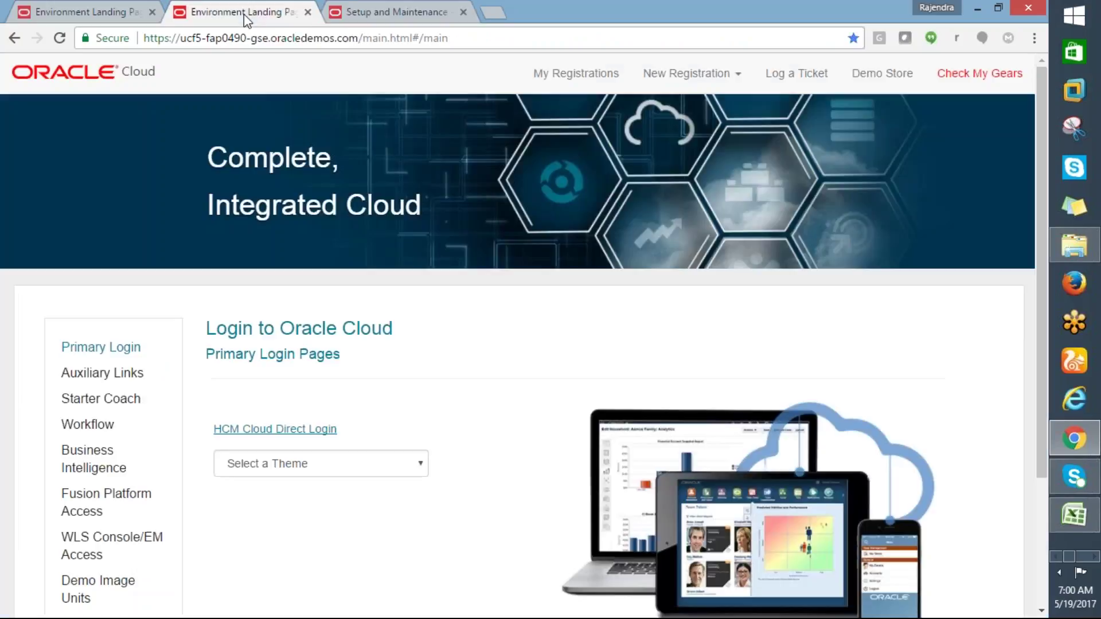
pyautogui.click(378, 13)
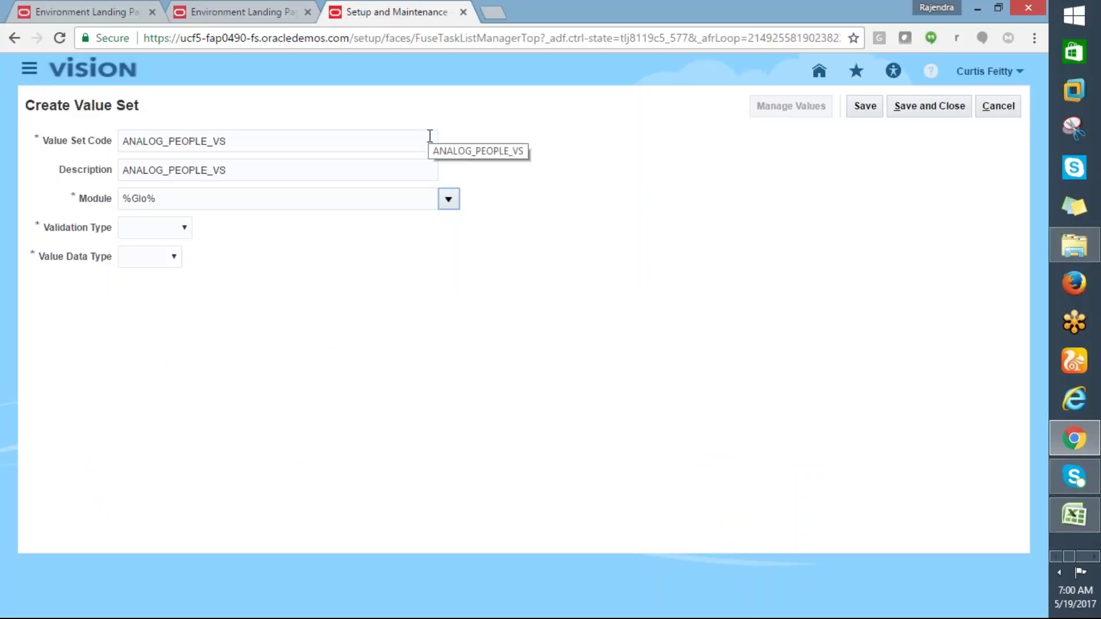
pyautogui.click(177, 198)
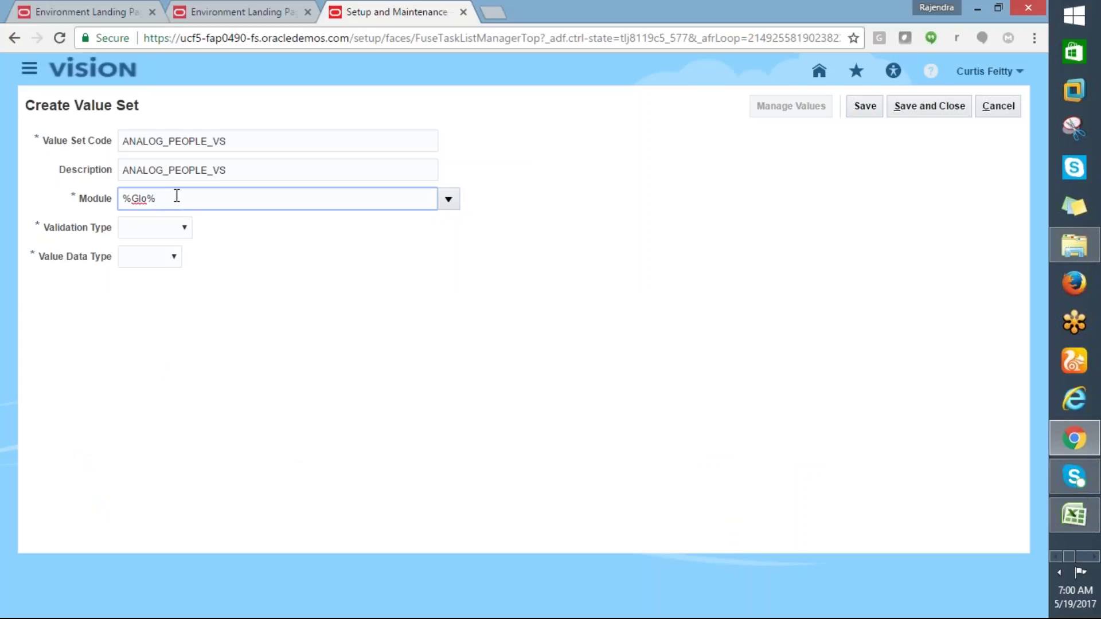
pyautogui.press('BackSpace')
pyautogui.press('BackSpace')
pyautogui.press('BackSpace')
pyautogui.press('BackSpace')
pyautogui.press('BackSpace')
pyautogui.click(449, 199)
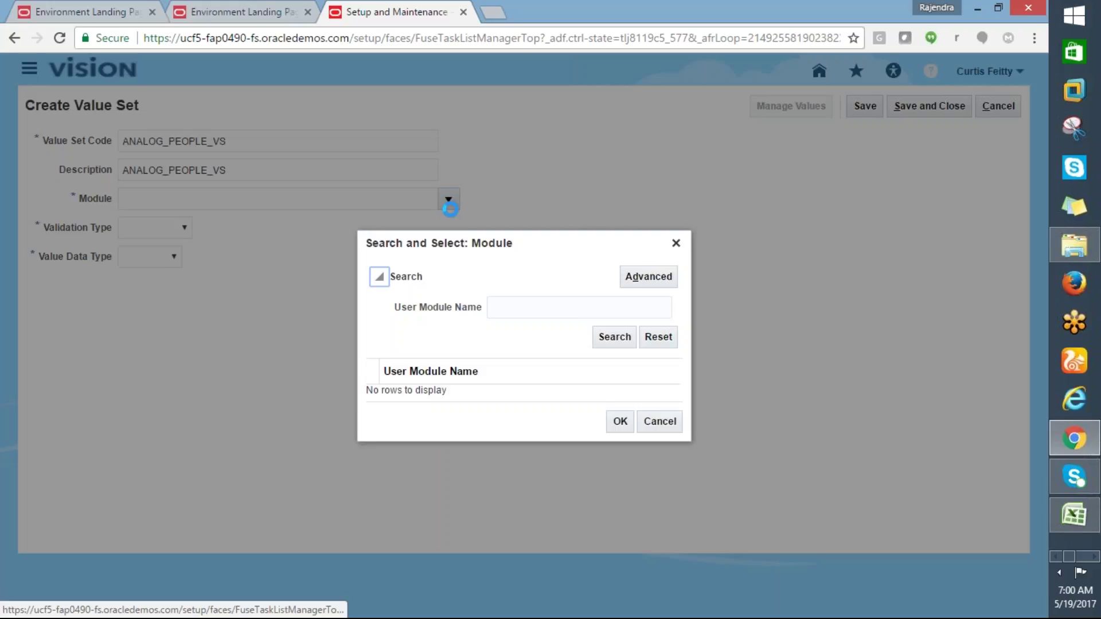
# Search modules with the %HU% filter
pyautogui.click(494, 303)
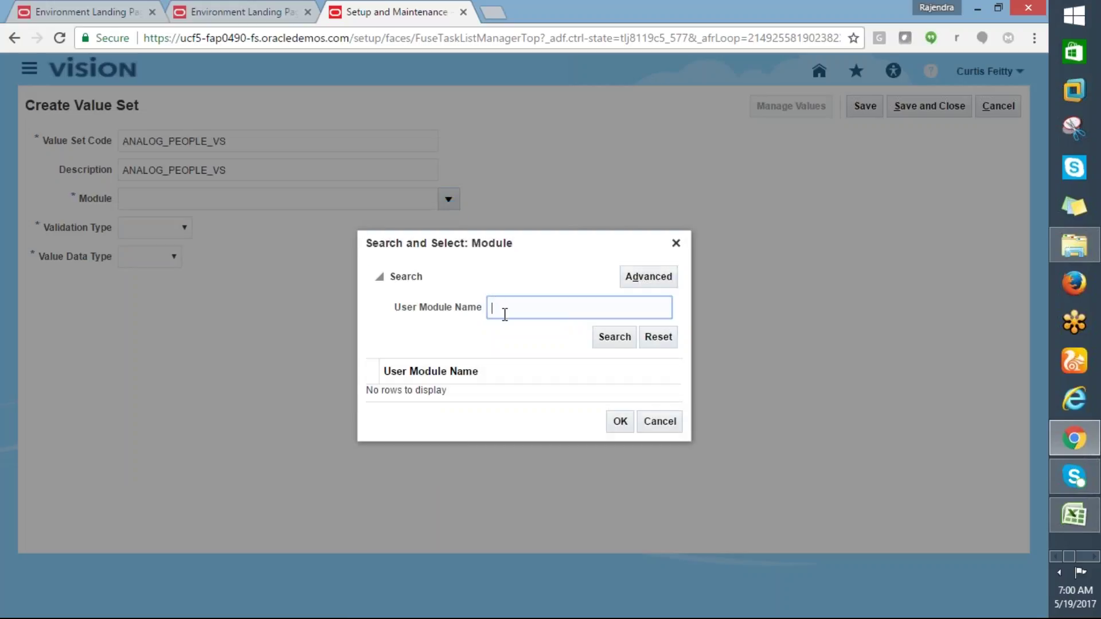
pyautogui.write('%Hu')
pyautogui.press('BackSpace')
pyautogui.press('BackSpace')
pyautogui.write('HU%')
pyautogui.press('Tab')
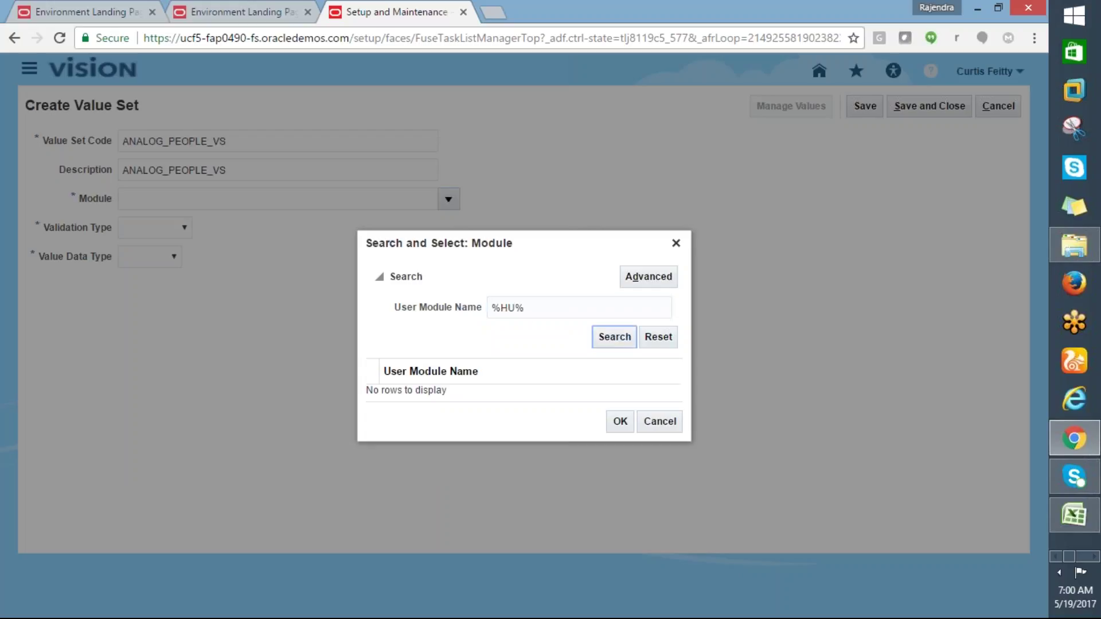
pyautogui.press('Return')
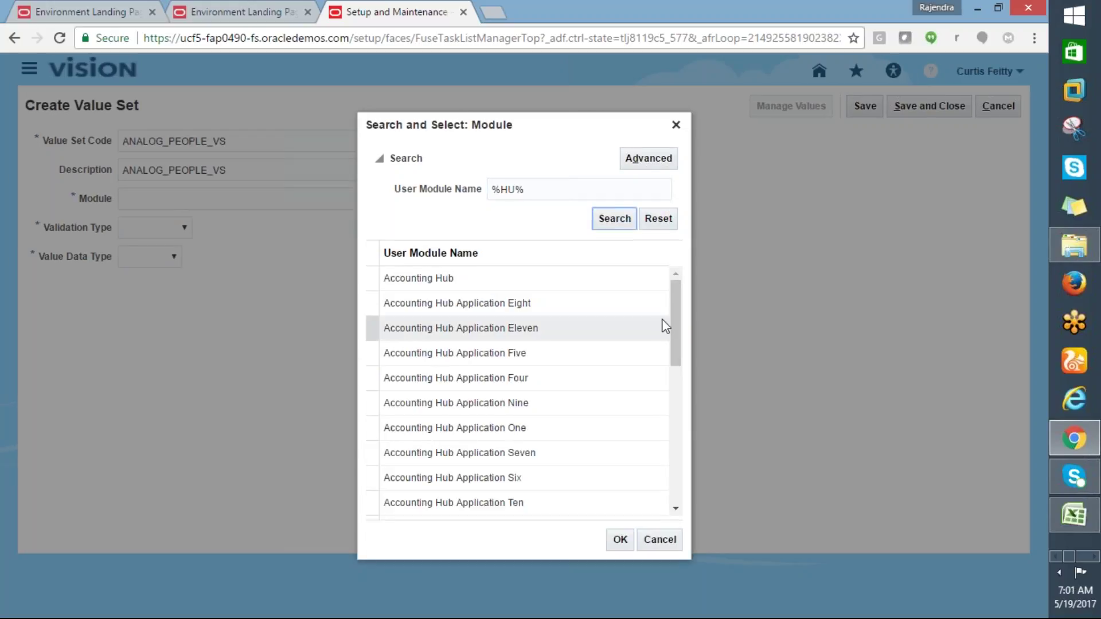
# Scroll the results and confirm HU Person Details as the module
pyautogui.moveTo(671, 319); pyautogui.dragTo(669, 454)
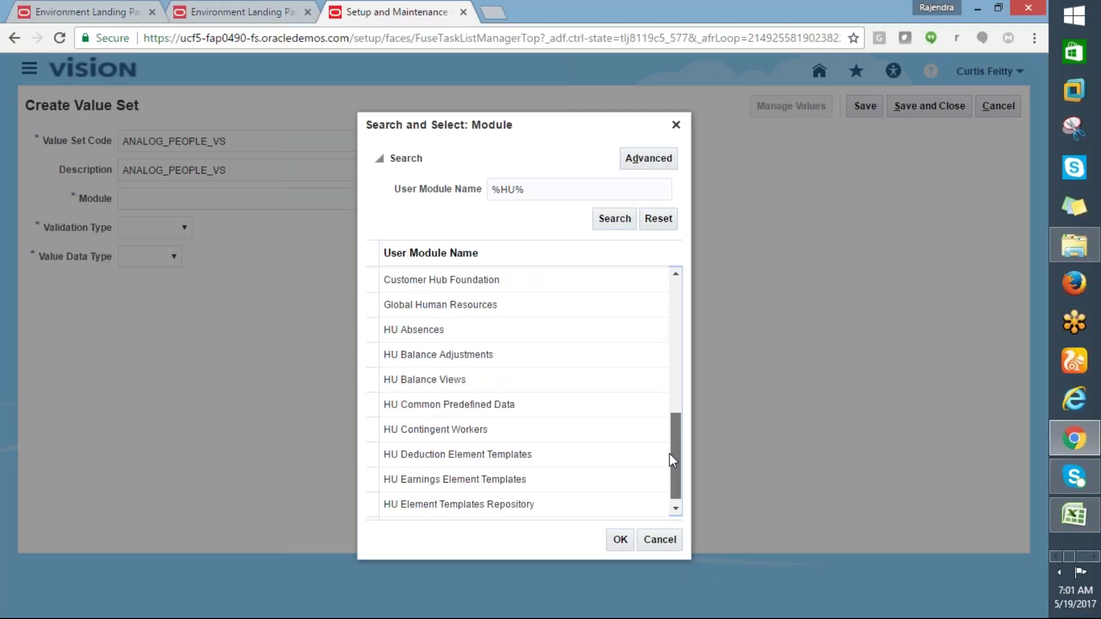
pyautogui.scroll(-3, 668, 458)
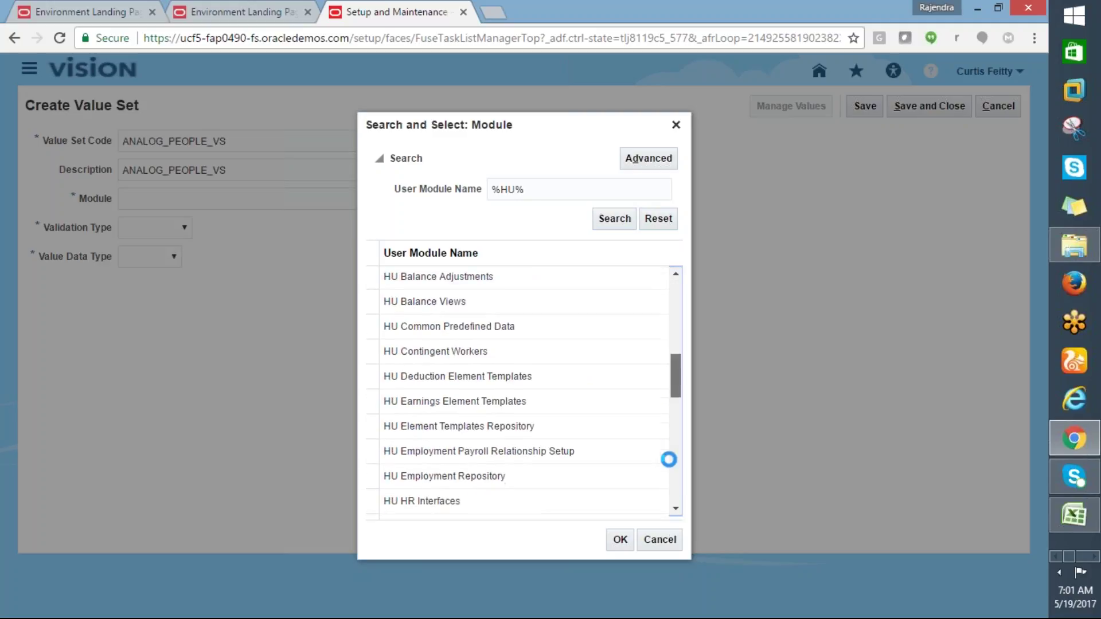
pyautogui.scroll(-3, 668, 482)
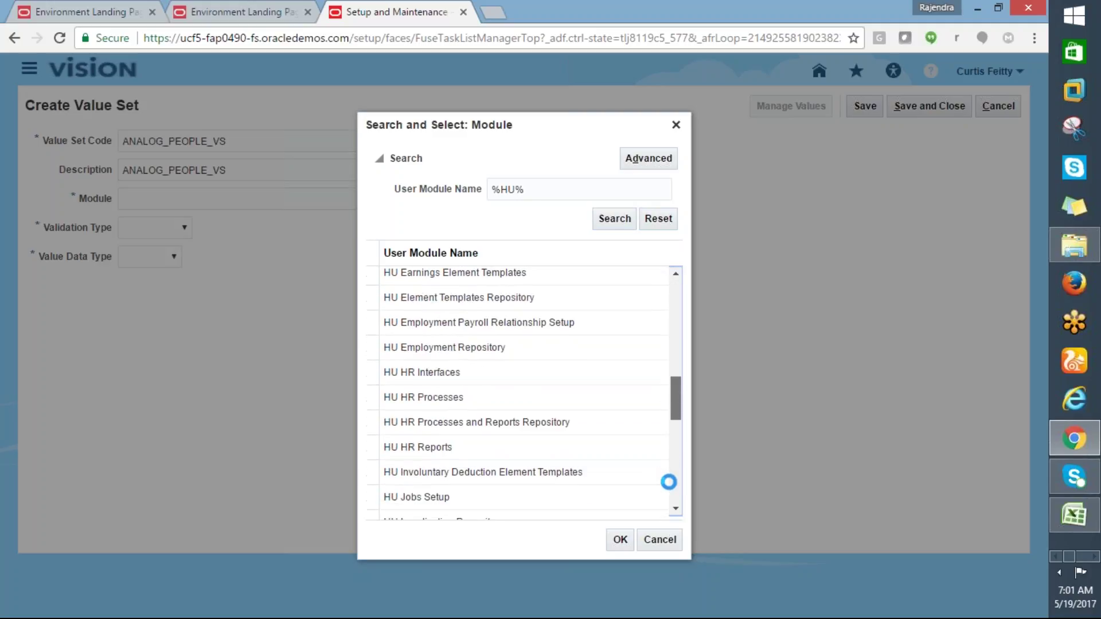
pyautogui.scroll(-6, 668, 491)
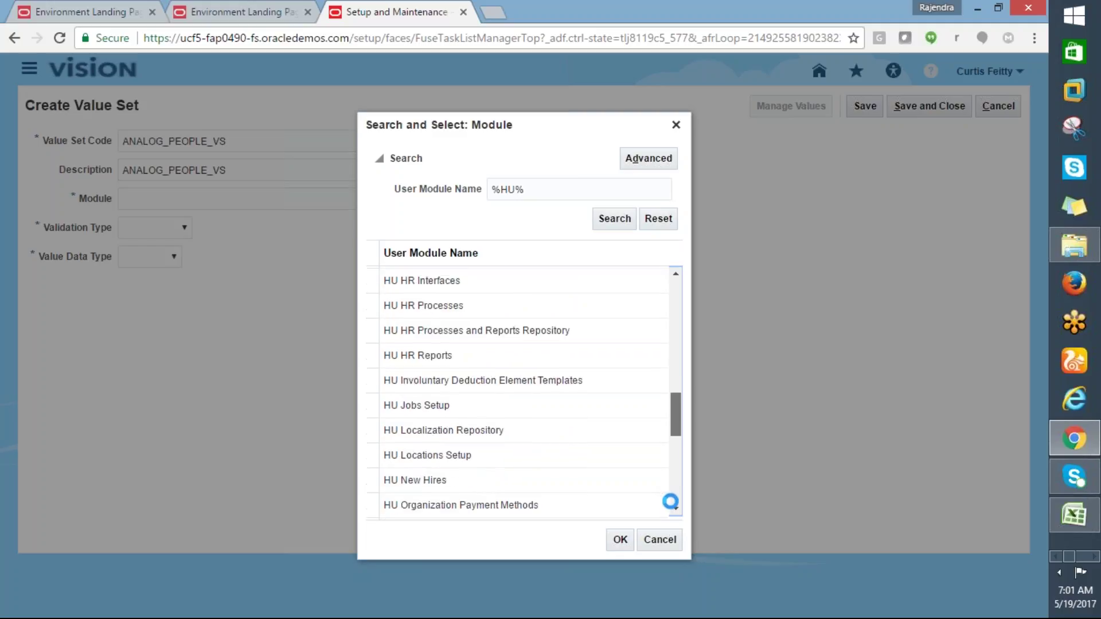
pyautogui.scroll(-2, 669, 525)
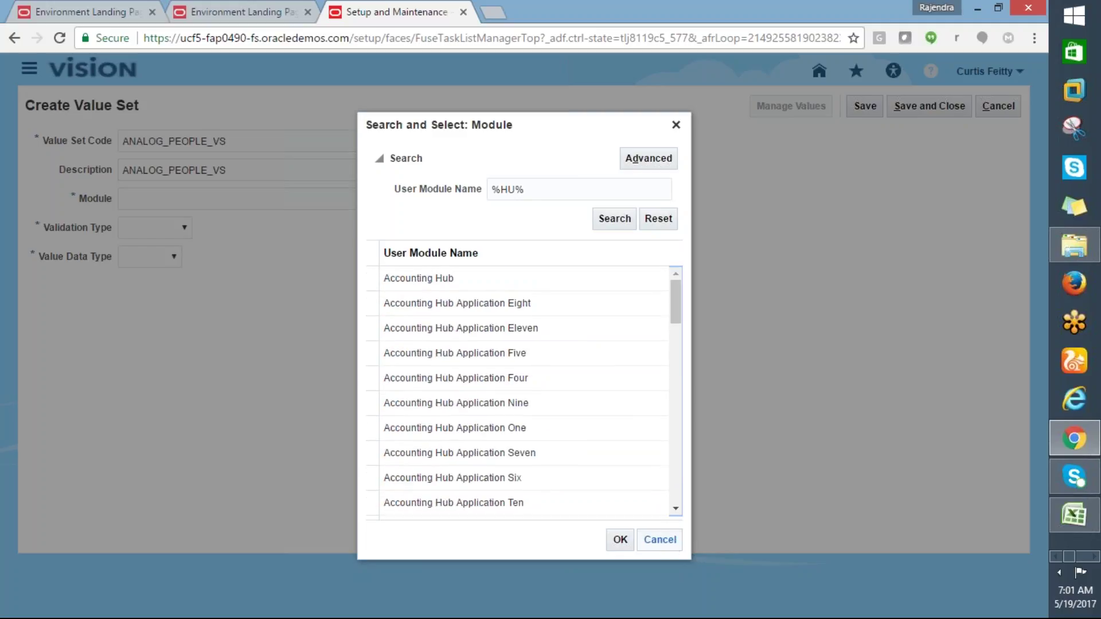
pyautogui.moveTo(676, 317); pyautogui.dragTo(669, 514)
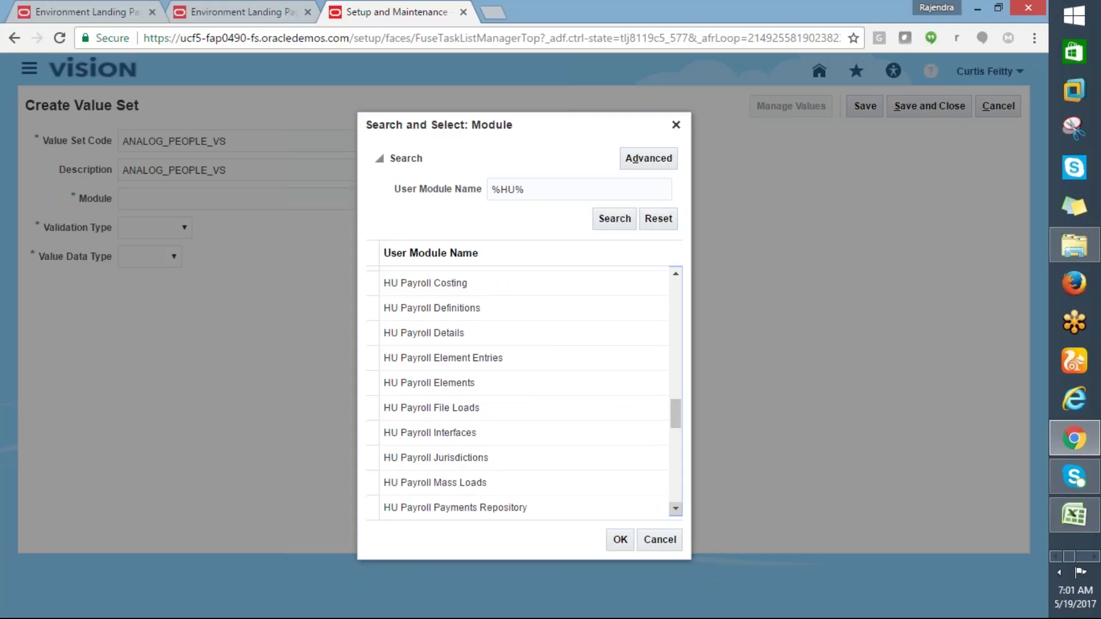
pyautogui.moveTo(670, 432); pyautogui.dragTo(672, 460)
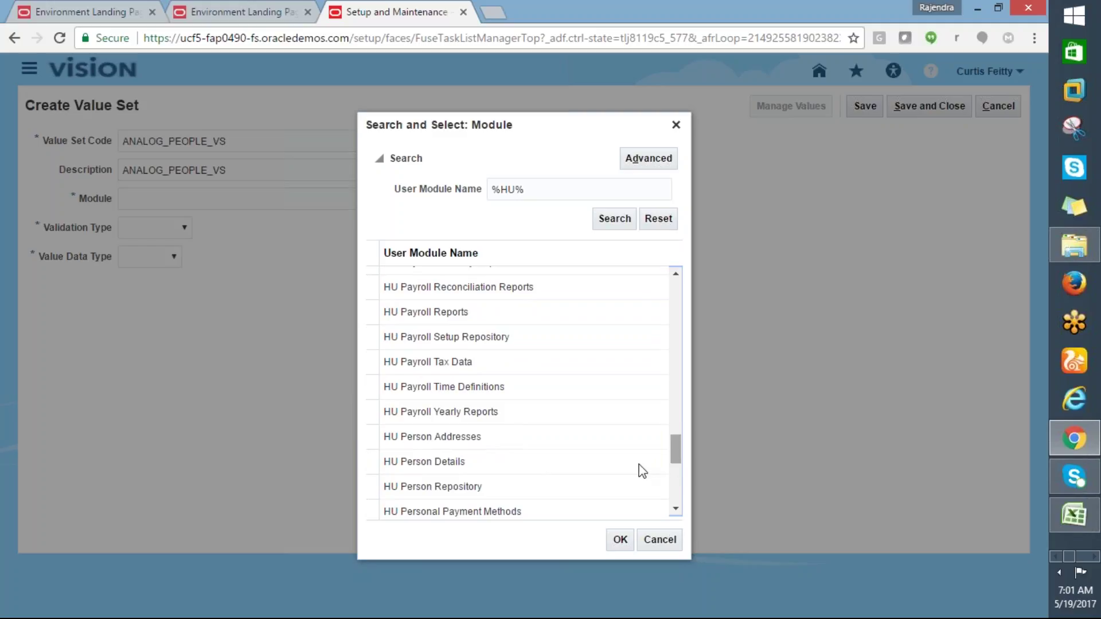
pyautogui.click(440, 463)
pyautogui.click(620, 542)
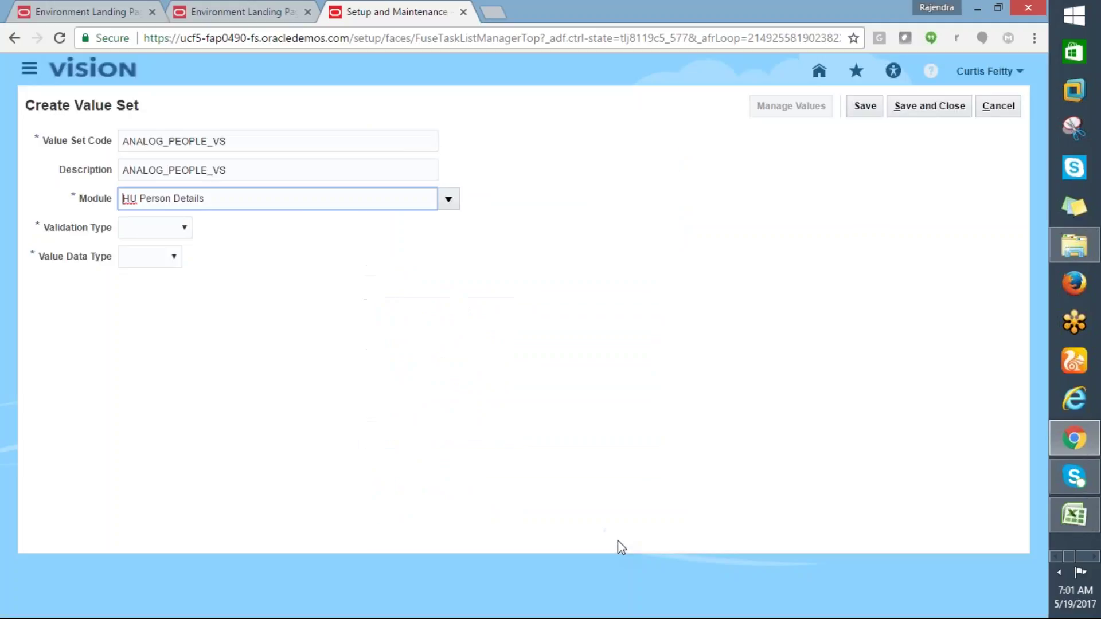
# Set validation type Independent, value data type Character and subtype Numeric digits only
pyautogui.click(184, 228)
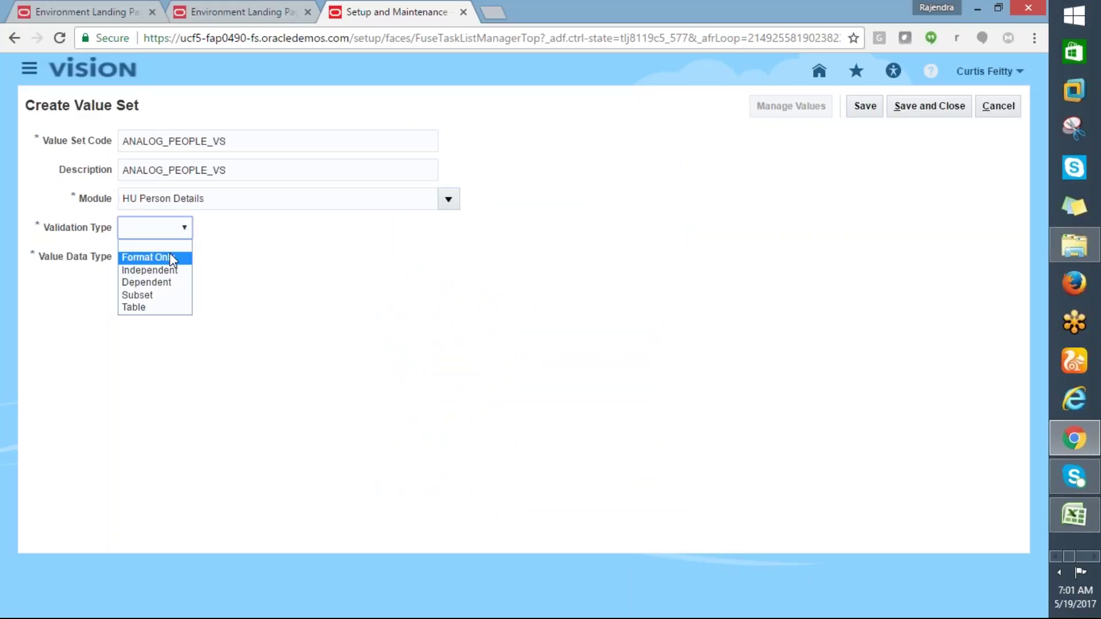
pyautogui.click(158, 270)
pyautogui.click(171, 256)
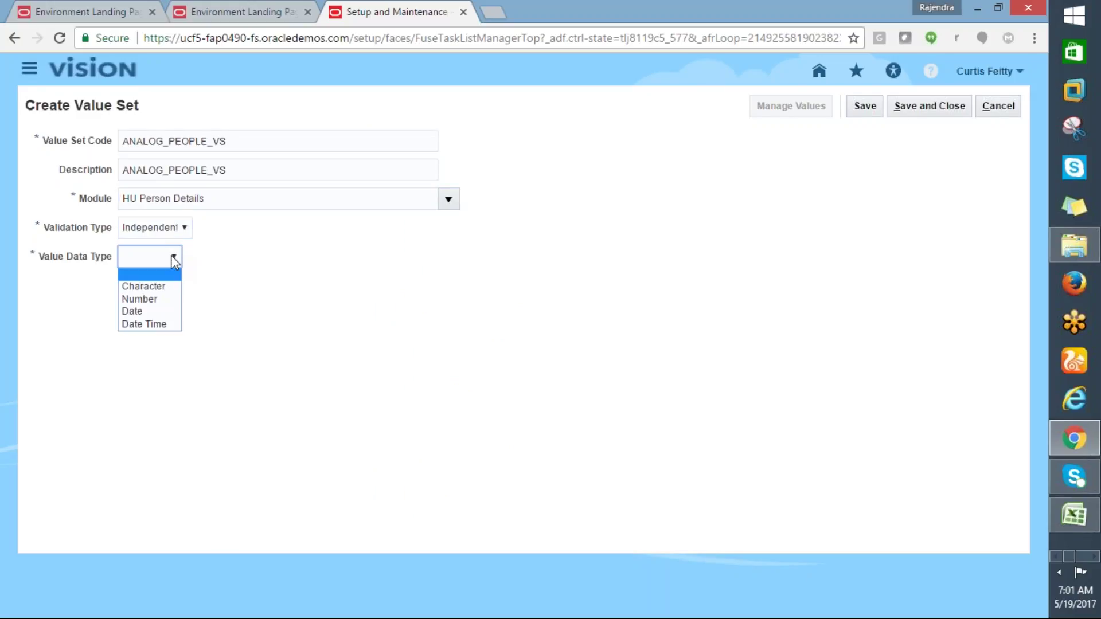
pyautogui.click(232, 256)
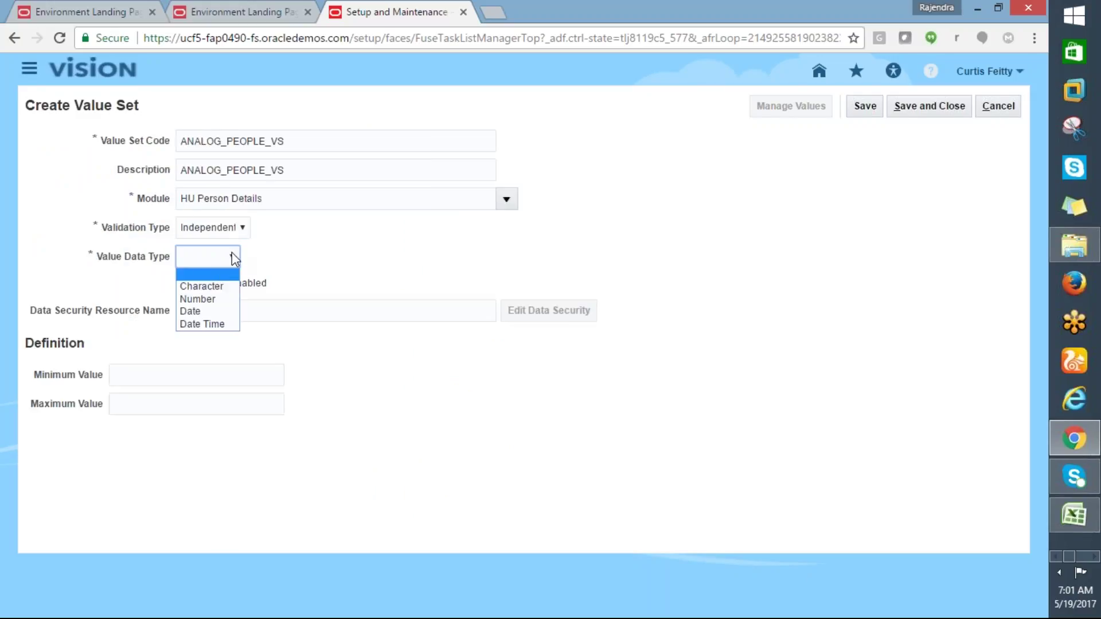
pyautogui.click(205, 286)
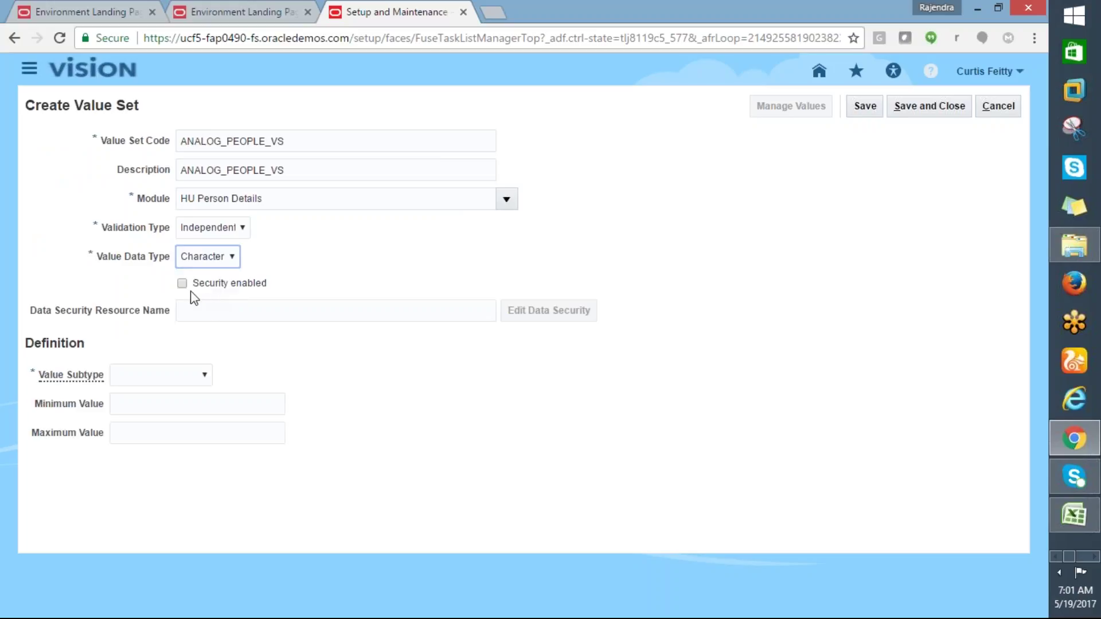
pyautogui.click(203, 375)
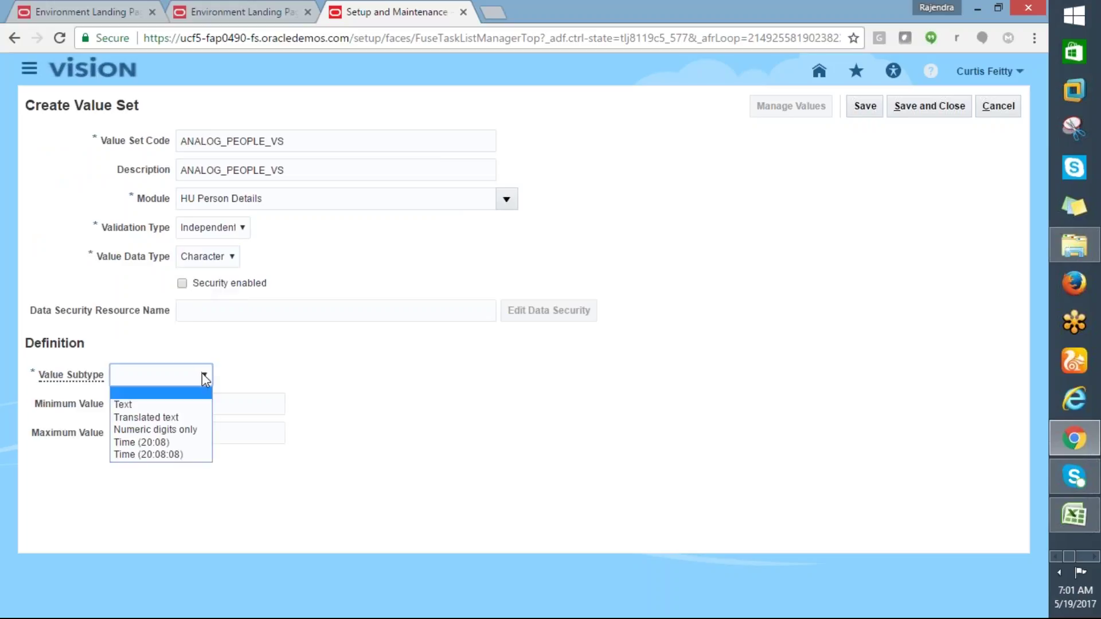
pyautogui.click(156, 429)
# Enter a maximum length of 10 and save the value set
pyautogui.click(141, 404)
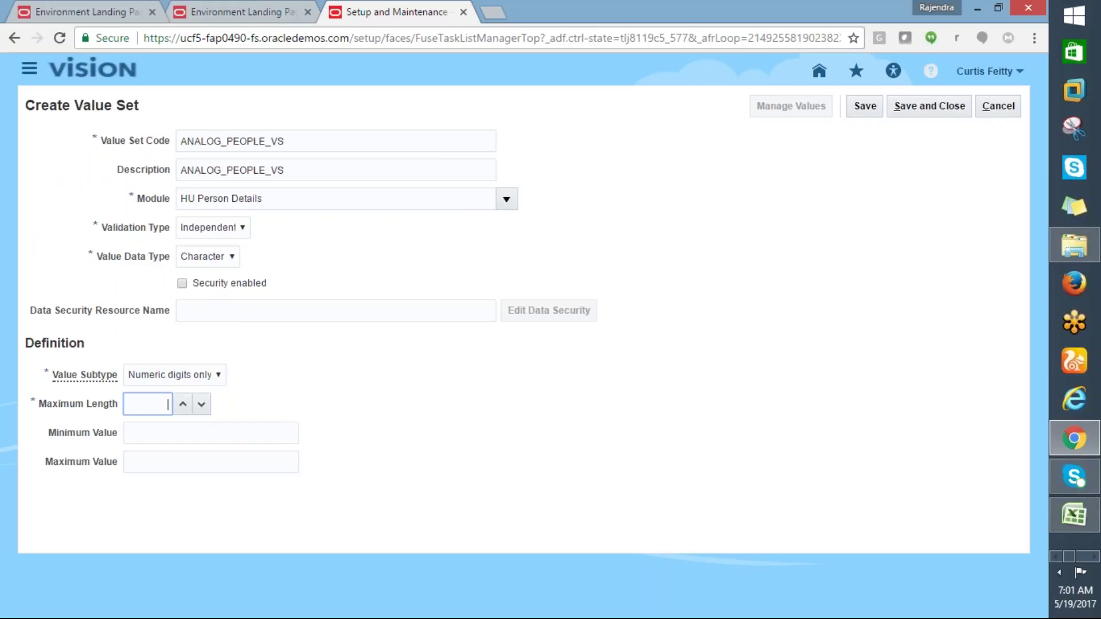
pyautogui.write('10')
pyautogui.click(912, 110)
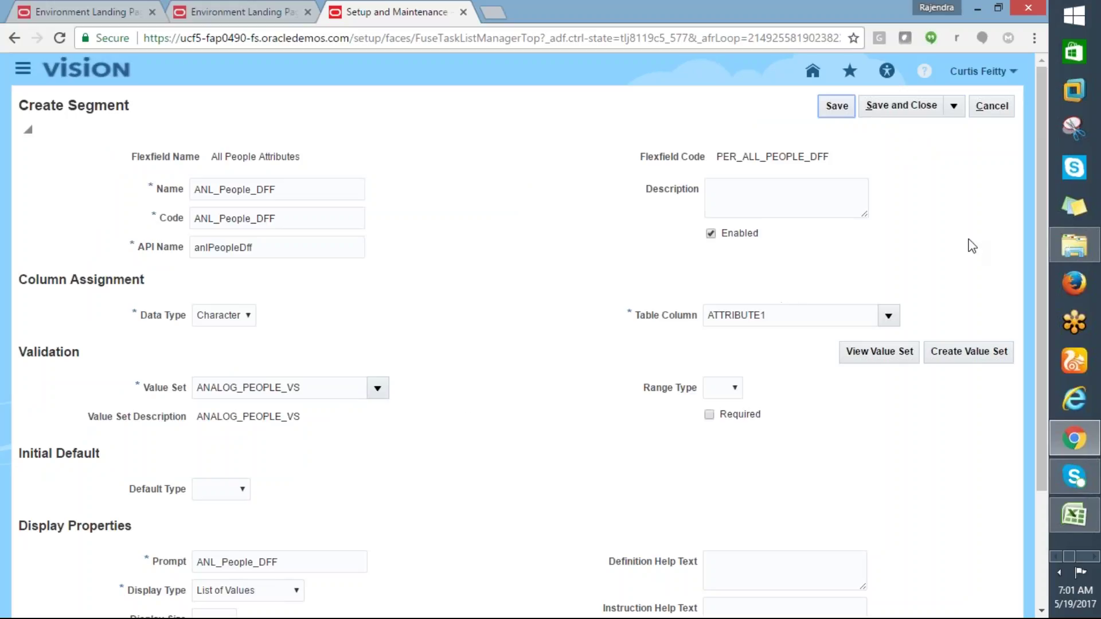
# Set the segment's default type to Constant
pyautogui.scroll(-2, 1038, 291)
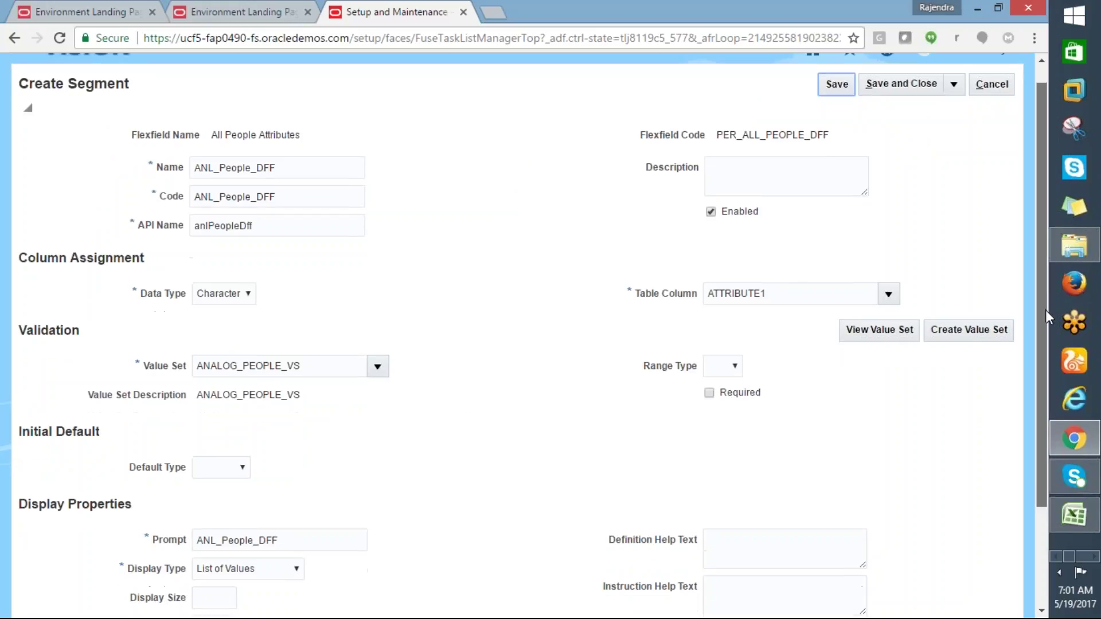
pyautogui.scroll(-2, 1058, 383)
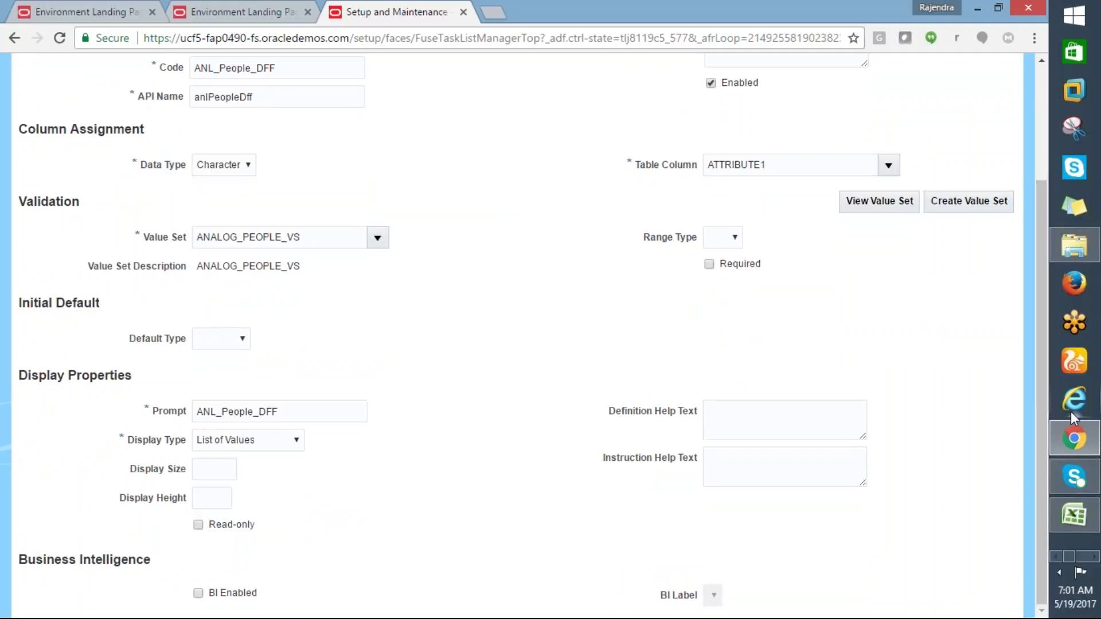
pyautogui.click(241, 338)
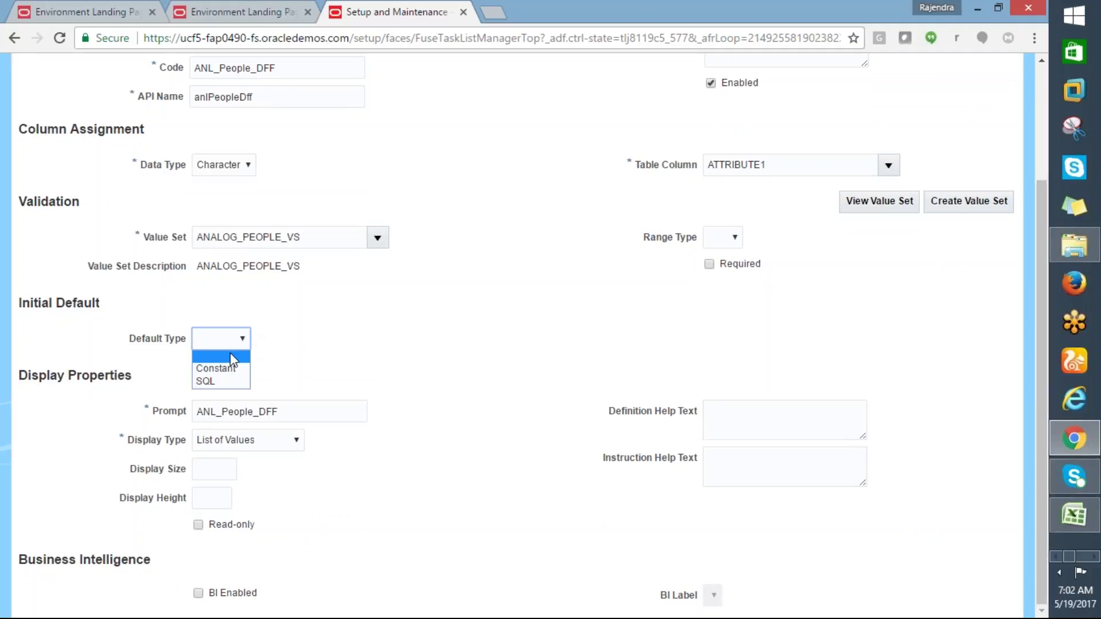
pyautogui.click(226, 369)
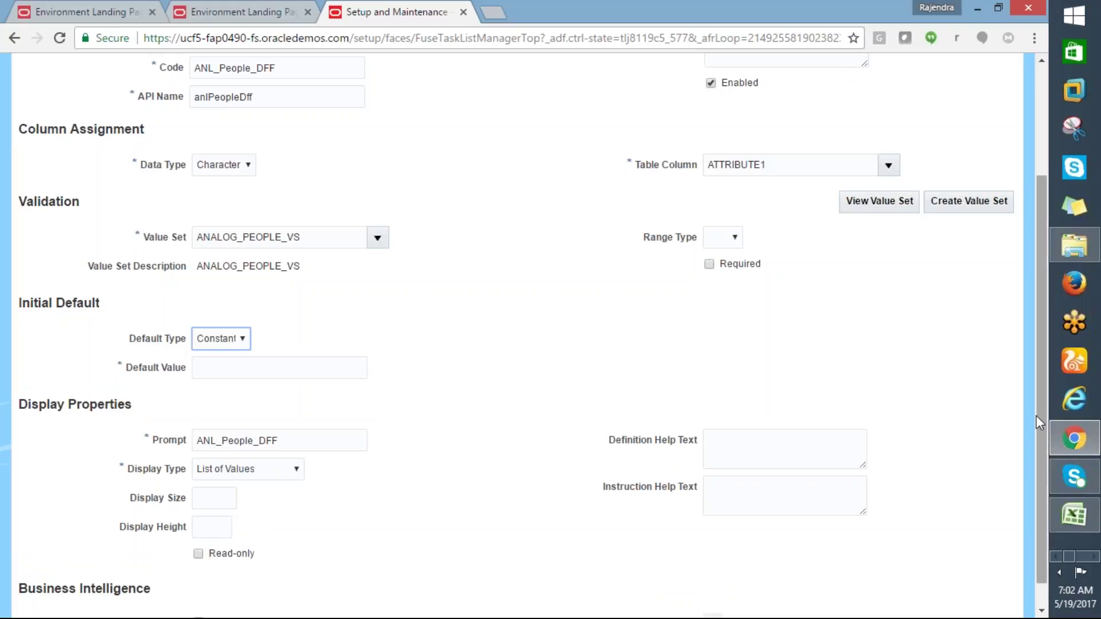
pyautogui.scroll(-1, 1044, 441)
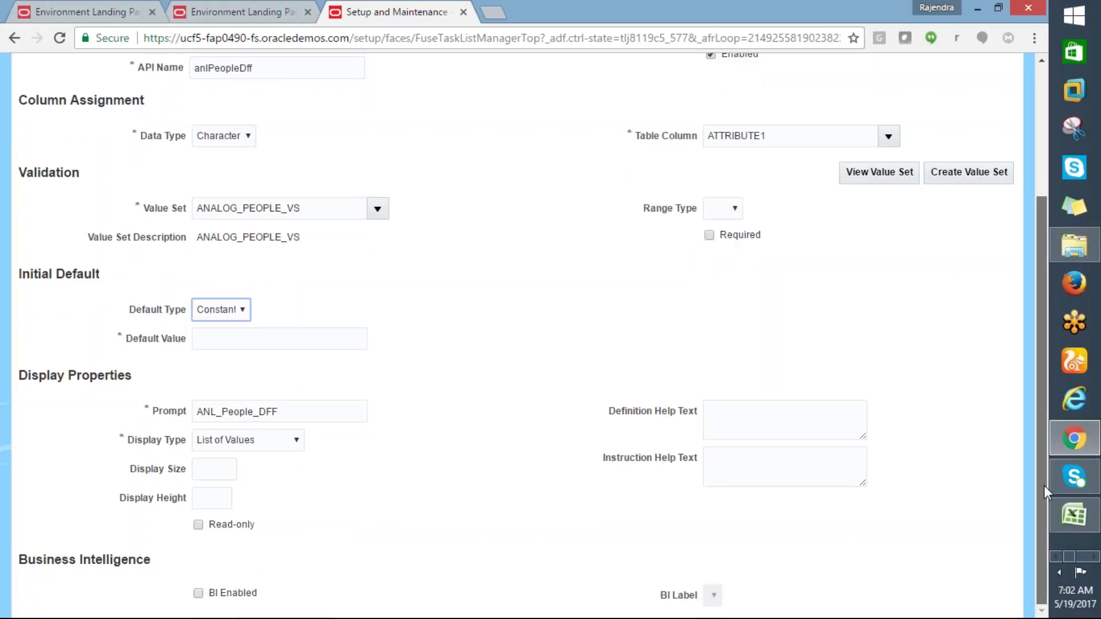
pyautogui.scroll(4, 1043, 486)
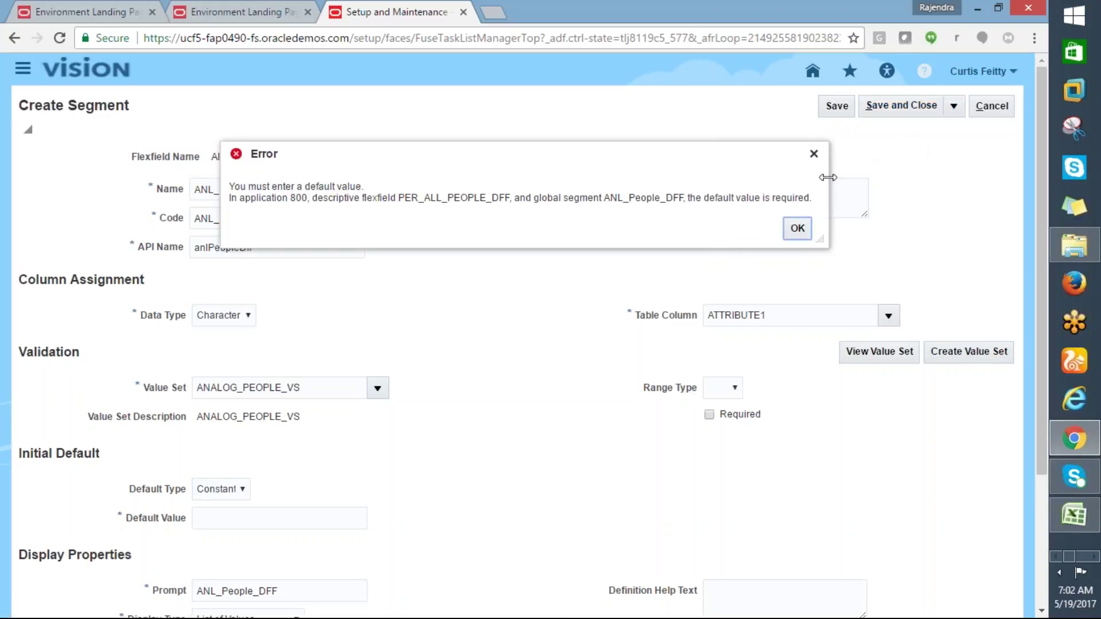
# Dismiss the missing-value error, enter default value 10 and save the segment
pyautogui.click(794, 232)
pyautogui.click(198, 518)
pyautogui.write('10')
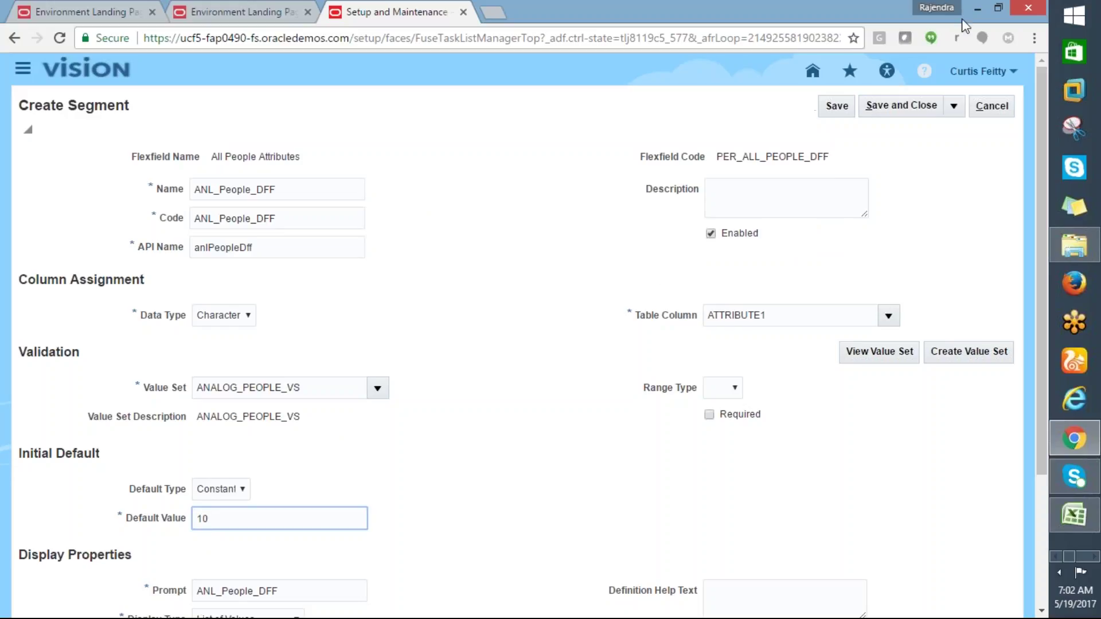
pyautogui.click(872, 105)
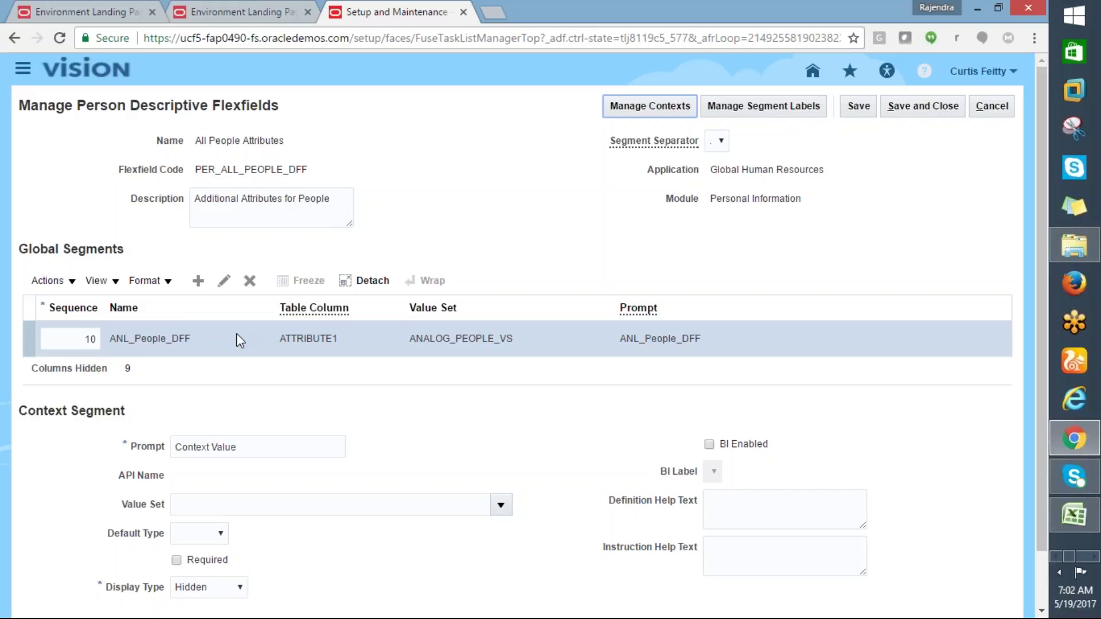
# Save and close the All People Attributes flexfield edits, then finish with the flexfield search results
pyautogui.click(921, 109)
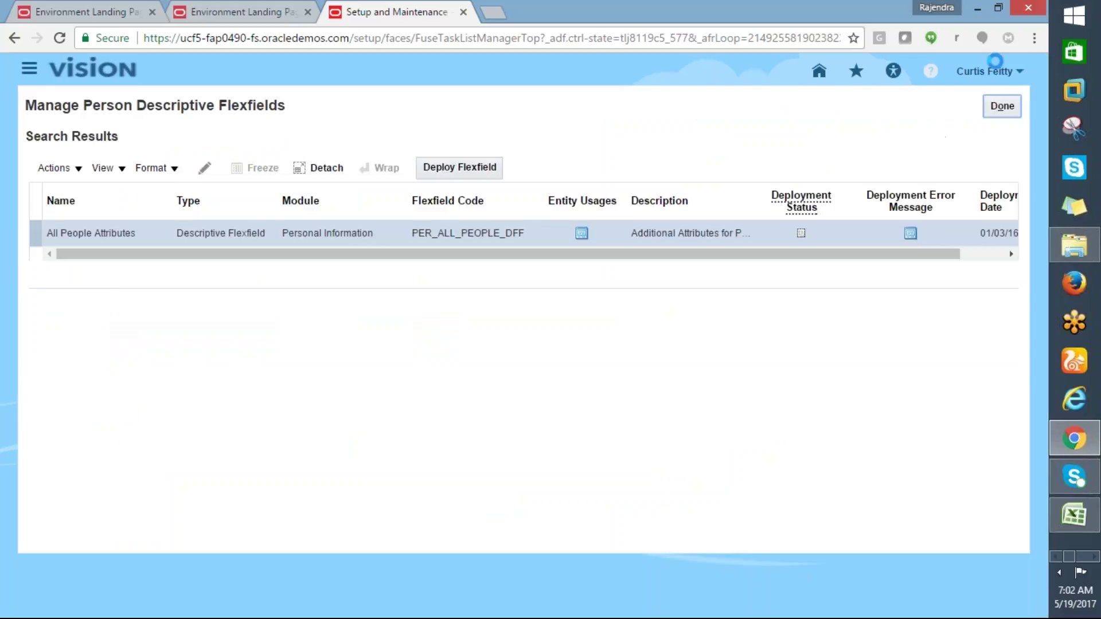
pyautogui.click(1002, 106)
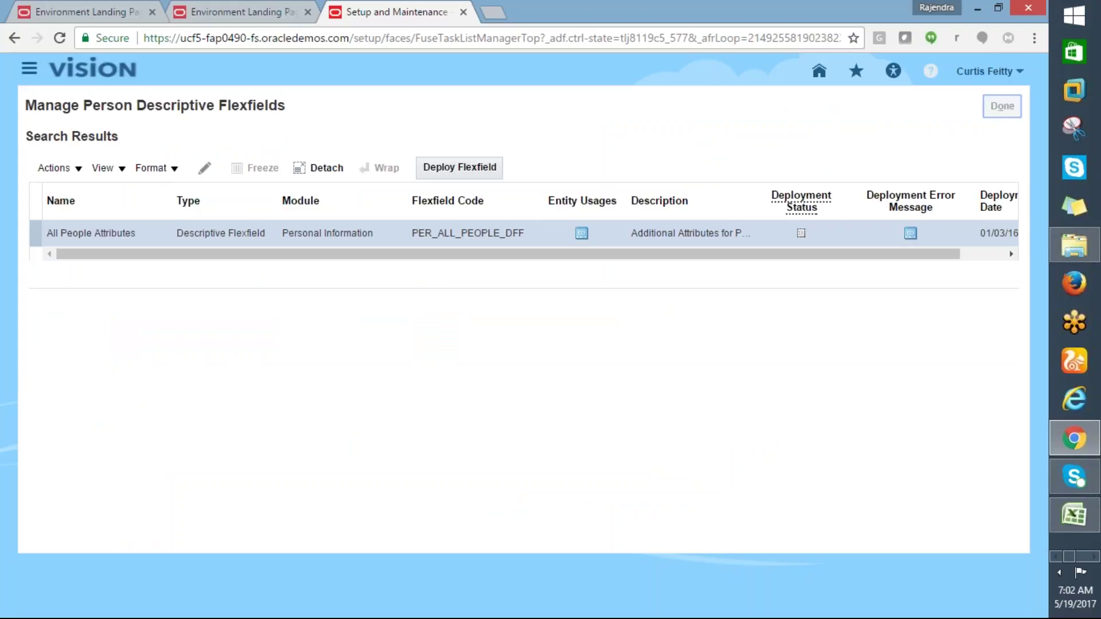
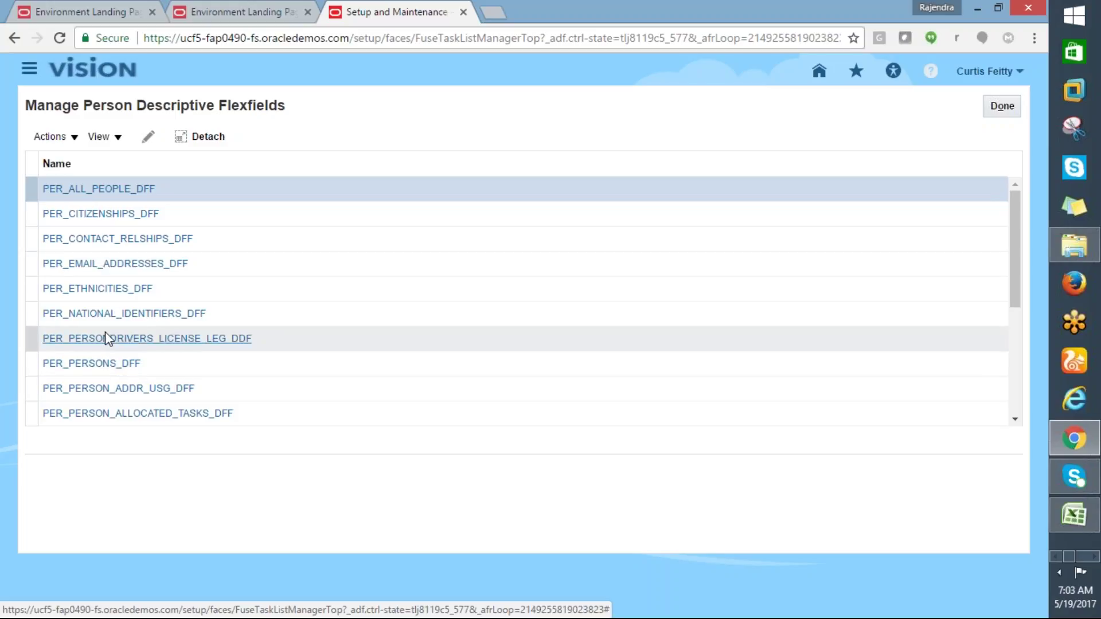
# Open the PER_NATIONAL_IDENTIFIERS_DFF flexfield in edit mode to review its definition
pyautogui.click(133, 321)
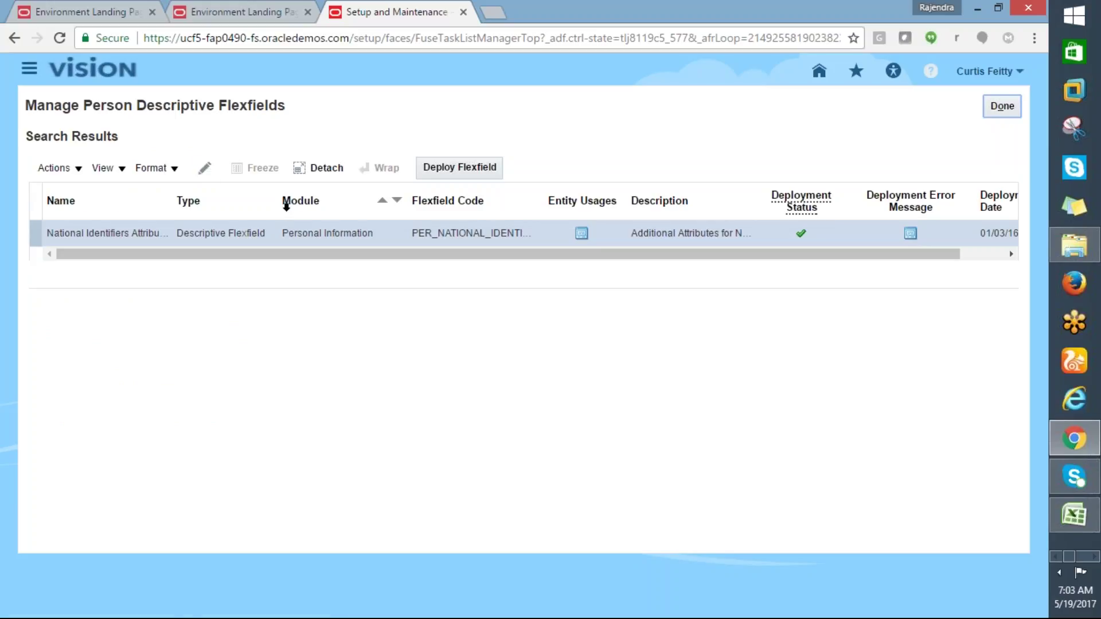
pyautogui.click(207, 170)
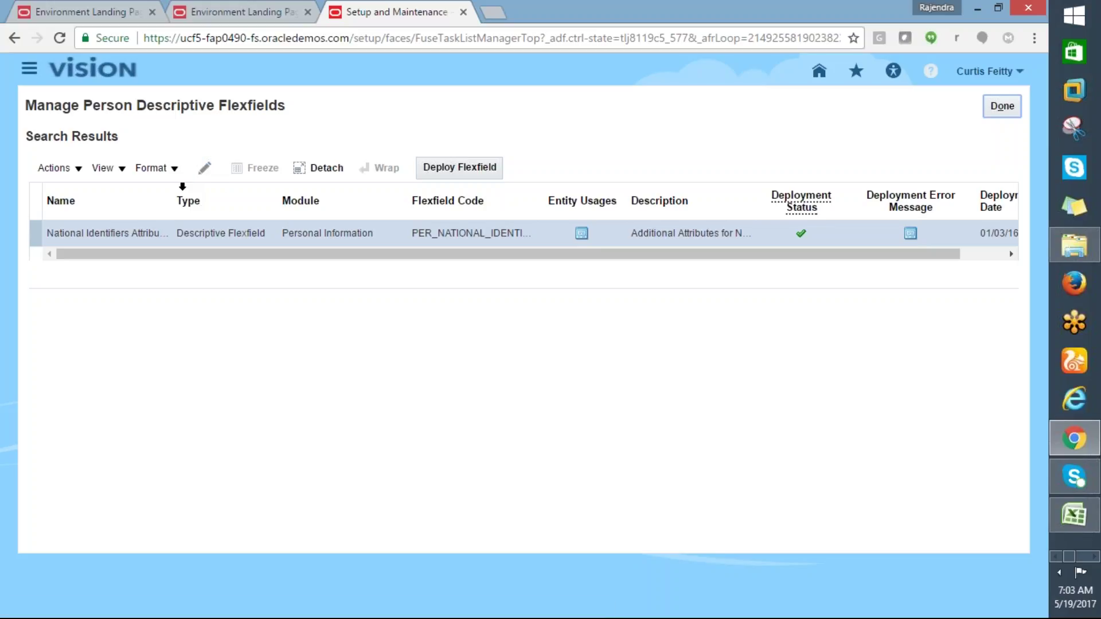
pyautogui.click(204, 170)
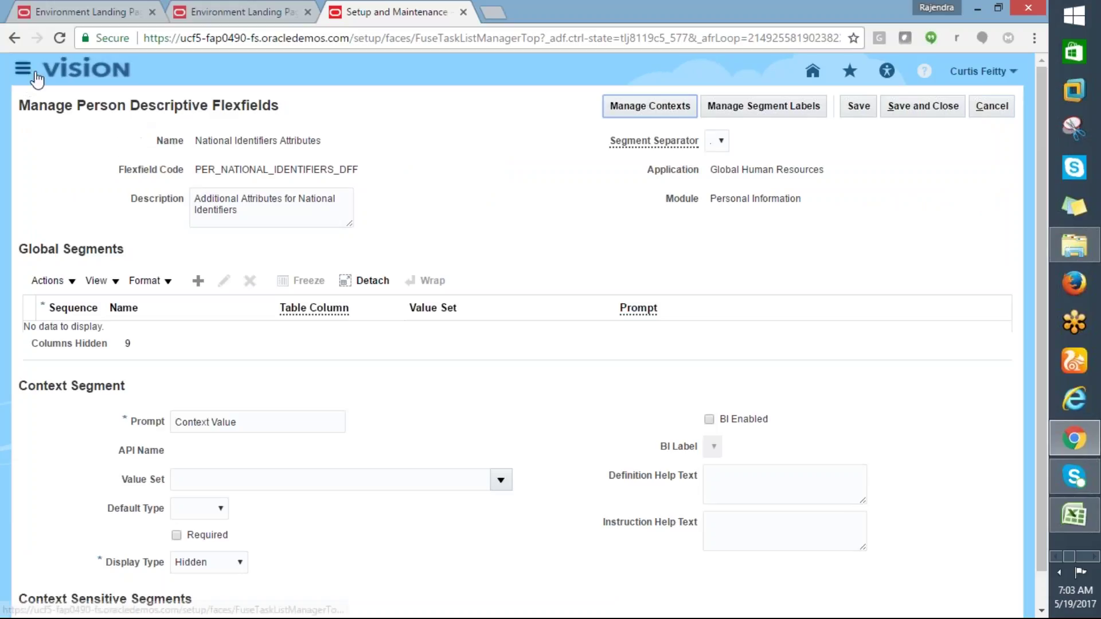
# Cancel without saving and close the Manage Person Descriptive Flexfields task
pyautogui.click(993, 107)
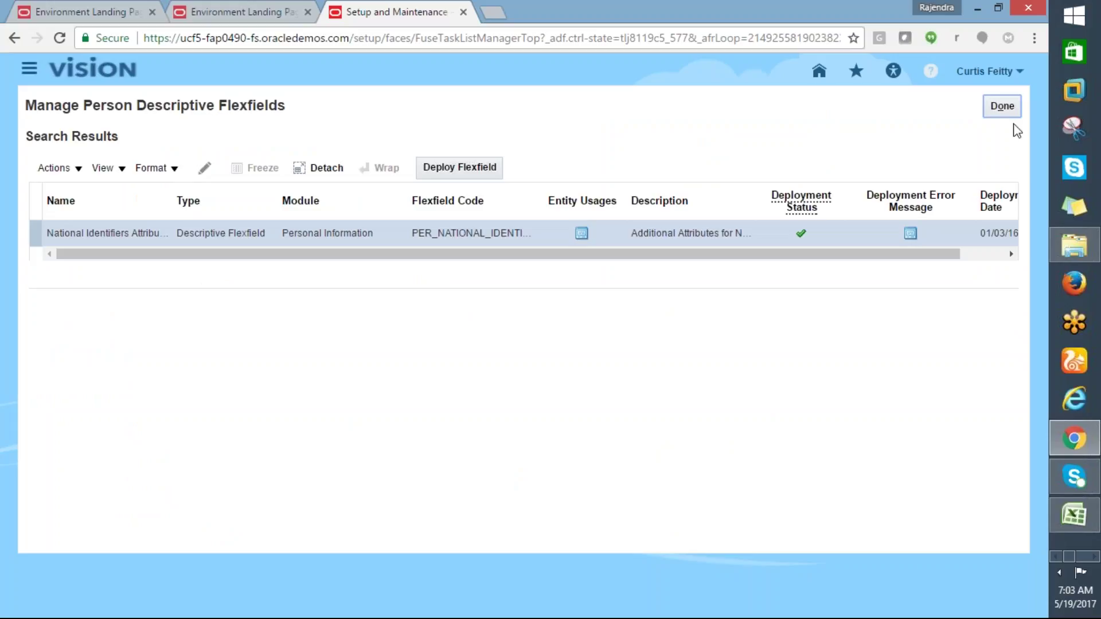
pyautogui.click(1002, 107)
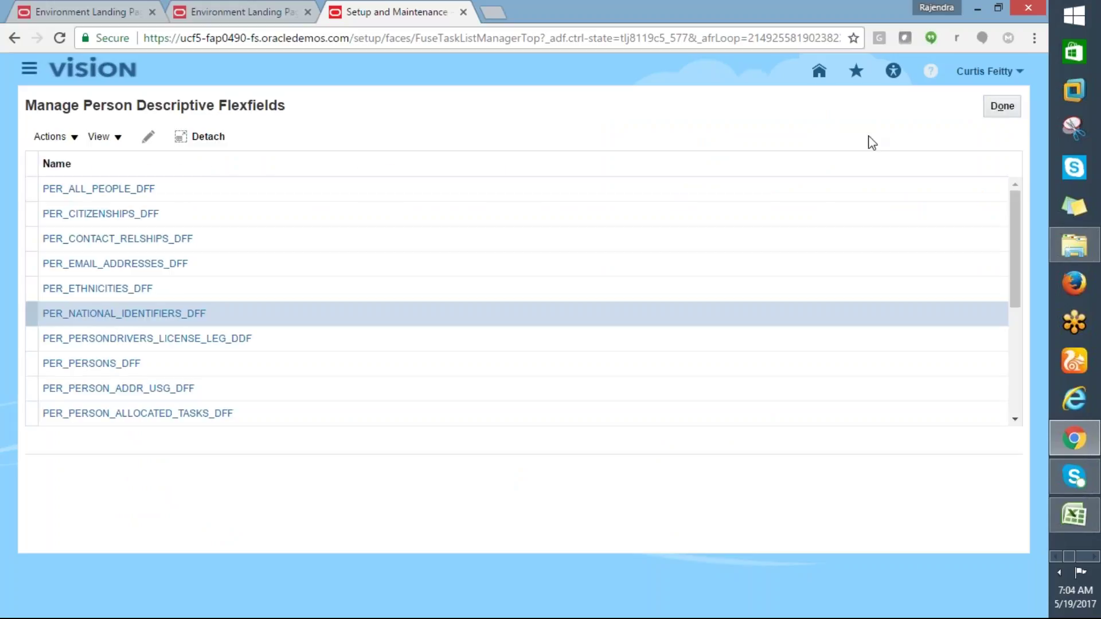
pyautogui.click(1002, 106)
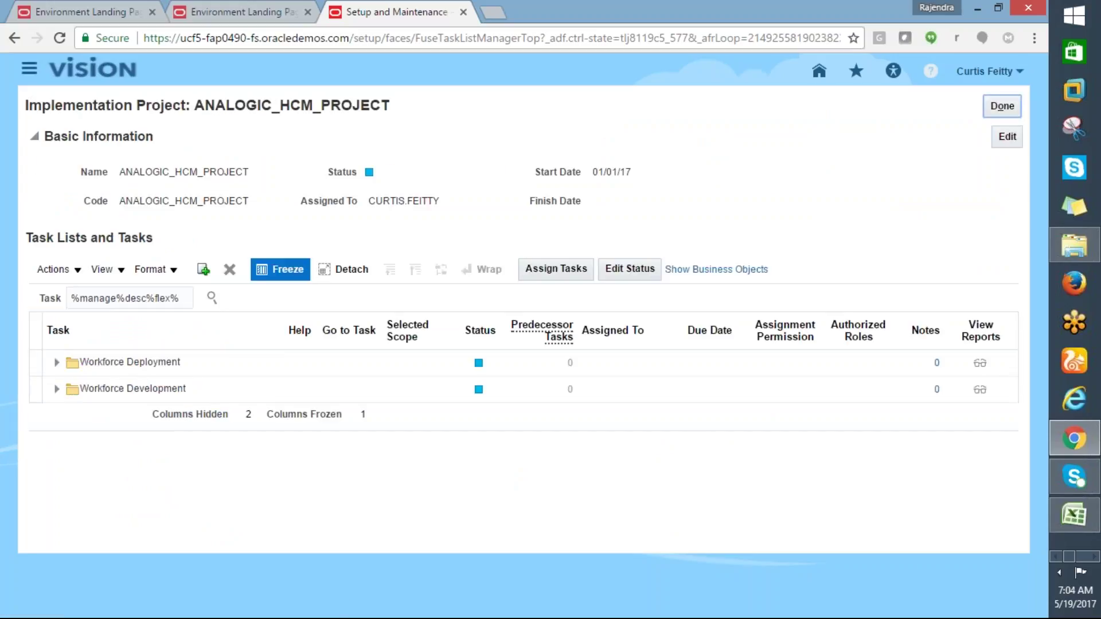
# Search the project's tasks for 'manage%descr%'
pyautogui.moveTo(181, 298); pyautogui.dragTo(71, 310)
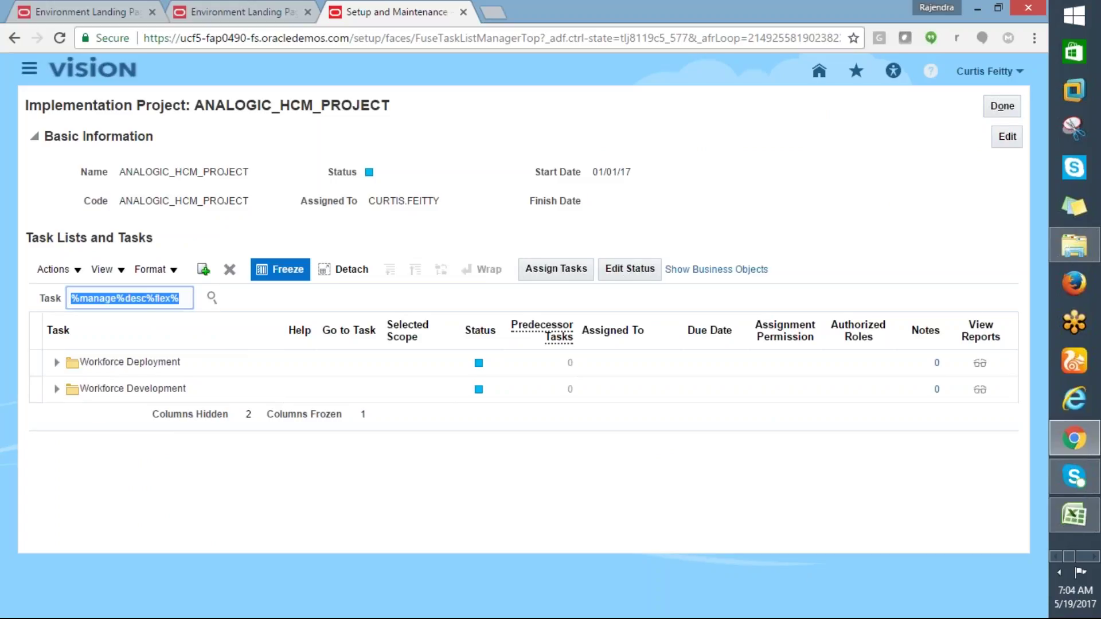
pyautogui.press('BackSpace')
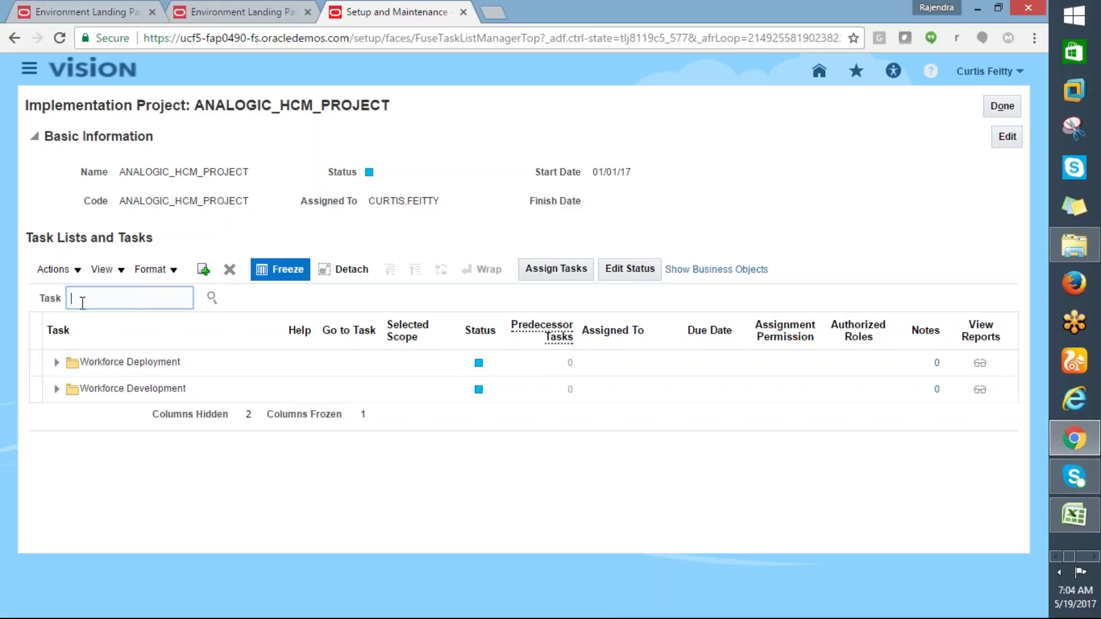
pyautogui.write('%man')
pyautogui.press('BackSpace')
pyautogui.press('BackSpace')
pyautogui.press('BackSpace')
pyautogui.write('manage%descr%')
pyautogui.click(211, 297)
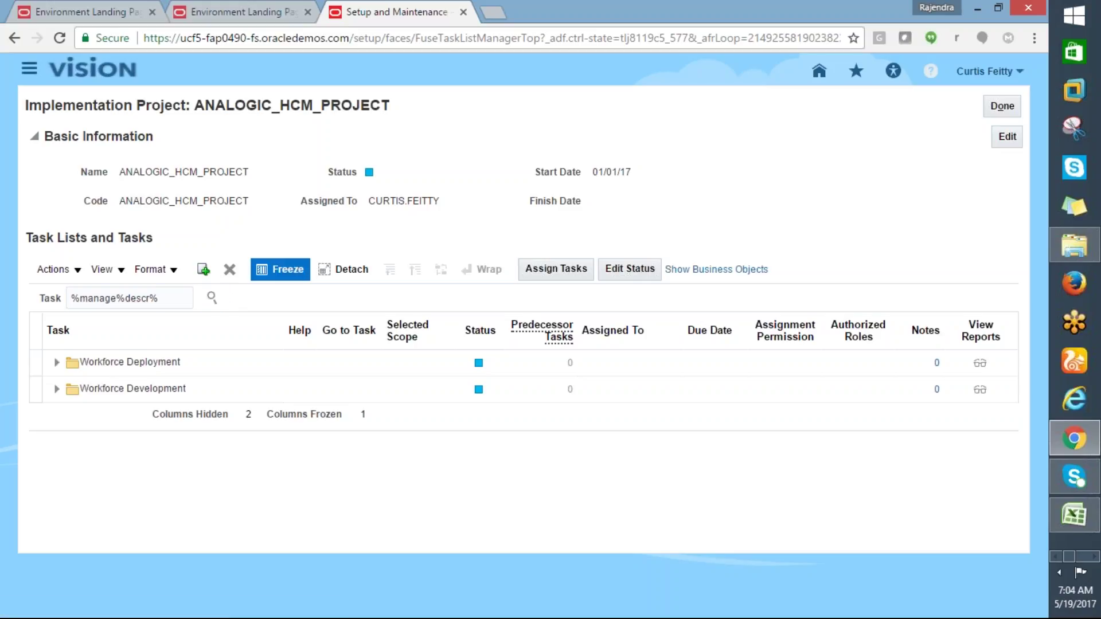
# Search tasks for '%descriptive%flexifields%', then return to the projects list and reopen ANALOGIC_HCM_PROJECT
pyautogui.click(162, 302)
pyautogui.write('flexi')
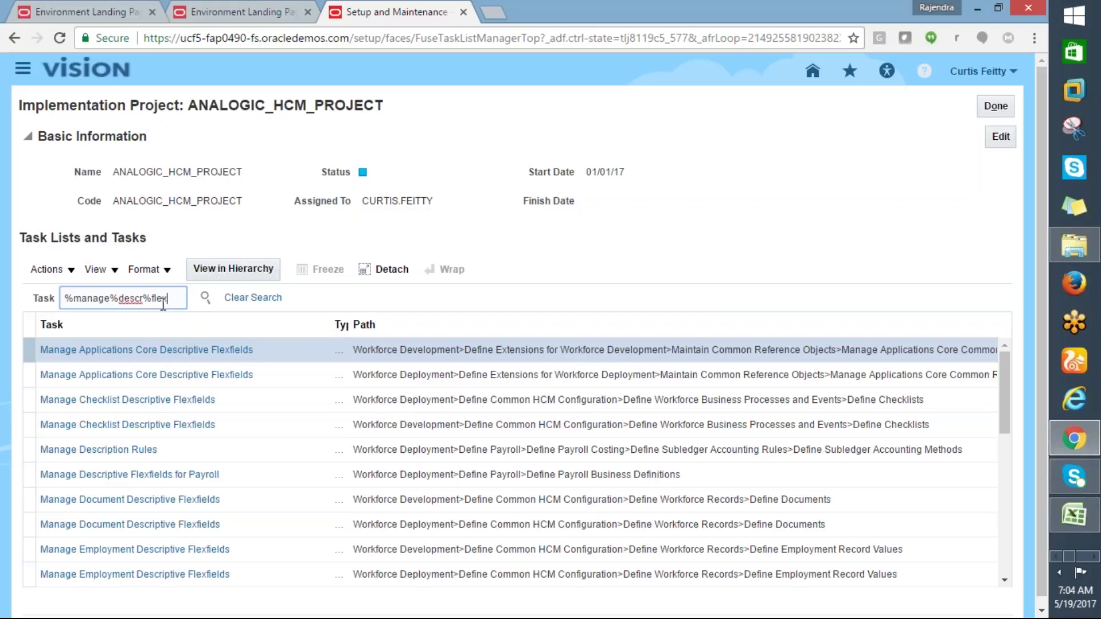
pyautogui.press('BackSpace')
pyautogui.press('BackSpace')
pyautogui.press('BackSpace')
pyautogui.press('BackSpace')
pyautogui.press('BackSpace')
pyautogui.press('BackSpace')
pyautogui.press('BackSpace')
pyautogui.press('BackSpace')
pyautogui.press('BackSpace')
pyautogui.press('BackSpace')
pyautogui.press('BackSpace')
pyautogui.press('BackSpace')
pyautogui.press('BackSpace')
pyautogui.press('BackSpace')
pyautogui.press('BackSpace')
pyautogui.press('BackSpace')
pyautogui.press('BackSpace')
pyautogui.press('BackSpace')
pyautogui.write('%')
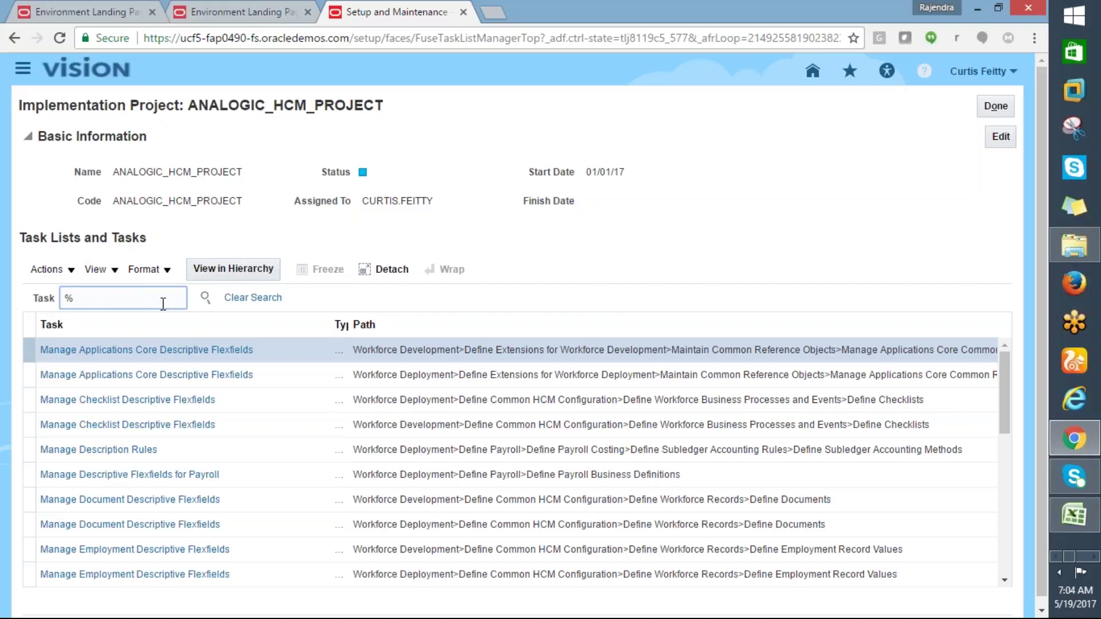
pyautogui.write('descriptive%flexifields%')
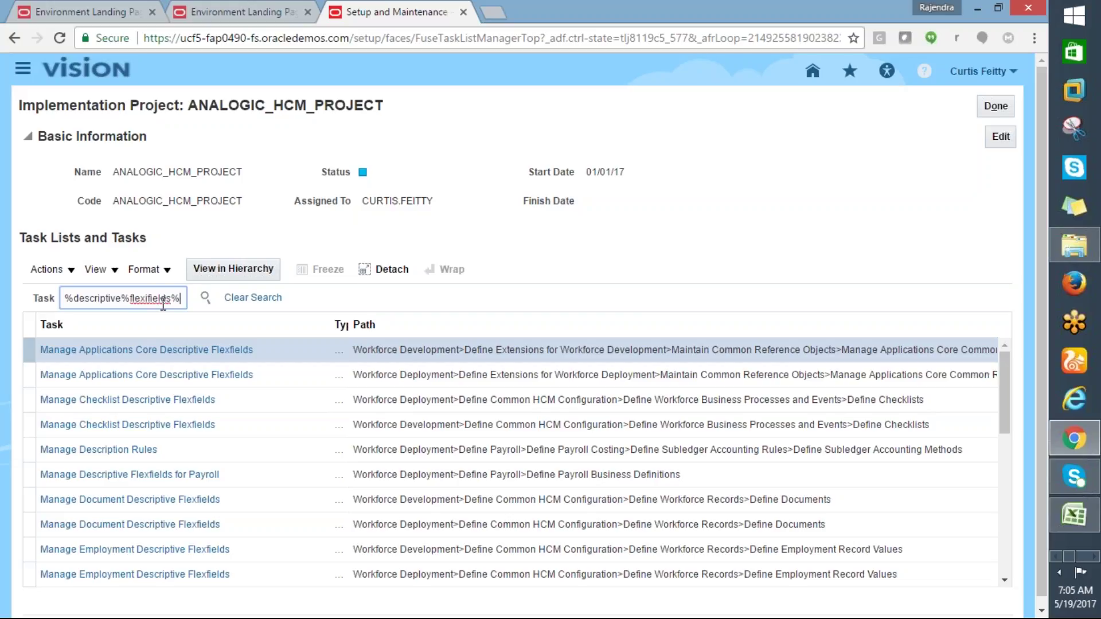
pyautogui.click(205, 298)
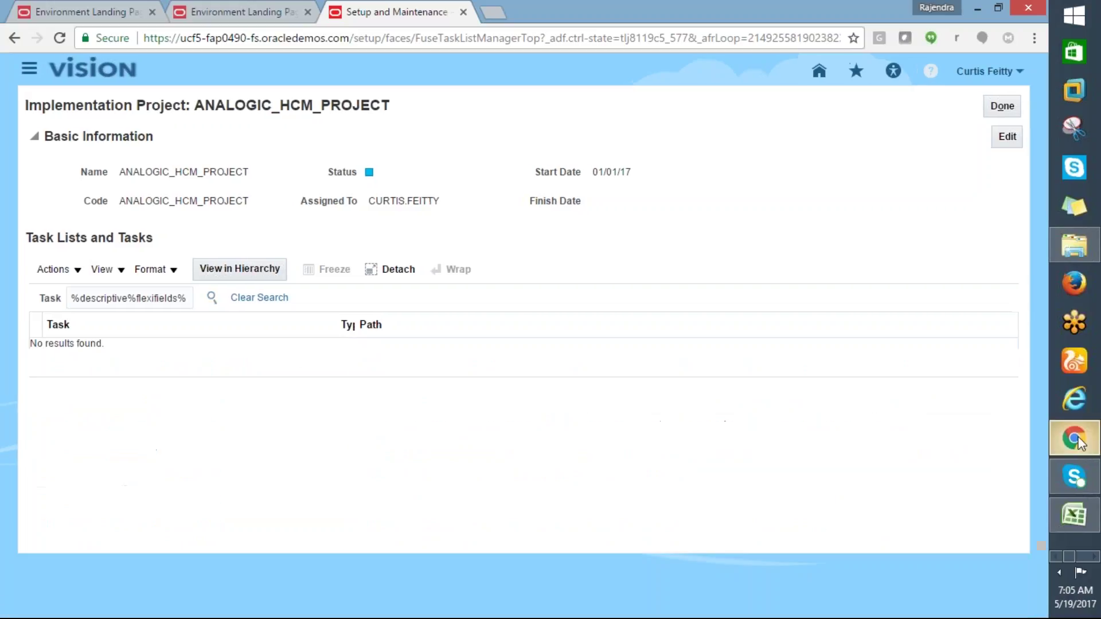
pyautogui.click(1002, 106)
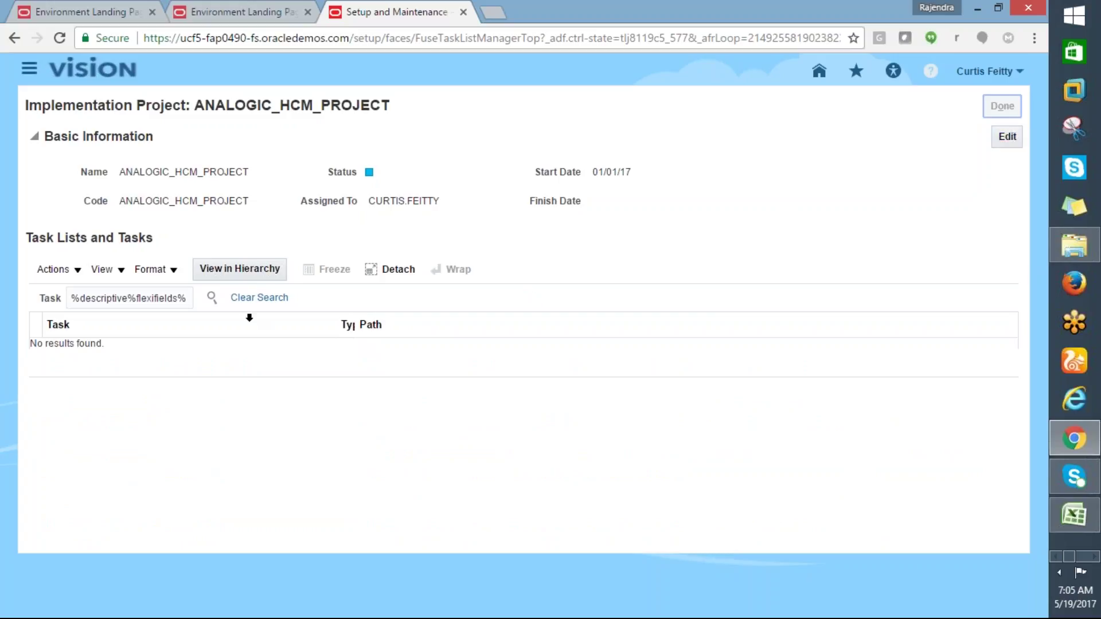
pyautogui.click(169, 329)
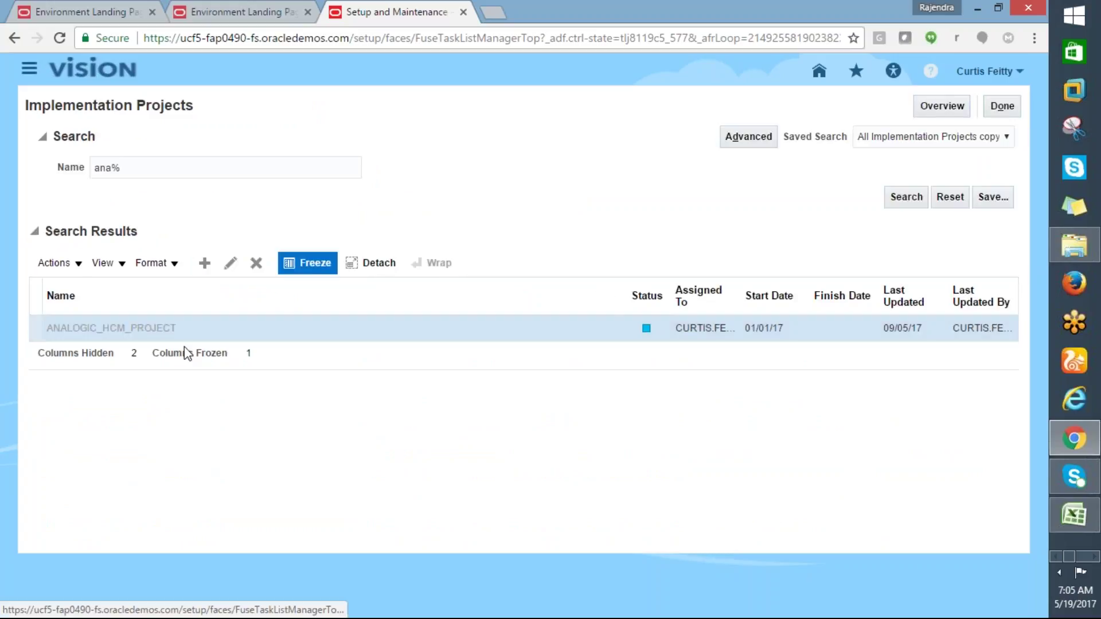
# Search the project's tasks for '%descr%flex%', correcting the misspelled term
pyautogui.click(150, 298)
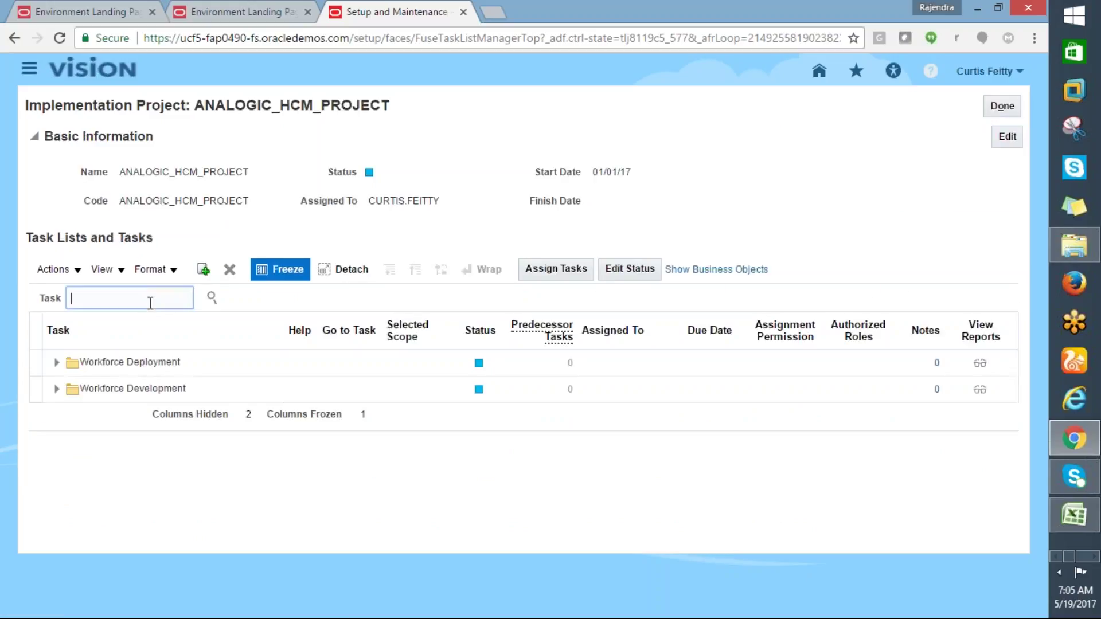
pyautogui.write('%descr%flexi%')
pyautogui.click(212, 298)
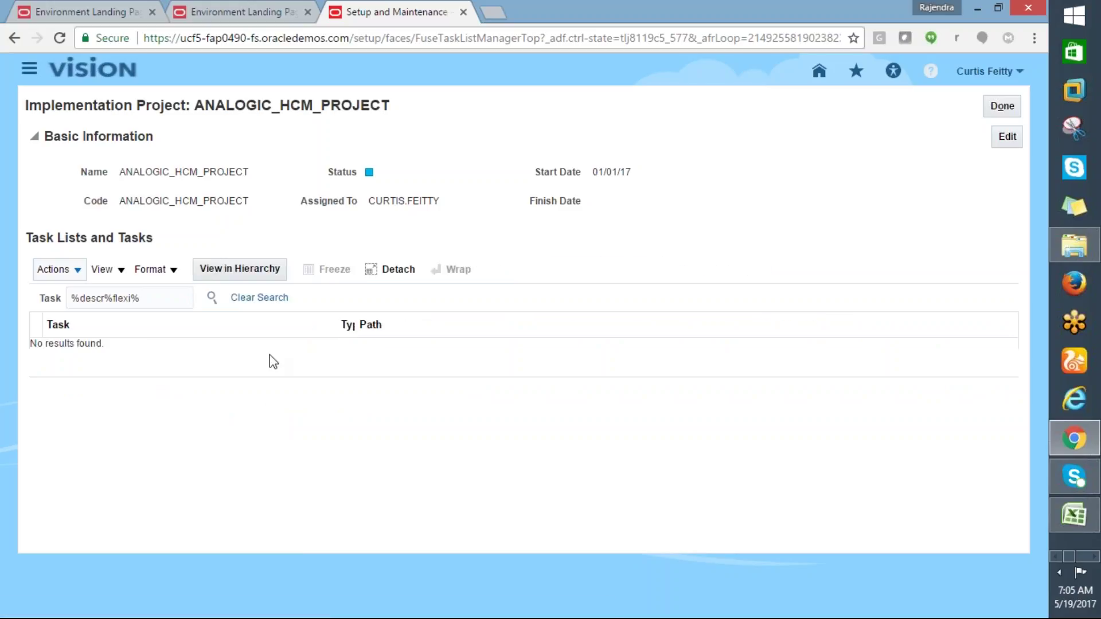
pyautogui.click(130, 298)
pyautogui.press('BackSpace')
pyautogui.press('BackSpace')
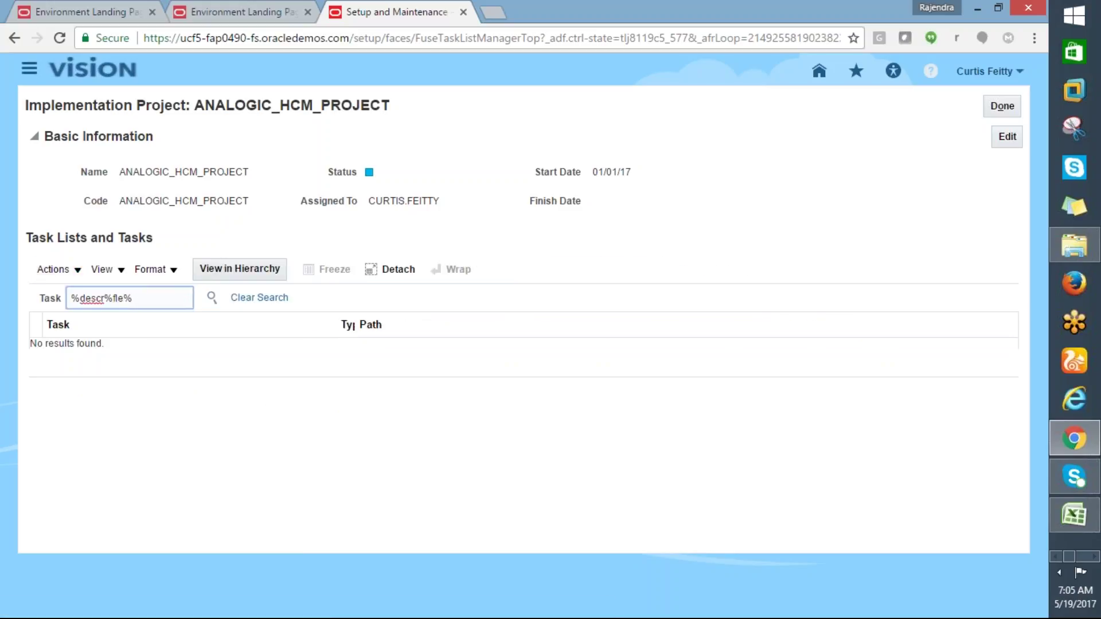
pyautogui.click(212, 299)
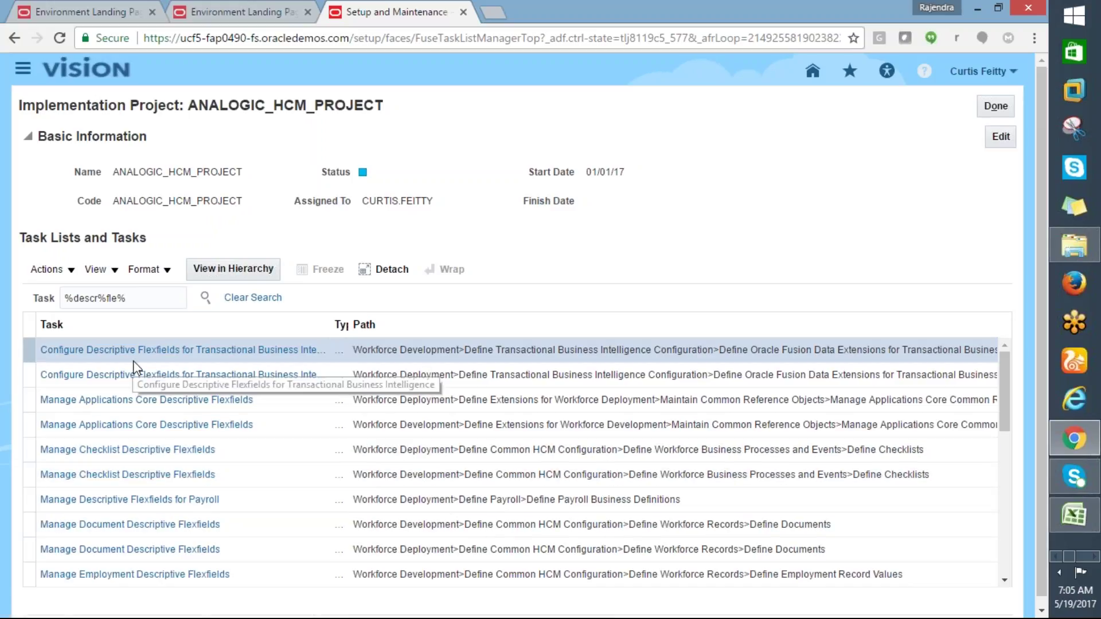
# Locate Manage Applications Core Descriptive Flexfields with the Task column widened, then exit the project
pyautogui.click(187, 406)
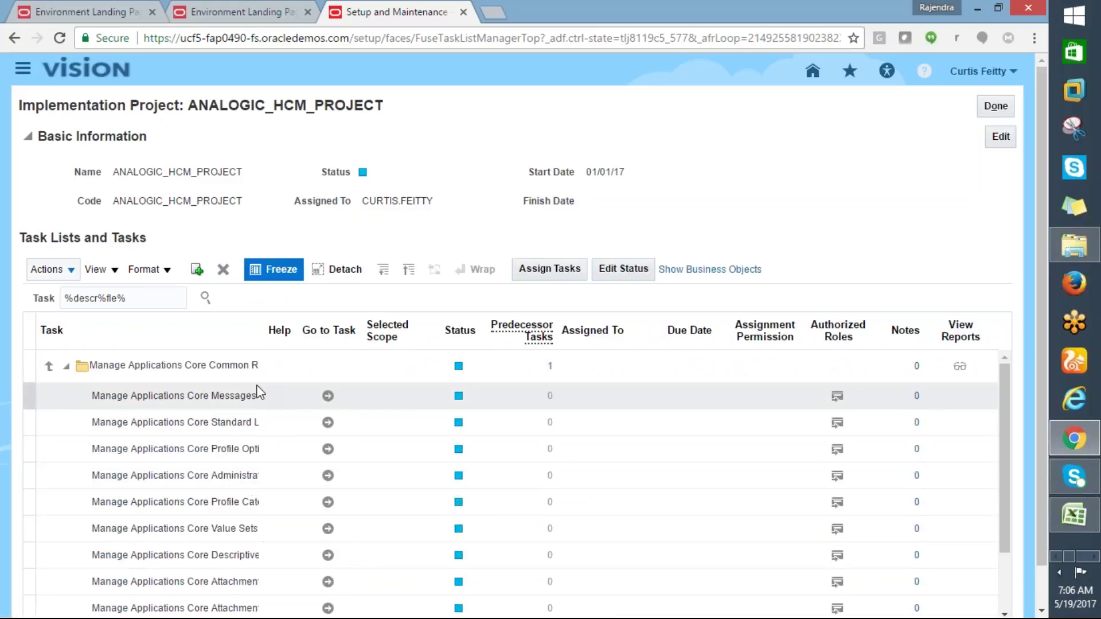
pyautogui.moveTo(269, 341); pyautogui.dragTo(365, 369)
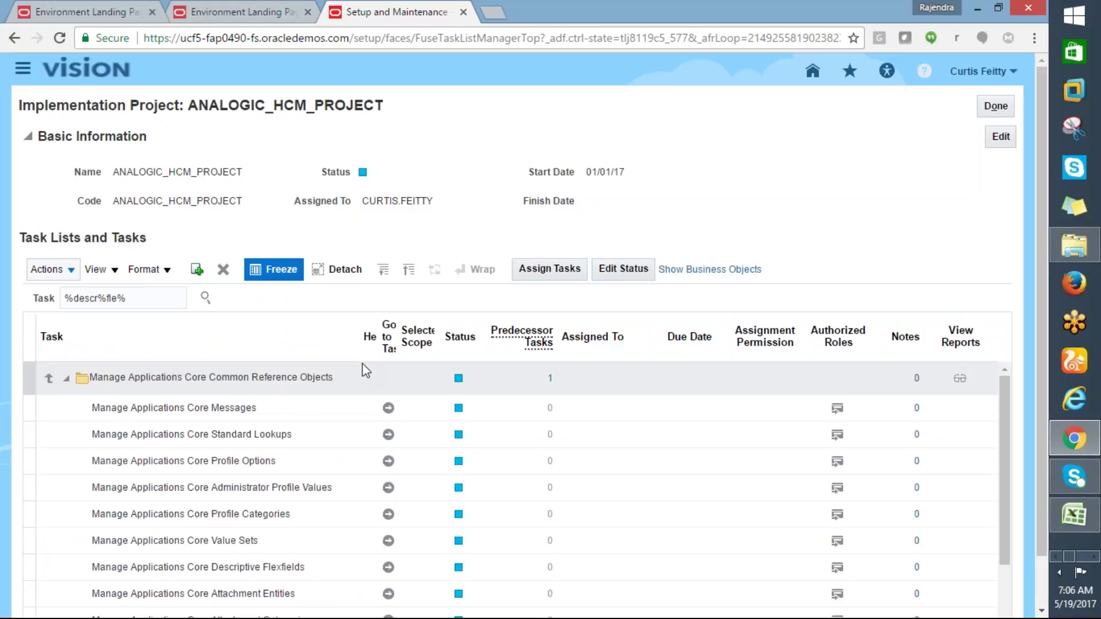
pyautogui.click(388, 572)
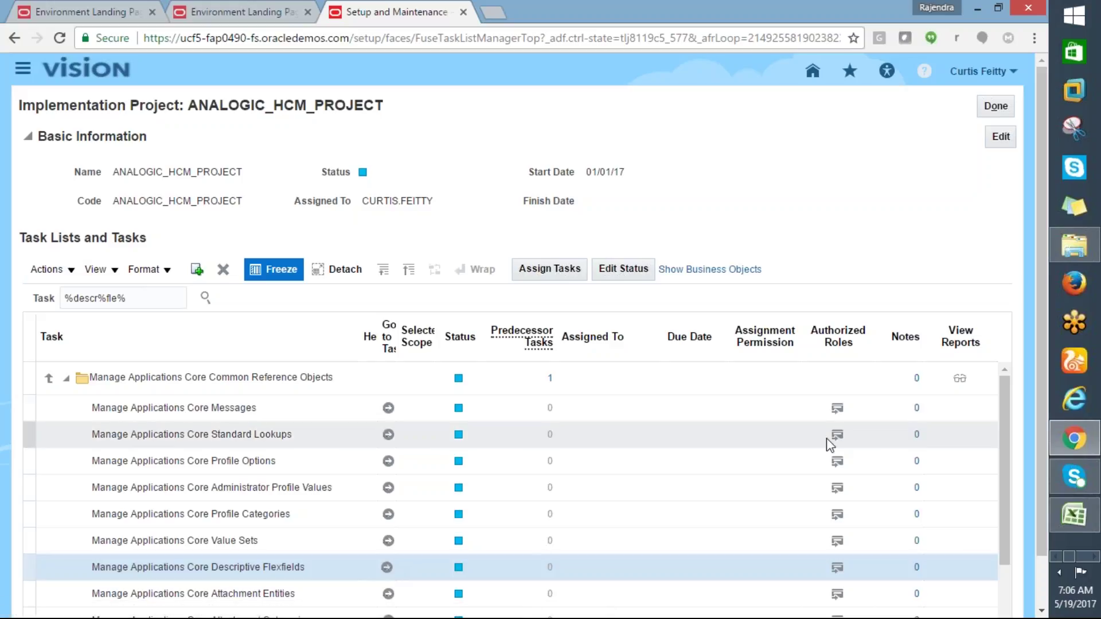
pyautogui.moveTo(1039, 460); pyautogui.dragTo(1031, 487)
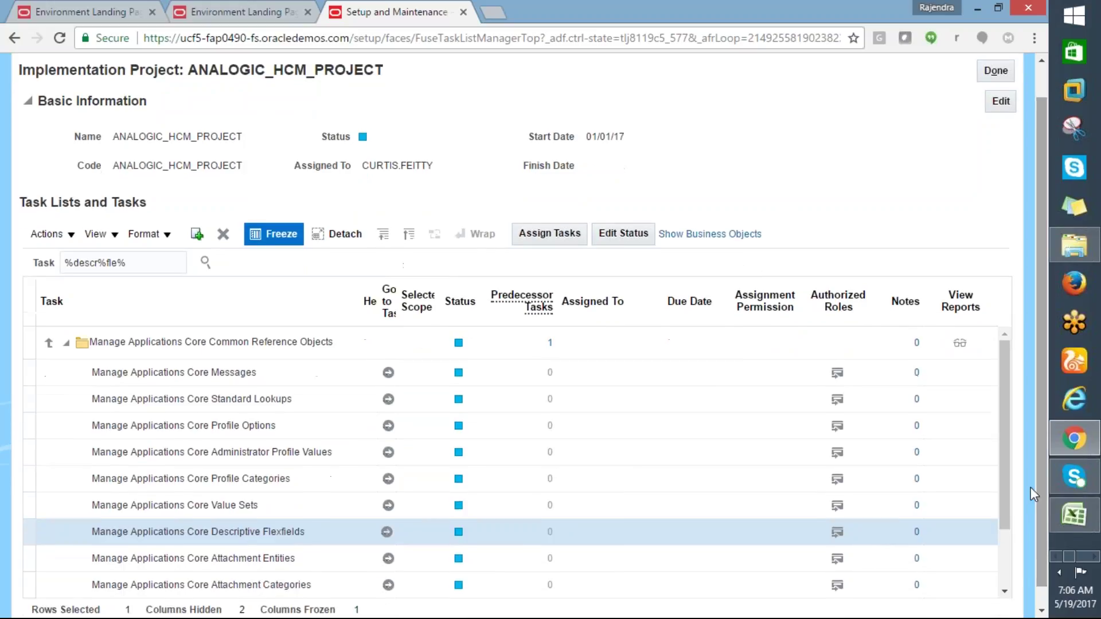
pyautogui.moveTo(389, 510); pyautogui.dragTo(388, 539)
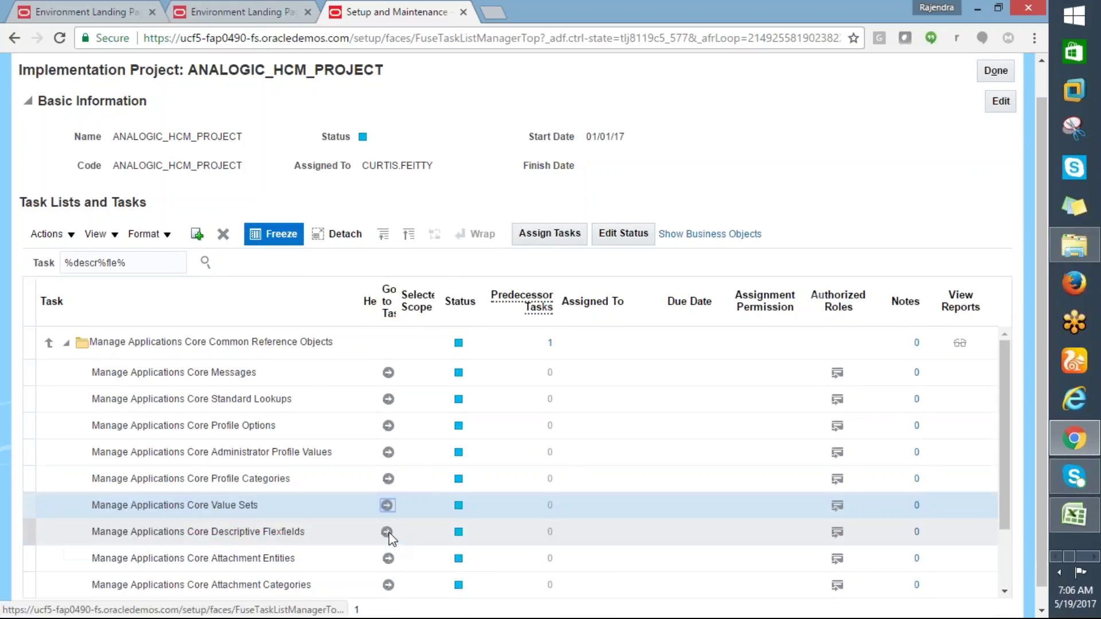
pyautogui.click(388, 538)
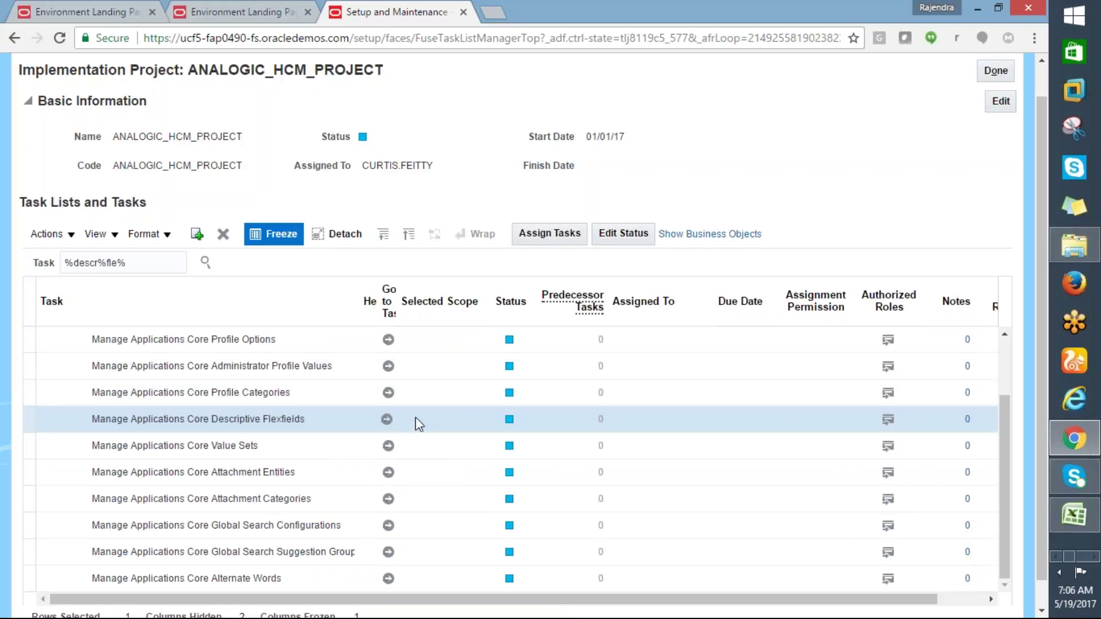
pyautogui.click(995, 70)
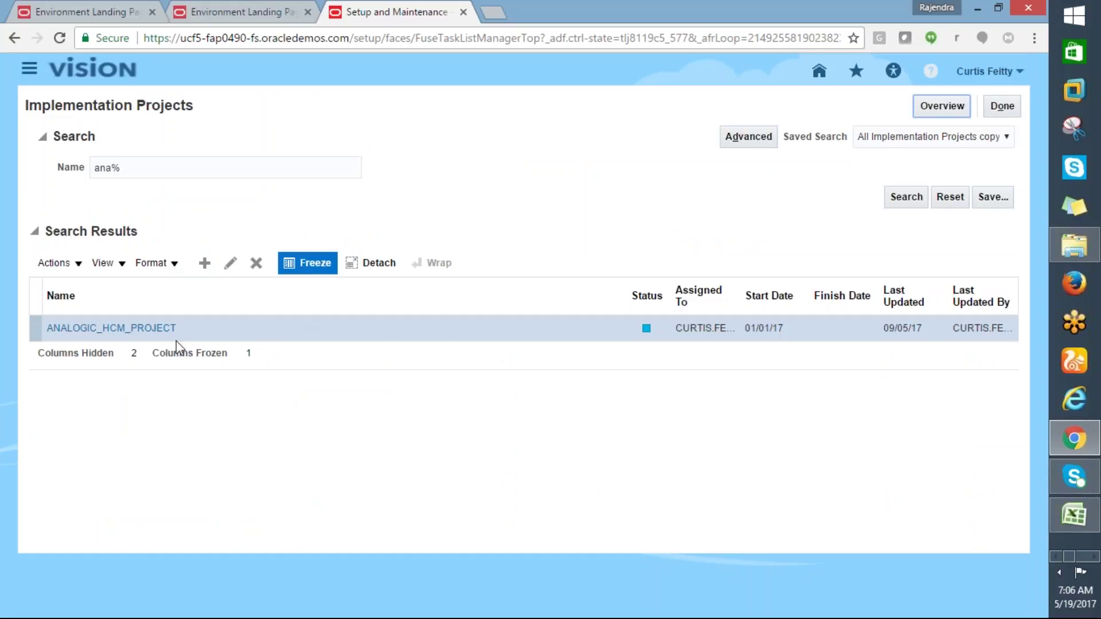
# Reopen ANALOGIC_HCM_PROJECT, search its tasks for '%descr%flex%' and scroll through the results
pyautogui.click(160, 329)
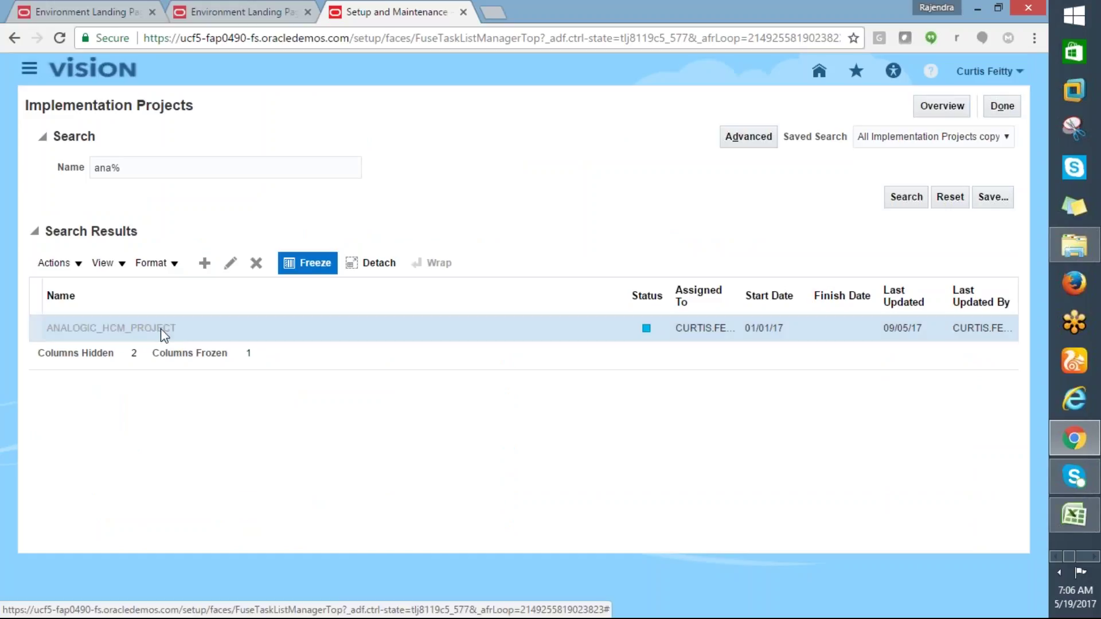
pyautogui.click(131, 301)
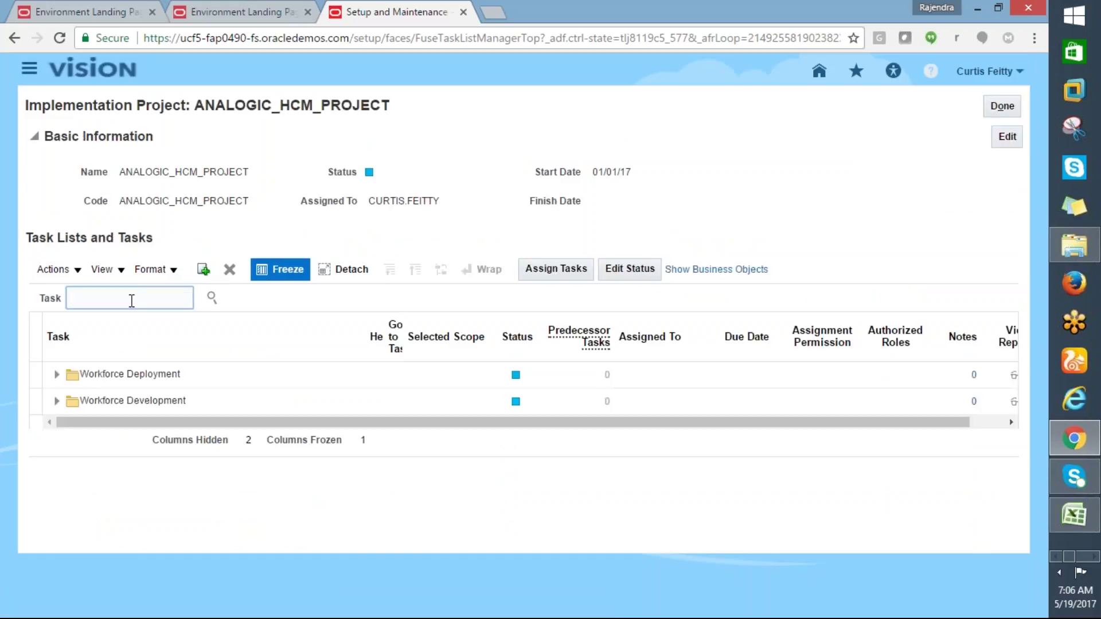
pyautogui.write('%descr%flex%')
pyautogui.click(211, 299)
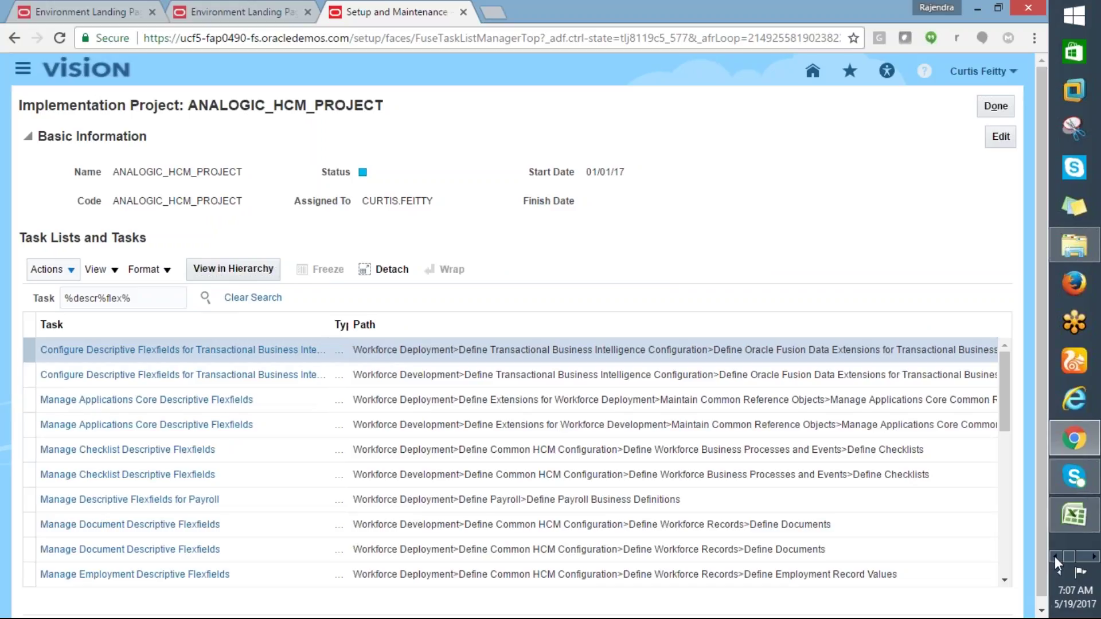
pyautogui.scroll(-2, 1044, 567)
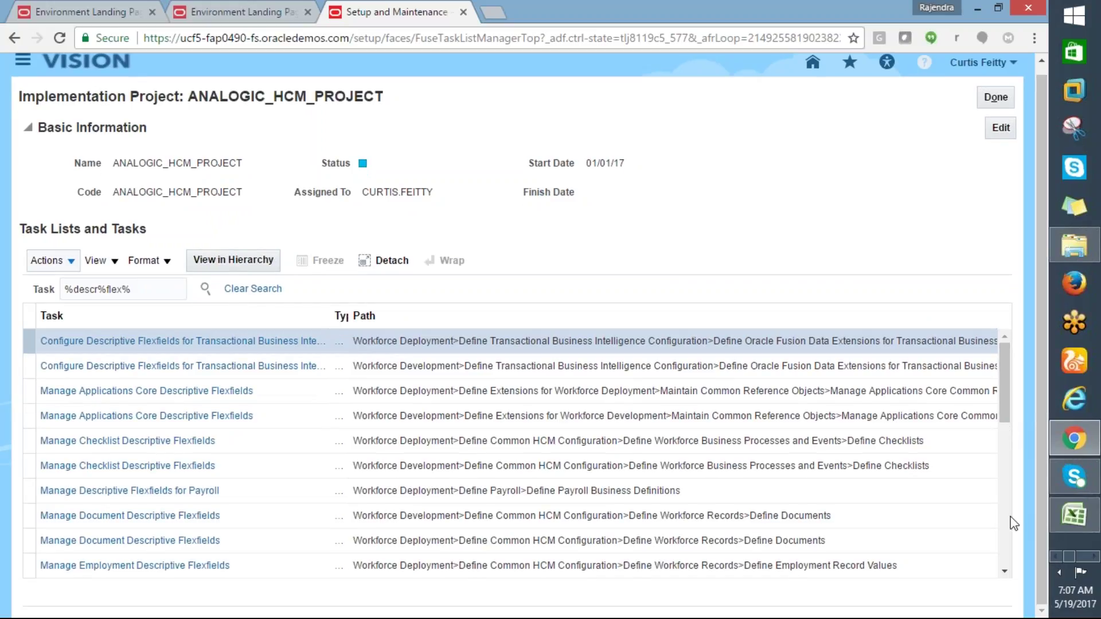
pyautogui.click(1004, 572)
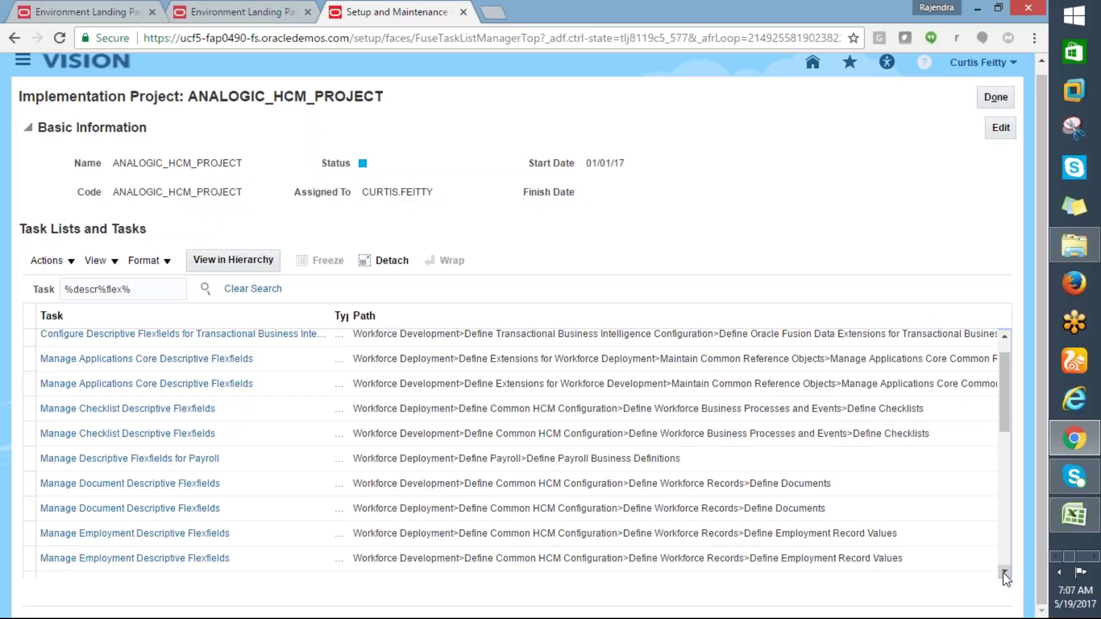
pyautogui.click(174, 462)
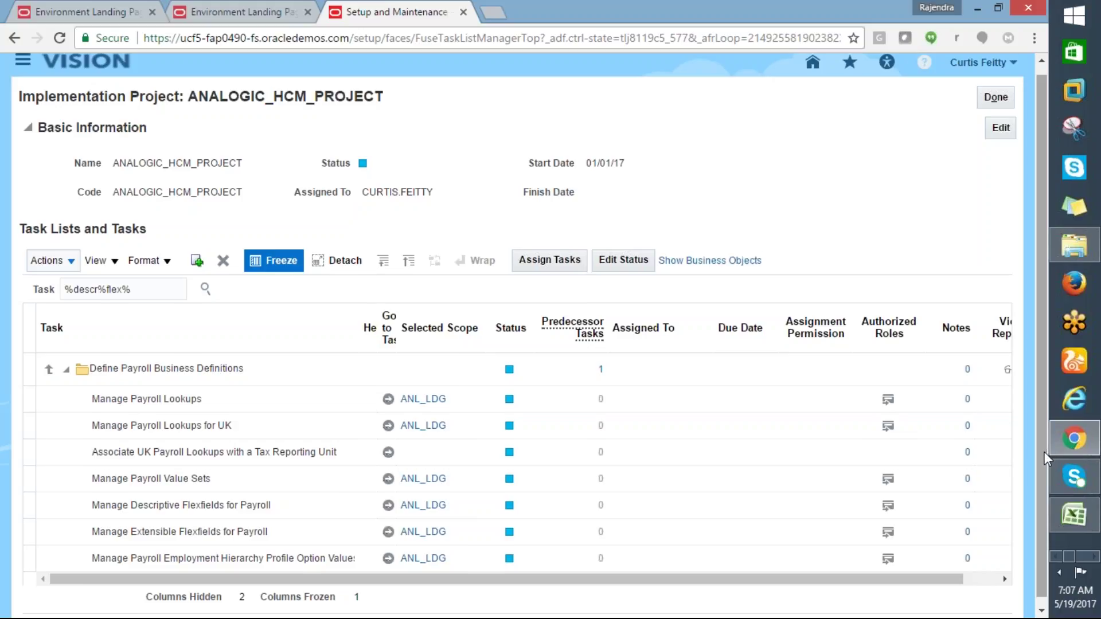
pyautogui.scroll(-1, 1042, 459)
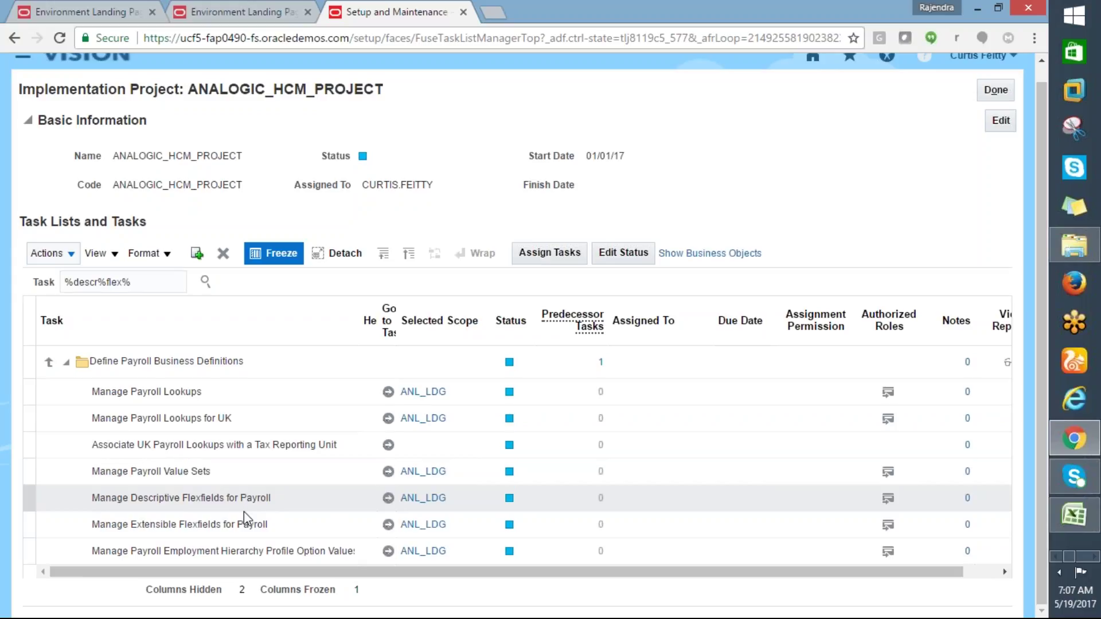
pyautogui.click(388, 498)
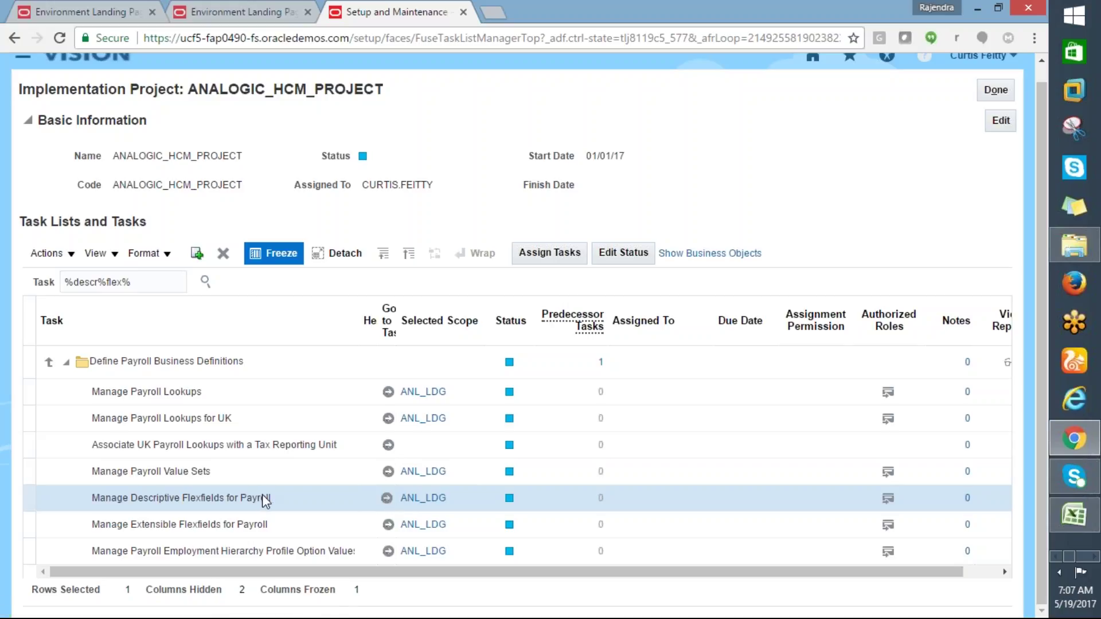
pyautogui.click(388, 496)
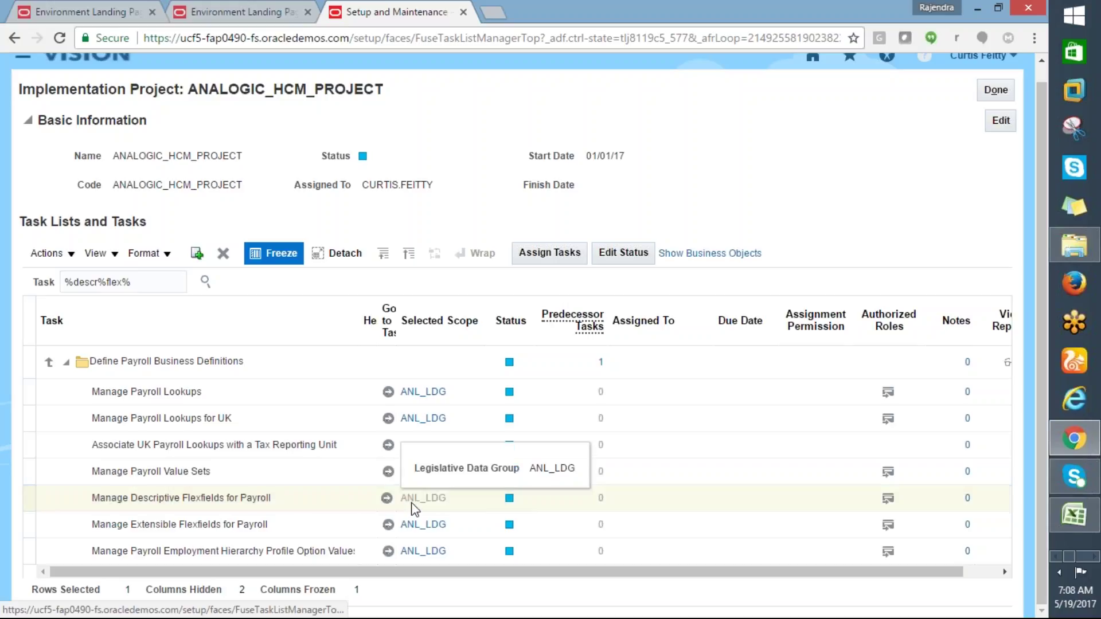
pyautogui.click(393, 498)
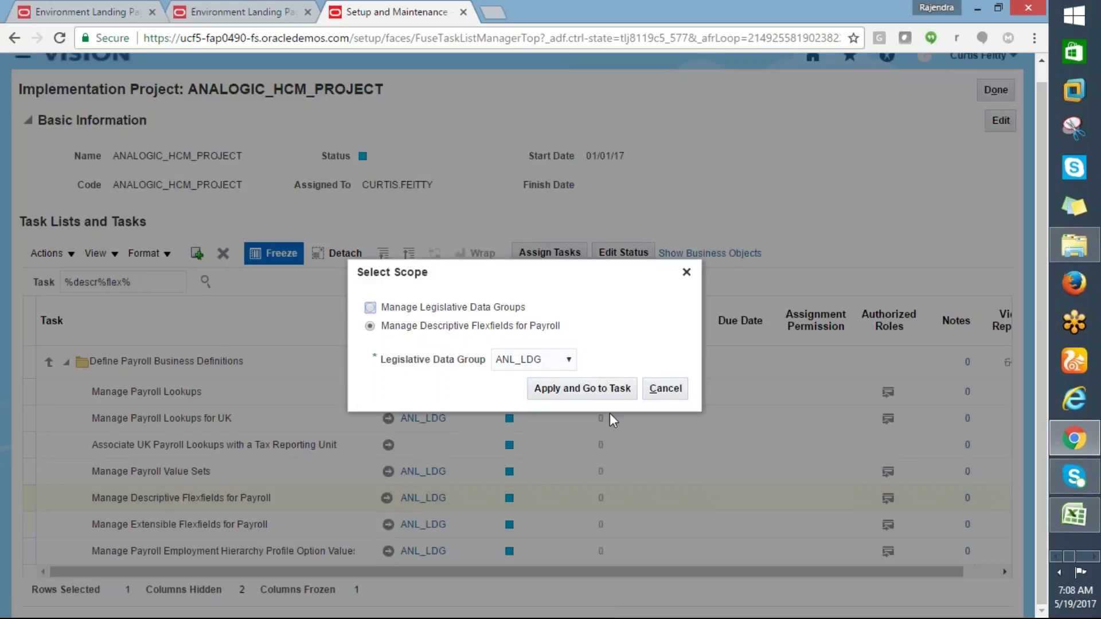
pyautogui.click(653, 389)
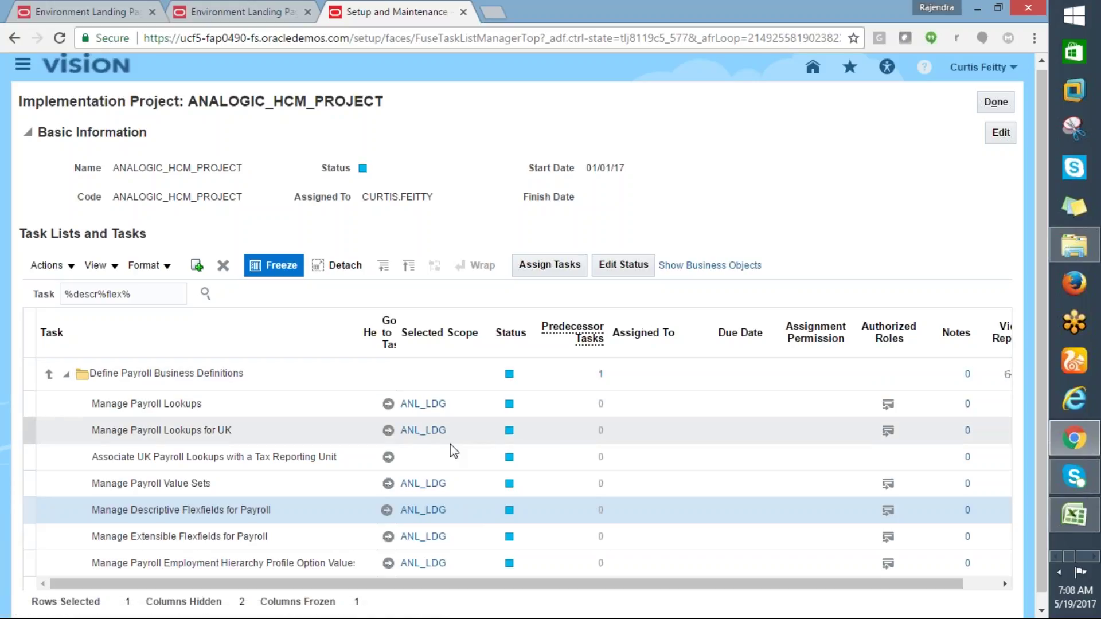
# Reopen ANALOGIC_HCM_PROJECT and run the '%desc%flex%' task search repeatedly
pyautogui.click(995, 102)
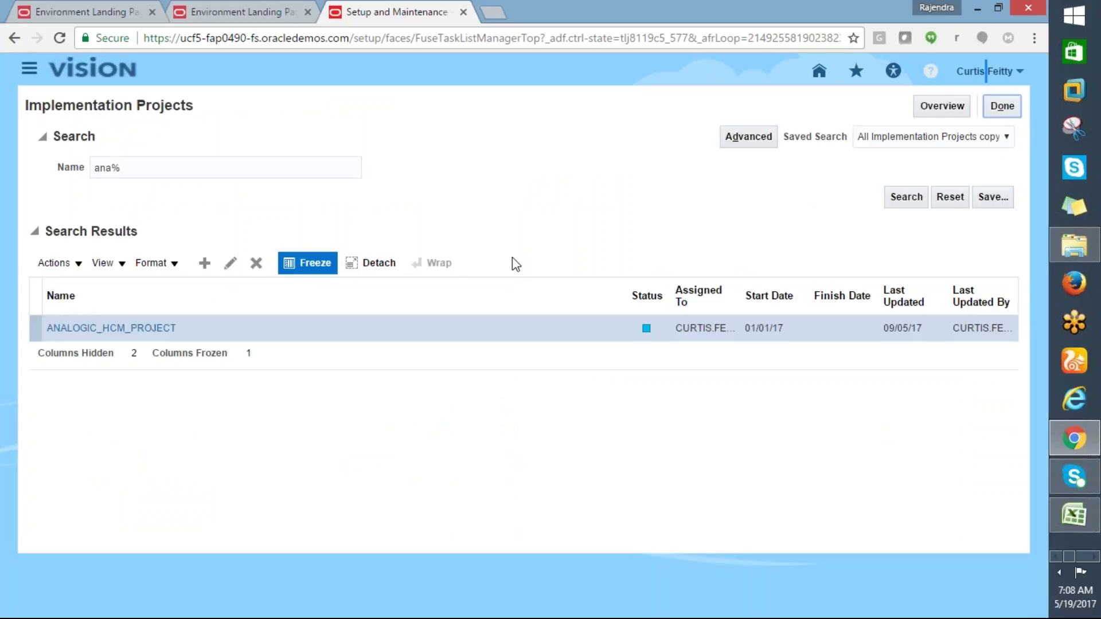
pyautogui.click(160, 331)
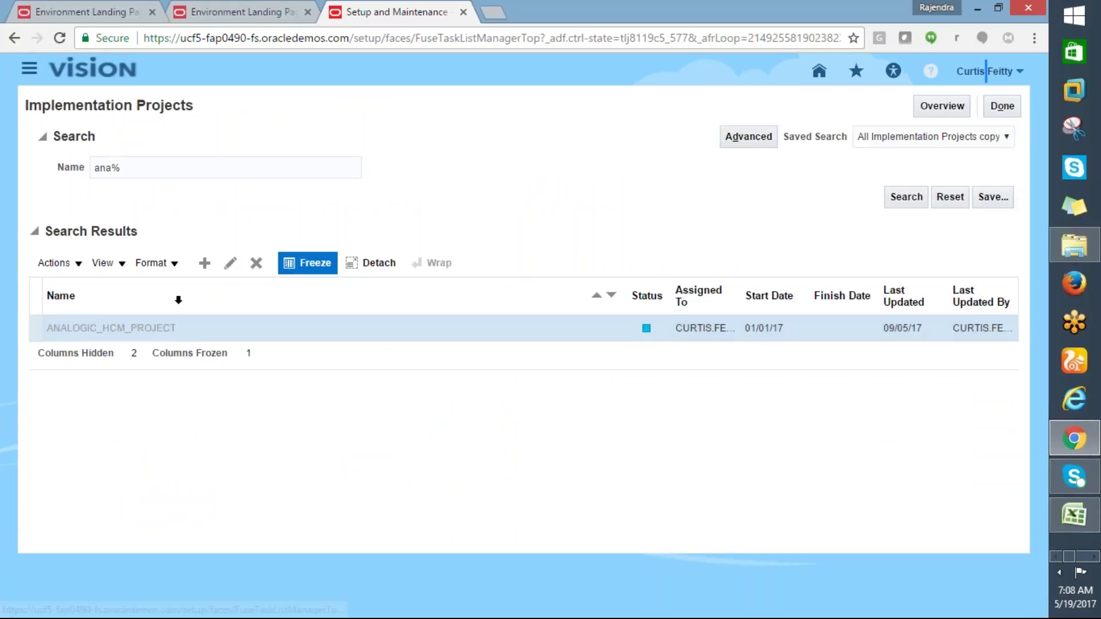
pyautogui.click(129, 300)
pyautogui.write('%desc%flex%')
pyautogui.click(211, 298)
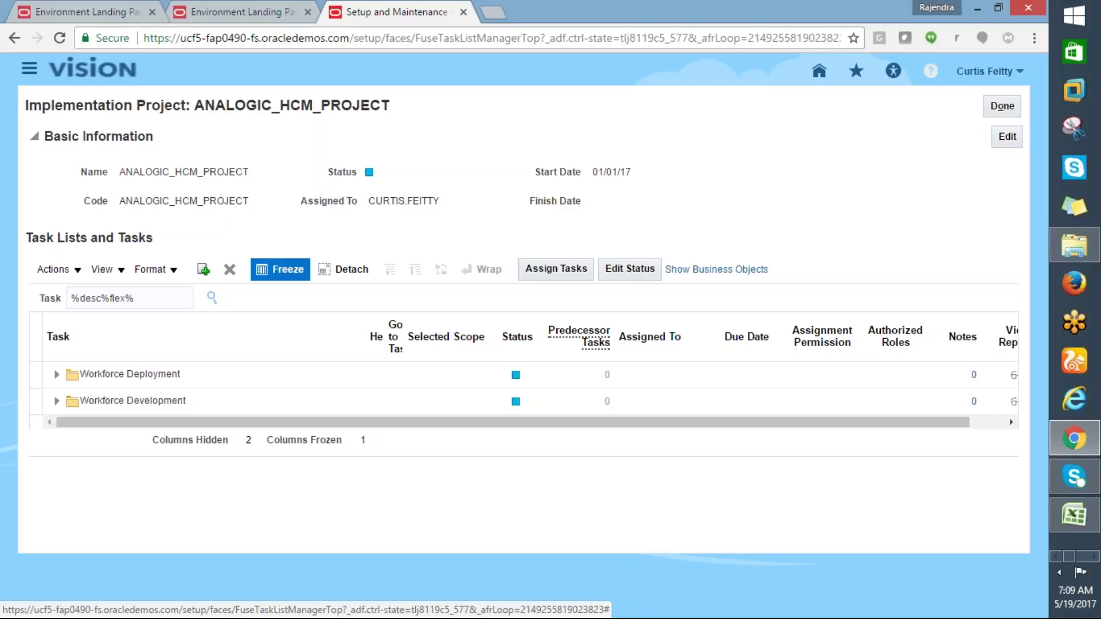
pyautogui.click(212, 298)
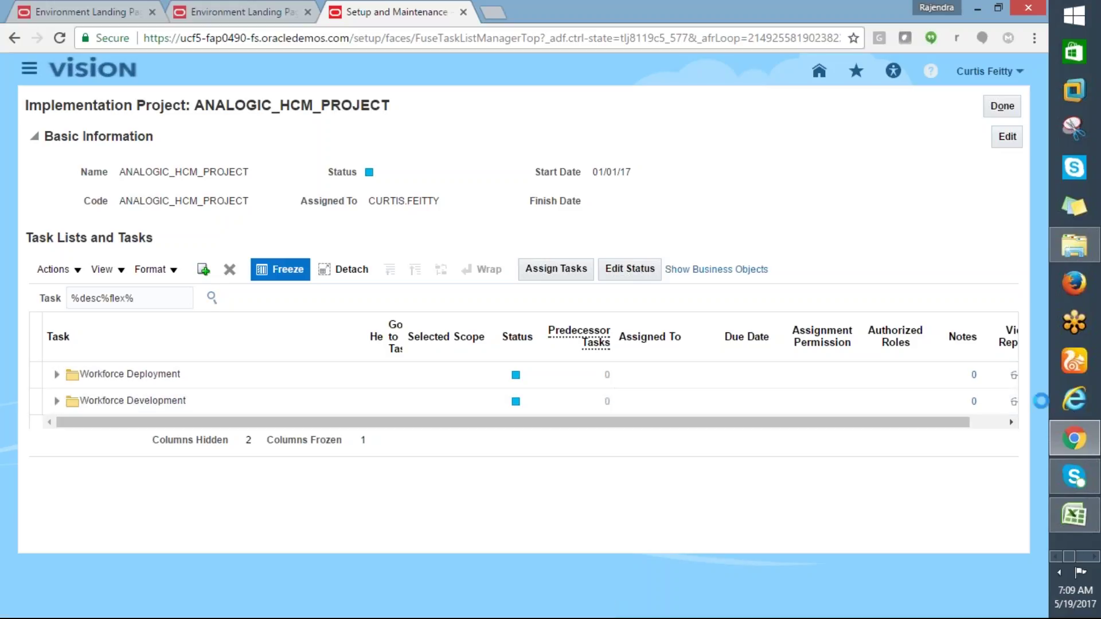
pyautogui.moveTo(914, 424); pyautogui.dragTo(795, 418)
pyautogui.click(213, 303)
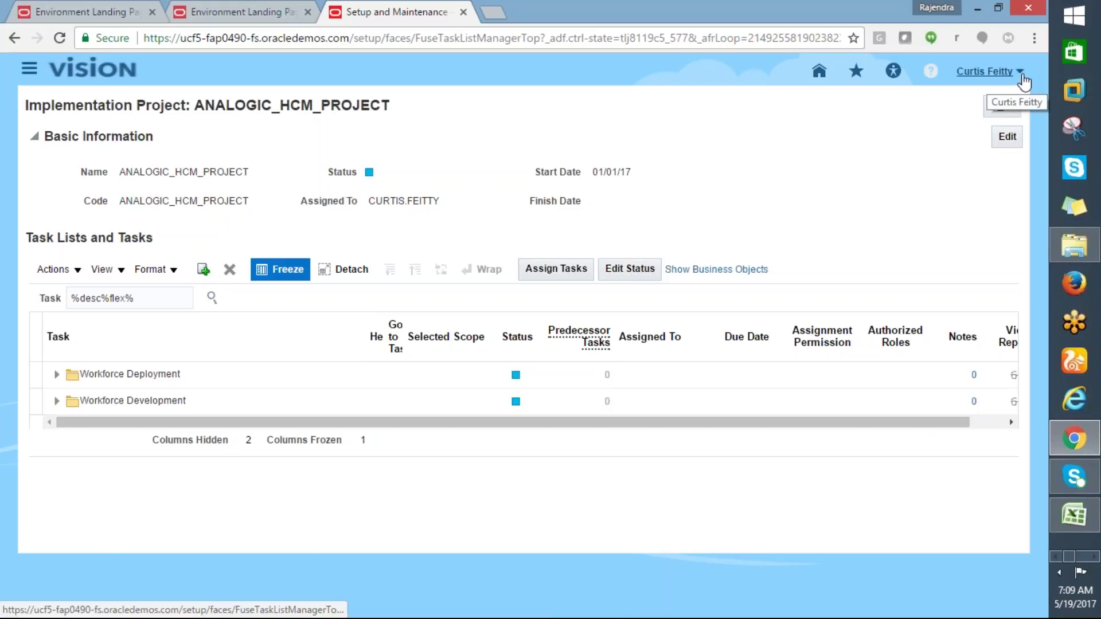
# Check the hidden system-tray icons while retrying the project page as the connection drops
pyautogui.click(1059, 573)
pyautogui.click(789, 484)
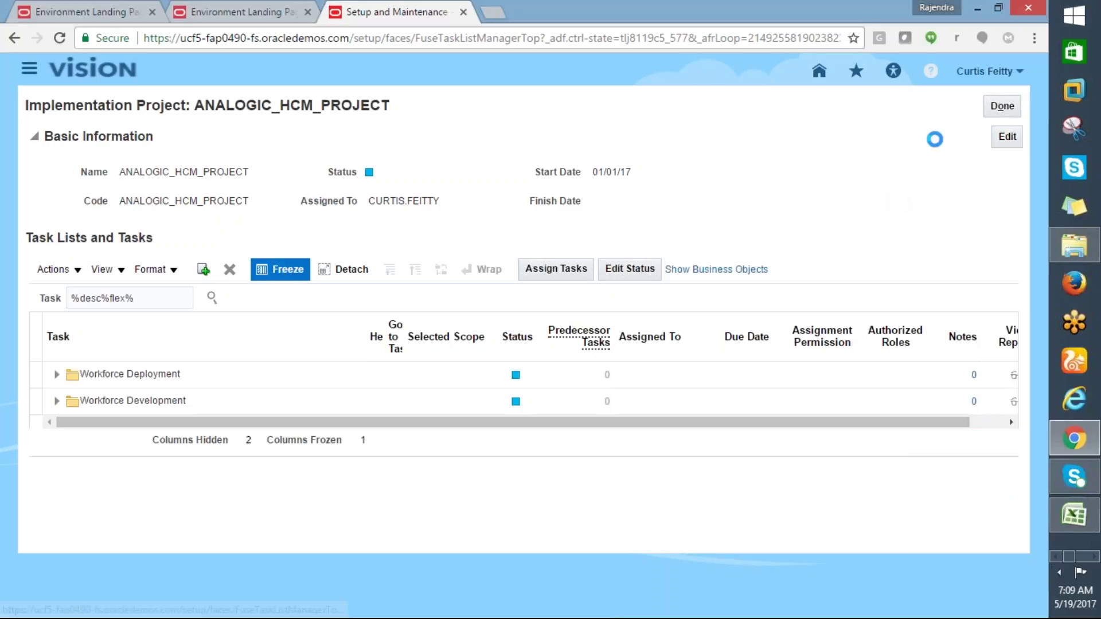
pyautogui.click(1004, 109)
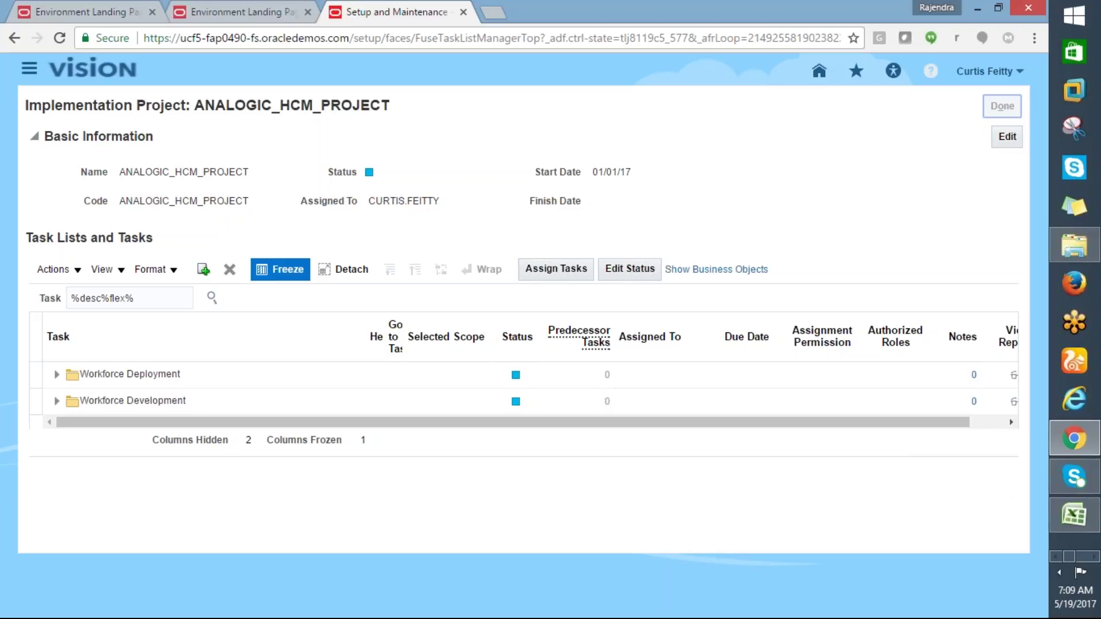
pyautogui.click(1007, 136)
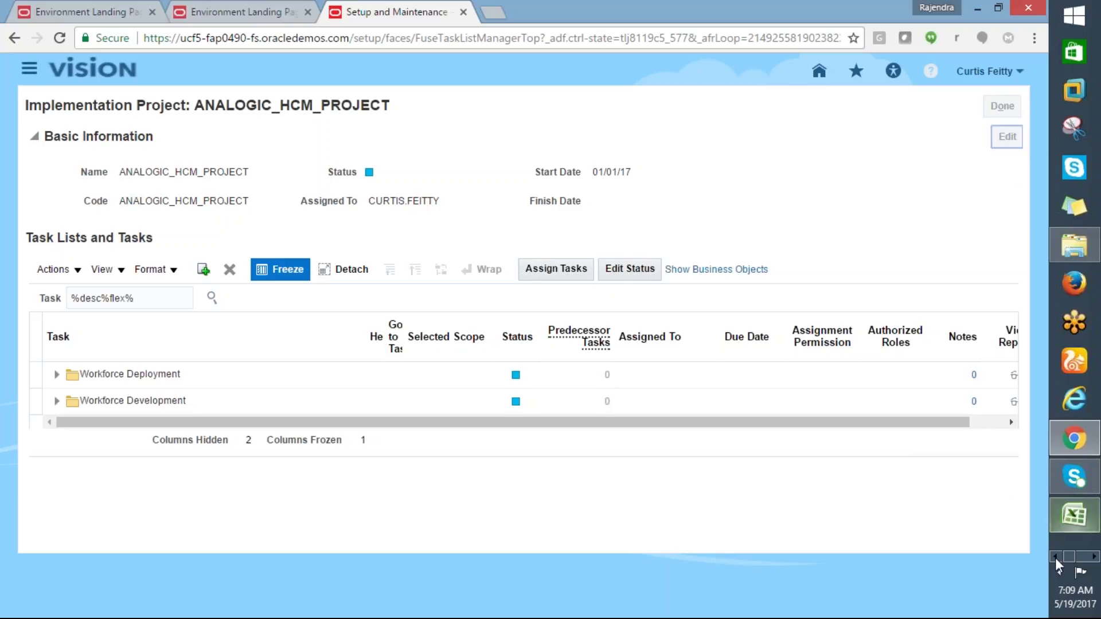
pyautogui.click(1059, 572)
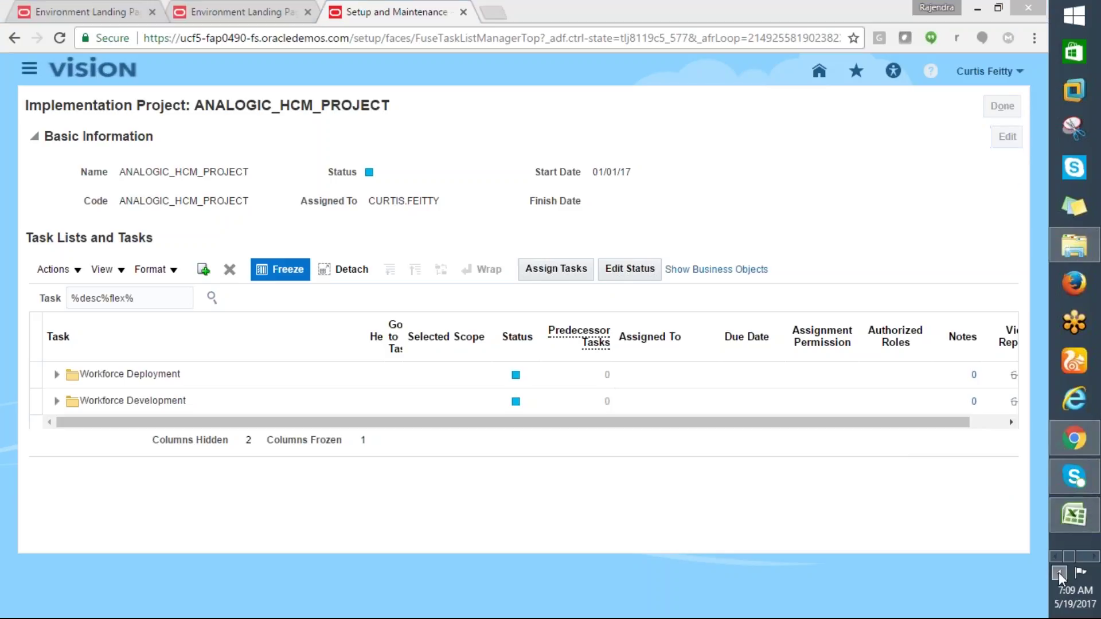
pyautogui.click(824, 452)
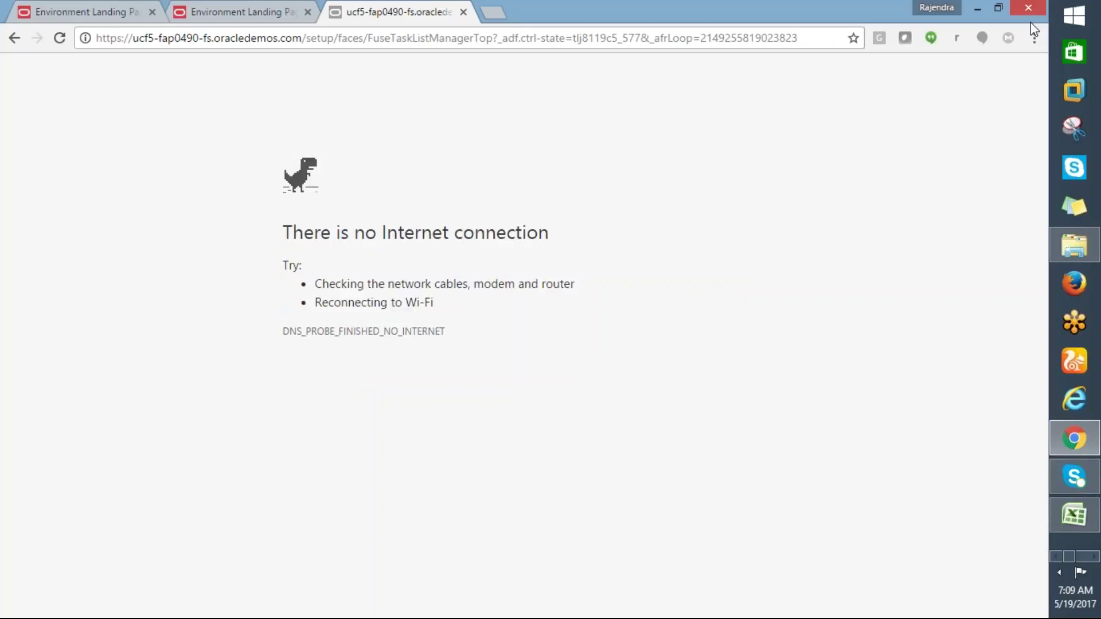
# Open the hidden system-tray icons and bring up the list of available networks
pyautogui.click(1058, 572)
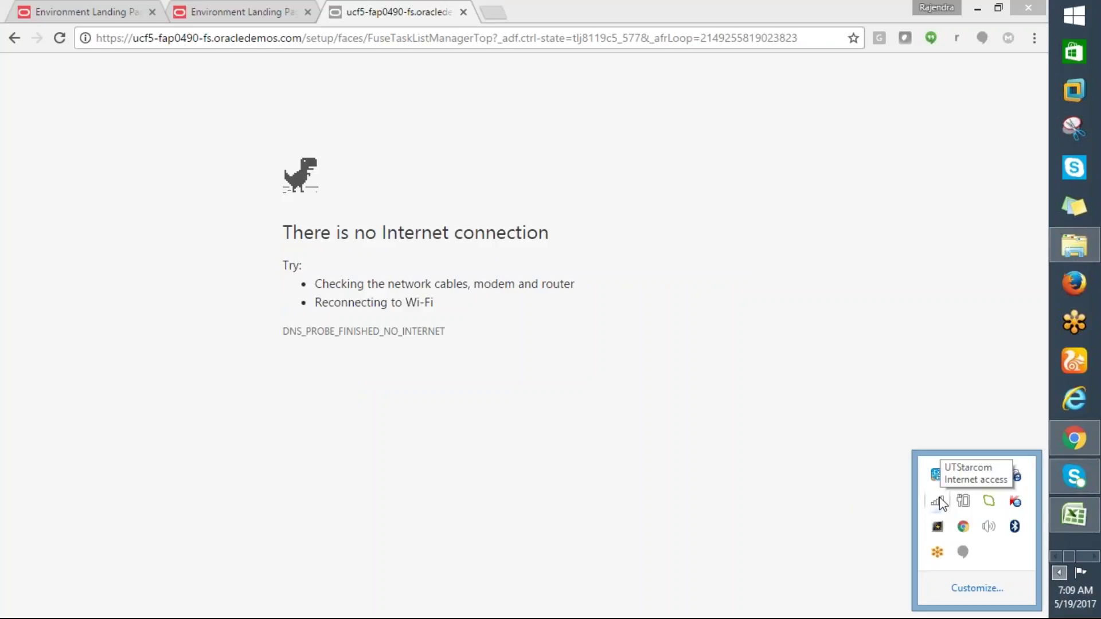
pyautogui.click(907, 468)
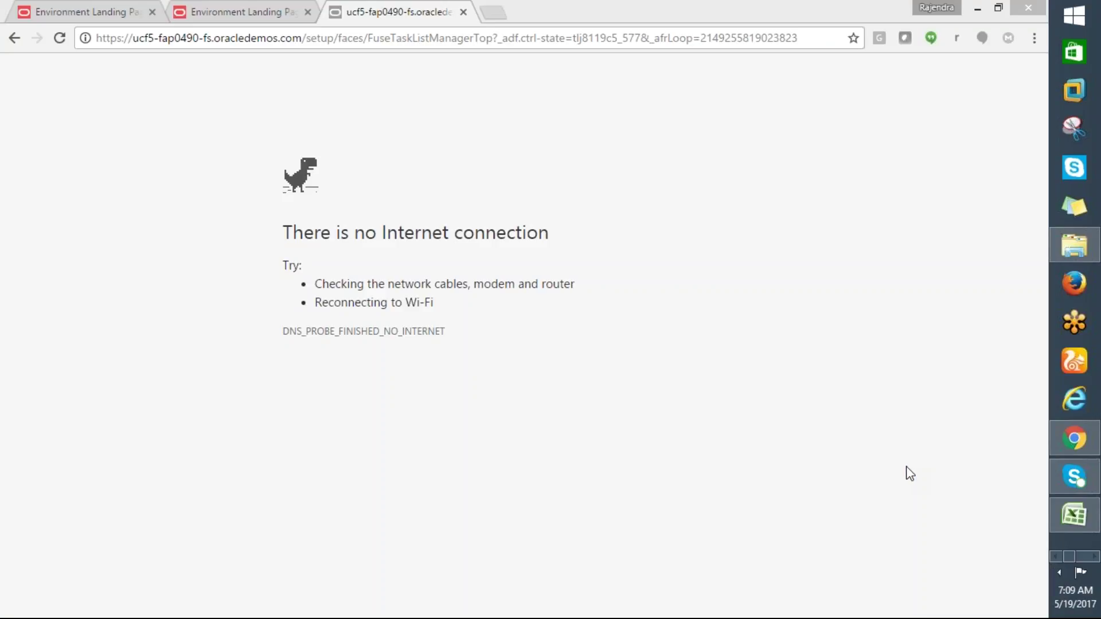
pyautogui.click(840, 401)
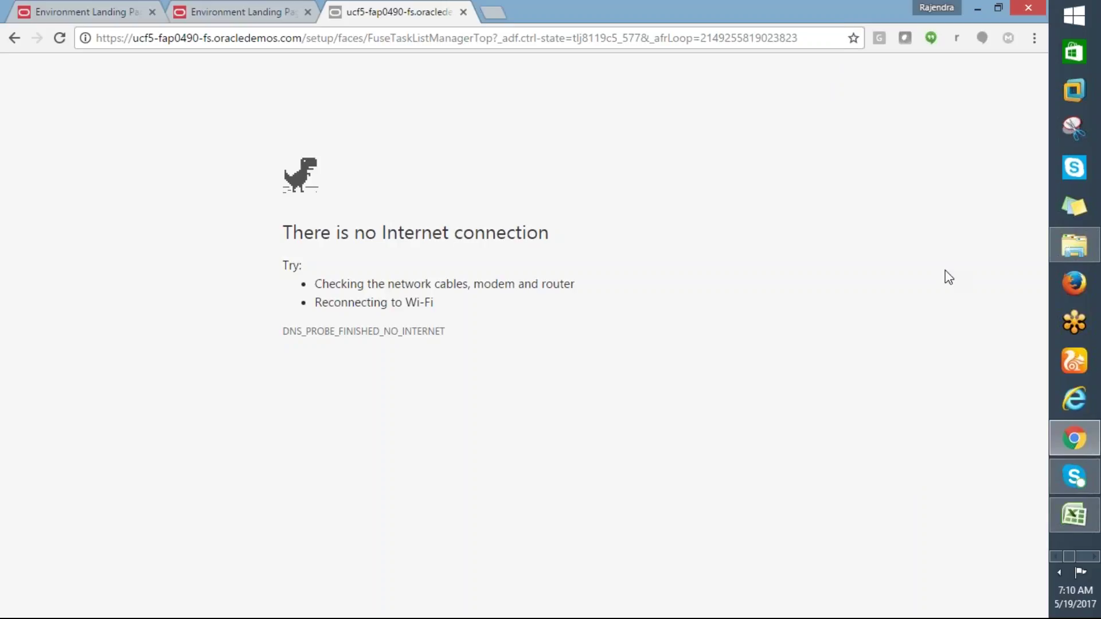
pyautogui.click(1058, 572)
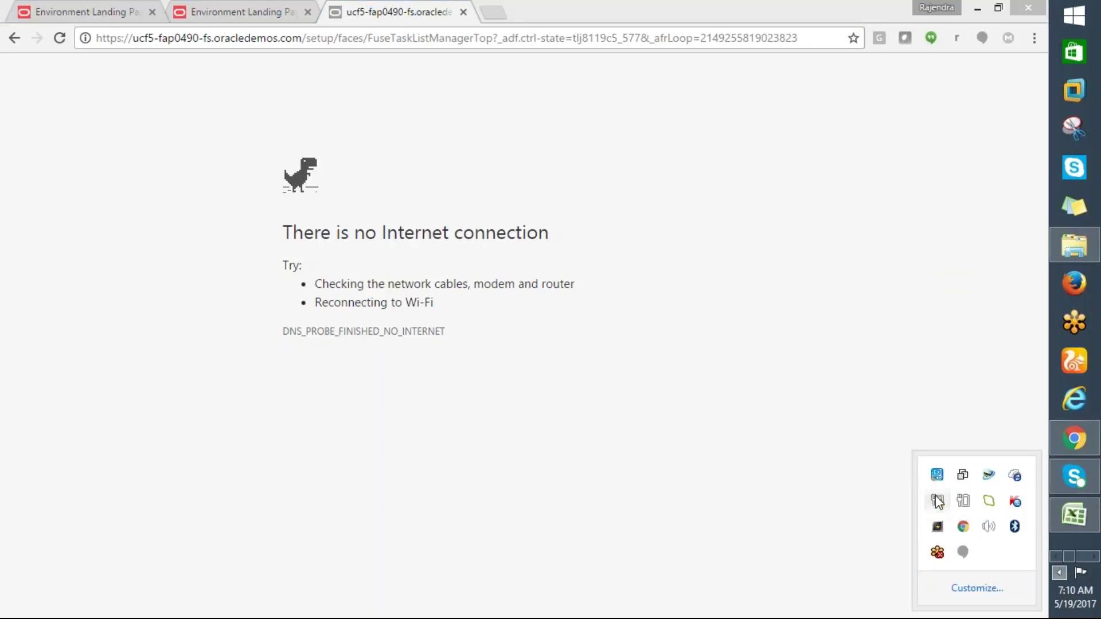
pyautogui.click(937, 501)
# Disconnect and reconnect the UTStarcom Wi-Fi network, then close the Networks panel
pyautogui.click(930, 497)
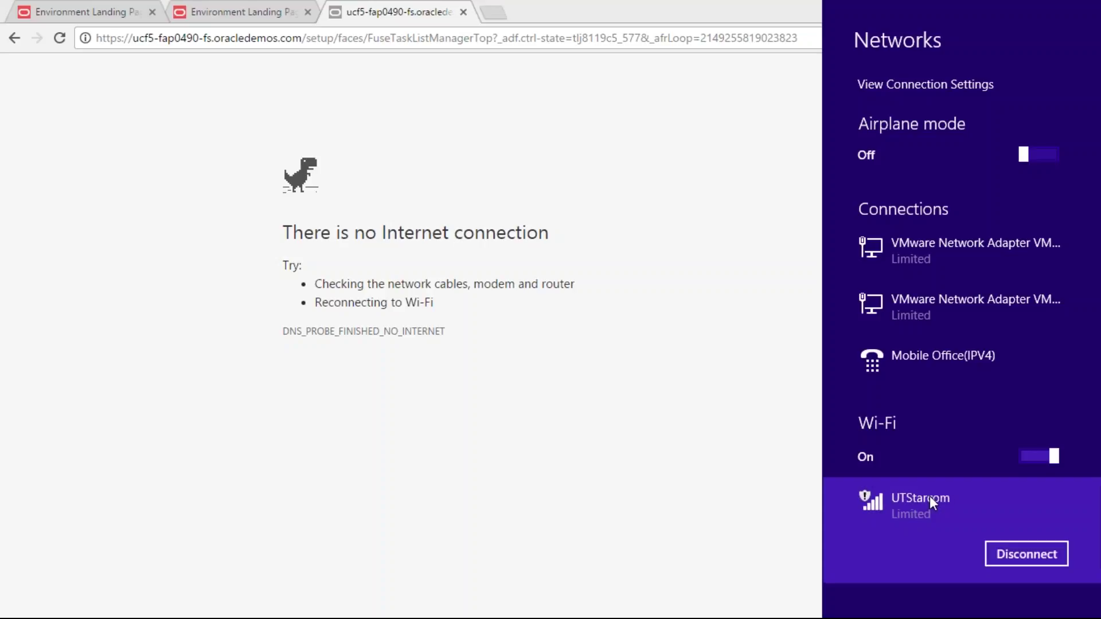
pyautogui.click(999, 556)
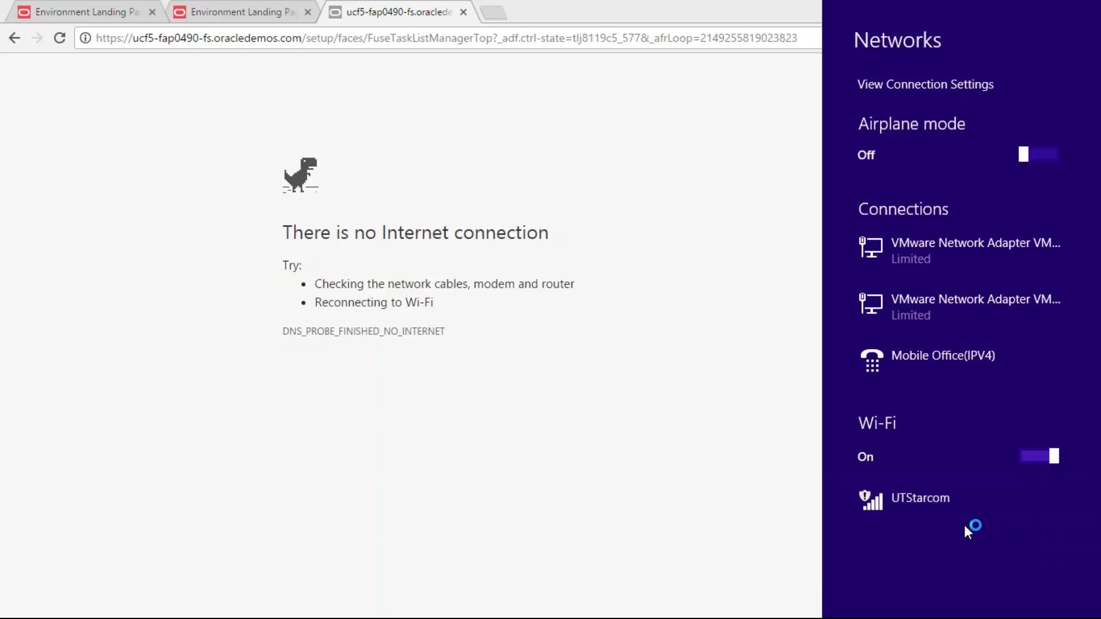
pyautogui.click(940, 504)
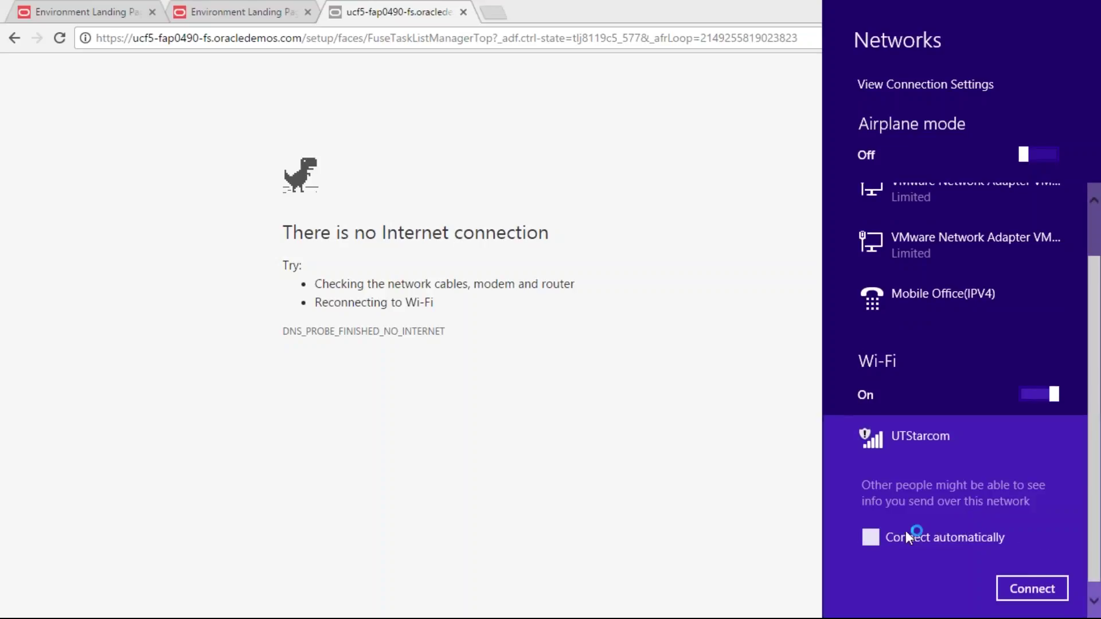
pyautogui.click(1035, 591)
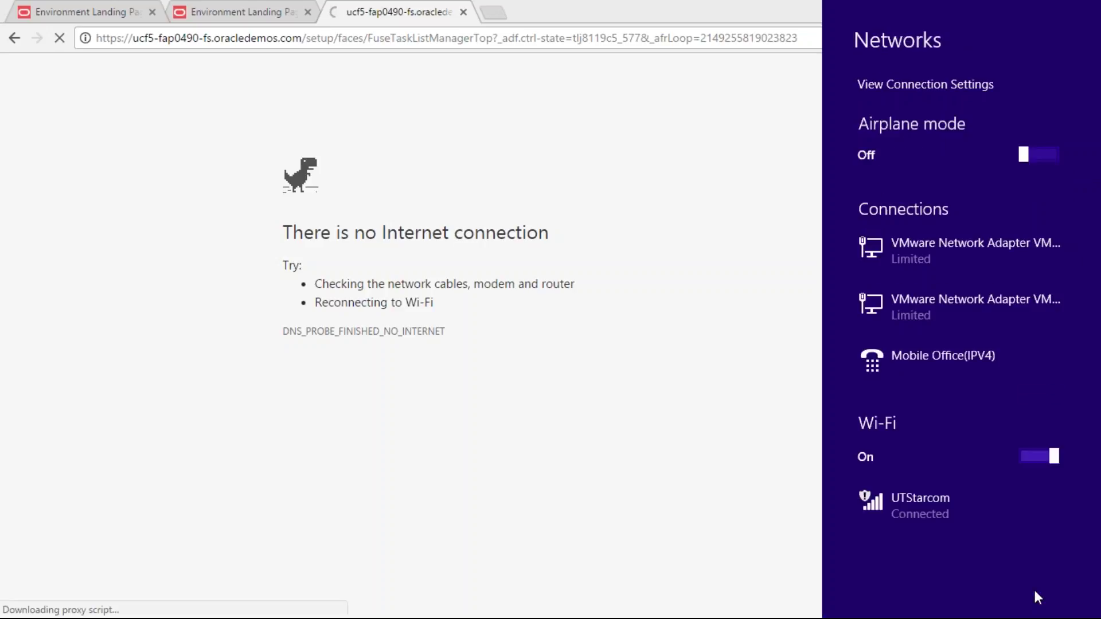
pyautogui.click(778, 432)
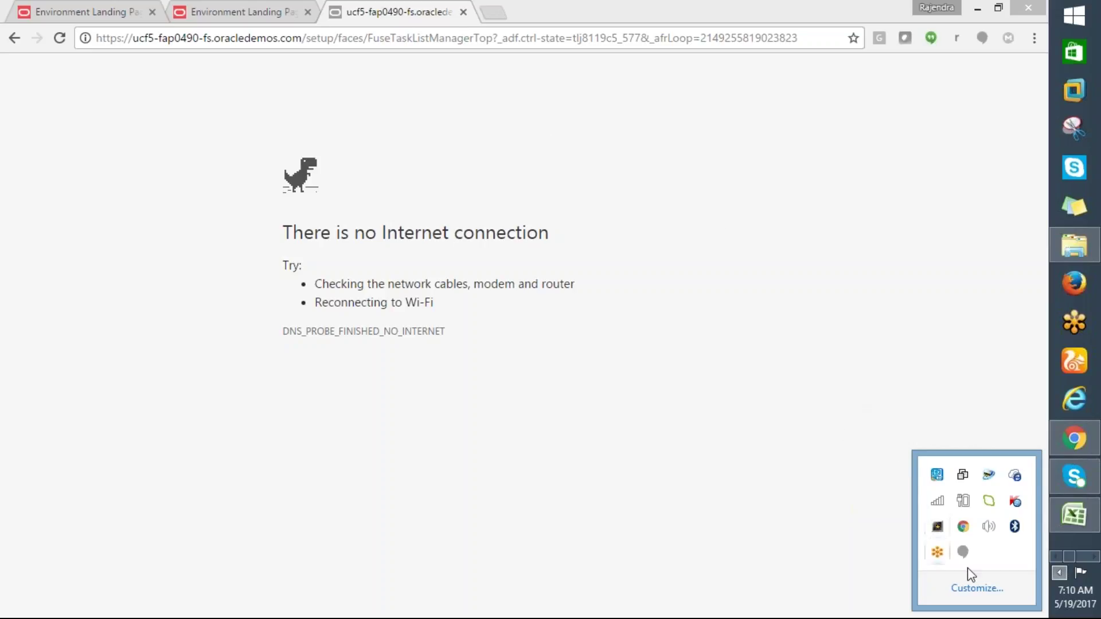
# Return to the browser, dismiss the tray overflow and page through the taskbar apps
pyautogui.click(738, 423)
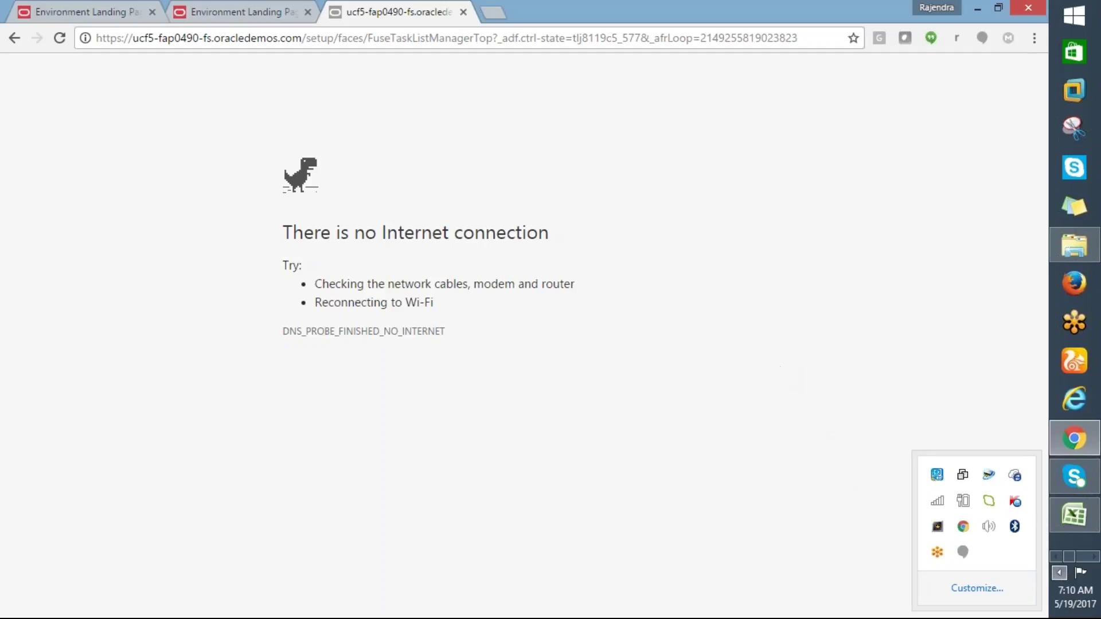
pyautogui.click(1058, 576)
pyautogui.click(1059, 573)
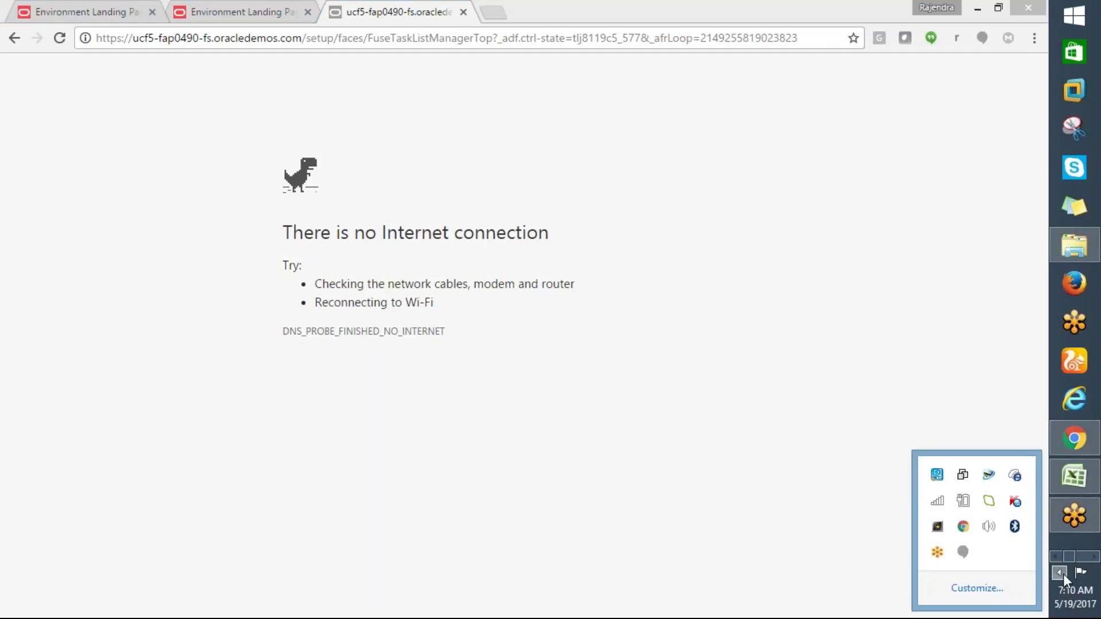
pyautogui.click(1093, 557)
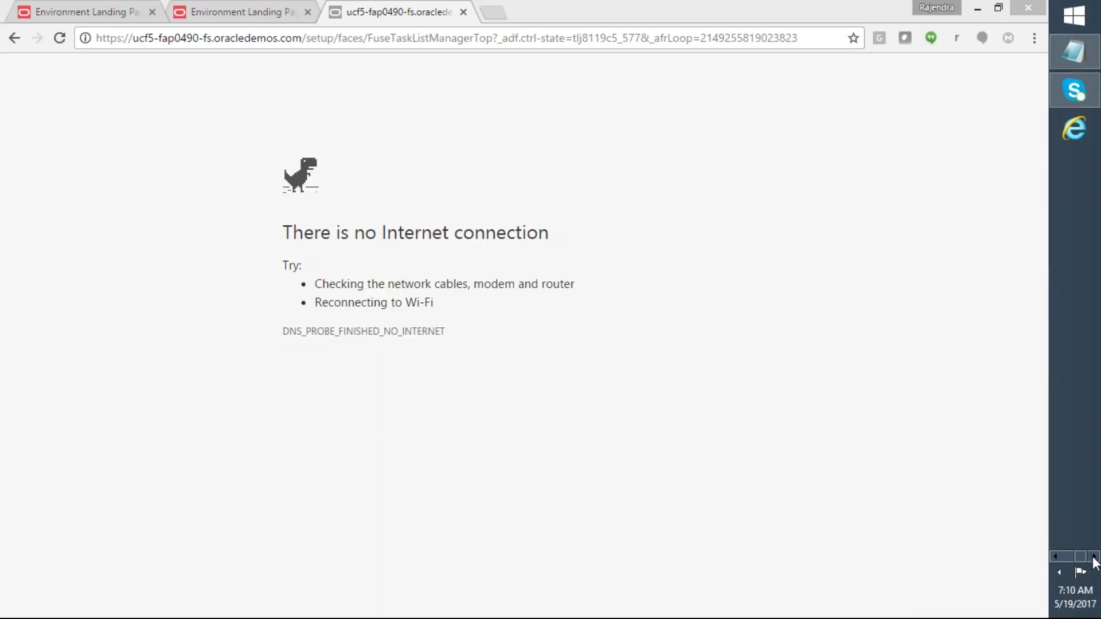
# Copy the main.html landing-page URL from Notepad's Login file and load it in Chrome
pyautogui.click(1073, 57)
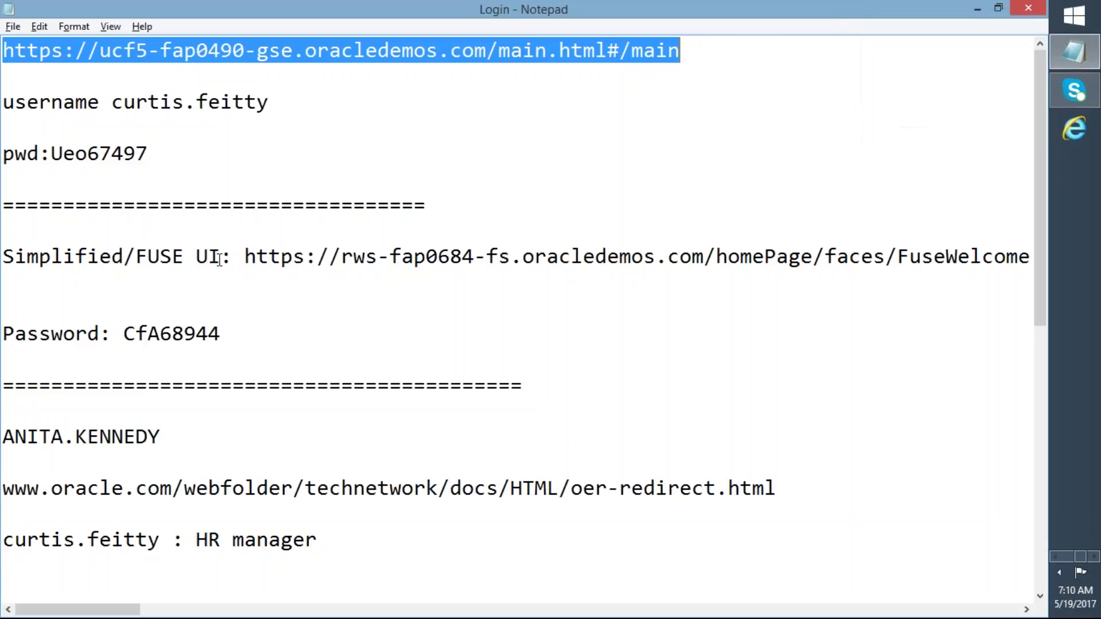
pyautogui.click(648, 93)
pyautogui.moveTo(678, 52); pyautogui.dragTo(2, 54)
pyautogui.hotkey('ctrl', 'c')
pyautogui.hotkey('alt', 'Tab')
pyautogui.click(181, 40)
pyautogui.hotkey('ctrl', 'v')
pyautogui.press('Return')
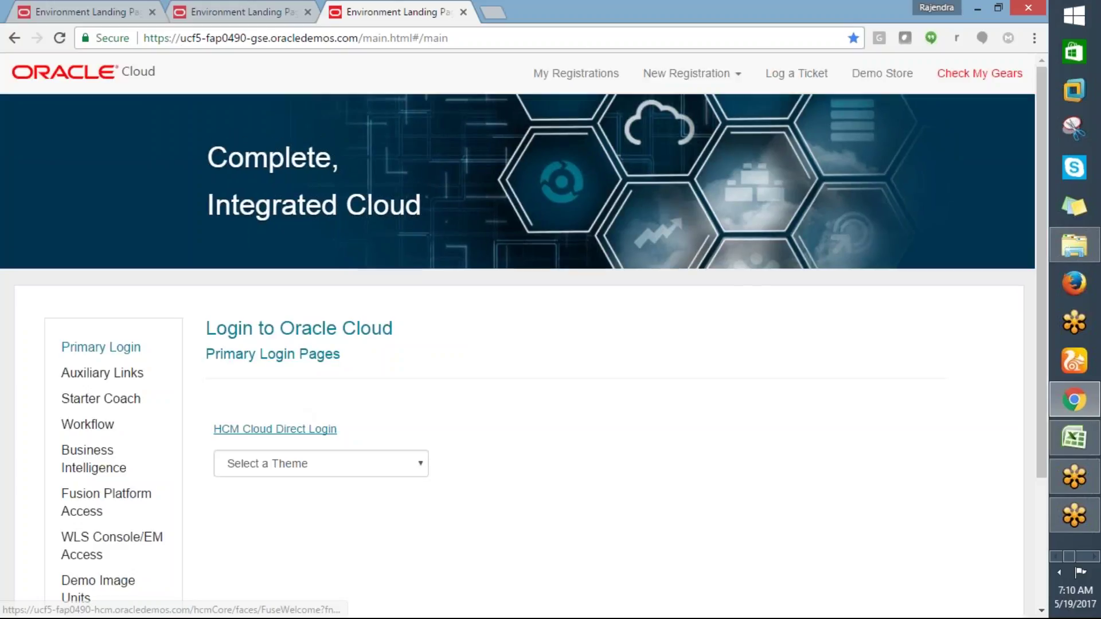
# Open the HCM Cloud Direct Login link from the landing page in a new tab
pyautogui.click(284, 432)
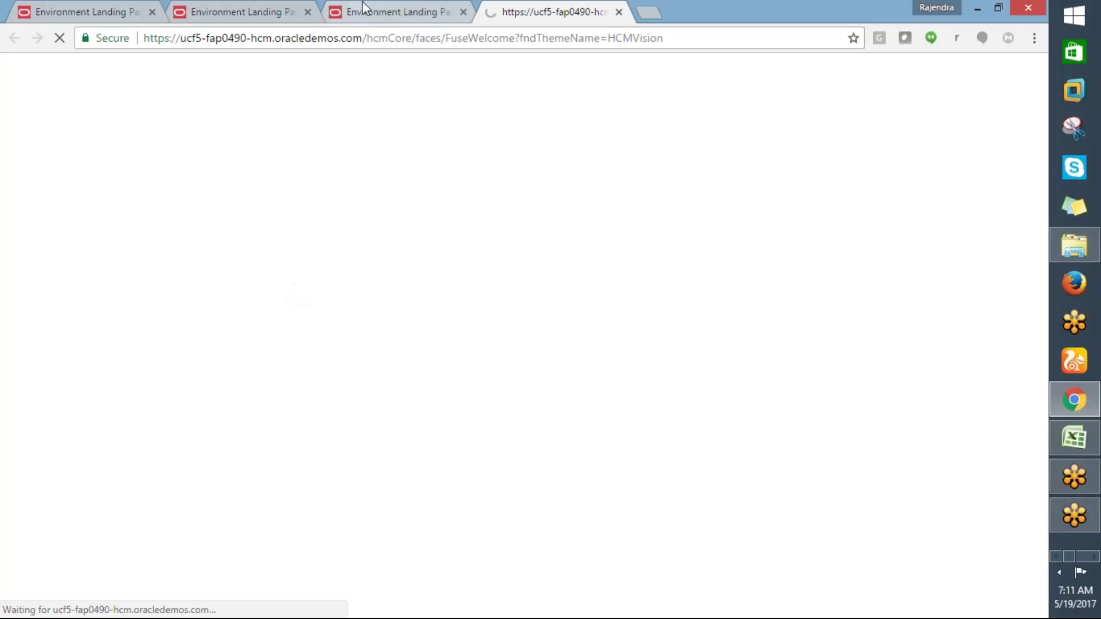
pyautogui.click(367, 10)
pyautogui.click(278, 430)
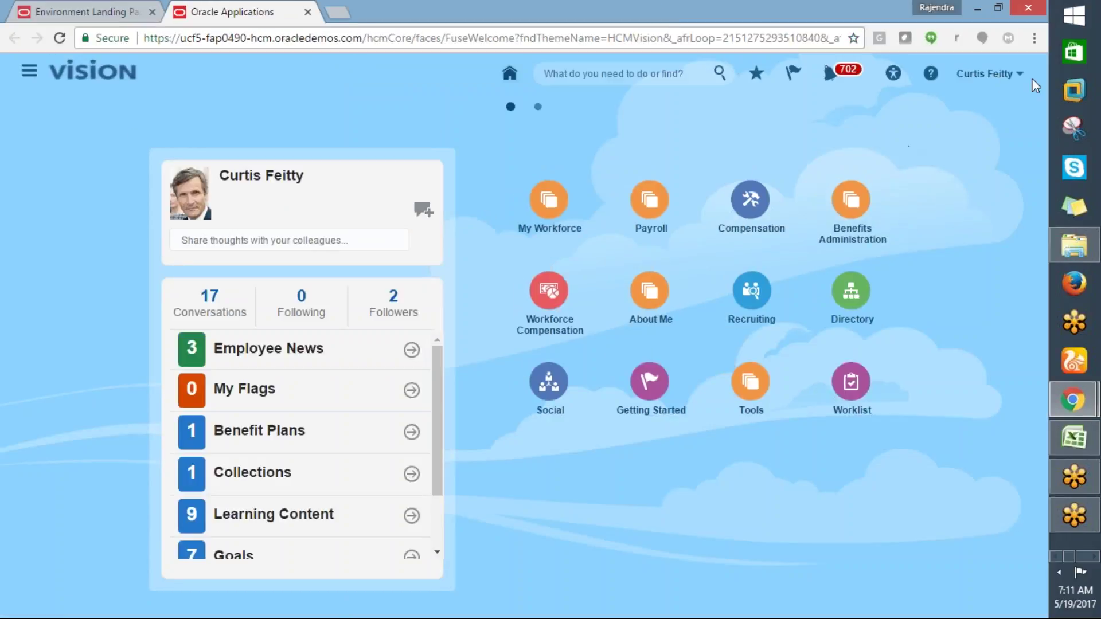
pyautogui.click(1066, 38)
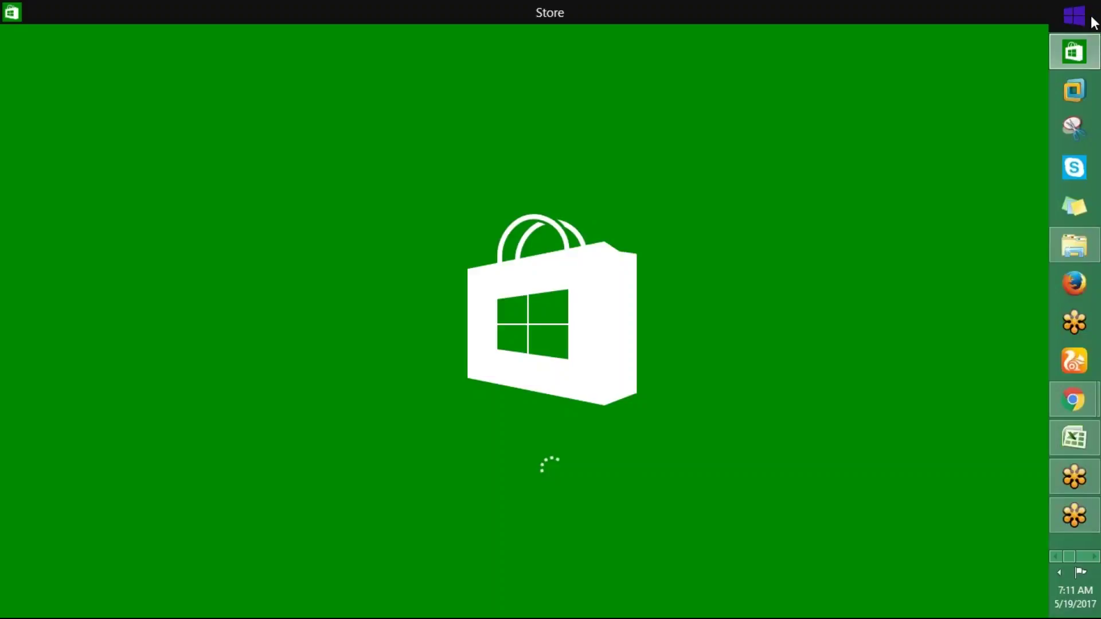
pyautogui.click(1060, 245)
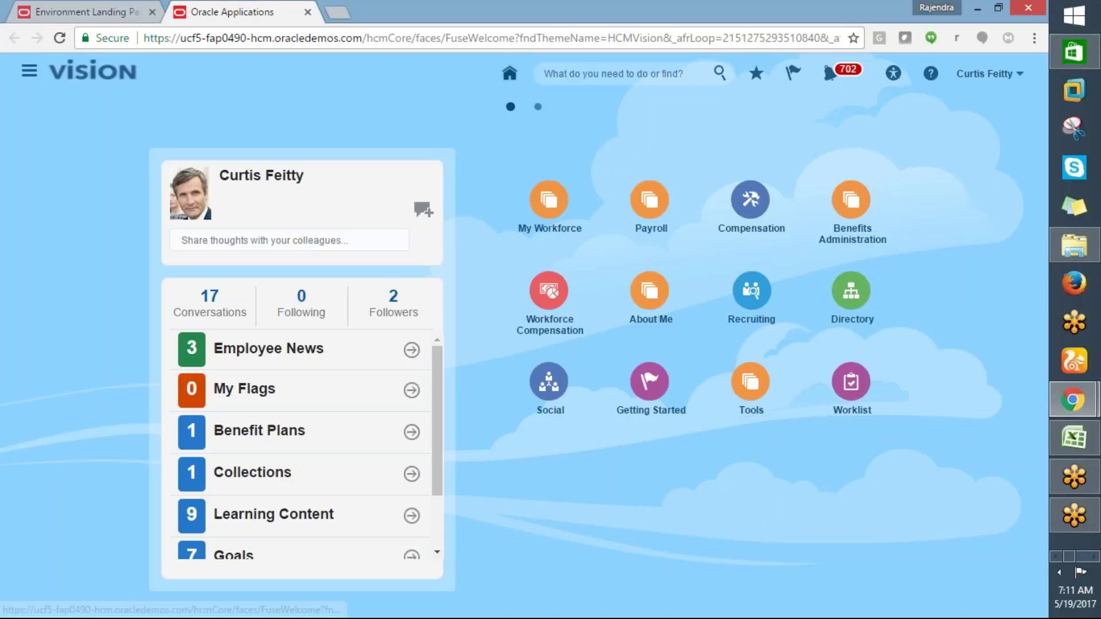
# Go to Setup and Maintenance from the user menu and open Implementation Projects
pyautogui.click(1022, 76)
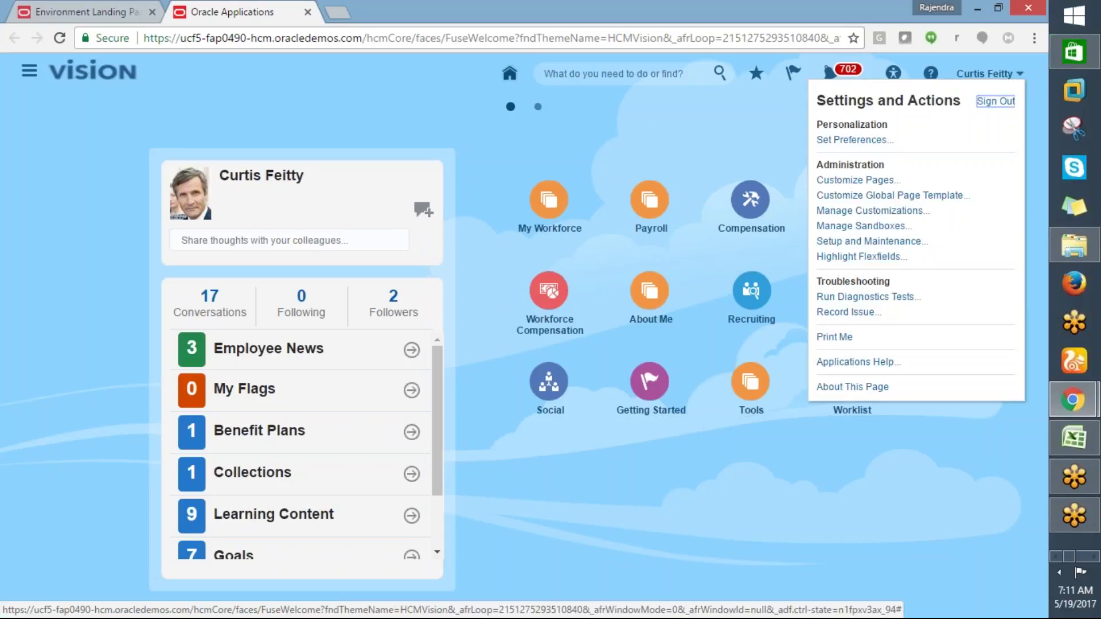
pyautogui.click(838, 244)
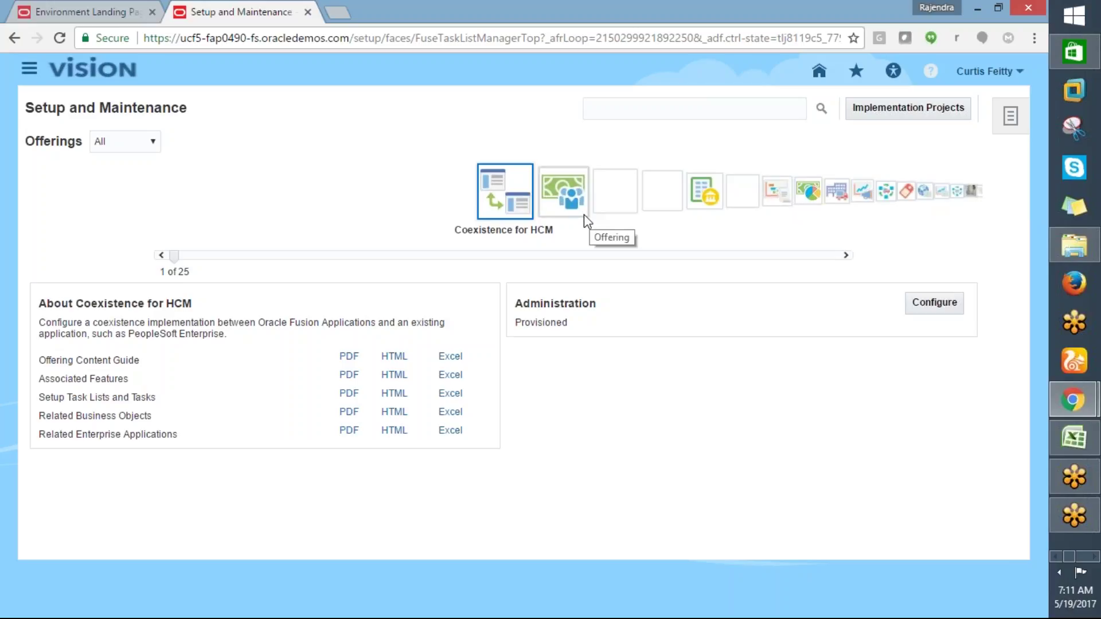
pyautogui.click(665, 201)
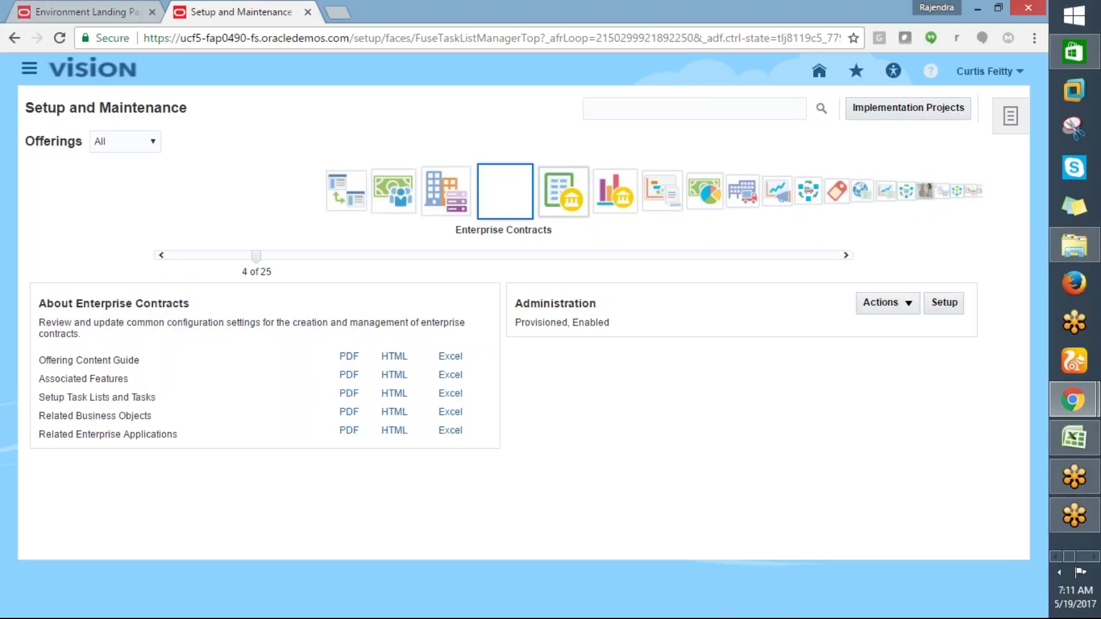
pyautogui.click(559, 195)
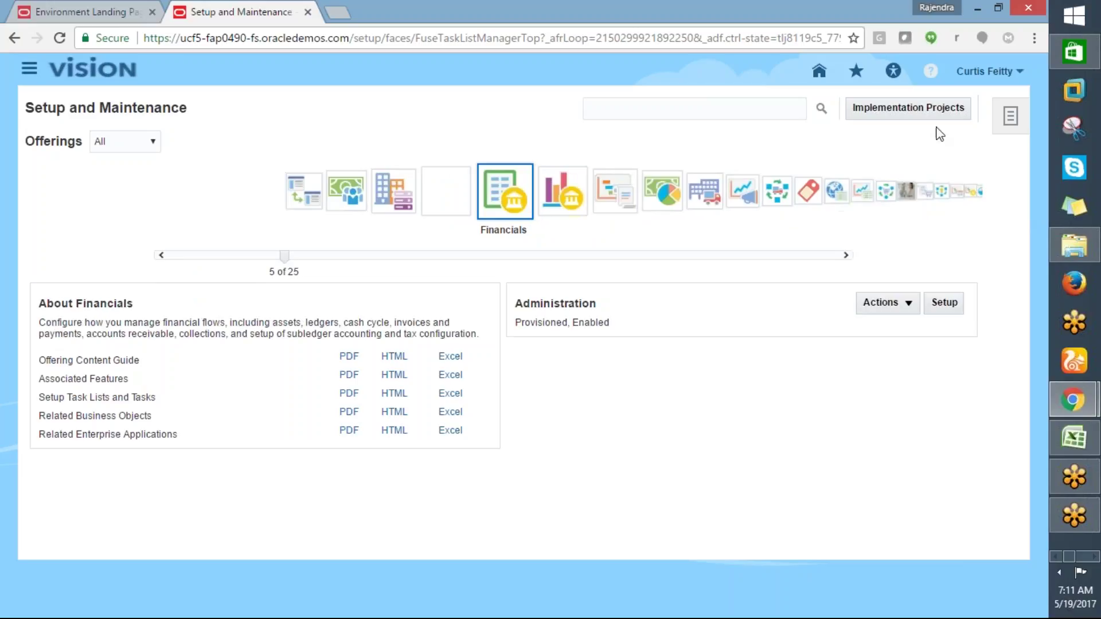
pyautogui.click(910, 113)
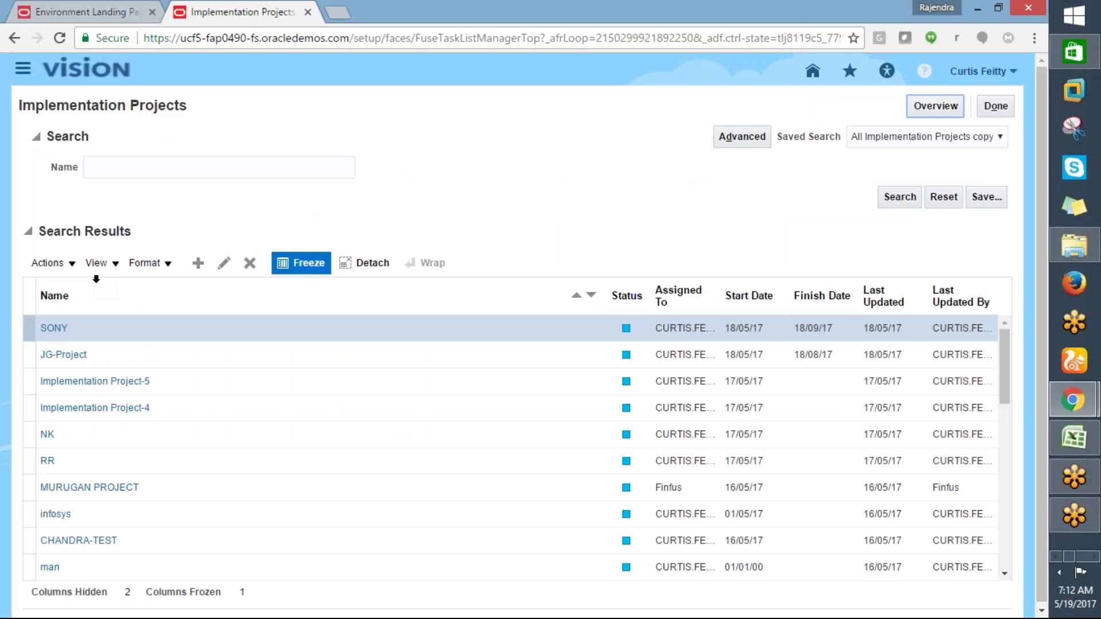
# Search implementation projects for %ANAL% and open ANALOGIC_HCM_PROJECT
pyautogui.click(102, 177)
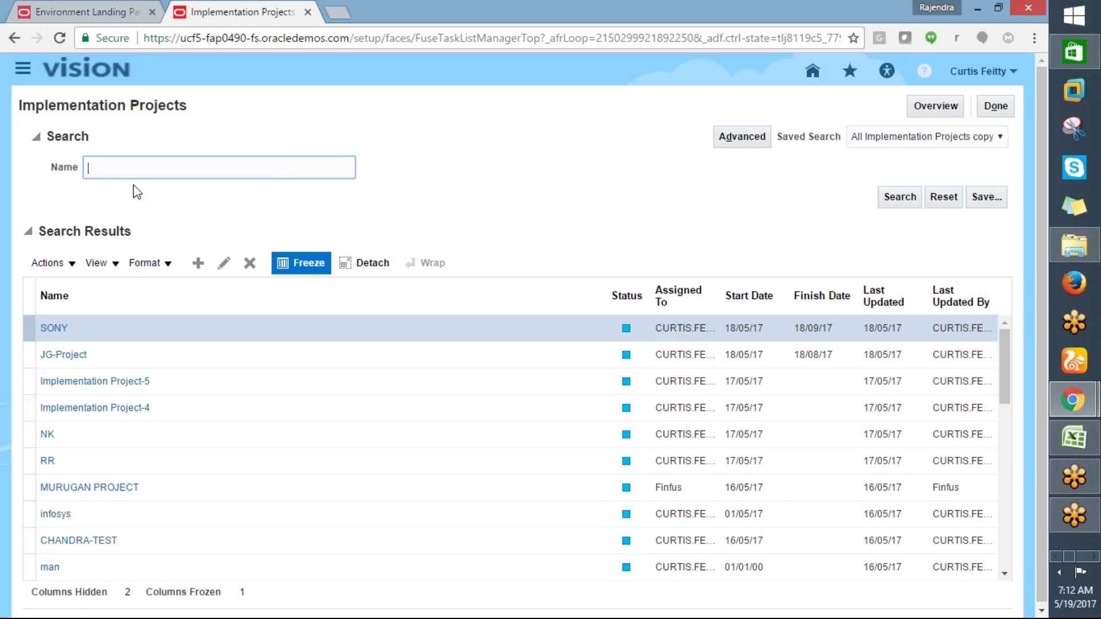
pyautogui.write('%ANAL%')
pyautogui.click(901, 197)
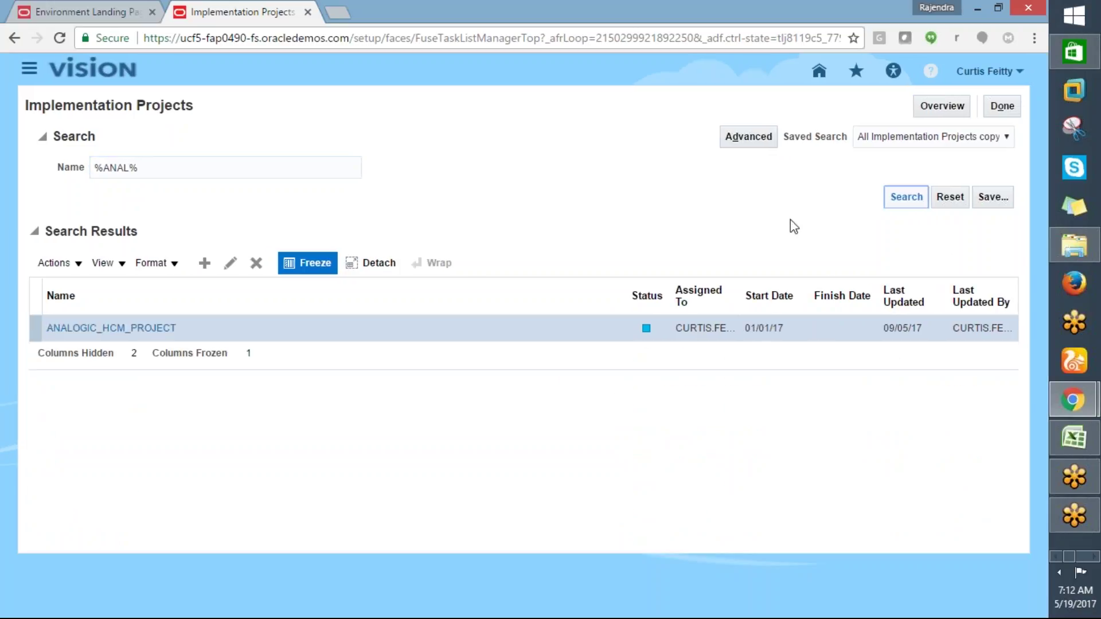
pyautogui.click(159, 329)
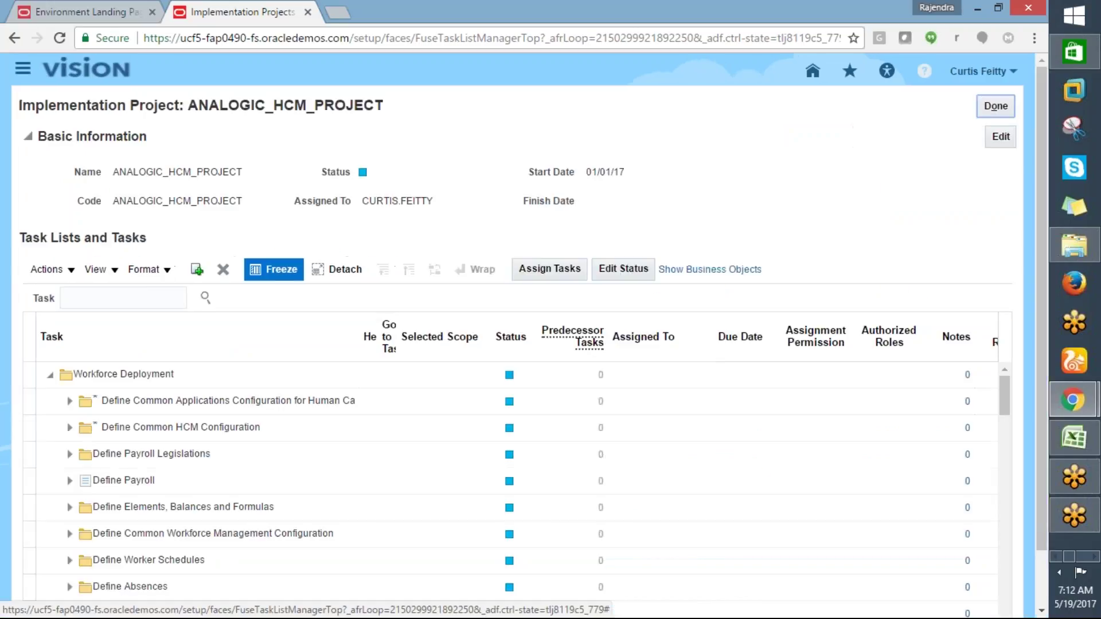
# Start a task search in ANALOGIC_HCM_PROJECT, typing %Descrip and trimming it back to %
pyautogui.click(125, 298)
pyautogui.click(125, 299)
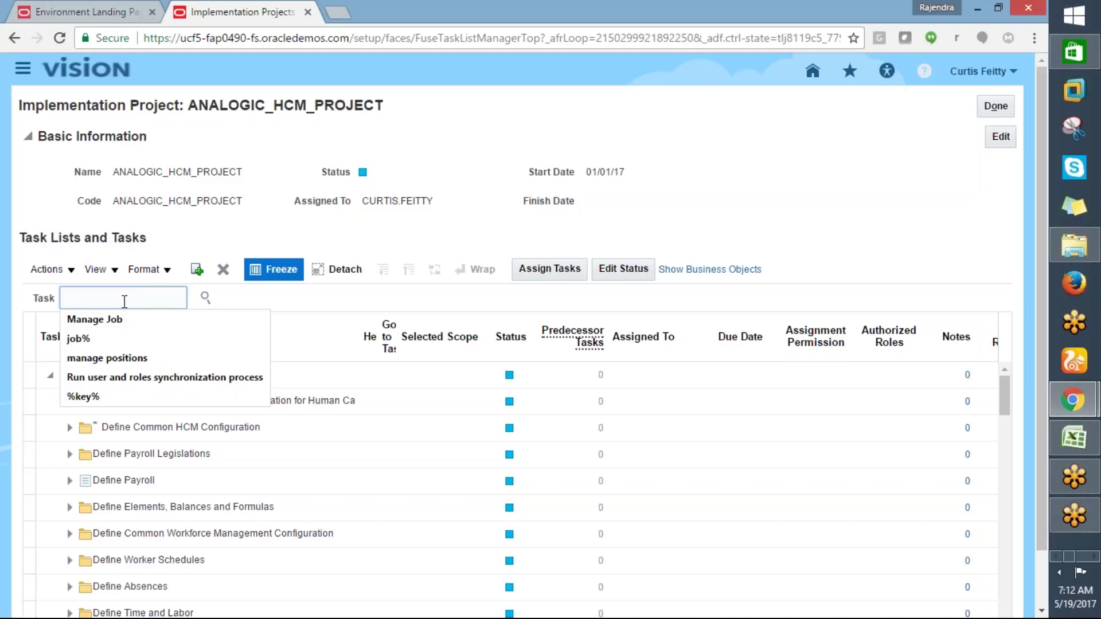
pyautogui.write('%')
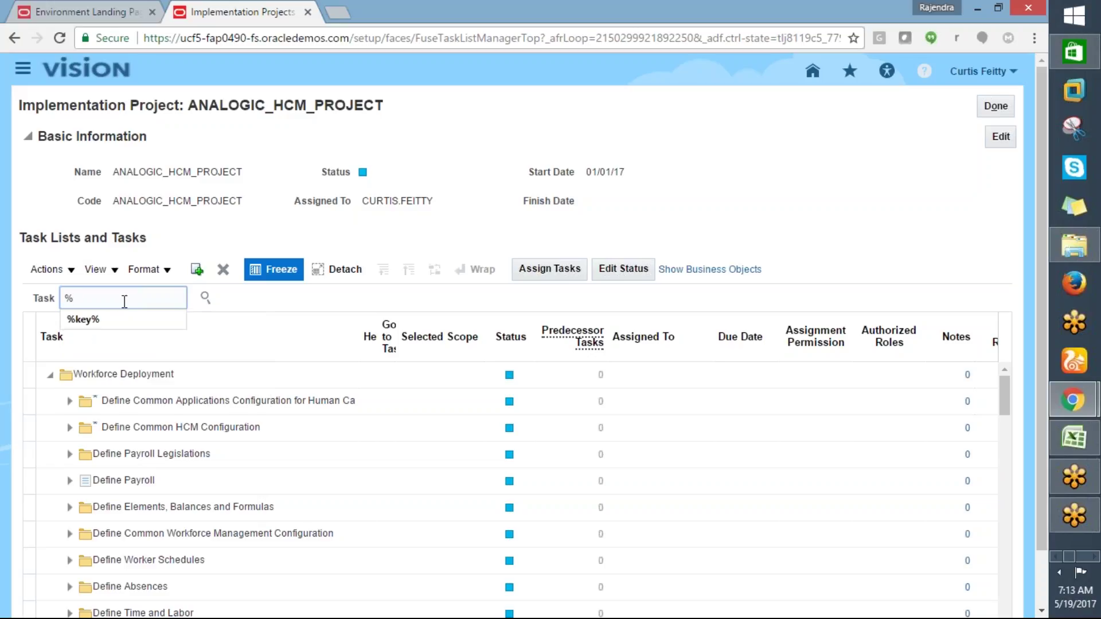
pyautogui.write('Des')
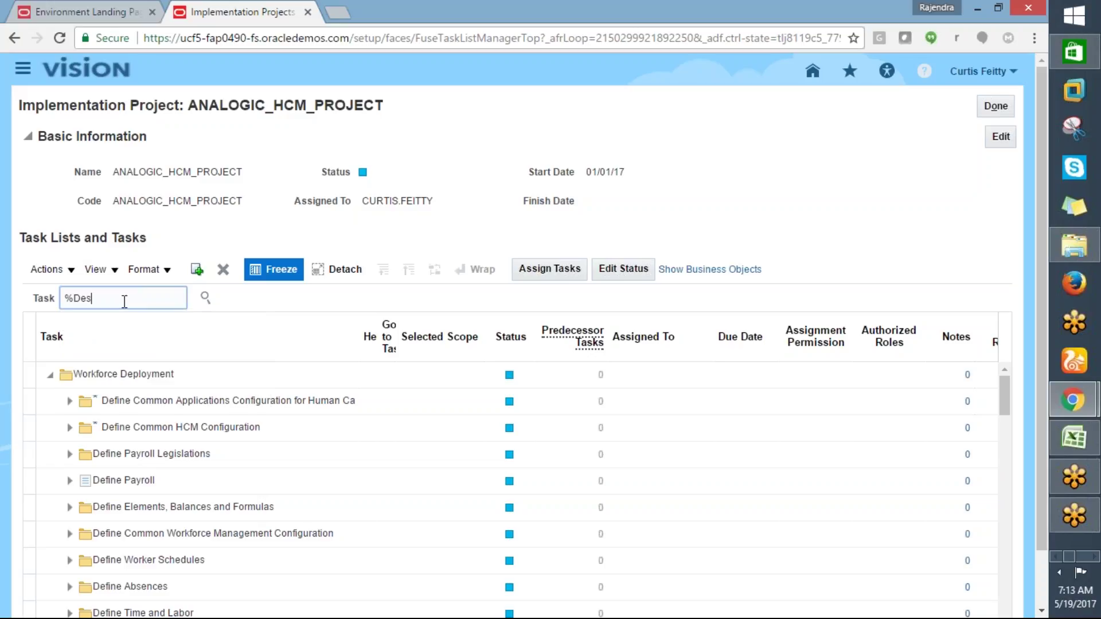
pyautogui.write('crip')
pyautogui.press('BackSpace')
pyautogui.press('BackSpace')
pyautogui.press('BackSpace')
pyautogui.press('BackSpace')
pyautogui.press('BackSpace')
pyautogui.press('BackSpace')
pyautogui.press('BackSpace')
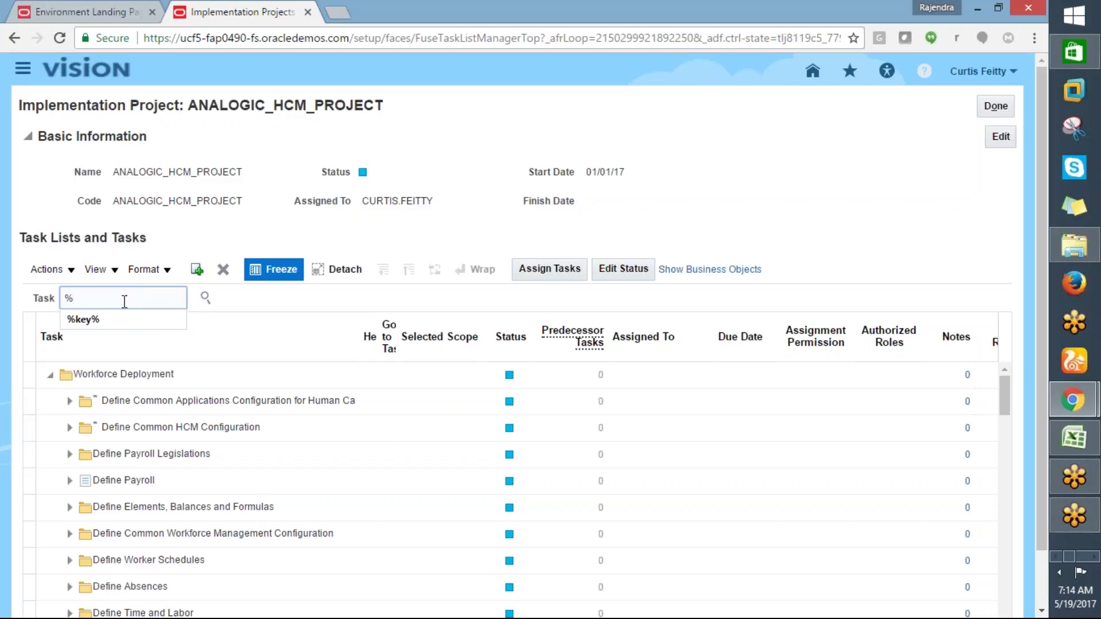
# Search the project's tasks for %desc%flex% and scroll through the results
pyautogui.write('desc')
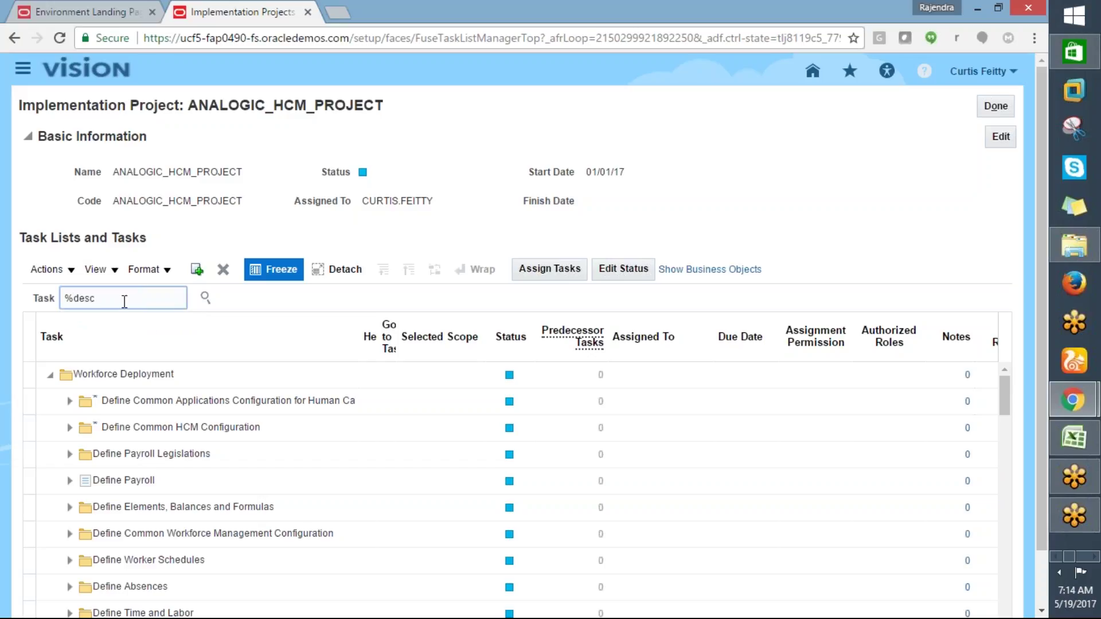
pyautogui.write('%flex%')
pyautogui.click(206, 299)
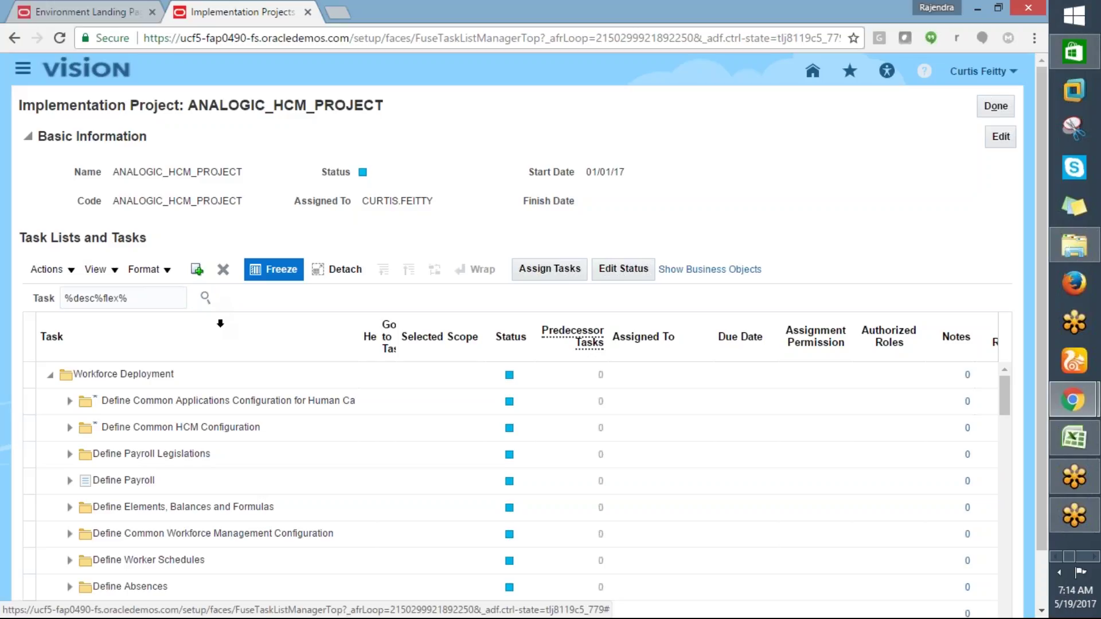
pyautogui.moveTo(1041, 408); pyautogui.dragTo(1042, 448)
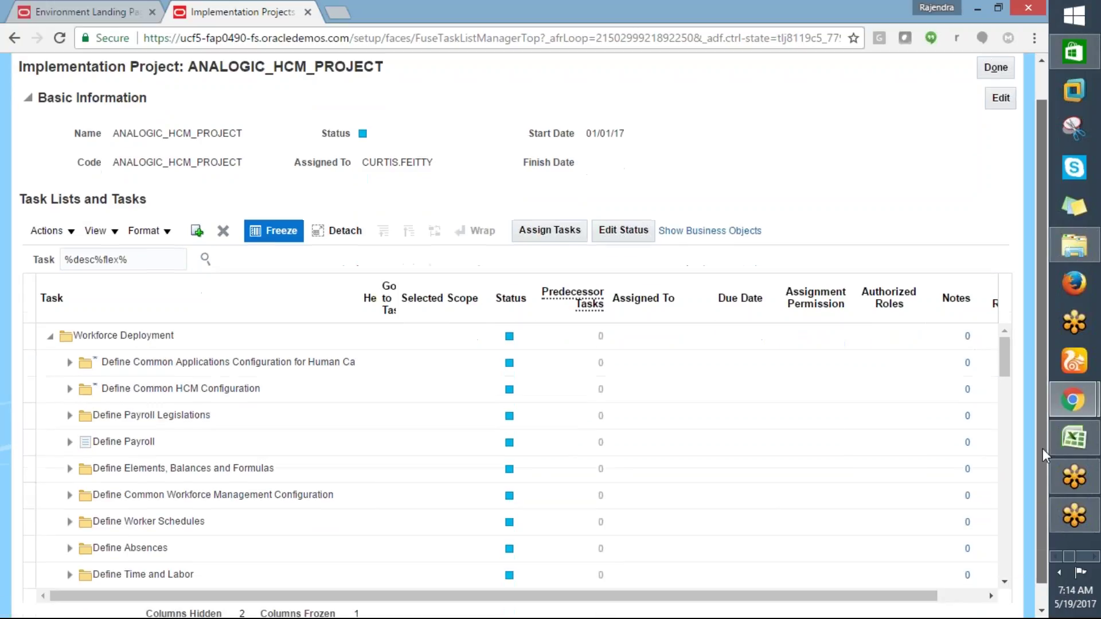
pyautogui.scroll(-3, 1005, 390)
pyautogui.scroll(-6, 1005, 407)
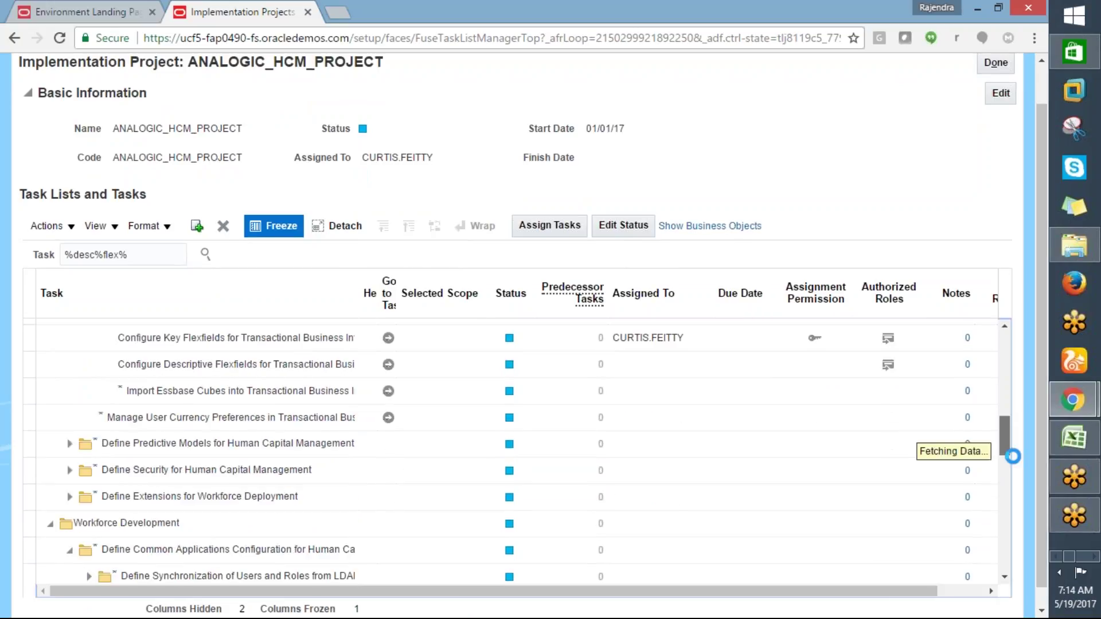
pyautogui.moveTo(1008, 453); pyautogui.dragTo(997, 333)
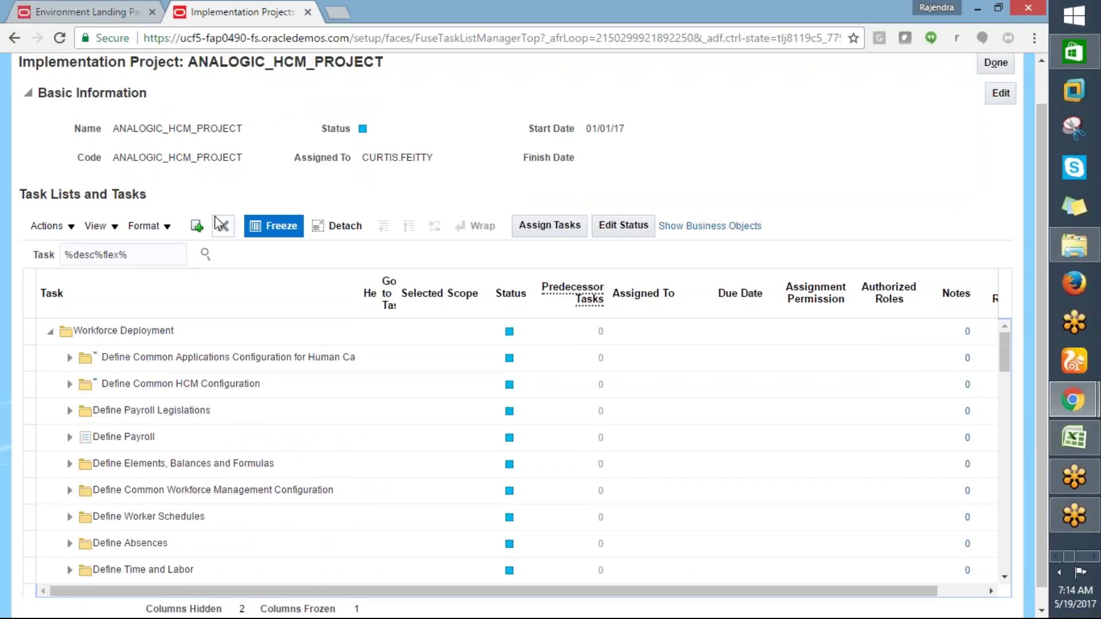
# Replace the task filter with %descri%flexi% and rerun the search
pyautogui.click(143, 259)
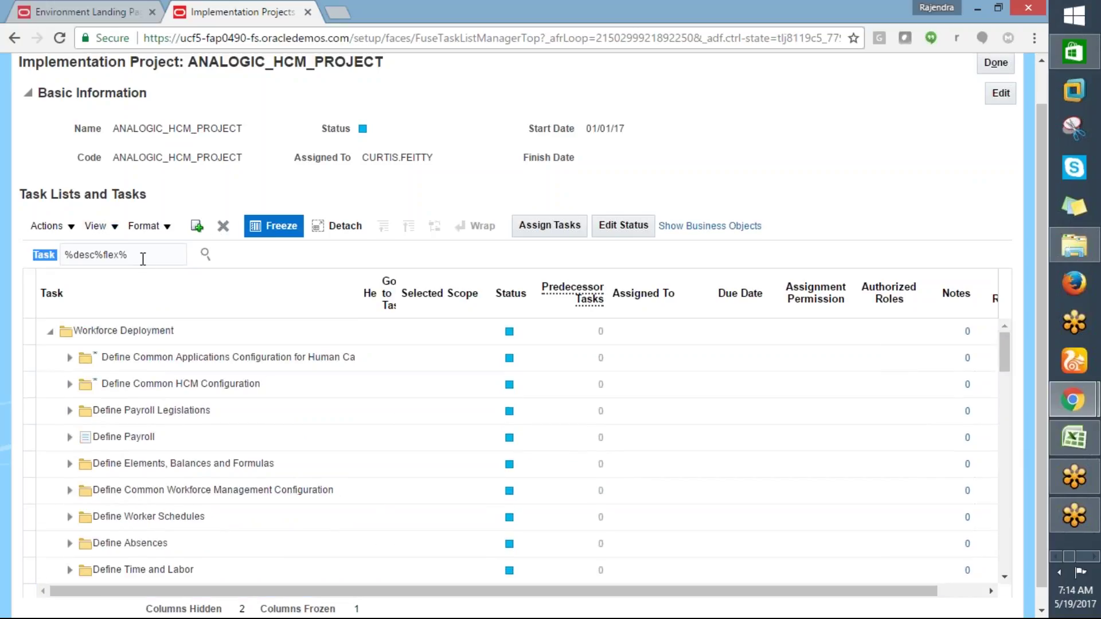
pyautogui.click(137, 255)
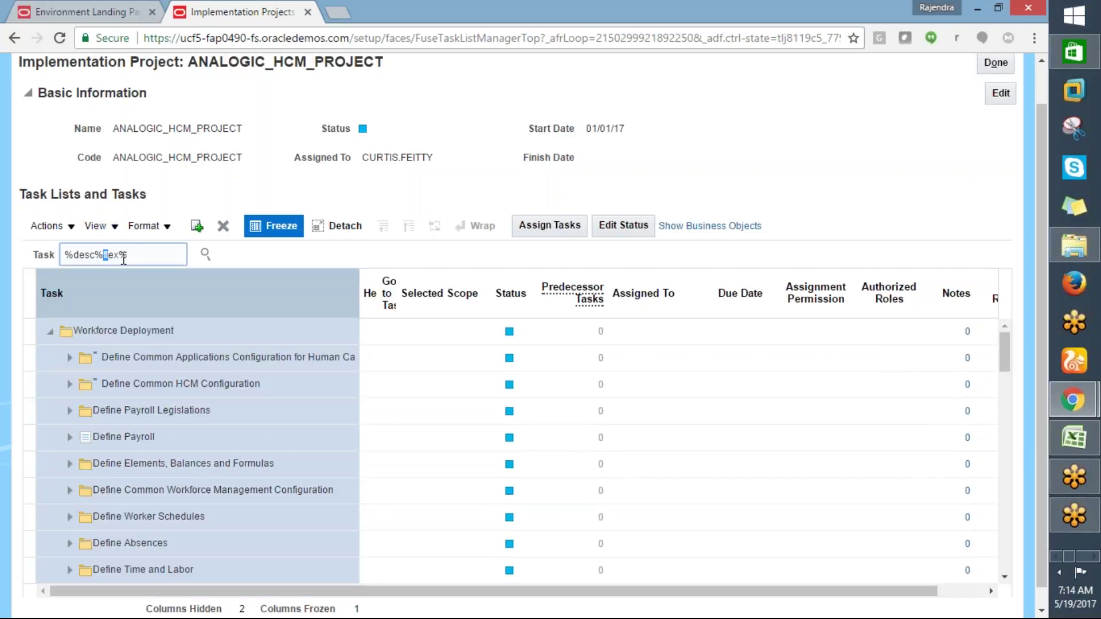
pyautogui.moveTo(137, 254); pyautogui.dragTo(67, 262)
pyautogui.write('%sw')
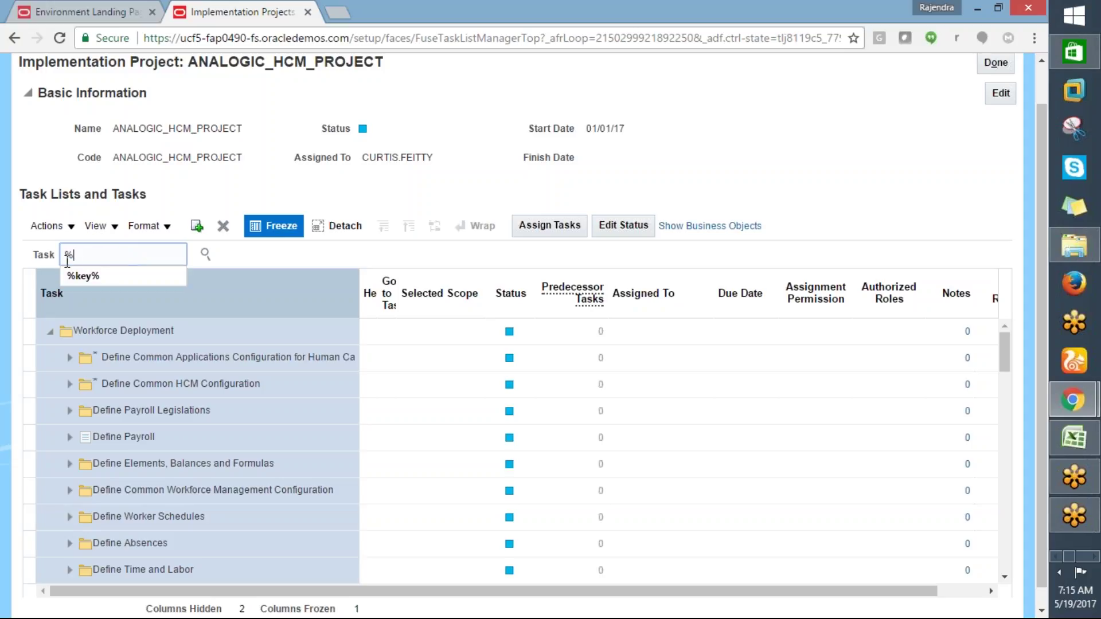
pyautogui.press('BackSpace')
pyautogui.press('BackSpace')
pyautogui.write('descr')
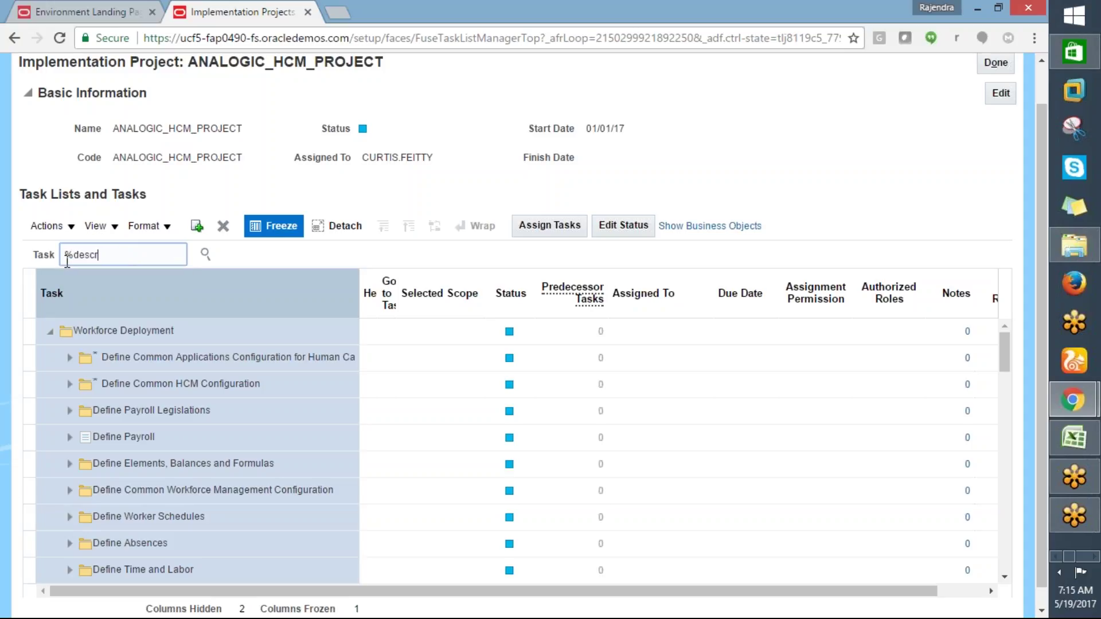
pyautogui.write('i%flexi%')
pyautogui.click(205, 256)
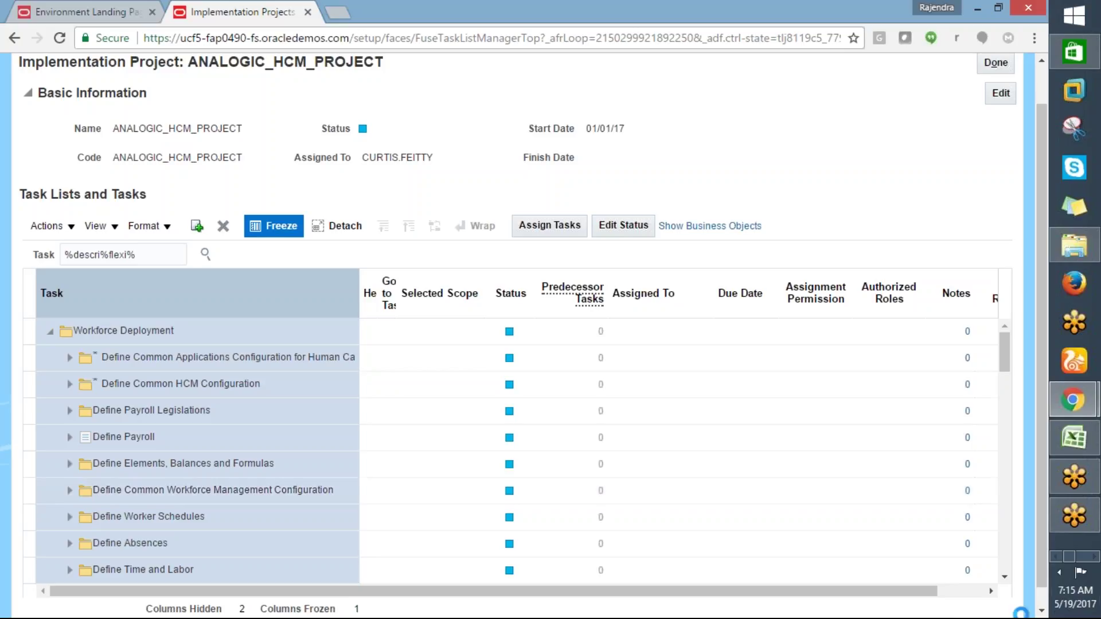
# Dismiss the system tray popup and return to the projects list
pyautogui.click(1059, 574)
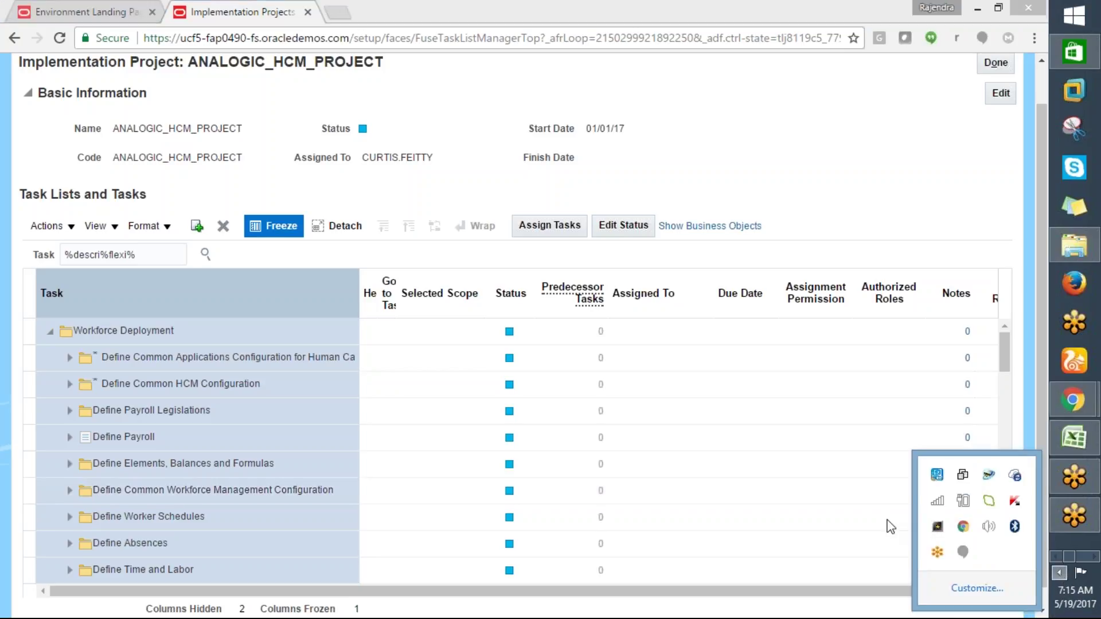
pyautogui.click(729, 413)
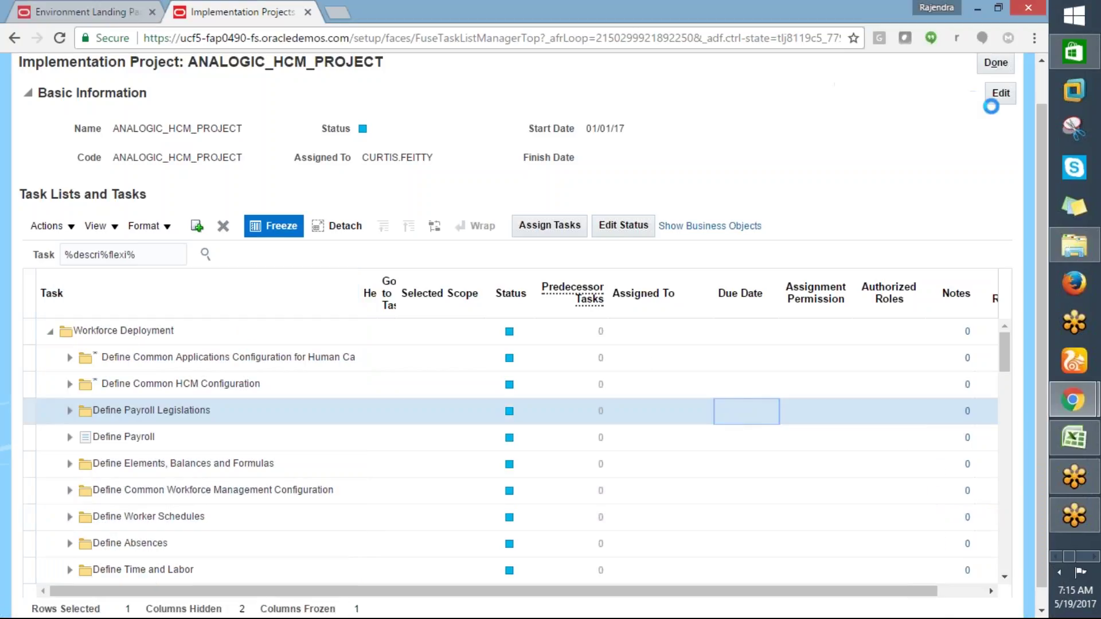
pyautogui.click(1000, 67)
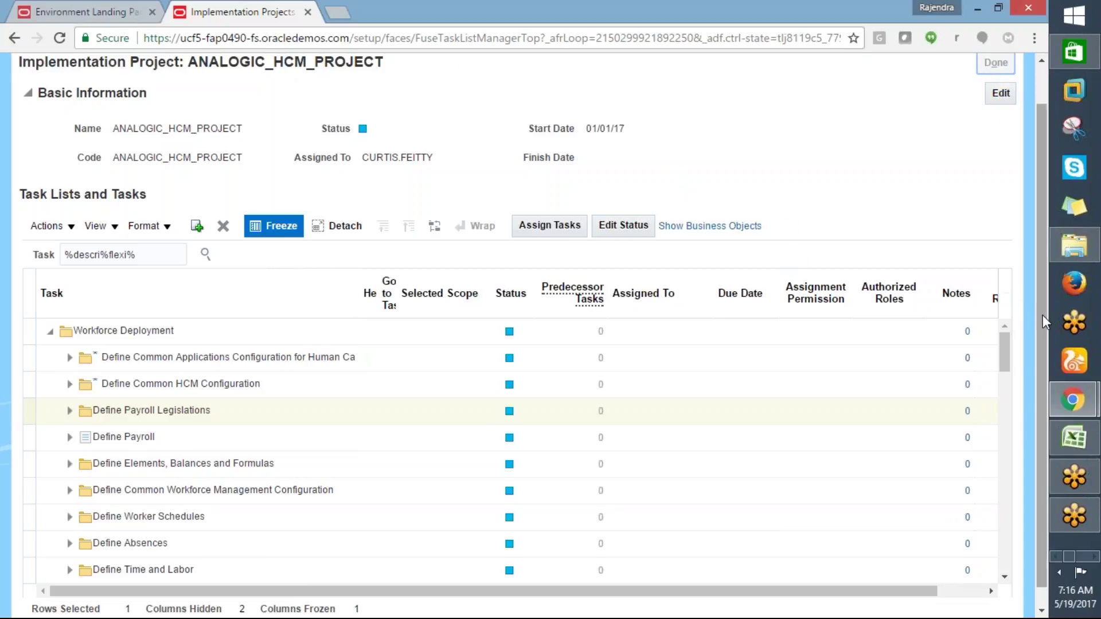
pyautogui.moveTo(1040, 323); pyautogui.dragTo(1036, 260)
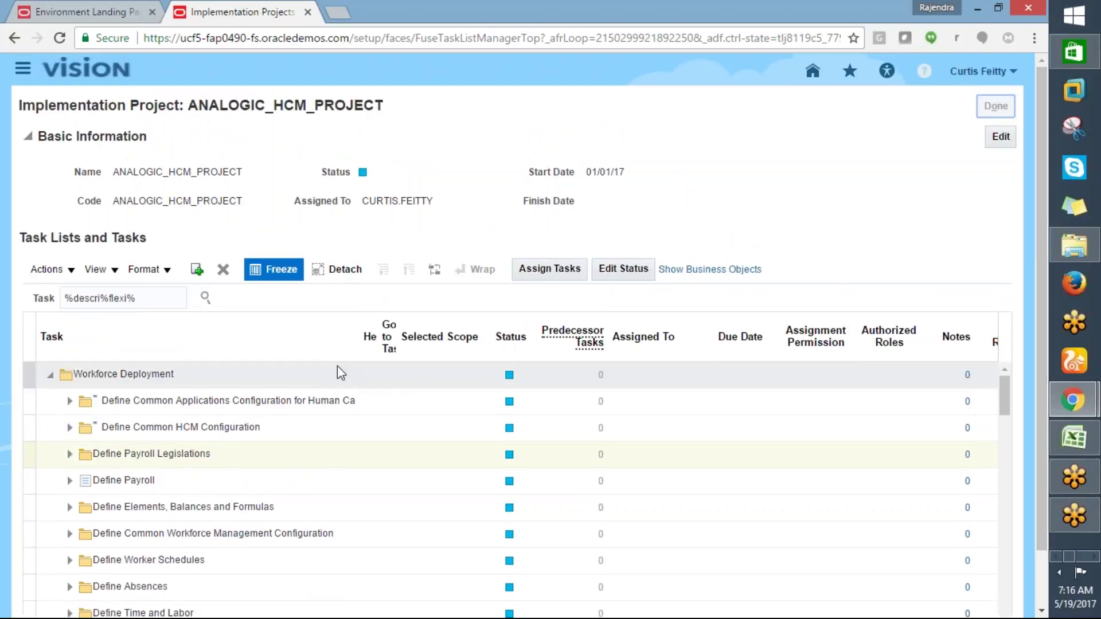
# Reopen ANALOGIC_HCM_PROJECT and search its tasks for %flexi%
pyautogui.click(205, 297)
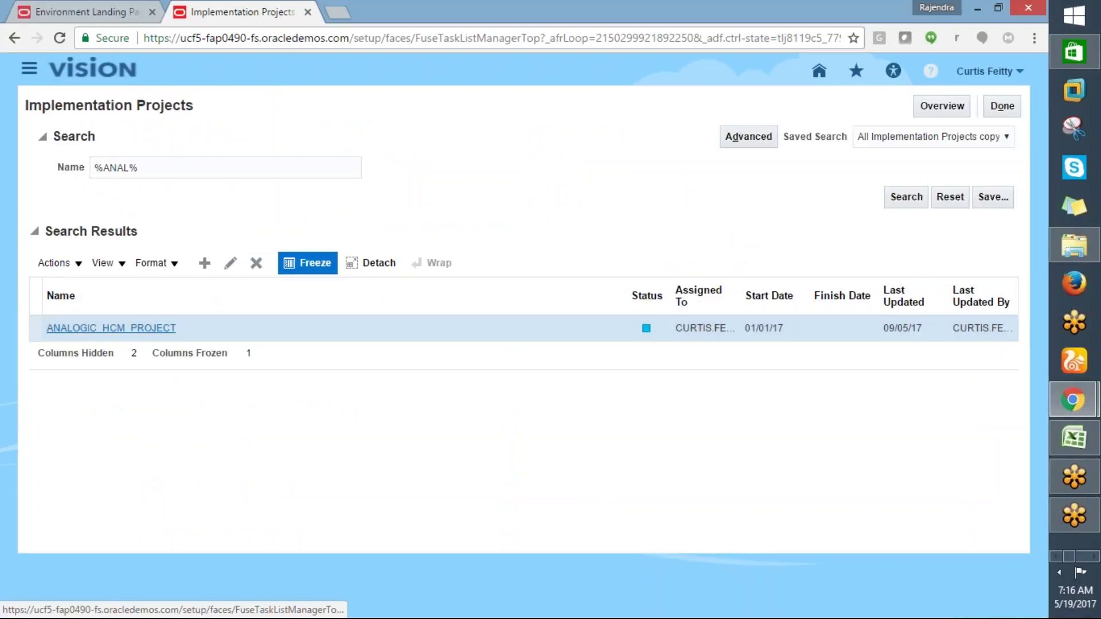
pyautogui.click(142, 329)
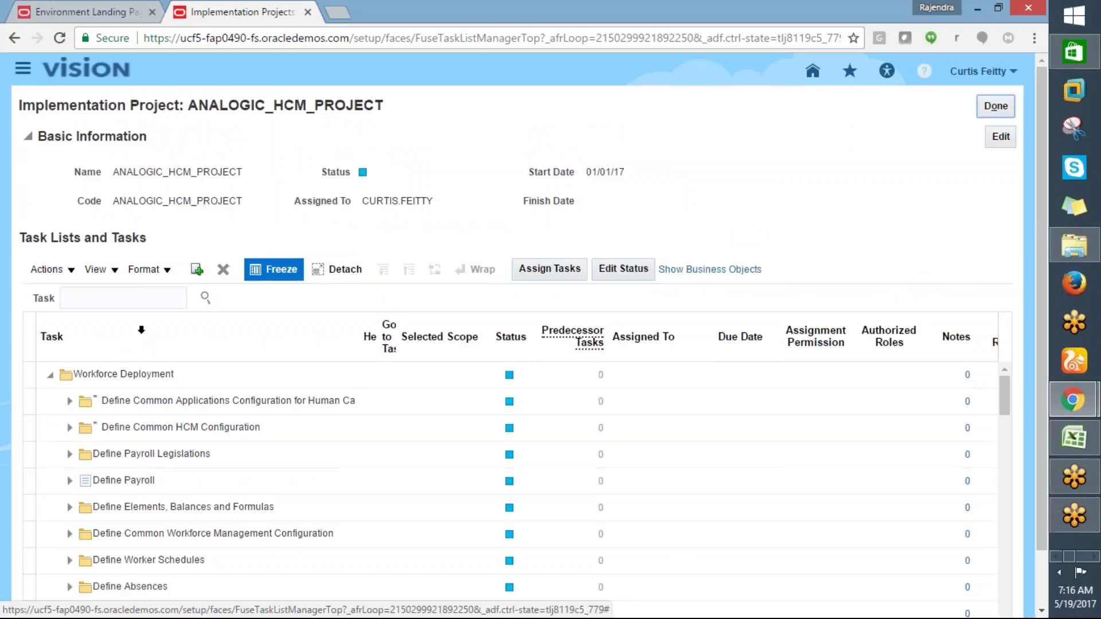
pyautogui.write('%')
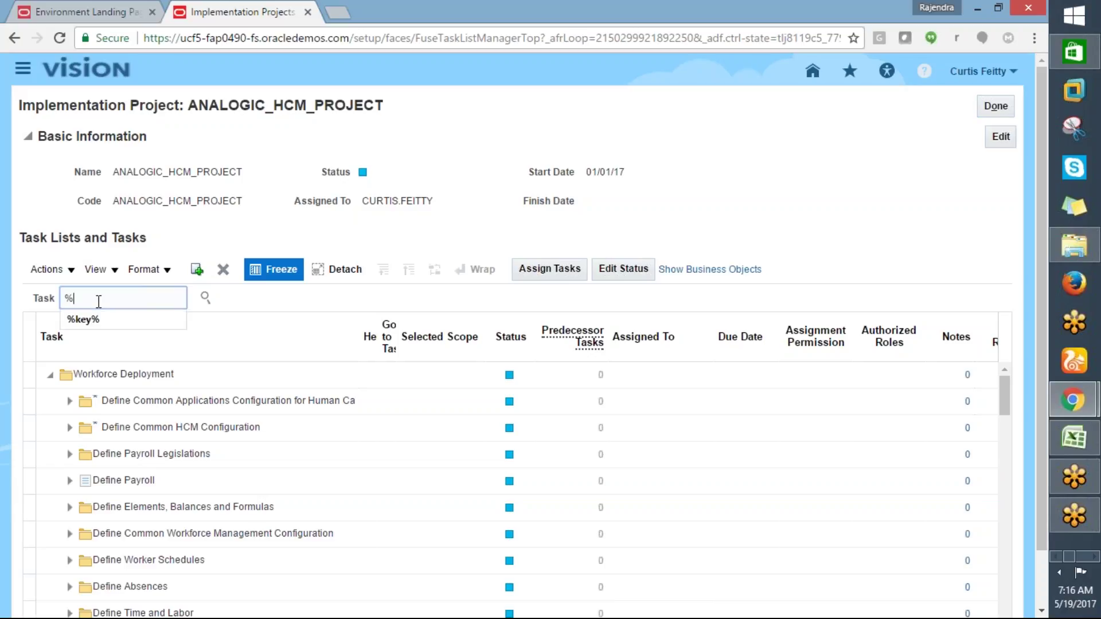
pyautogui.write('k')
pyautogui.press('BackSpace')
pyautogui.write('flexi%')
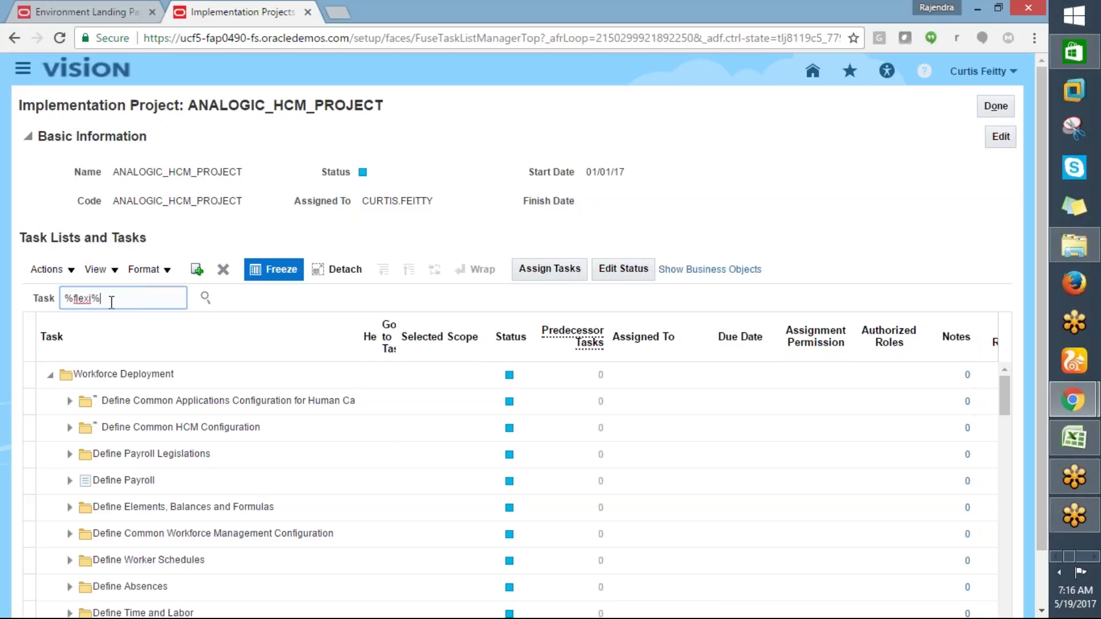
pyautogui.click(205, 297)
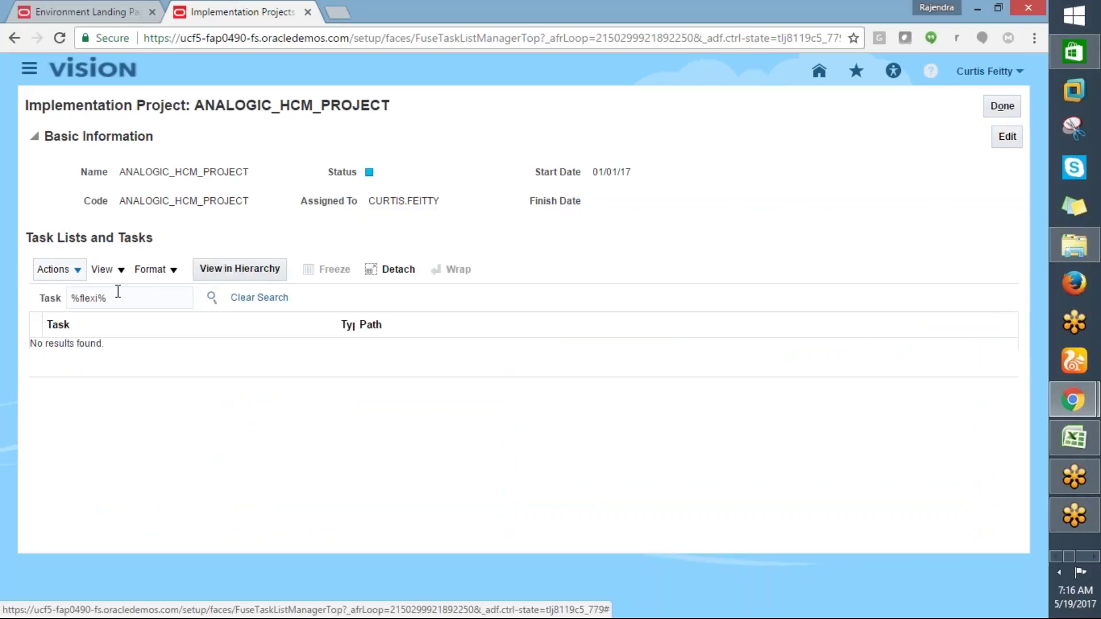
# Edit the task filter to read %manage%descri%
pyautogui.click(100, 298)
pyautogui.press('BackSpace')
pyautogui.press('BackSpace')
pyautogui.press('BackSpace')
pyautogui.press('BackSpace')
pyautogui.press('BackSpace')
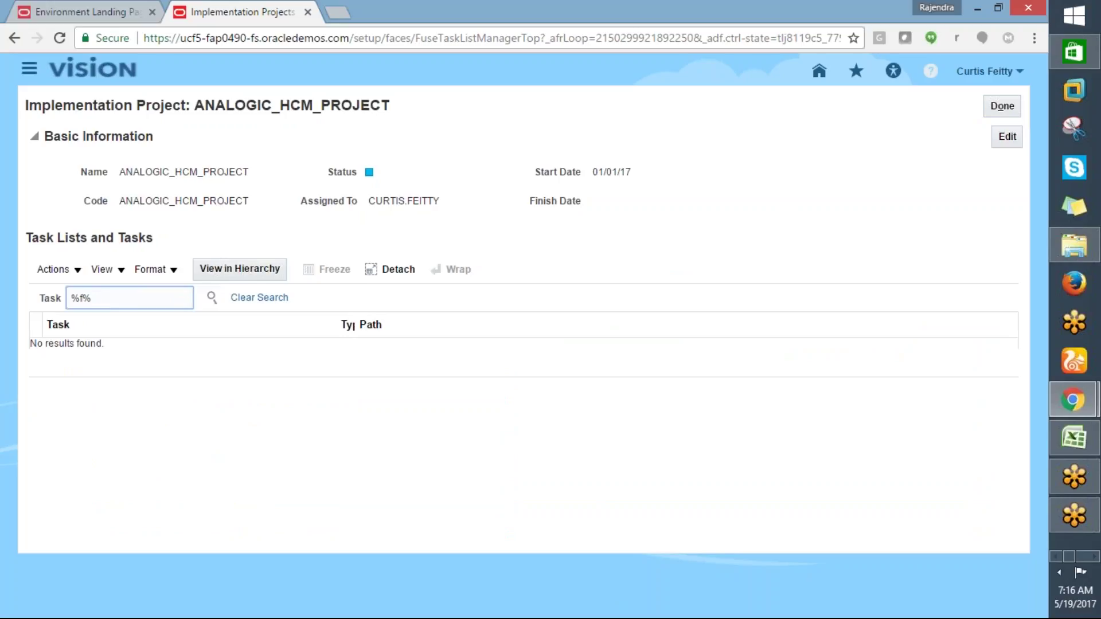
pyautogui.write('flexi')
pyautogui.press('BackSpace')
pyautogui.press('BackSpace')
pyautogui.press('BackSpace')
pyautogui.press('BackSpace')
pyautogui.press('BackSpace')
pyautogui.write('ma')
pyautogui.write('ge%')
pyautogui.write('fl')
pyautogui.press('BackSpace')
pyautogui.press('BackSpace')
pyautogui.write('descri%')
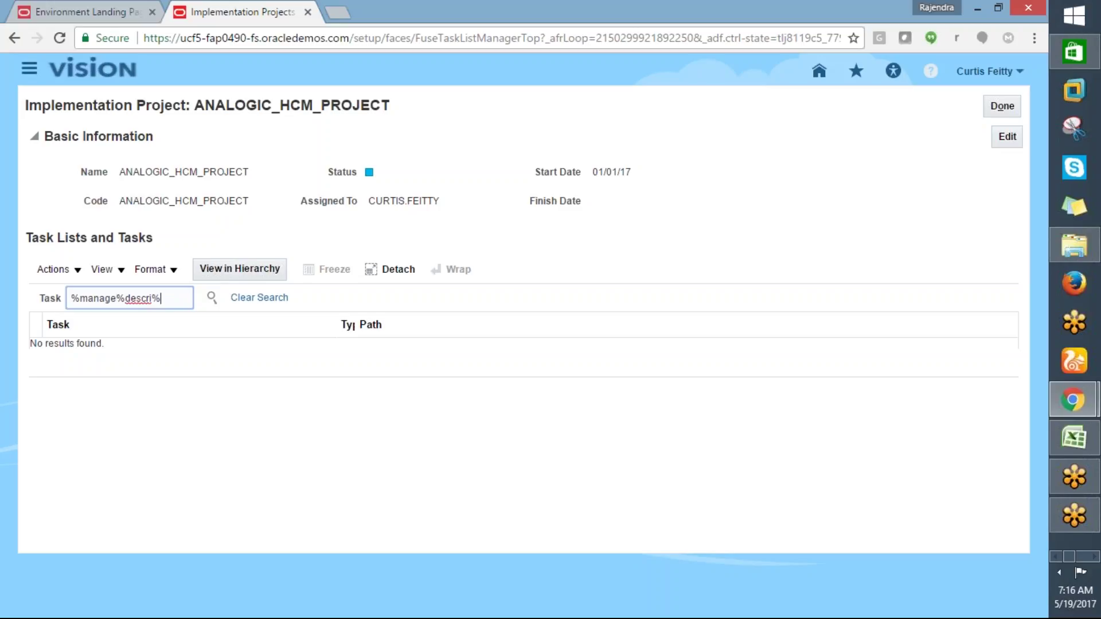
# Run the %manage%descri% search and show Manage Organization Structure Descriptive Flexfields within Define Organization Structures
pyautogui.click(212, 301)
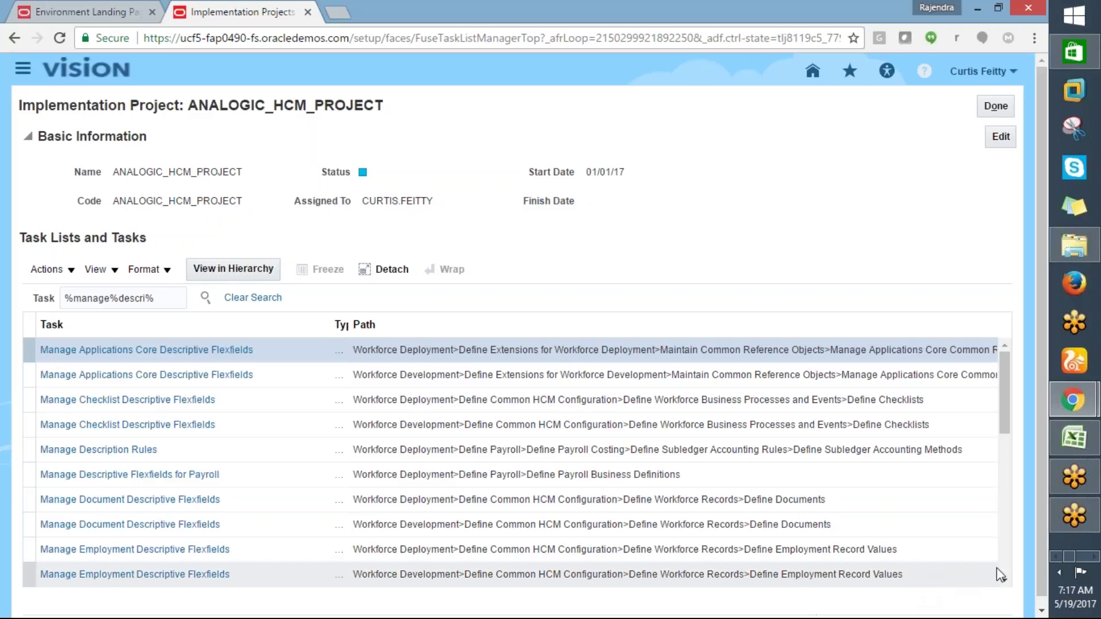
pyautogui.click(1004, 581)
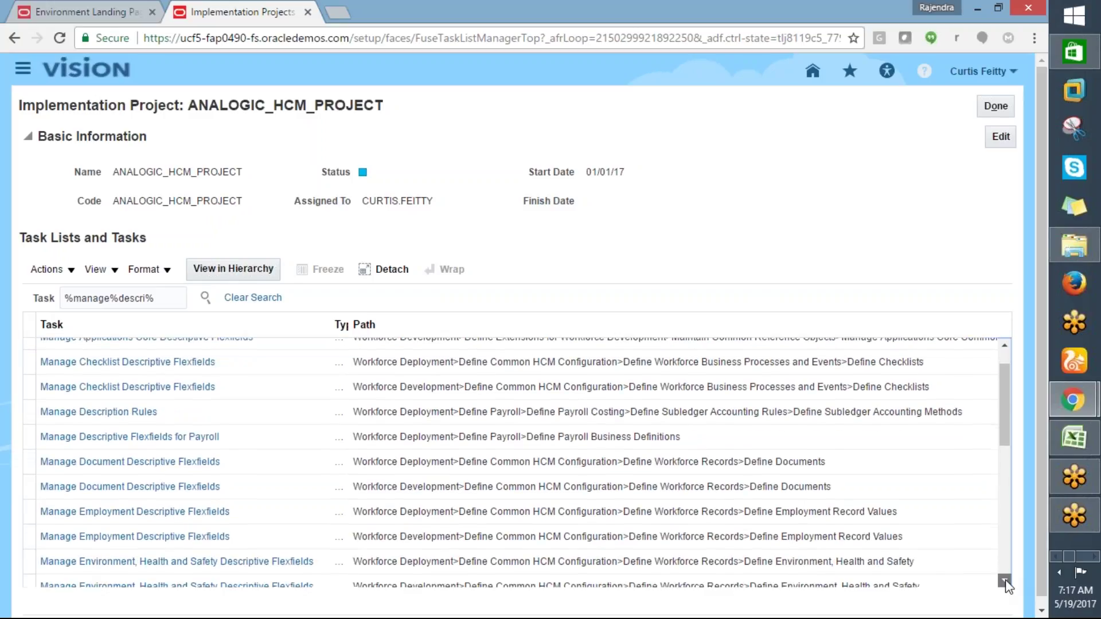
pyautogui.click(1004, 582)
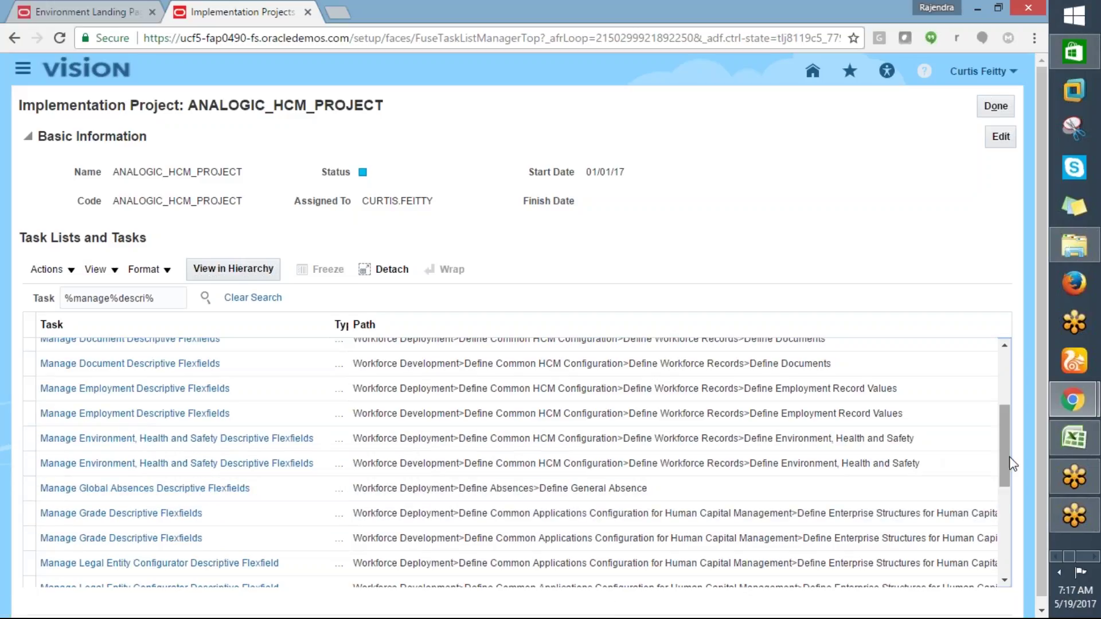
pyautogui.moveTo(1006, 461); pyautogui.dragTo(1008, 545)
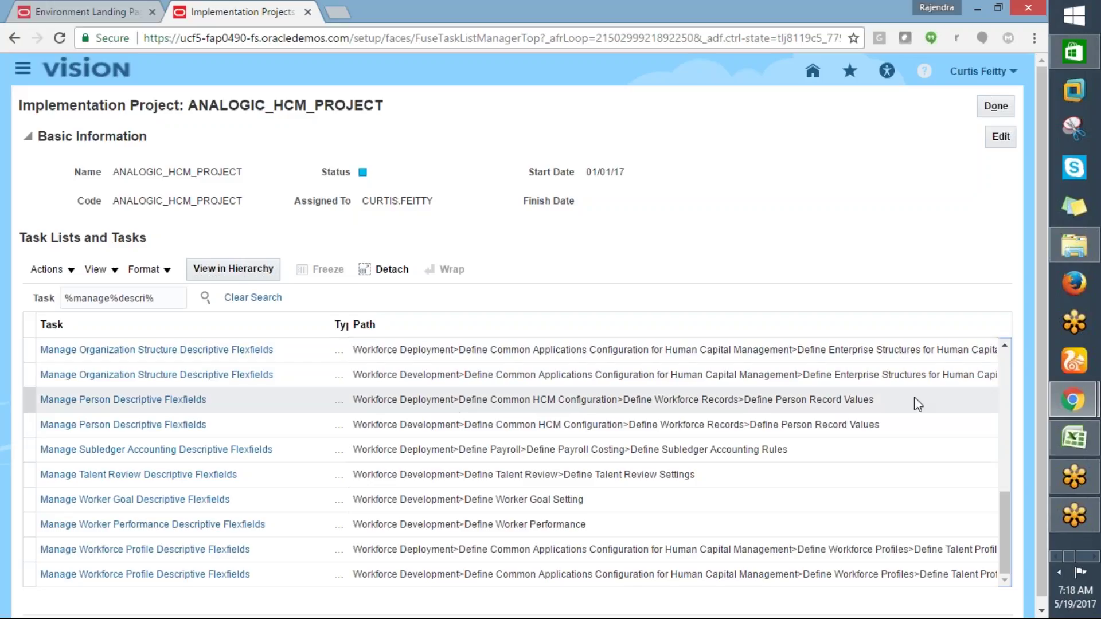
pyautogui.moveTo(1002, 503); pyautogui.dragTo(958, 466)
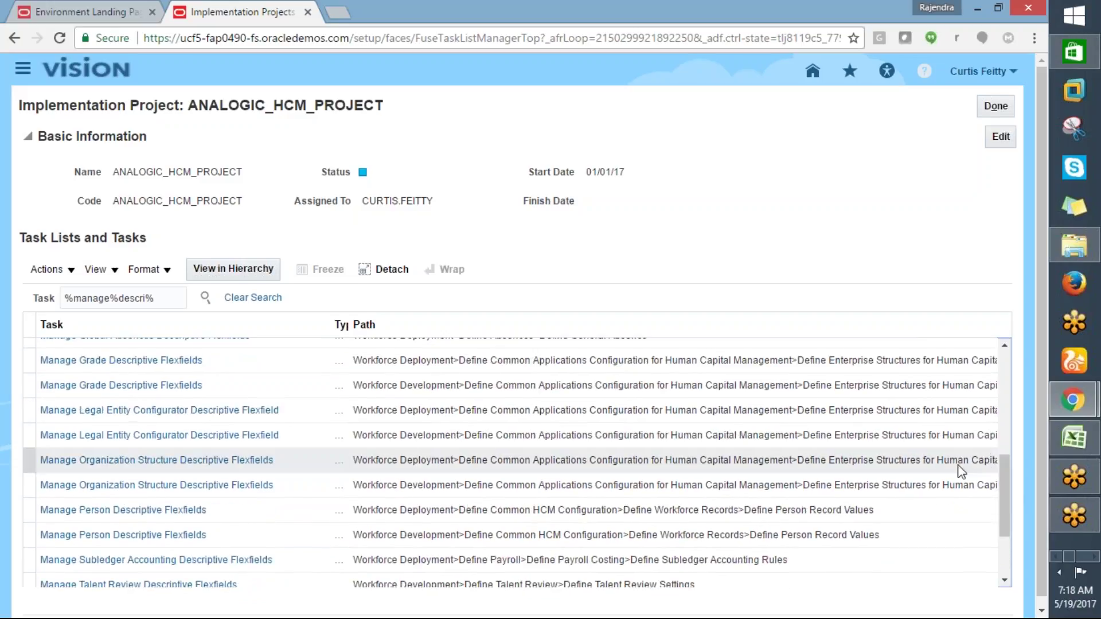
pyautogui.click(228, 462)
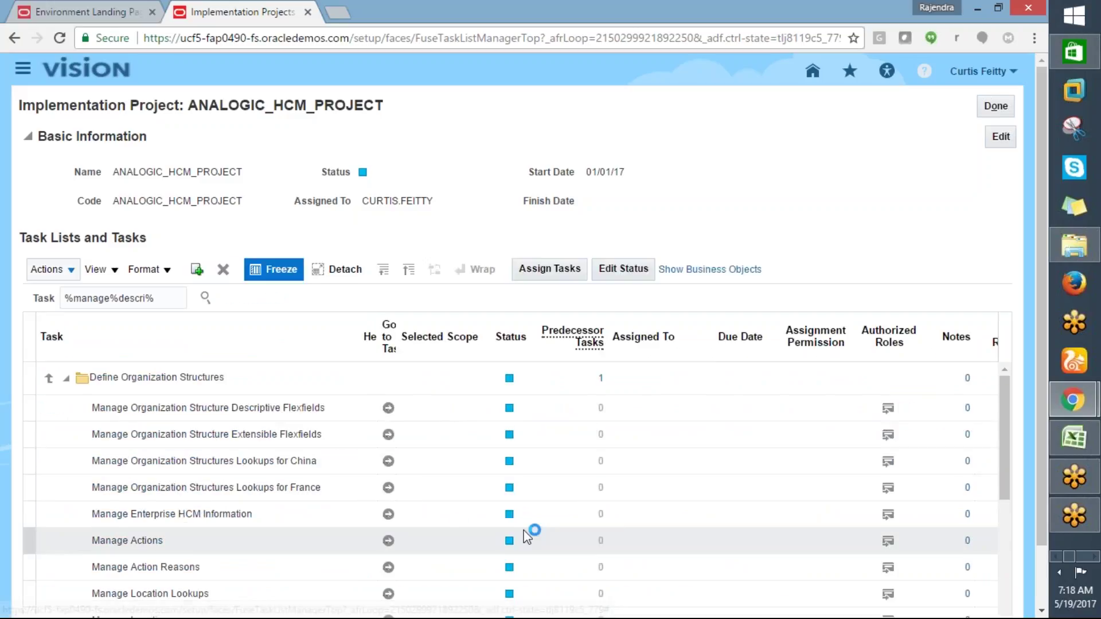
pyautogui.click(387, 408)
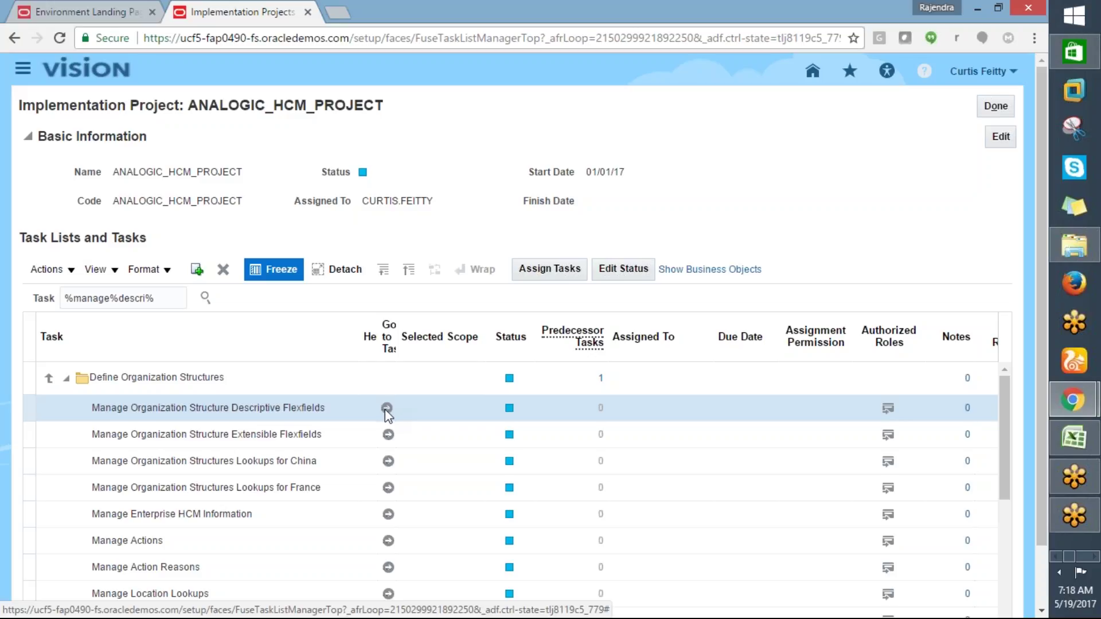
pyautogui.click(387, 408)
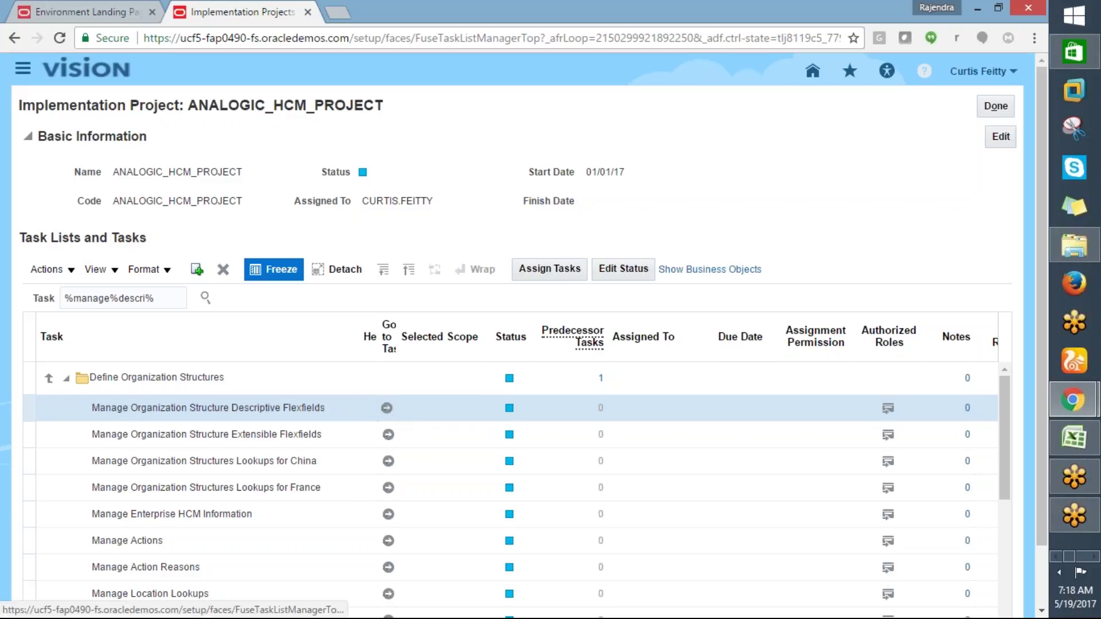
pyautogui.click(388, 409)
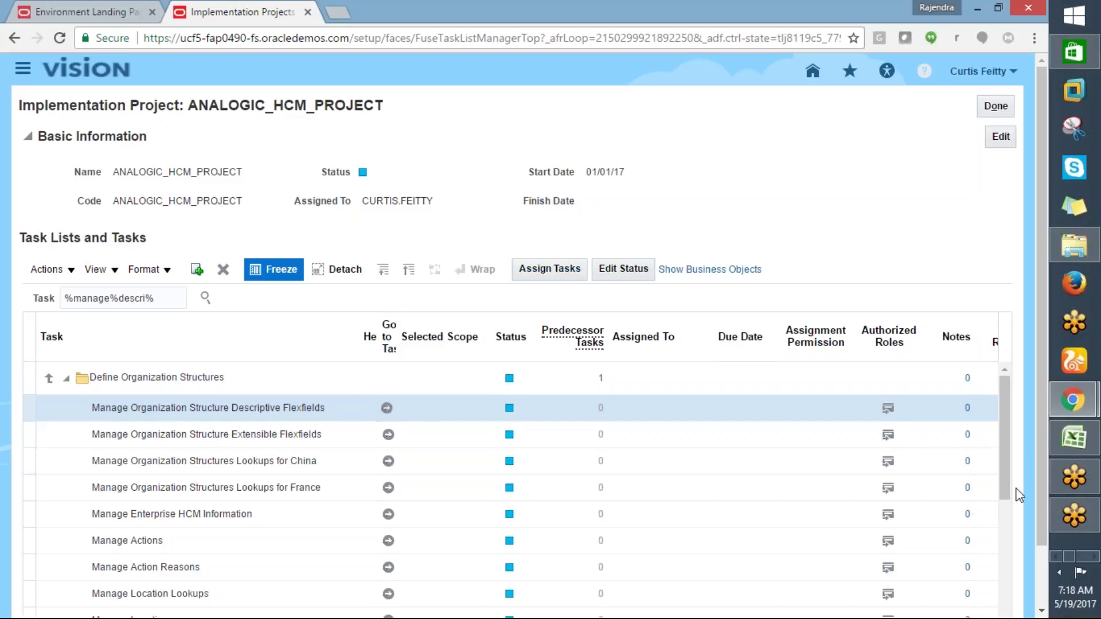
pyautogui.moveTo(1006, 459)
pyautogui.mouseDown()
pyautogui.moveTo(1007, 514)
pyautogui.moveTo(1007, 439)
pyautogui.mouseUp()
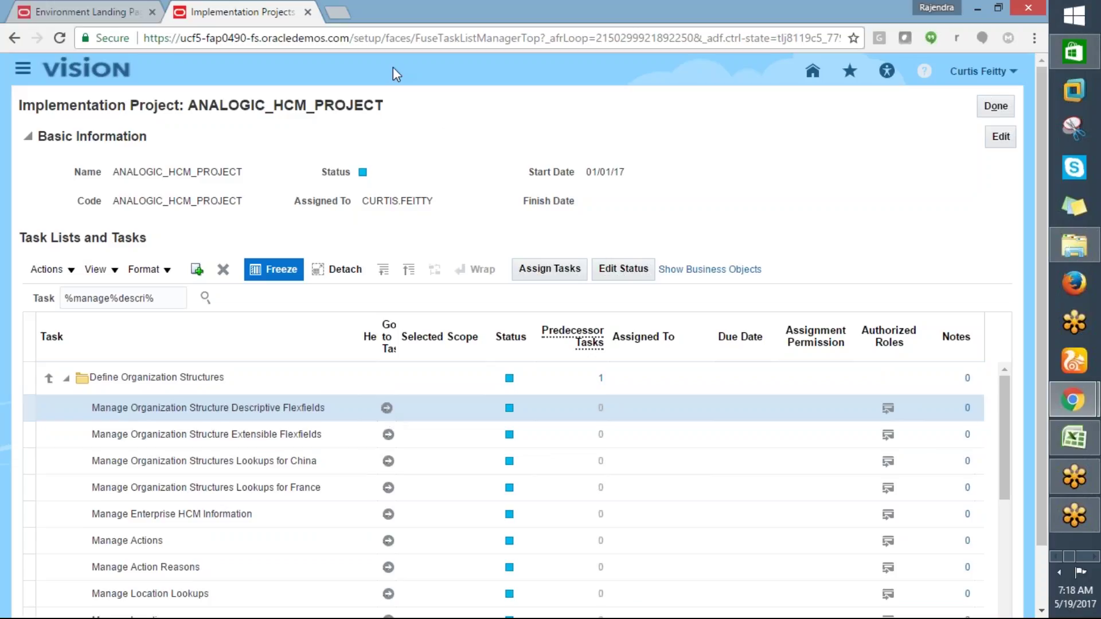
# Open a new Chrome tab and bring the Login notes up in Notepad
pyautogui.click(337, 13)
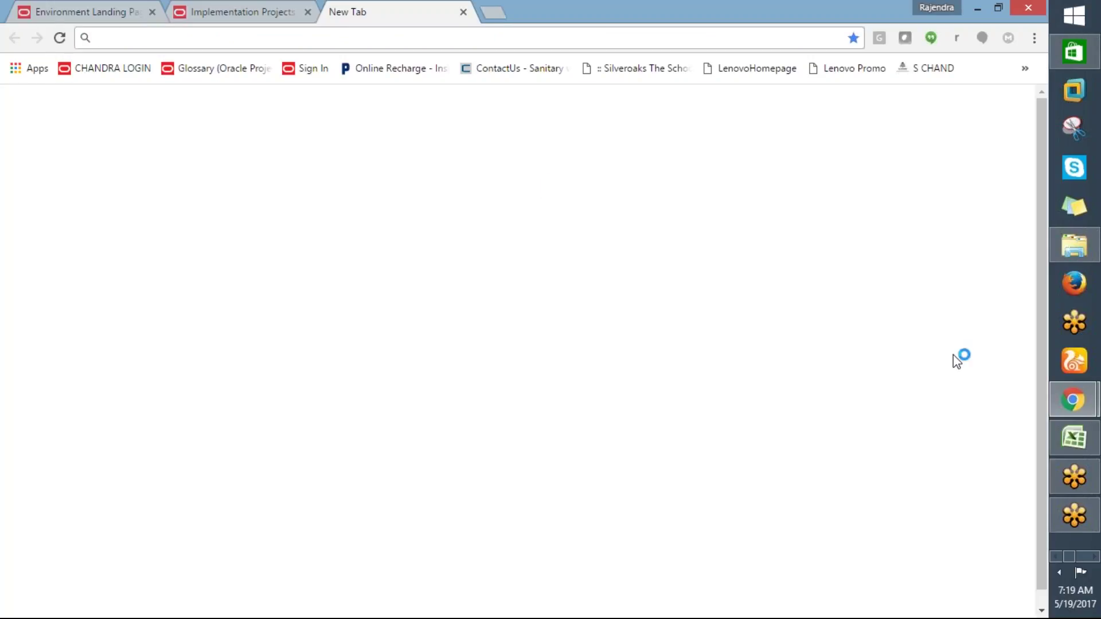
pyautogui.moveTo(1074, 254)
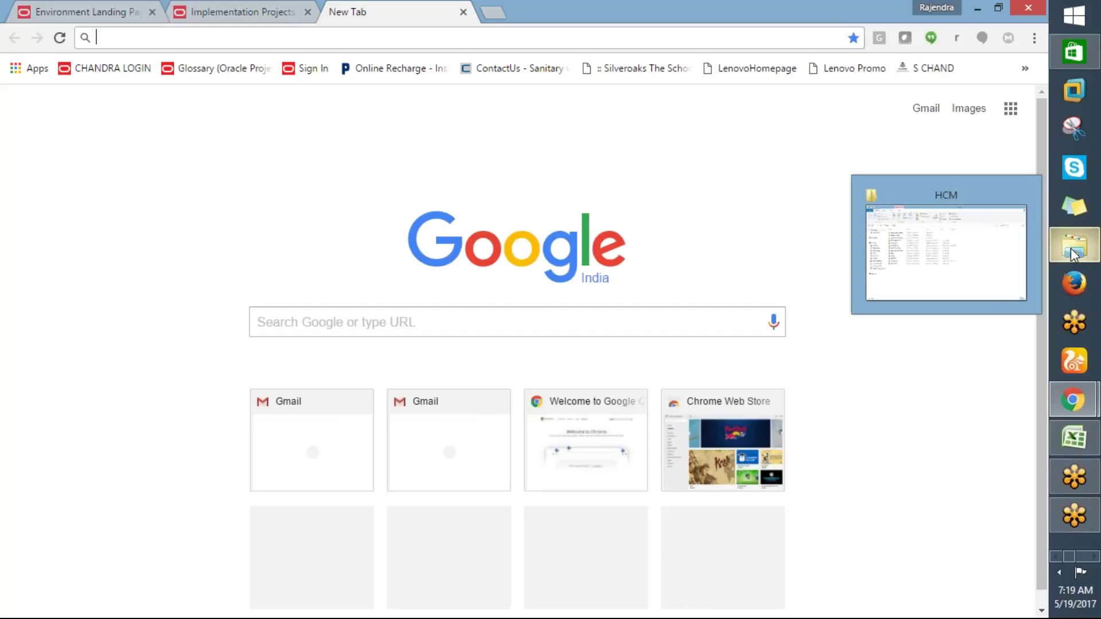
pyautogui.click(1088, 553)
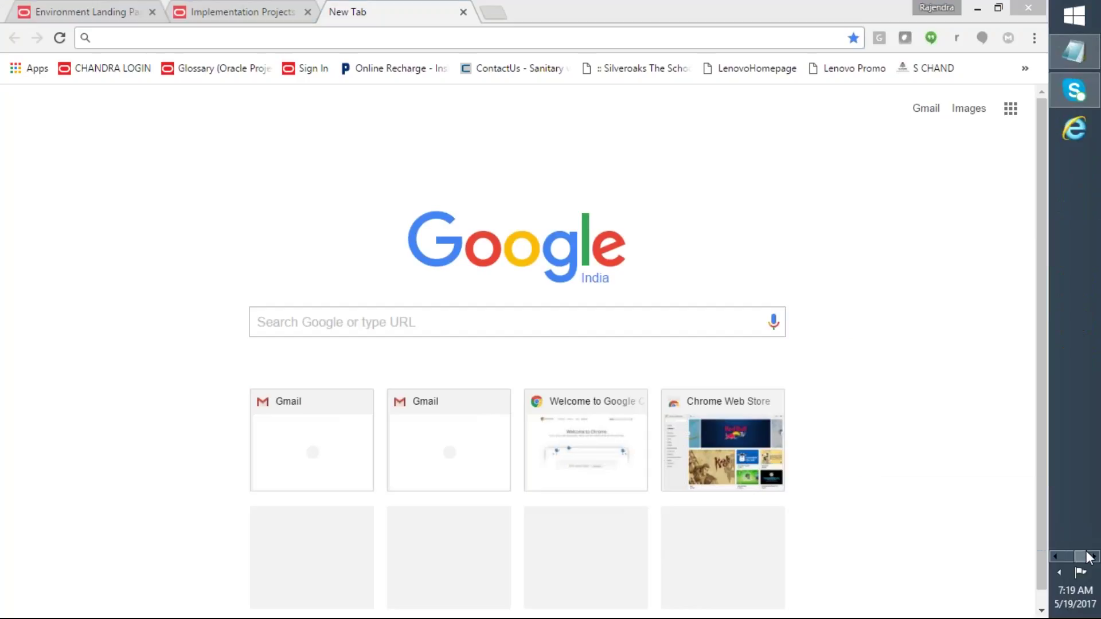
pyautogui.click(1079, 56)
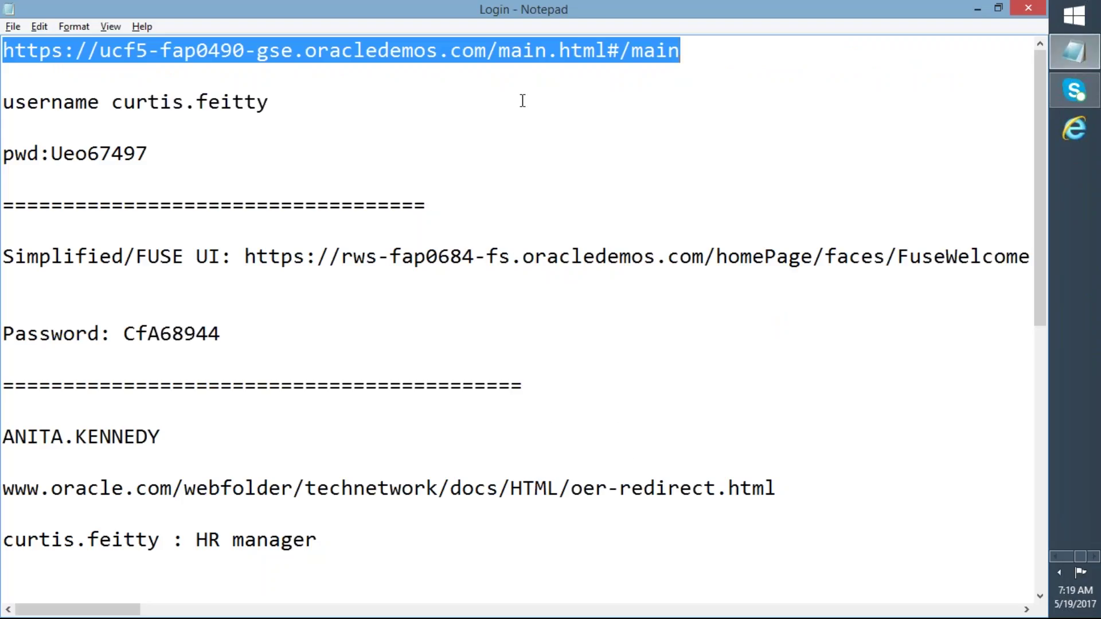
pyautogui.moveTo(208, 256); pyautogui.dragTo(410, 314)
pyautogui.click(246, 256)
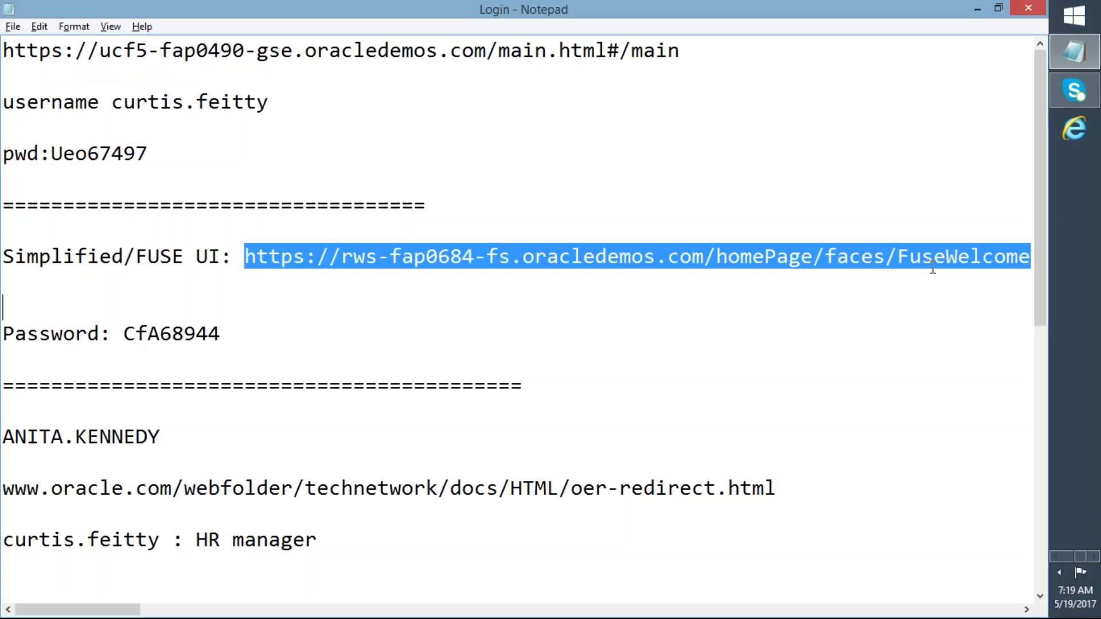
pyautogui.moveTo(1041, 278); pyautogui.dragTo(1041, 489)
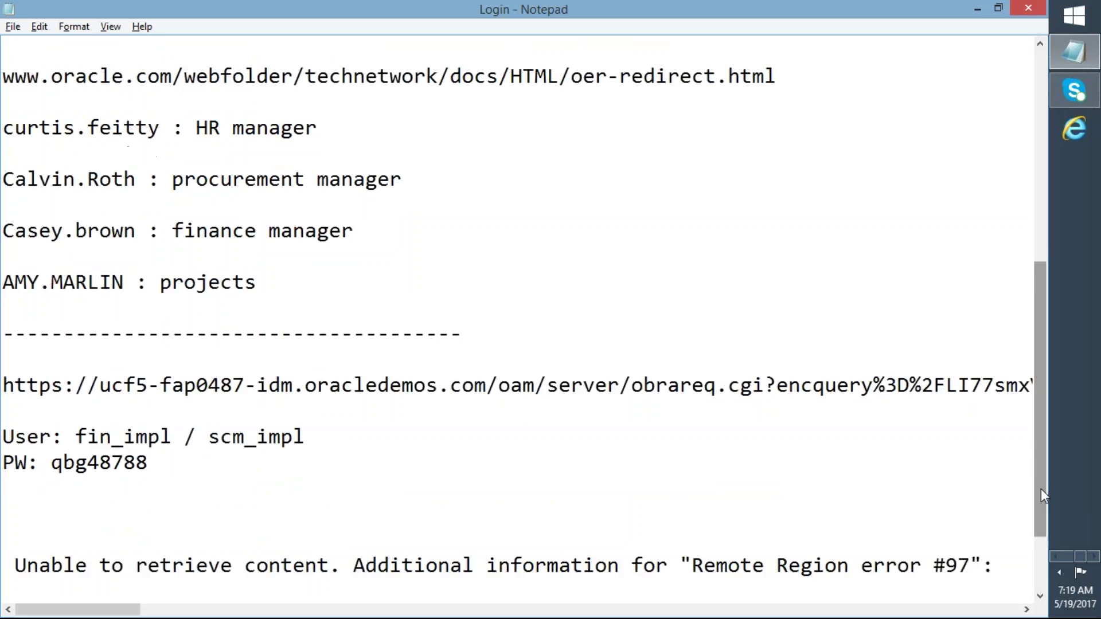
# Select the idm sign-in address in the notes and load it in the new tab
pyautogui.click(77, 384)
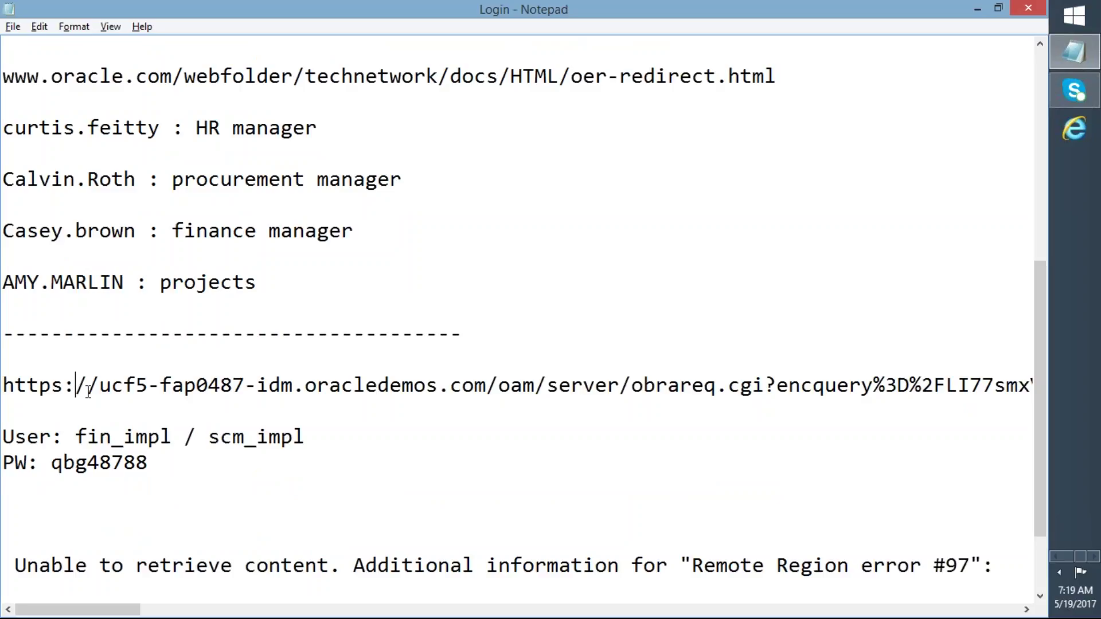
pyautogui.hotkey('shift', 'Right')
pyautogui.hotkey('shift', 'Right')
pyautogui.hotkey('shift', 'Right')
pyautogui.hotkey('shift', 'Right')
pyautogui.hotkey('shift', 'Right')
pyautogui.hotkey('shift', 'Right')
pyautogui.hotkey('shift', 'Right')
pyautogui.hotkey('shift', 'Right')
pyautogui.hotkey('shift', 'Right')
pyautogui.hotkey('shift', 'Right')
pyautogui.hotkey('shift', 'Right')
pyautogui.hotkey('shift', 'Right')
pyautogui.hotkey('shift', 'Right')
pyautogui.hotkey('shift', 'Right')
pyautogui.hotkey('shift', 'Right')
pyautogui.hotkey('shift', 'Right')
pyautogui.hotkey('shift', 'Right')
pyautogui.hotkey('shift', 'Right')
pyautogui.hotkey('shift', 'Right')
pyautogui.hotkey('shift', 'Right')
pyautogui.hotkey('shift', 'Right')
pyautogui.hotkey('shift', 'Right')
pyautogui.hotkey('shift', 'Right')
pyautogui.hotkey('shift', 'Right')
pyautogui.hotkey('shift', 'Right')
pyautogui.hotkey('shift', 'Right')
pyautogui.hotkey('shift', 'Right')
pyautogui.hotkey('shift', 'Right')
pyautogui.hotkey('shift', 'Right')
pyautogui.hotkey('shift', 'Right')
pyautogui.hotkey('shift', 'Right')
pyautogui.hotkey('shift', 'Right')
pyautogui.hotkey('shift', 'Right')
pyautogui.hotkey('shift', 'Right')
pyautogui.hotkey('shift', 'Right')
pyautogui.hotkey('shift', 'Right')
pyautogui.hotkey('shift', 'Right')
pyautogui.hotkey('shift', 'Right')
pyautogui.hotkey('shift', 'Right')
pyautogui.hotkey('shift', 'Right')
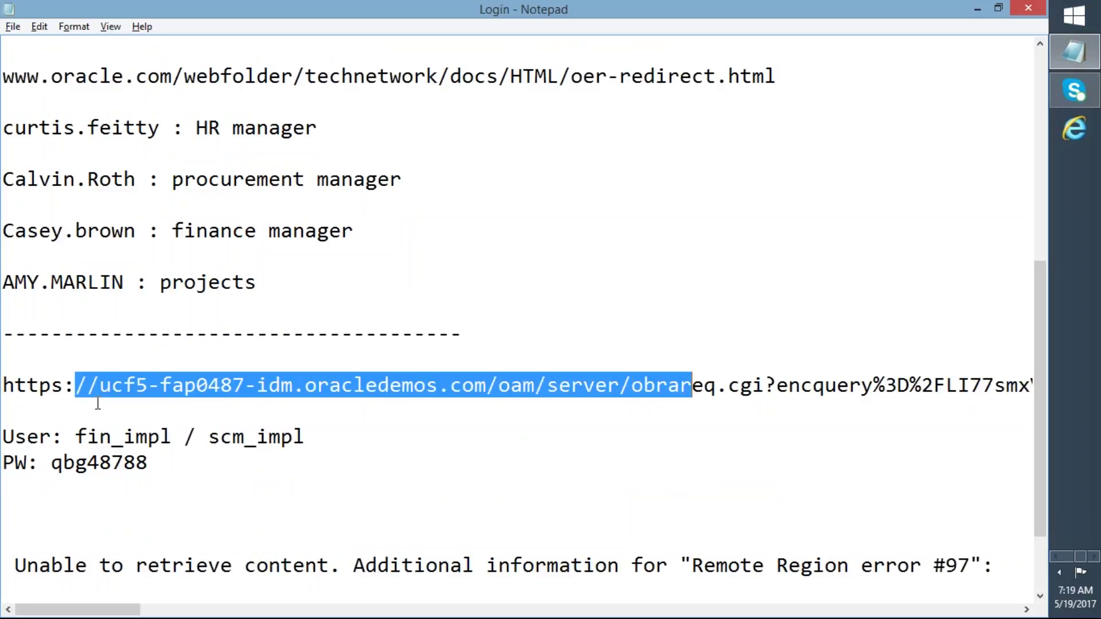
pyautogui.hotkey('shift', 'Right')
pyautogui.hotkey('shift', 'Right')
pyautogui.hotkey('shift', 'Right')
pyautogui.hotkey('shift', 'Right')
pyautogui.hotkey('shift', 'Right')
pyautogui.hotkey('shift', 'Right')
pyautogui.hotkey('shift', 'Right')
pyautogui.hotkey('shift', 'Right')
pyautogui.hotkey('shift', 'Right')
pyautogui.hotkey('shift', 'Right')
pyautogui.hotkey('shift', 'Right')
pyautogui.hotkey('shift', 'Right')
pyautogui.hotkey('shift', 'Right')
pyautogui.hotkey('shift', 'Right')
pyautogui.hotkey('shift', 'Right')
pyautogui.hotkey('shift', 'Right')
pyautogui.hotkey('shift', 'Right')
pyautogui.hotkey('shift', 'Right')
pyautogui.hotkey('shift', 'Right')
pyautogui.hotkey('shift', 'Right')
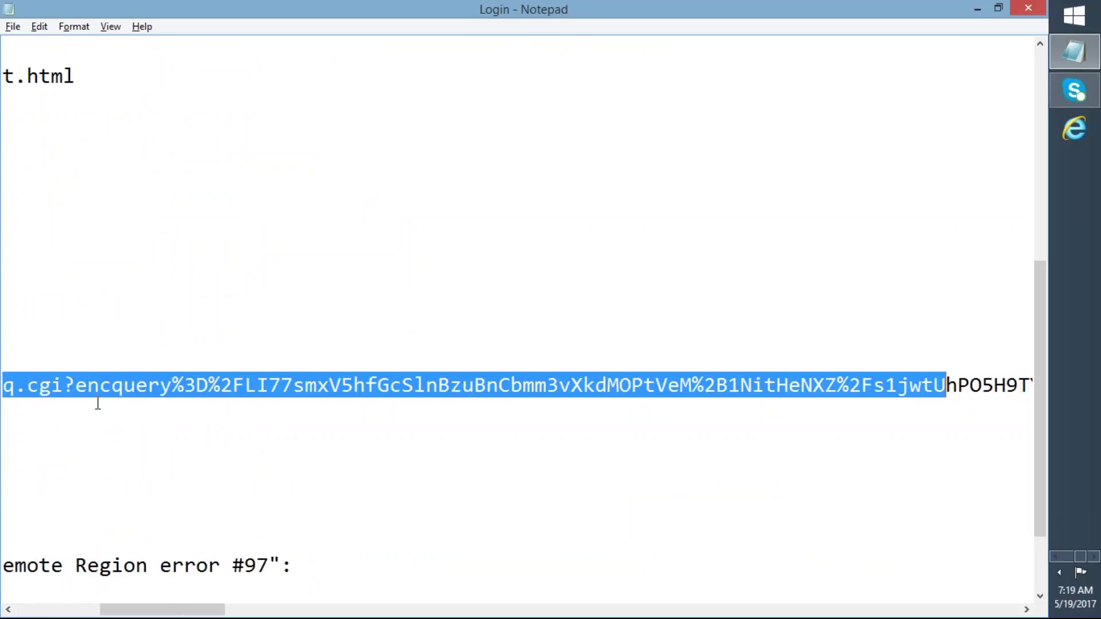
pyautogui.hotkey('shift', 'End')
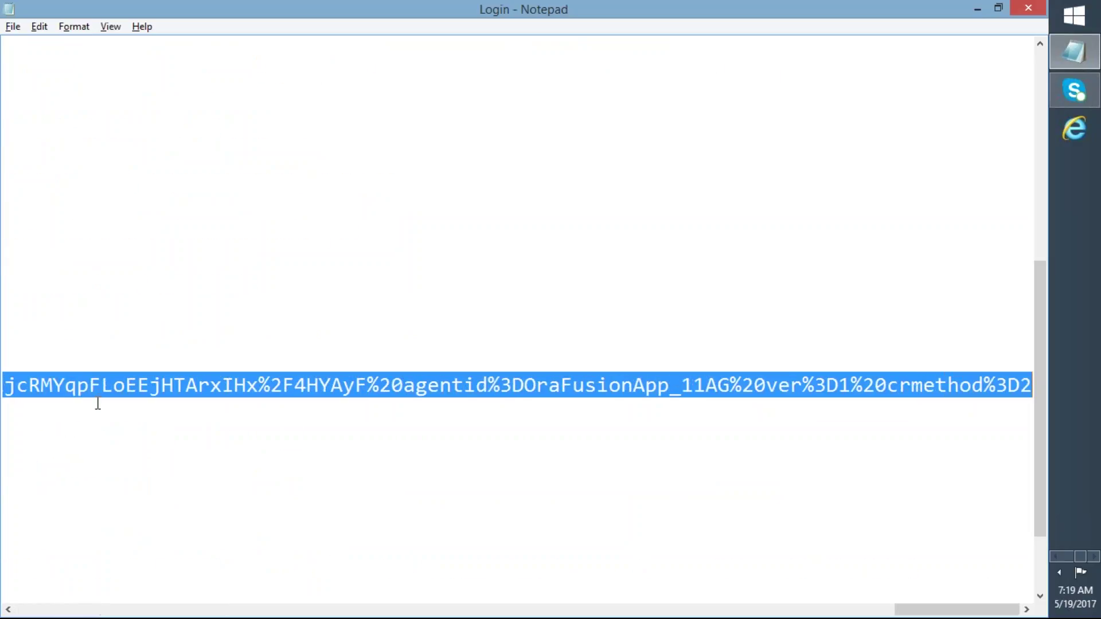
pyautogui.hotkey('alt', 'Tab')
pyautogui.hotkey('ctrl', 'v')
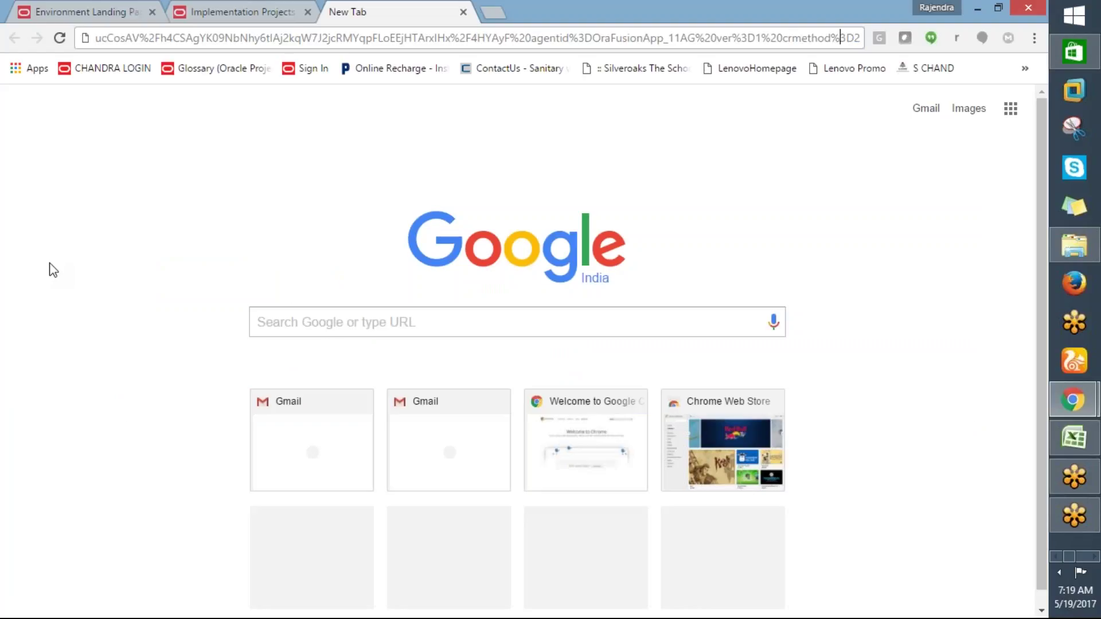
pyautogui.press('Return')
pyautogui.hotkey('alt', 'Tab')
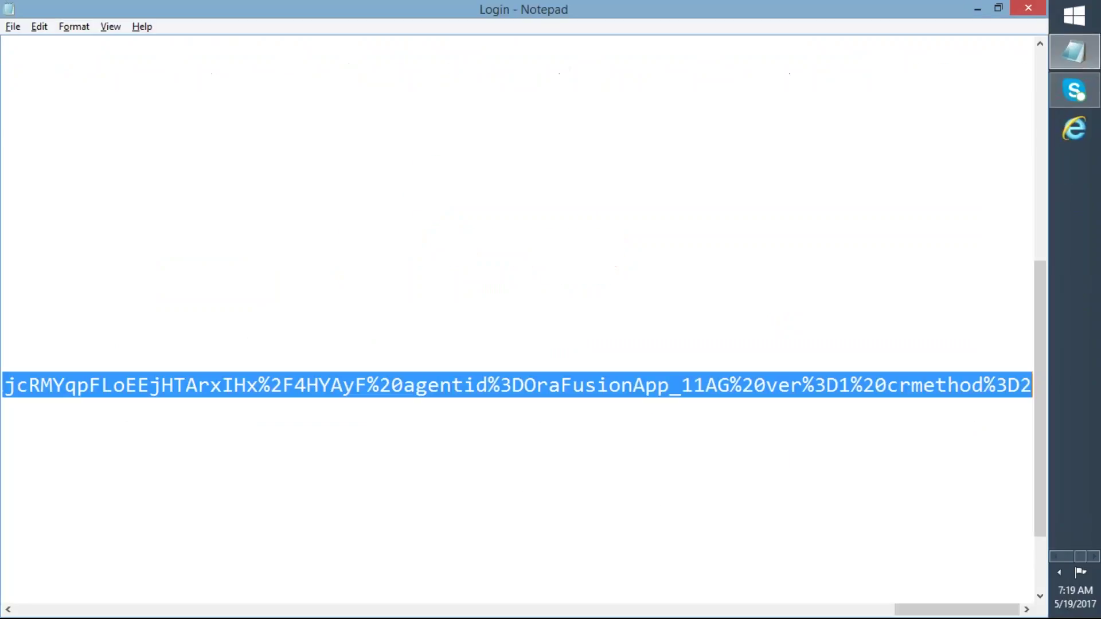
pyautogui.hotkey('alt', 'Tab')
pyautogui.hotkey('alt', 'Tab')
# Select the HR manager's username in the Login notes and return to Chrome
pyautogui.moveTo(925, 609); pyautogui.dragTo(797, 587)
pyautogui.moveTo(882, 616); pyautogui.dragTo(17, 571)
pyautogui.moveTo(161, 127); pyautogui.dragTo(8, 139)
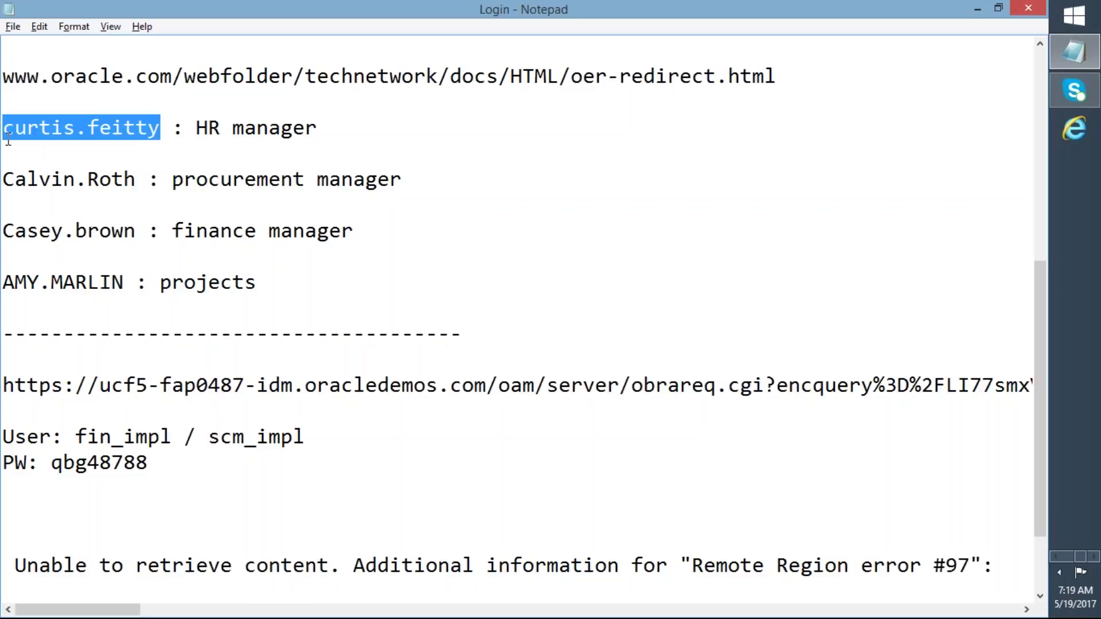
pyautogui.hotkey('alt', 'Tab')
# Reload the failing page, then open the Sign In bookmark from the Chrome menu
pyautogui.press('F5')
pyautogui.click(241, 38)
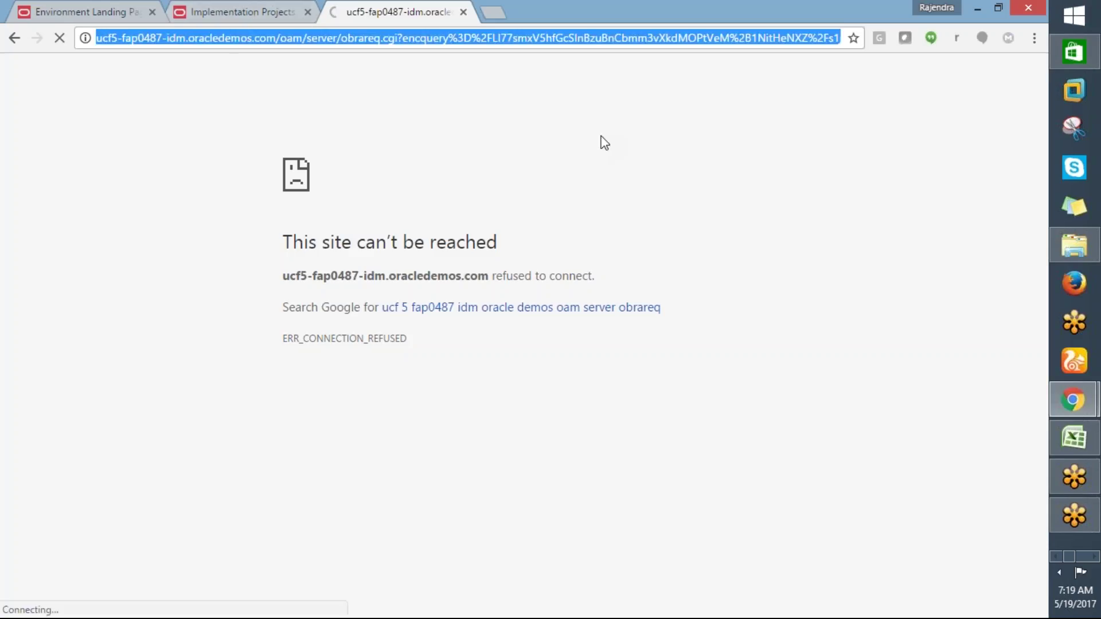
pyautogui.click(1036, 39)
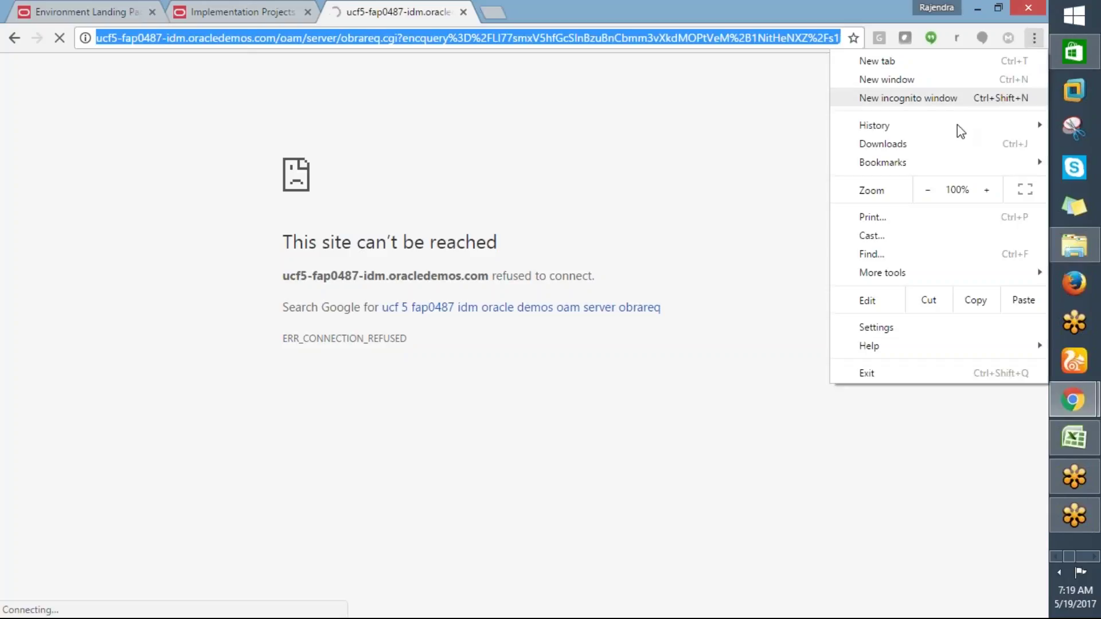
pyautogui.moveTo(876, 167)
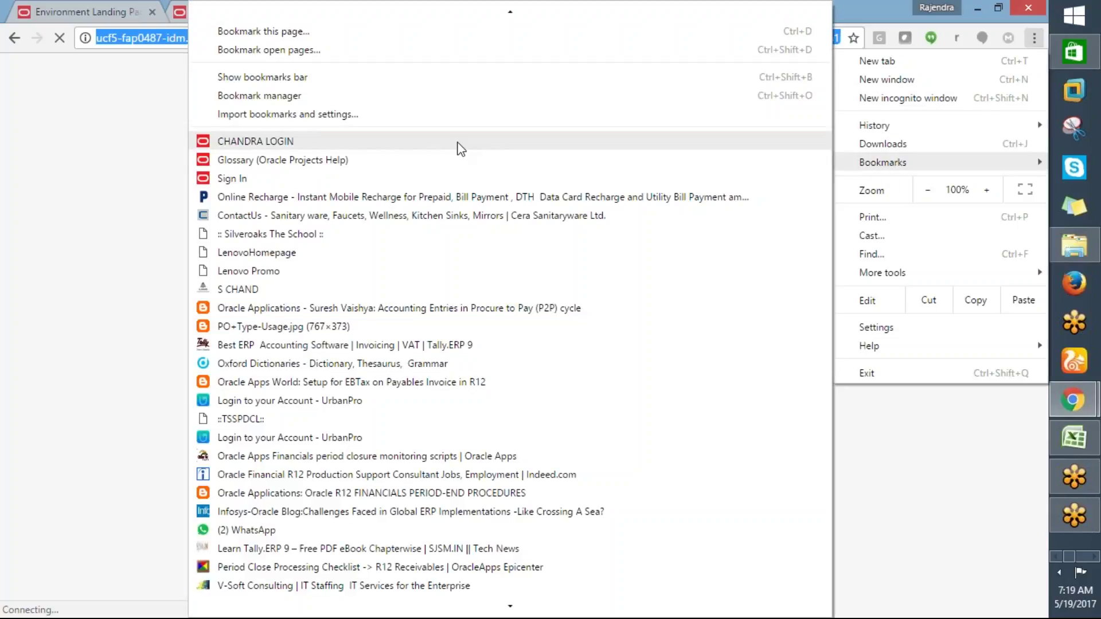
pyautogui.click(244, 179)
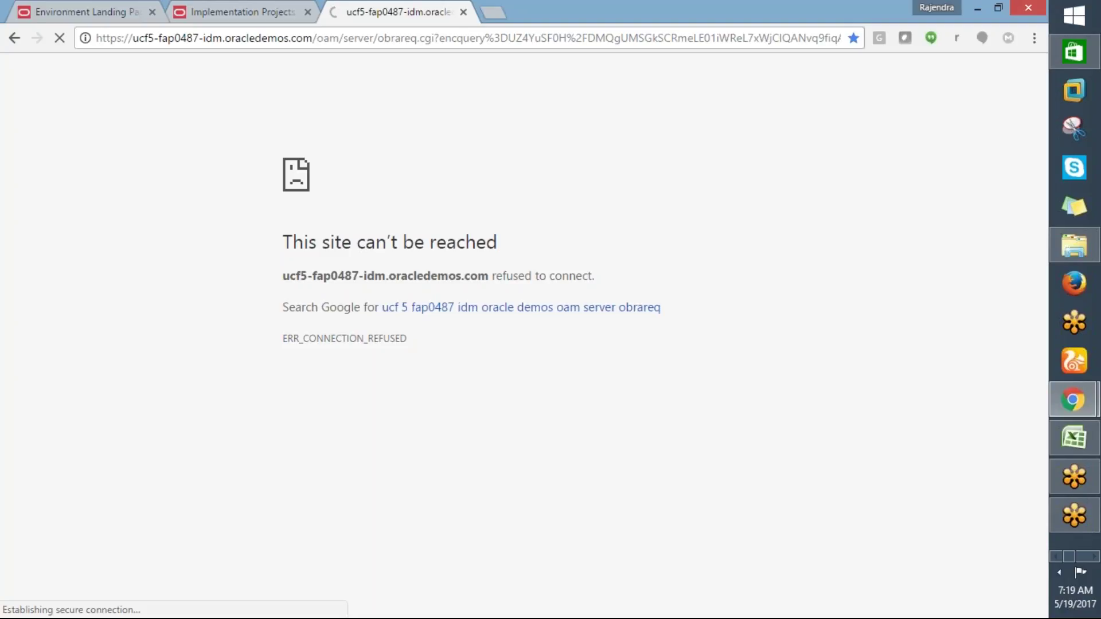
# Glance at the Implementation Projects tab, return to the sign-in tab, and dismiss the tray popup
pyautogui.click(262, 12)
pyautogui.click(385, 16)
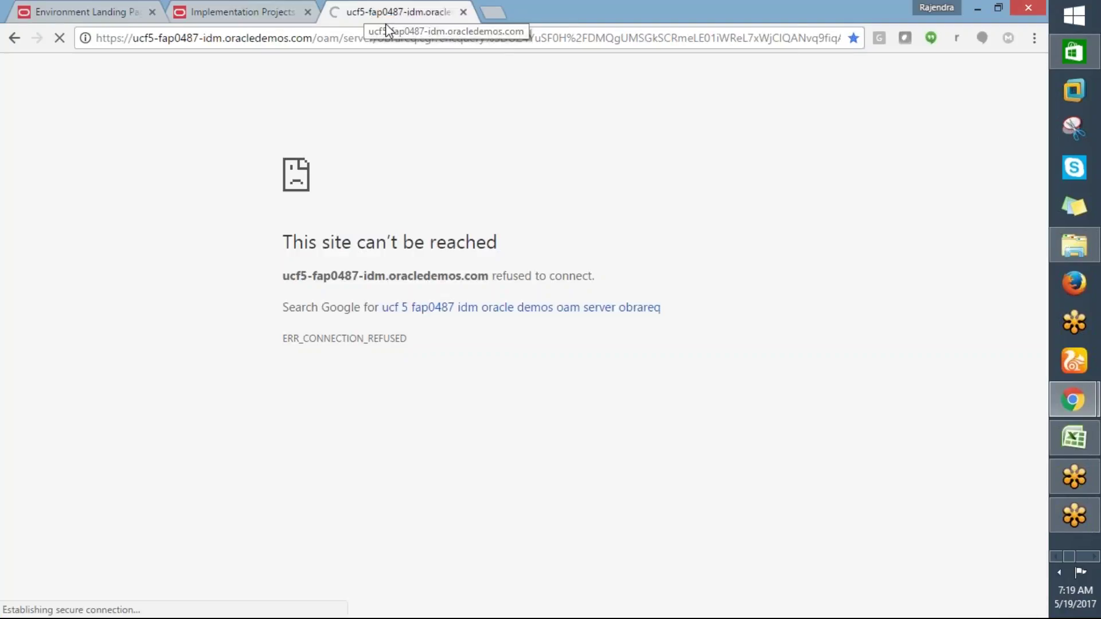
pyautogui.click(1059, 572)
pyautogui.click(848, 365)
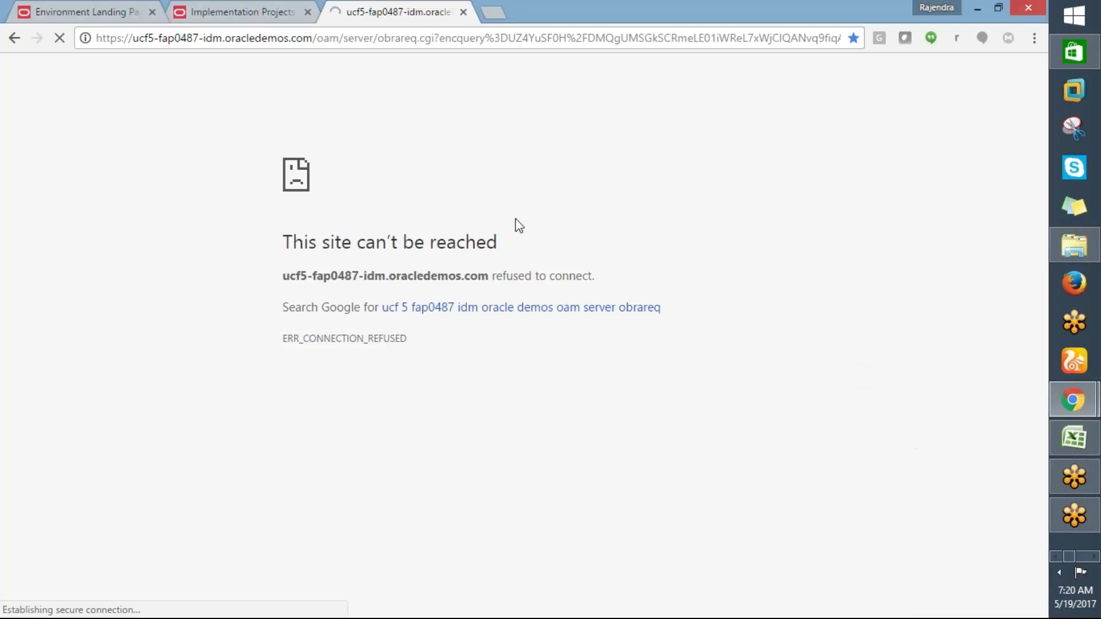
# Copy the HR manager's user name from the Login notes into the User ID field
pyautogui.hotkey('alt', 'Tab')
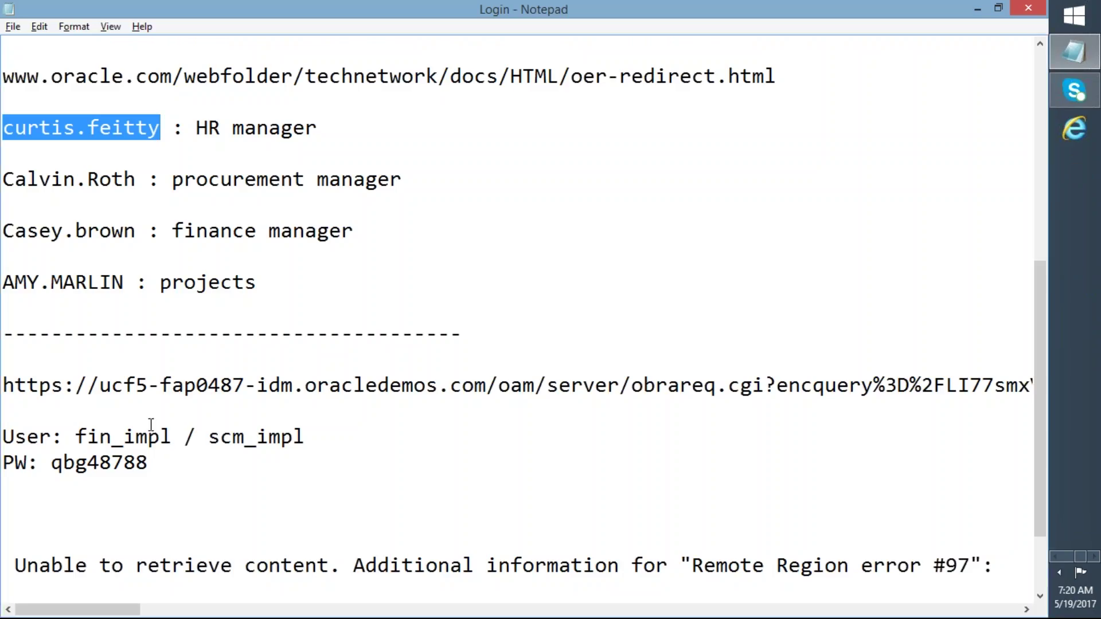
pyautogui.click(8, 383)
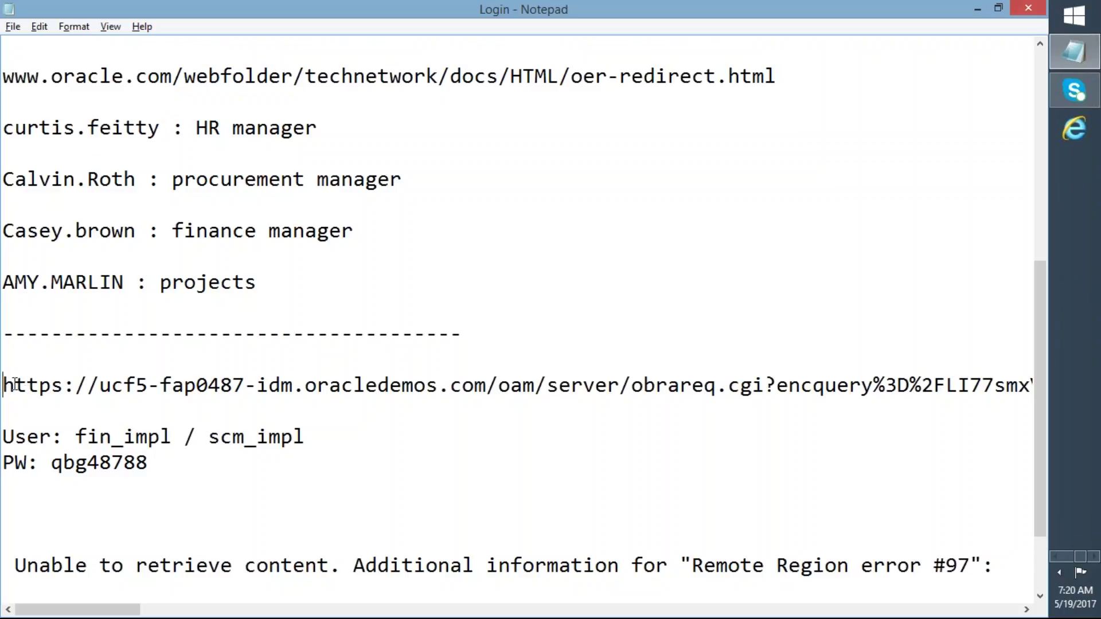
pyautogui.hotkey('shift', 'End')
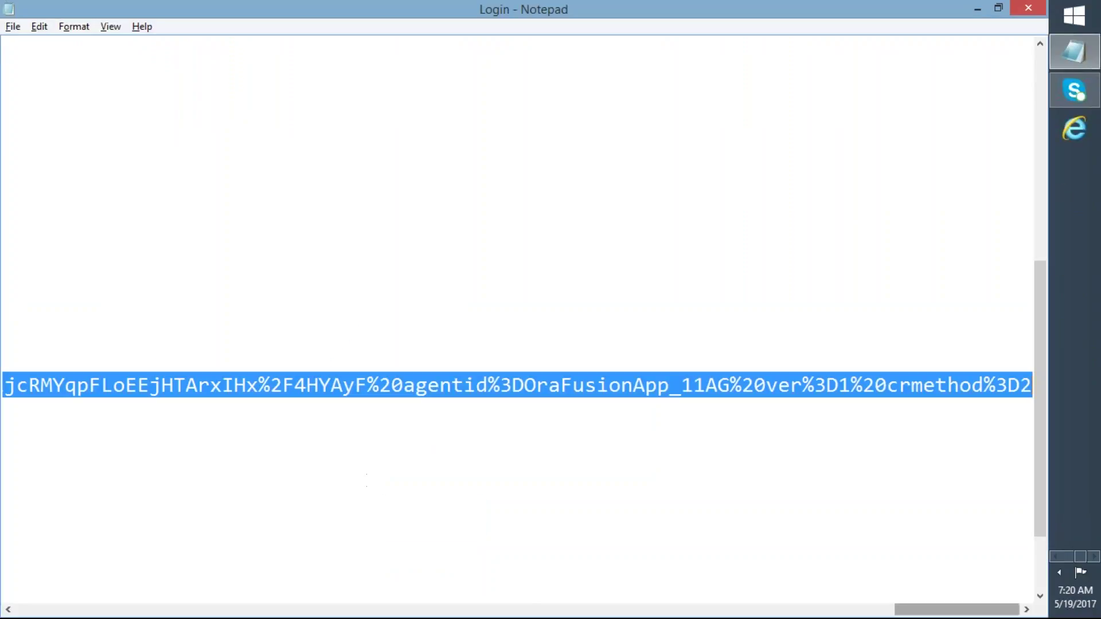
pyautogui.moveTo(905, 609); pyautogui.dragTo(305, 609)
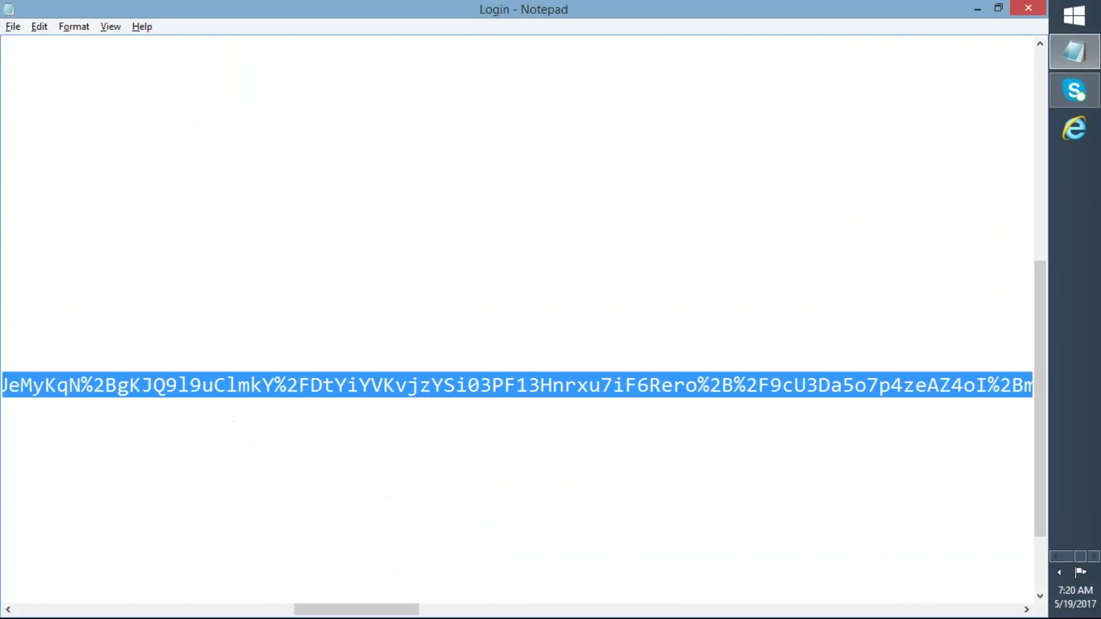
pyautogui.moveTo(373, 612); pyautogui.dragTo(93, 586)
pyautogui.moveTo(159, 439); pyautogui.dragTo(183, 333)
pyautogui.click(154, 234)
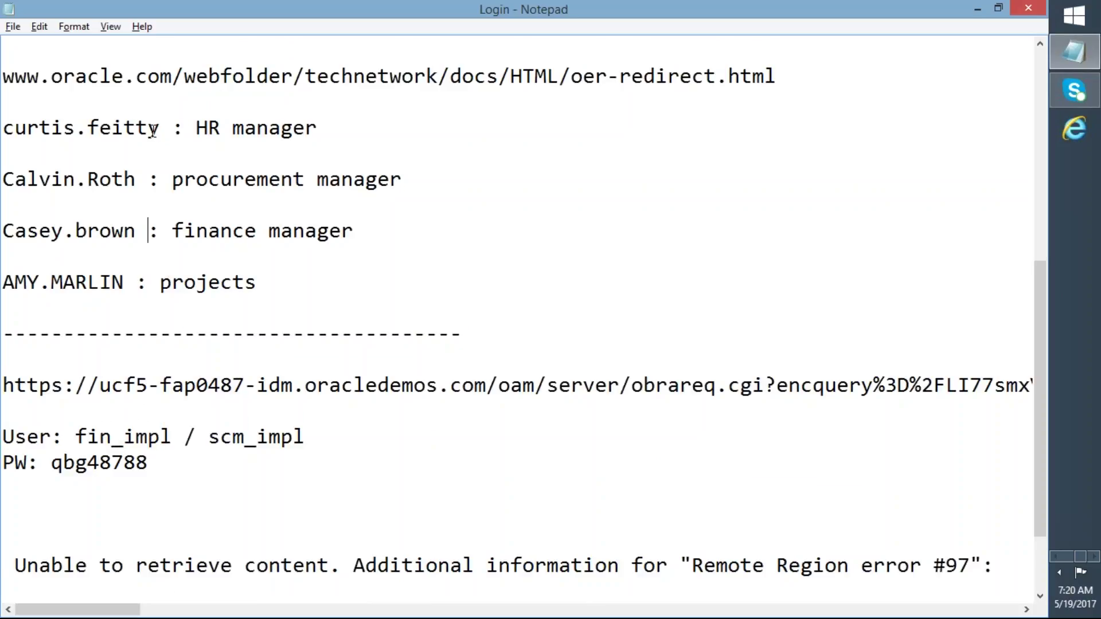
pyautogui.moveTo(161, 127); pyautogui.dragTo(7, 132)
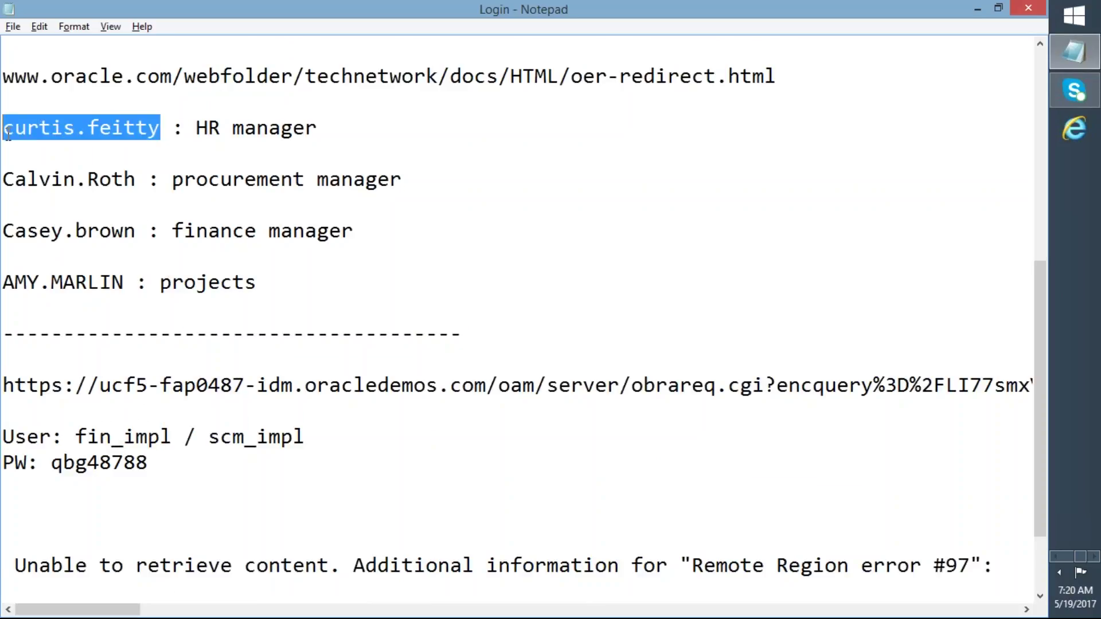
pyautogui.hotkey('ctrl', 'c')
pyautogui.hotkey('alt', 'Tab')
pyautogui.hotkey('ctrl', 'v')
# Copy the demo password from the notes into the Password field
pyautogui.click(423, 456)
pyautogui.hotkey('alt', 'Tab')
pyautogui.moveTo(148, 463); pyautogui.dragTo(56, 466)
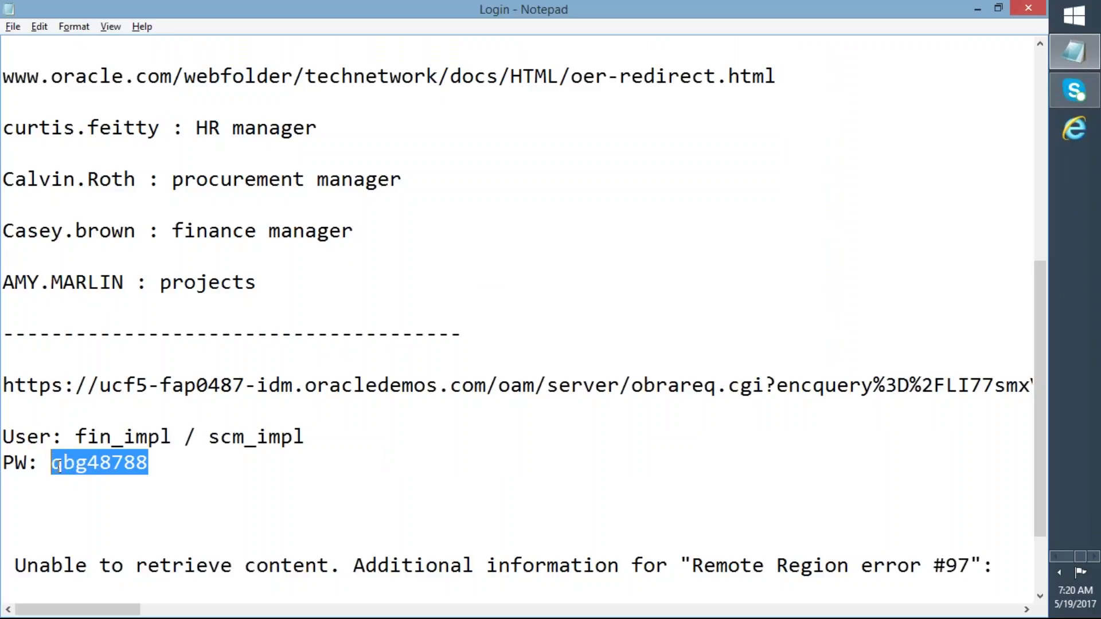
pyautogui.hotkey('ctrl', 'c')
pyautogui.hotkey('alt', 'Tab')
pyautogui.hotkey('ctrl', 'v')
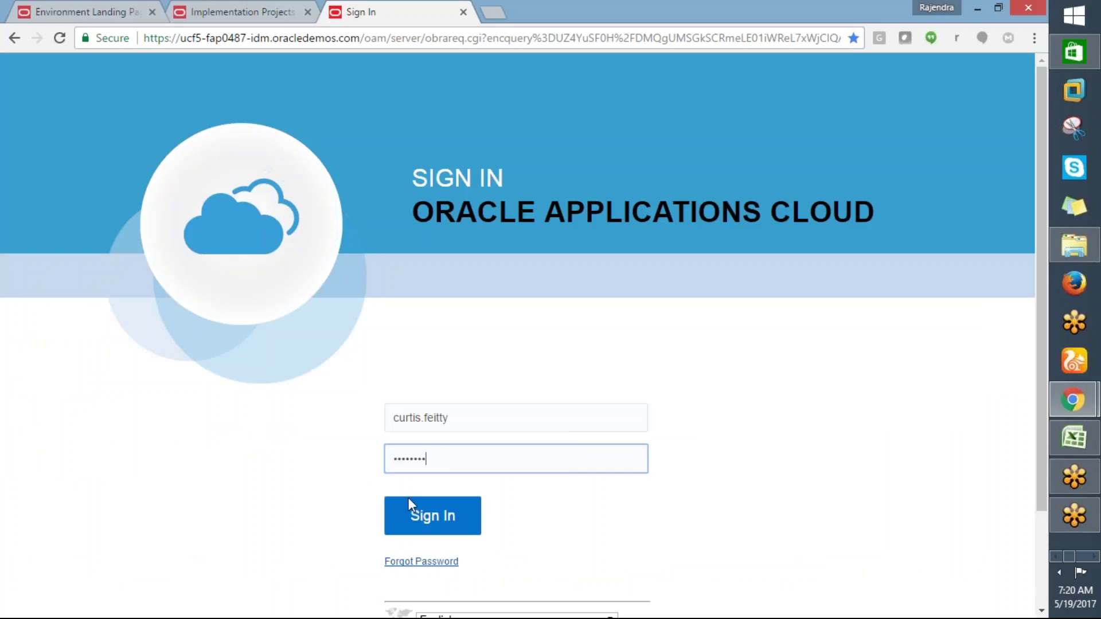
# Submit the Oracle Applications Cloud sign-in form with the entered HR manager credentials
pyautogui.click(420, 513)
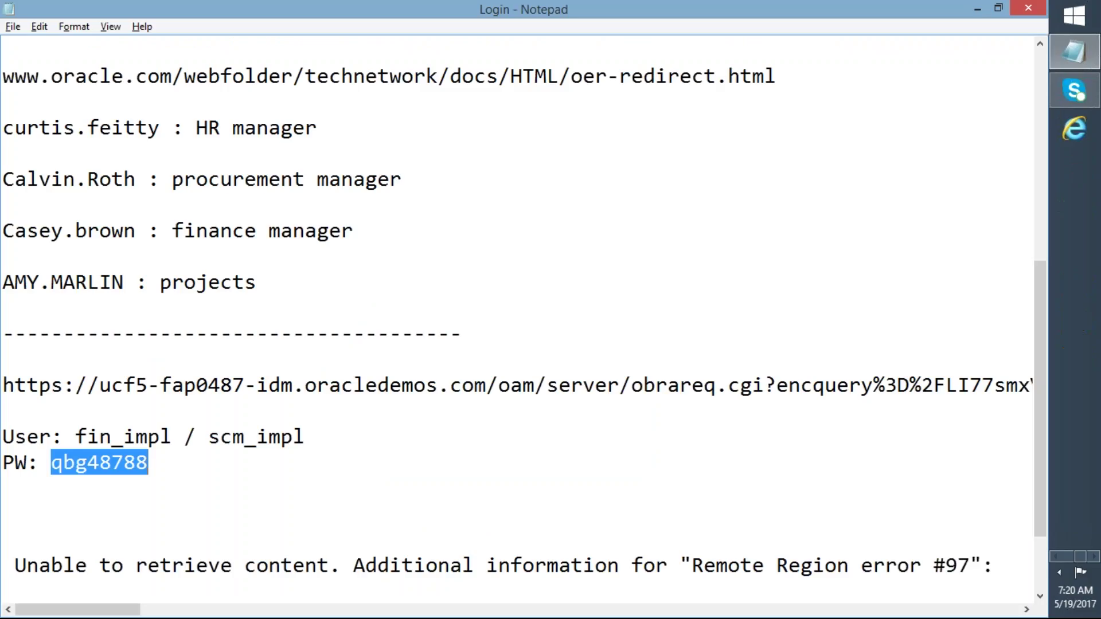
# Review the Login notes, selecting the user list down to the password line at the top
pyautogui.click(405, 256)
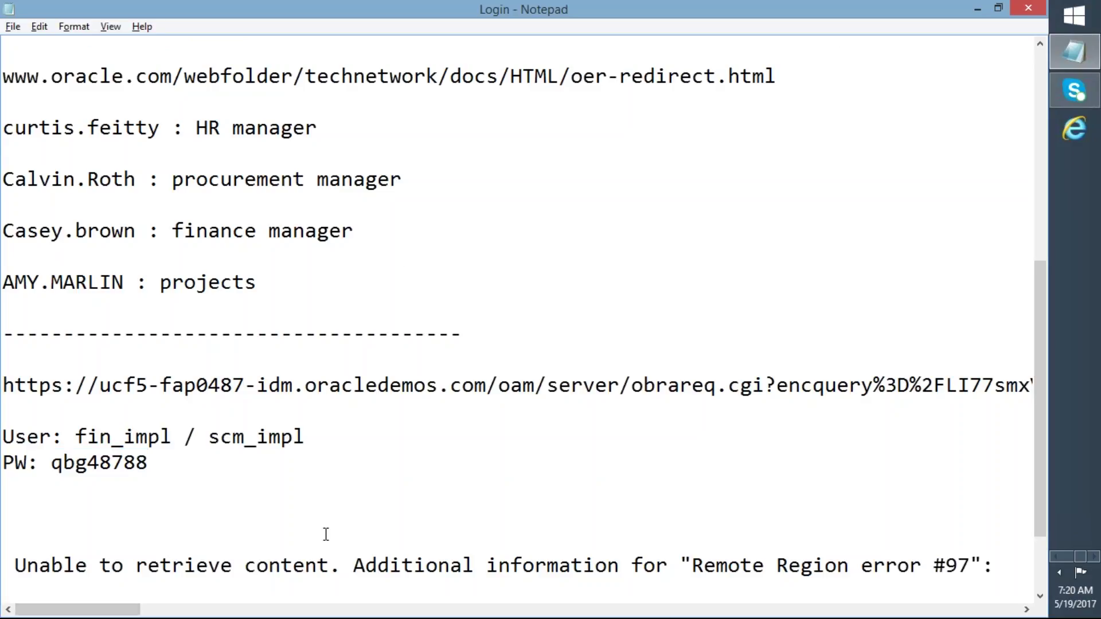
pyautogui.moveTo(1038, 278); pyautogui.dragTo(1030, 92)
pyautogui.moveTo(3, 102); pyautogui.dragTo(645, 256)
pyautogui.click(578, 194)
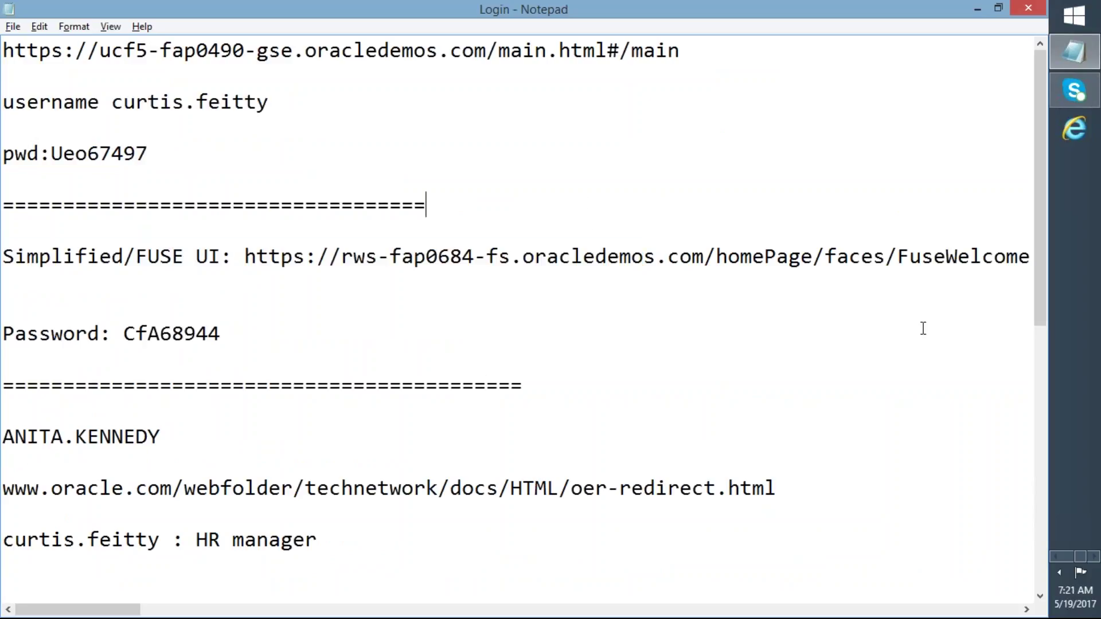
pyautogui.moveTo(1041, 234); pyautogui.dragTo(1046, 184)
pyautogui.scroll(1, 1047, 184)
pyautogui.click(3, 51)
pyautogui.hotkey('shift', 'Down')
pyautogui.hotkey('shift', 'Down')
pyautogui.hotkey('shift', 'Down')
pyautogui.hotkey('shift', 'Down')
pyautogui.hotkey('shift', 'Down')
pyautogui.hotkey('shift', 'Down')
pyautogui.hotkey('shift', 'Down')
pyautogui.hotkey('shift', 'Down')
pyautogui.hotkey('shift', 'Down')
pyautogui.hotkey('shift', 'Down')
pyautogui.hotkey('shift', 'Down')
pyautogui.hotkey('shift', 'Down')
pyautogui.hotkey('shift', 'Down')
pyautogui.hotkey('shift', 'Down')
pyautogui.hotkey('shift', 'Down')
pyautogui.hotkey('shift', 'Down')
pyautogui.hotkey('shift', 'Down')
pyautogui.hotkey('shift', 'Down')
pyautogui.hotkey('shift', 'Down')
pyautogui.hotkey('shift', 'Down')
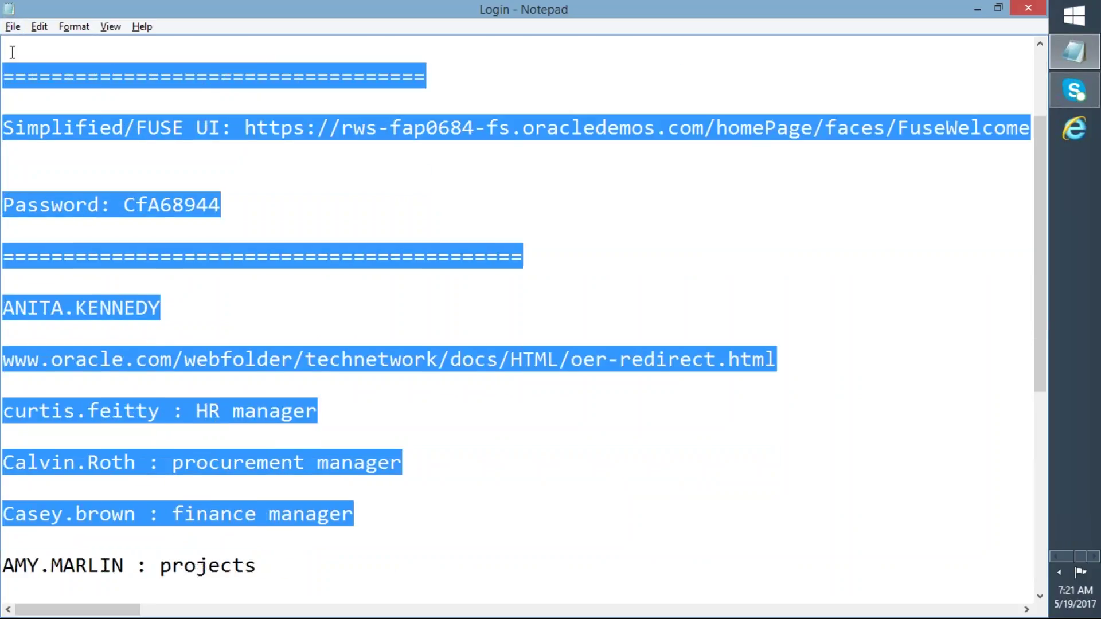
pyautogui.hotkey('shift', 'Down')
pyautogui.hotkey('shift', 'Down')
pyautogui.hotkey('shift', 'Down')
pyautogui.hotkey('shift', 'Down')
pyautogui.hotkey('shift', 'Down')
pyautogui.hotkey('shift', 'Down')
pyautogui.hotkey('shift', 'Down')
pyautogui.hotkey('shift', 'Down')
pyautogui.hotkey('shift', 'Down')
pyautogui.hotkey('shift', 'Down')
pyautogui.hotkey('shift', 'Down')
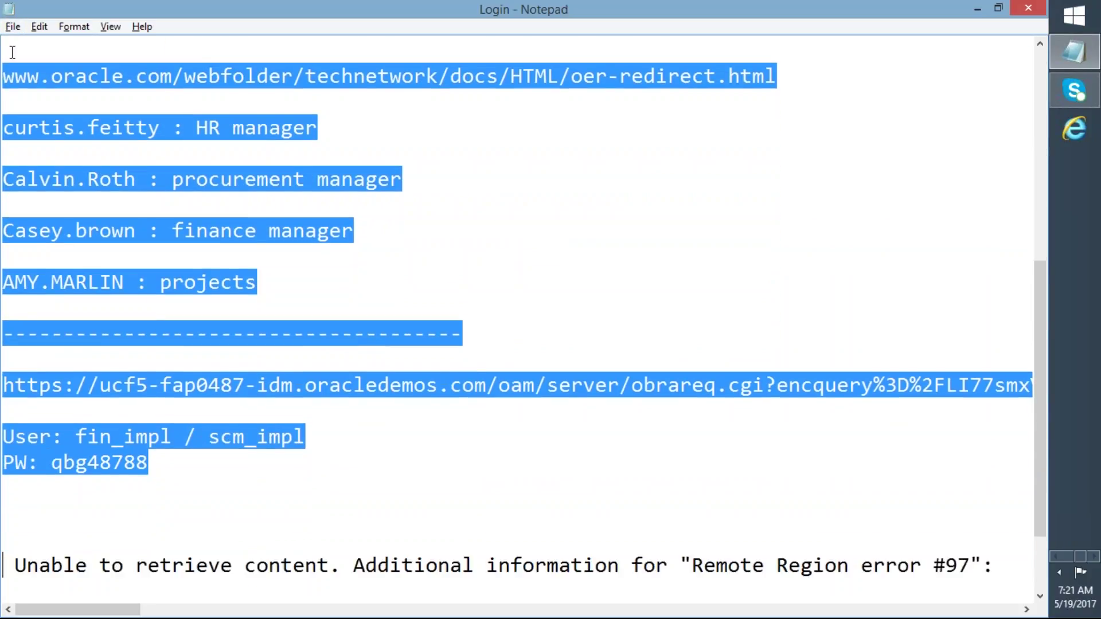
pyautogui.hotkey('shift', 'Down')
pyautogui.hotkey('shift', 'Up')
pyautogui.hotkey('shift', 'Up')
pyautogui.hotkey('shift', 'Up')
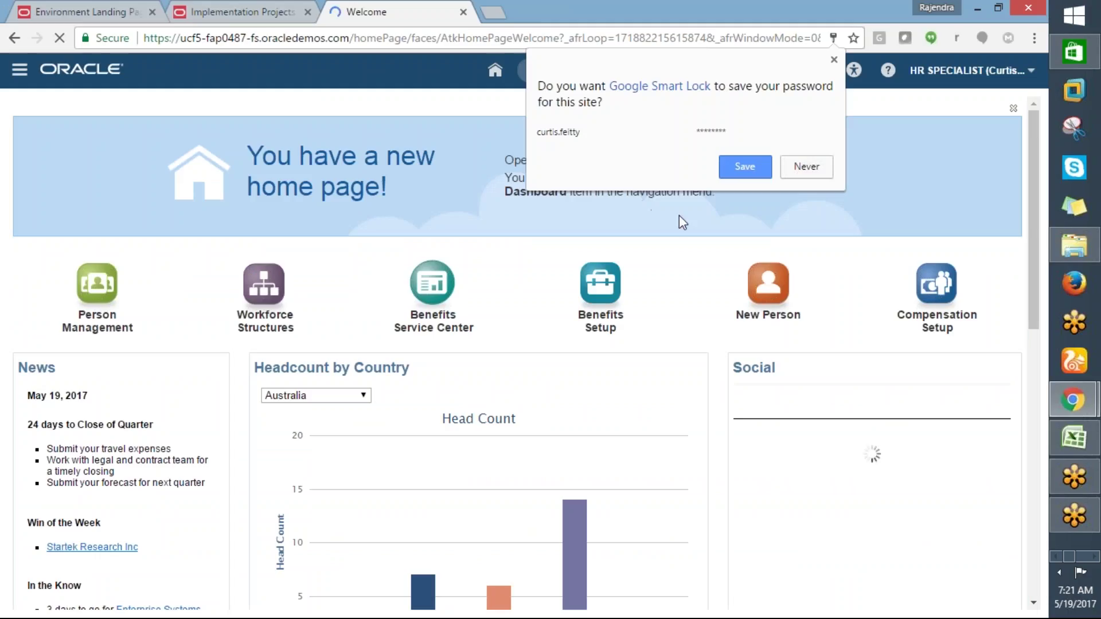
# Decline Chrome's offer to save the site password and bring up the Login notes
pyautogui.click(802, 166)
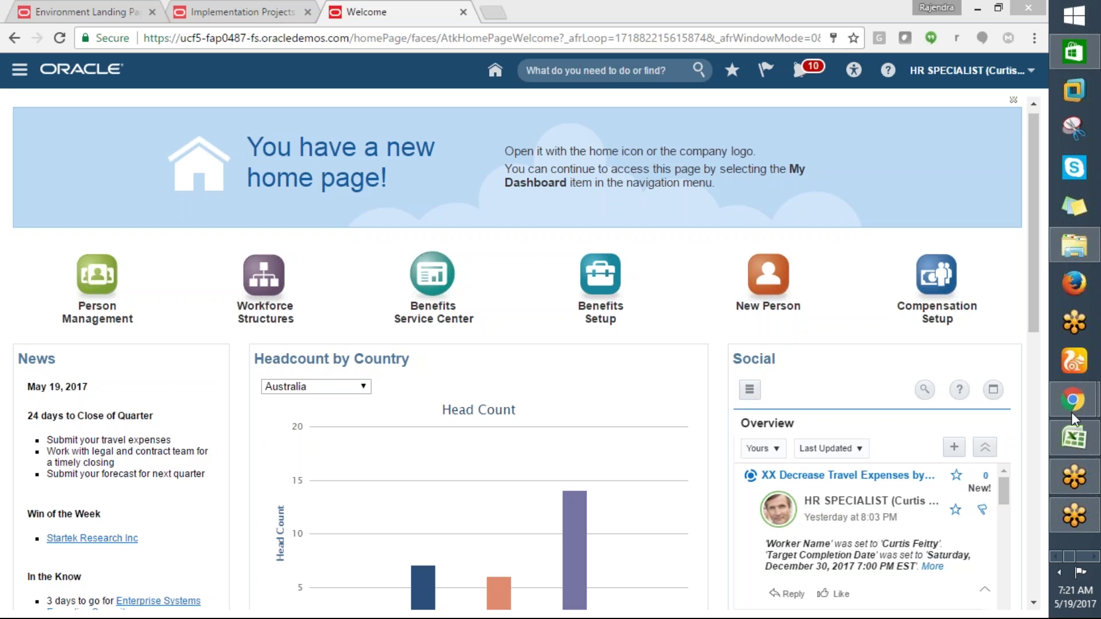
pyautogui.hotkey('alt', 'Tab')
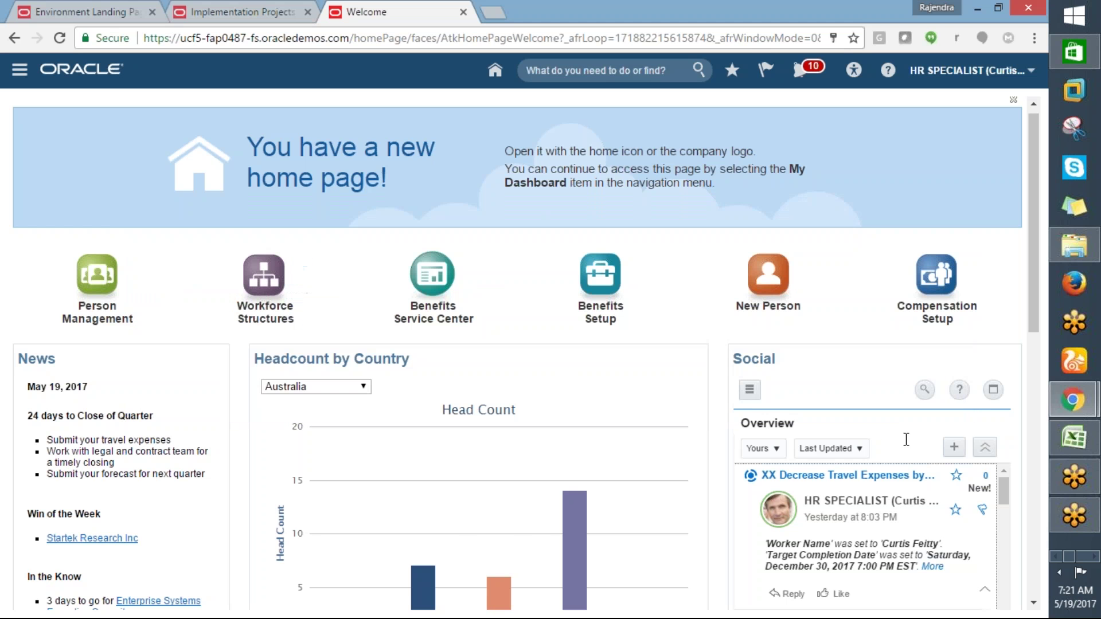
pyautogui.hotkey('alt', 'Tab')
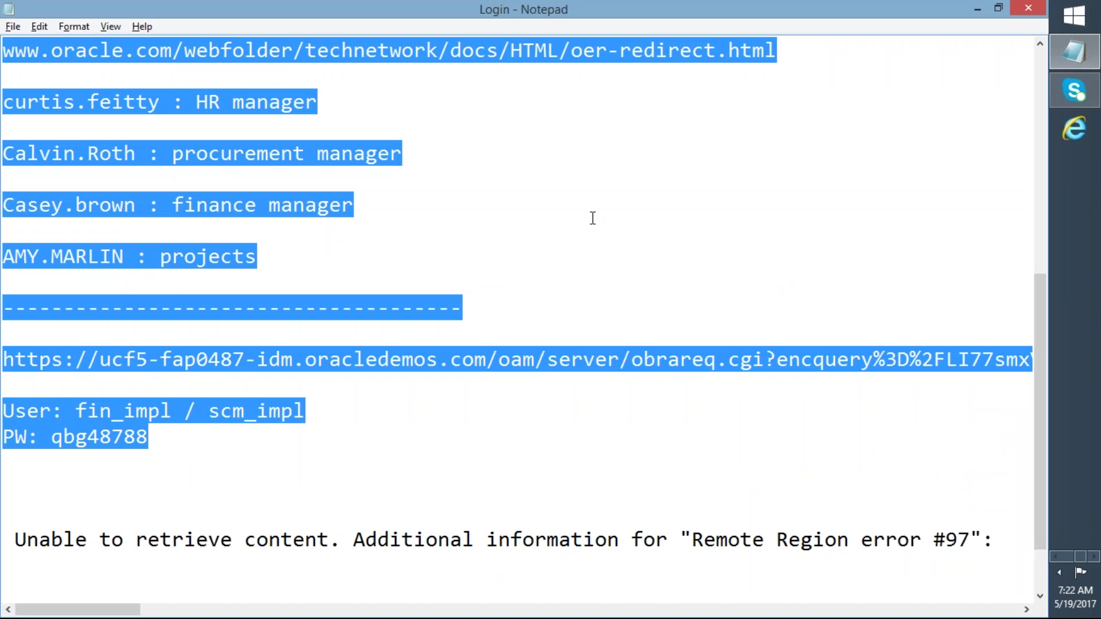
pyautogui.hotkey('alt', 'Tab')
pyautogui.hotkey('ctrl', 'a')
pyautogui.hotkey('alt', 'Tab')
# Select the user and password lines in the Login notes, then return to the Oracle home page
pyautogui.click(195, 450)
pyautogui.moveTo(148, 438); pyautogui.dragTo(6, 411)
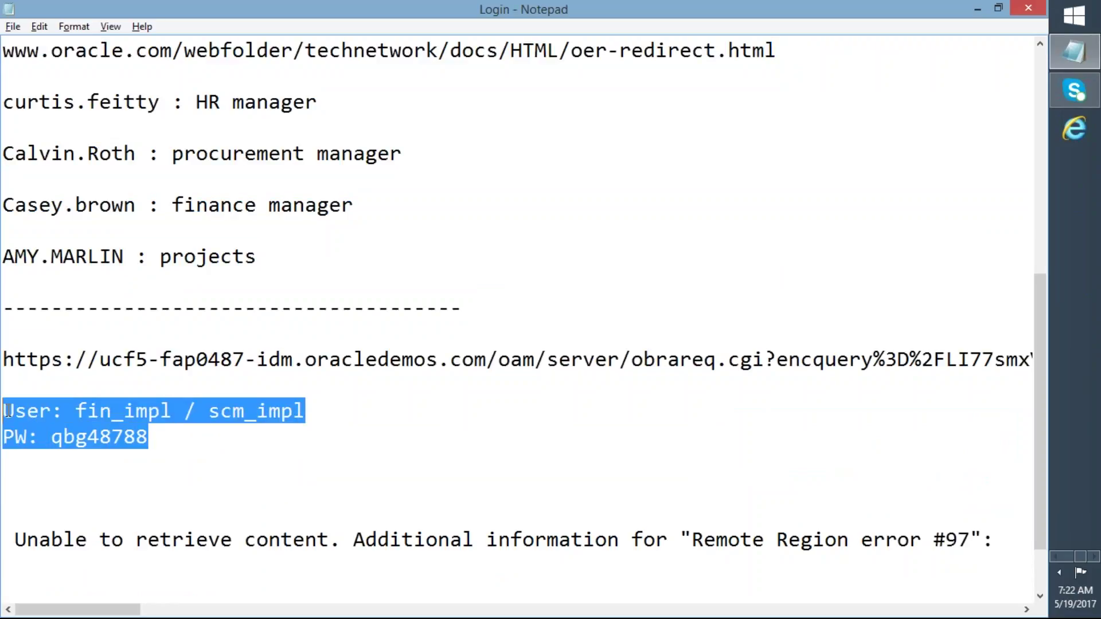
pyautogui.click(97, 459)
pyautogui.moveTo(148, 438); pyautogui.dragTo(8, 450)
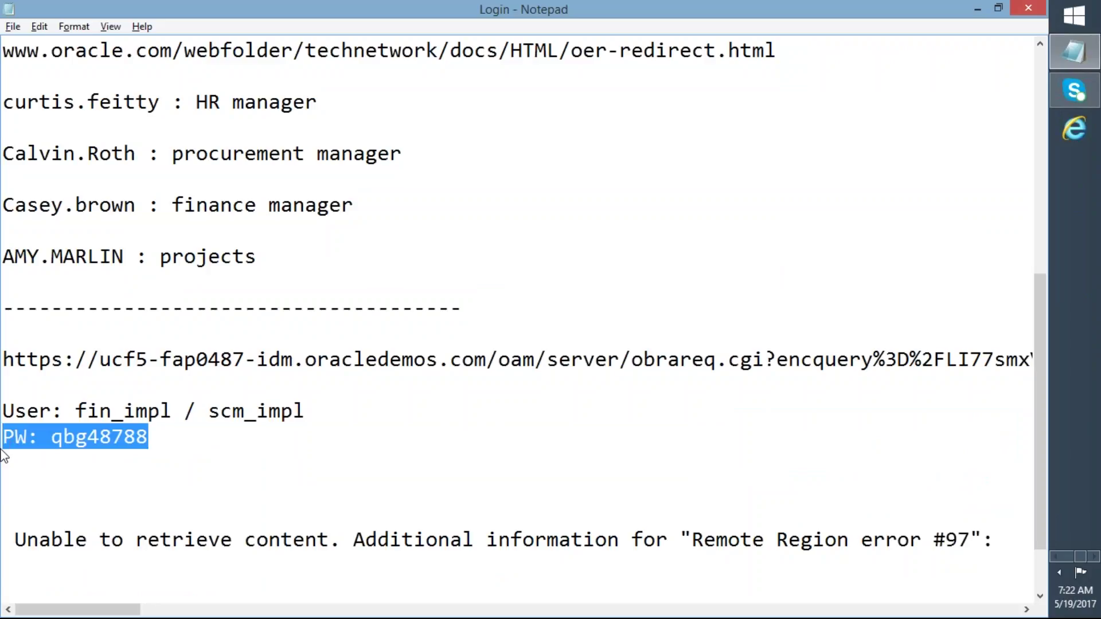
pyautogui.hotkey('alt', 'Tab')
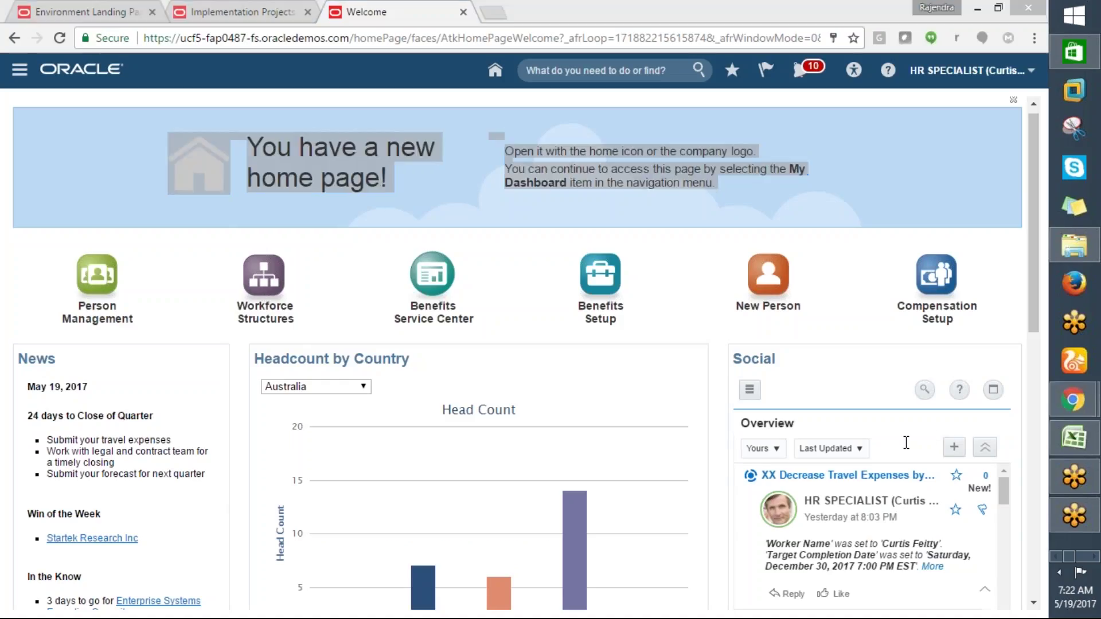
pyautogui.hotkey('alt', 'Tab')
pyautogui.moveTo(1036, 152); pyautogui.dragTo(1031, 150)
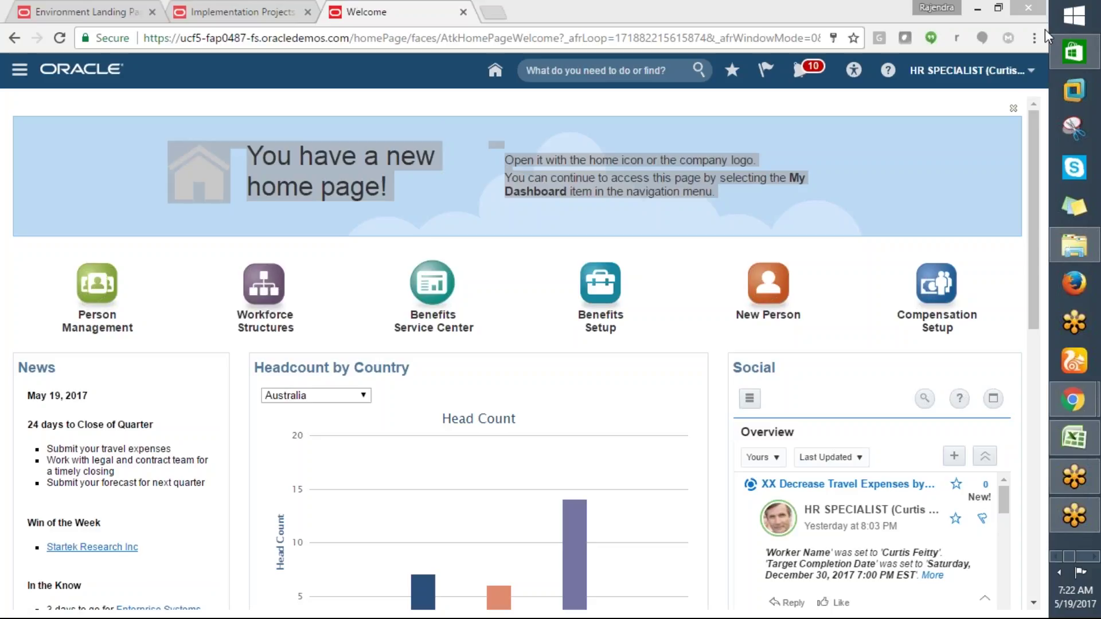
# Pick Setup and Maintenance from the user menu and open an empty new Chrome tab
pyautogui.click(1027, 56)
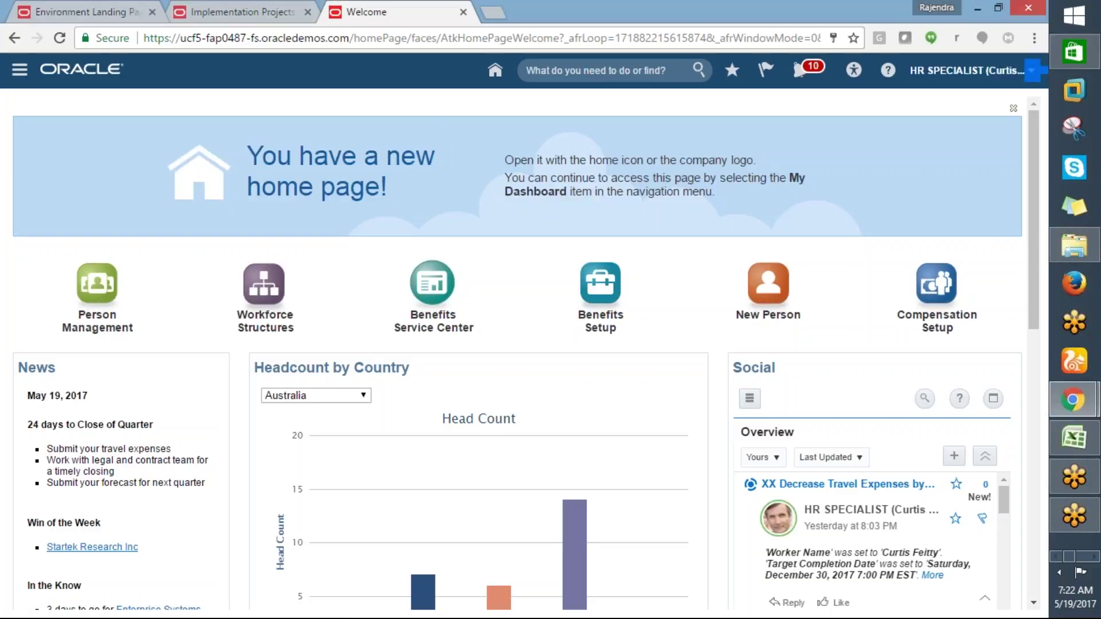
pyautogui.click(1032, 69)
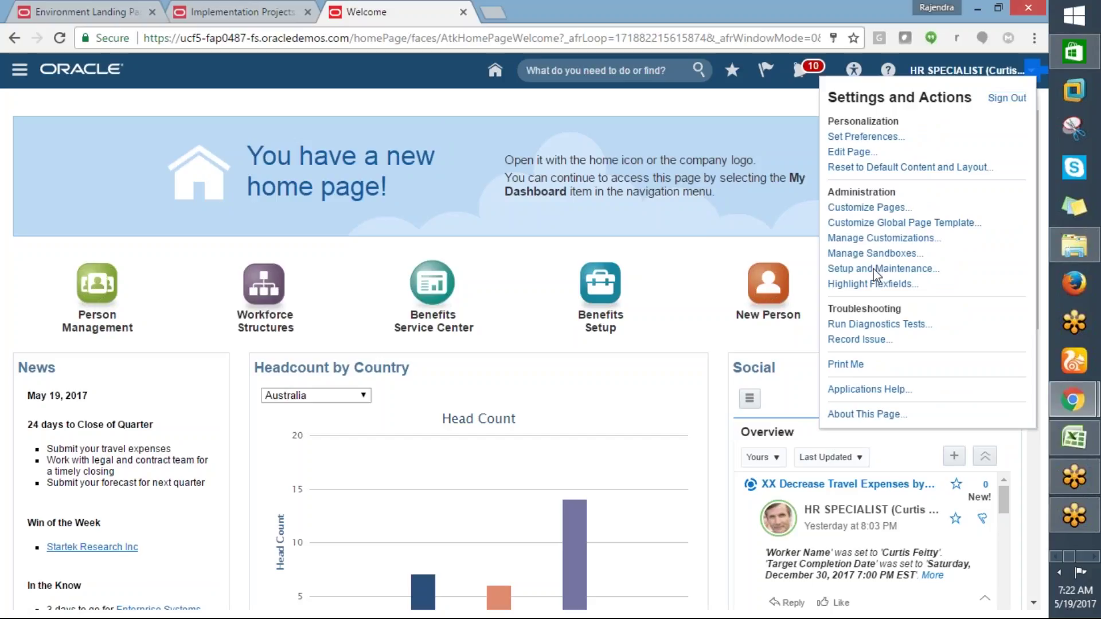
pyautogui.hotkey('ctrl', 't')
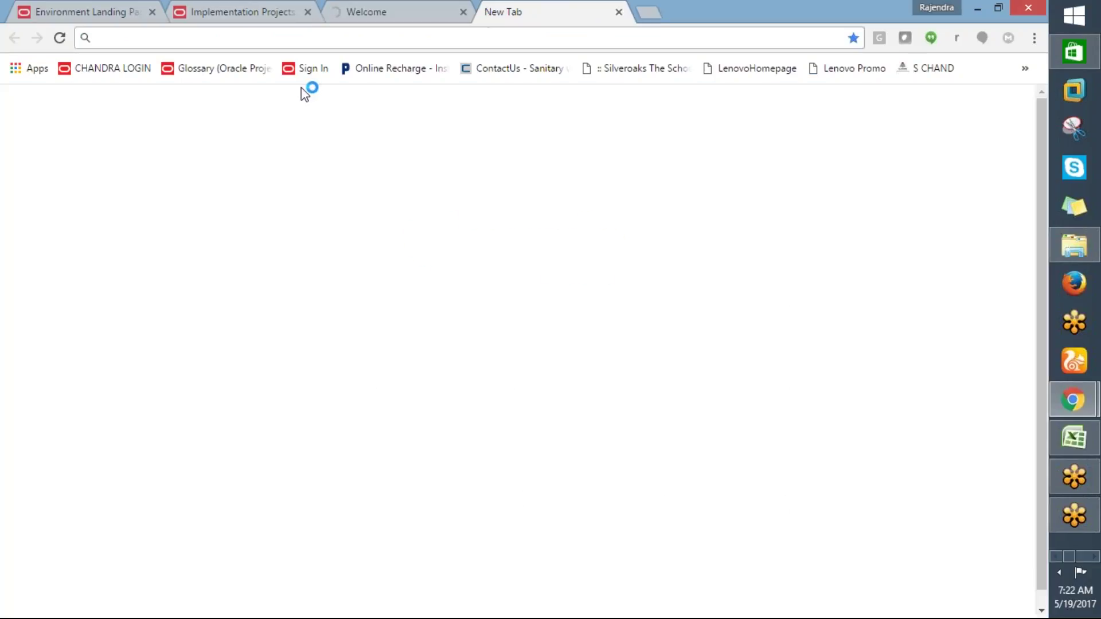
# Go to gmail.com in the new tab while the Setup and Maintenance tab loads
pyautogui.write('gmal')
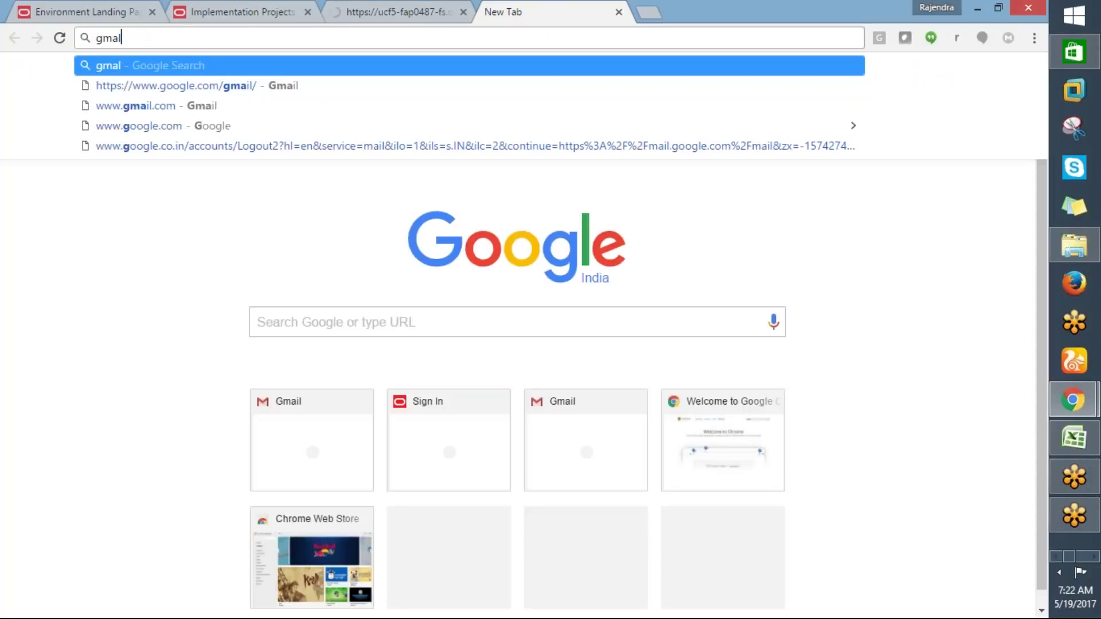
pyautogui.press('BackSpace')
pyautogui.write('il')
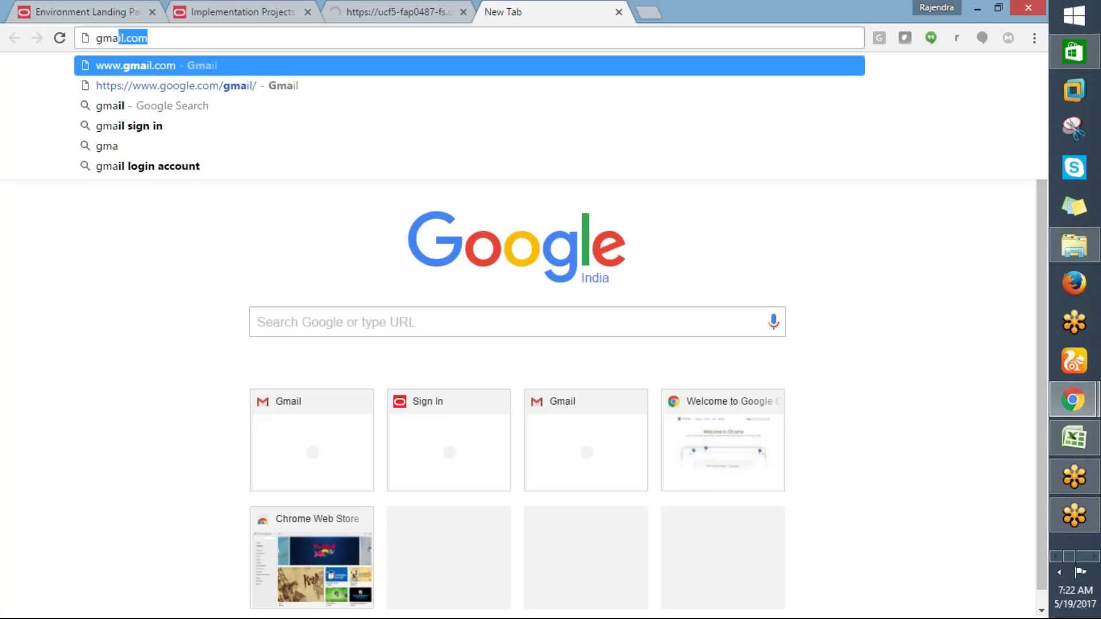
pyautogui.press('Return')
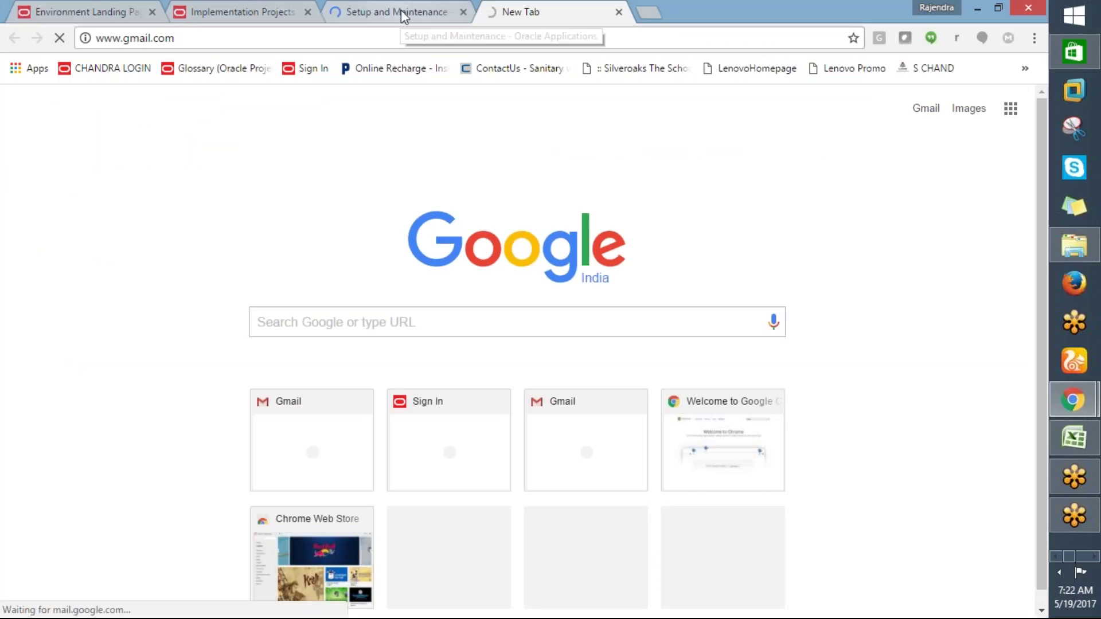
pyautogui.click(413, 12)
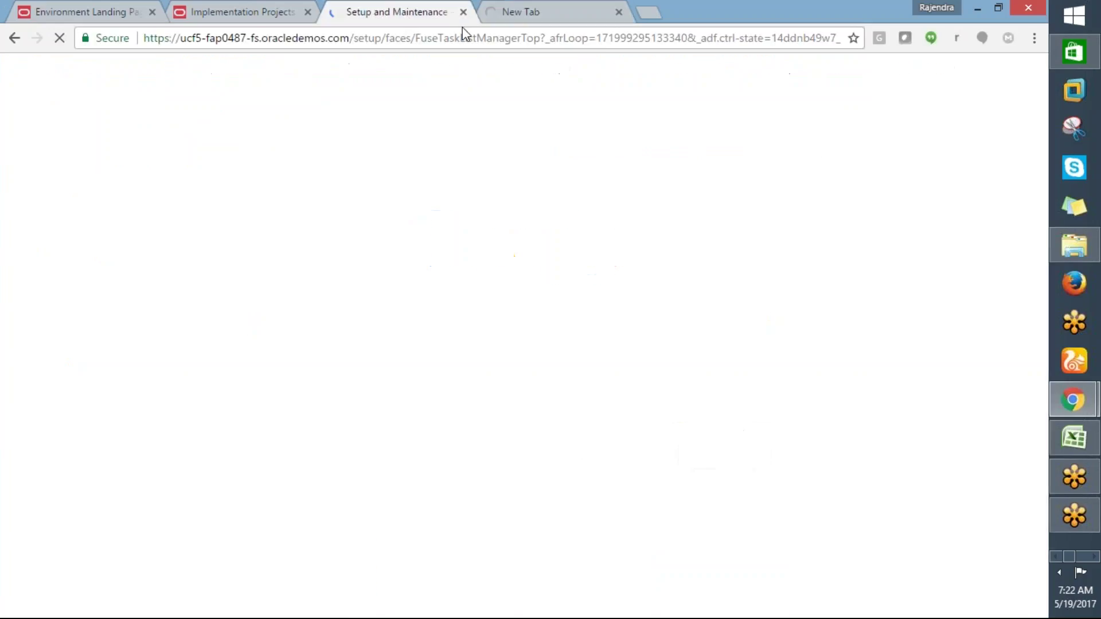
pyautogui.click(511, 15)
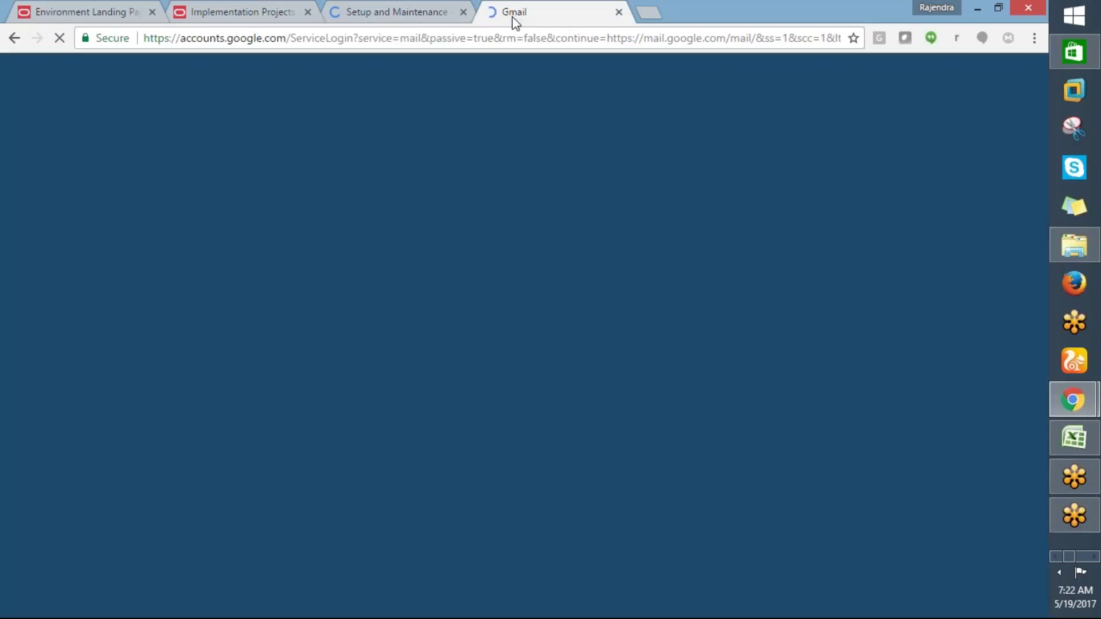
pyautogui.click(363, 14)
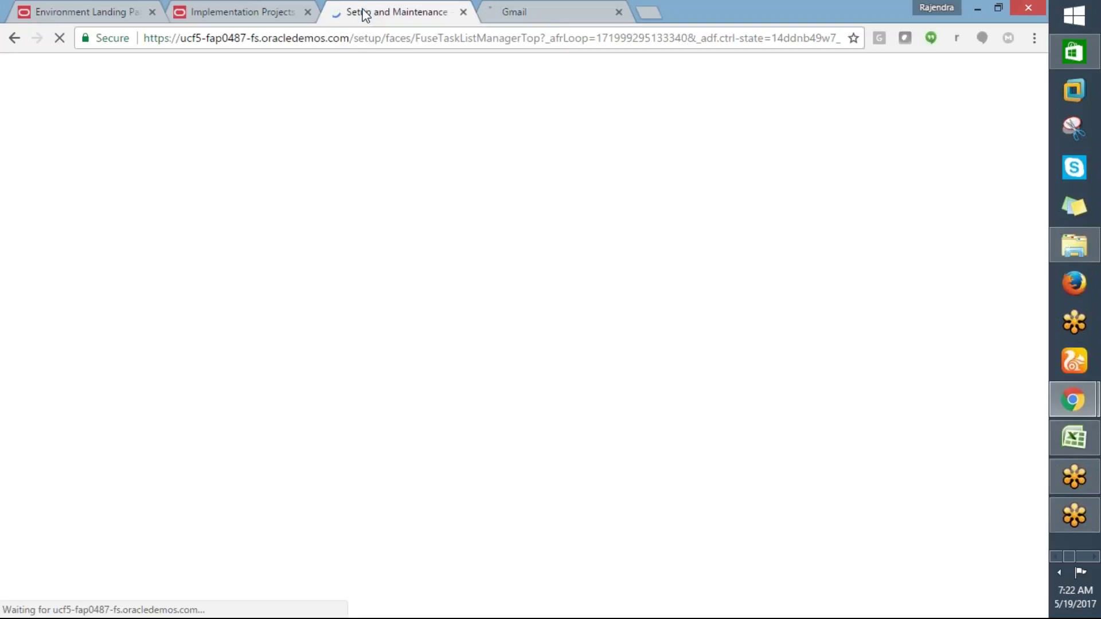
pyautogui.click(510, 21)
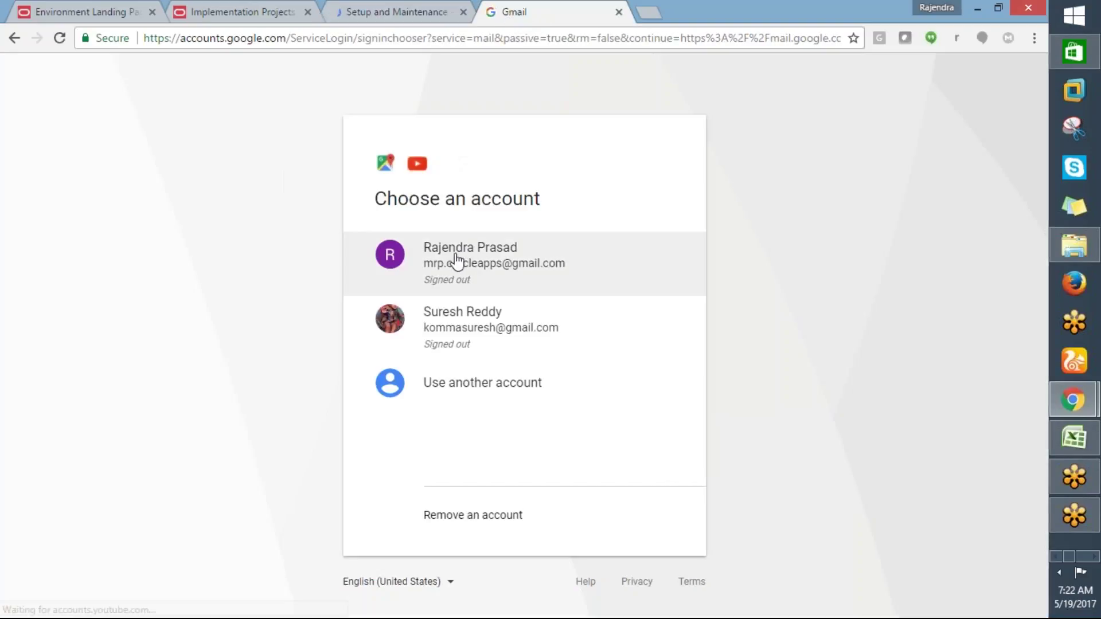
# Sign in to the first saved Google account with its password, then bring up the Login notes in Notepad
pyautogui.click(457, 255)
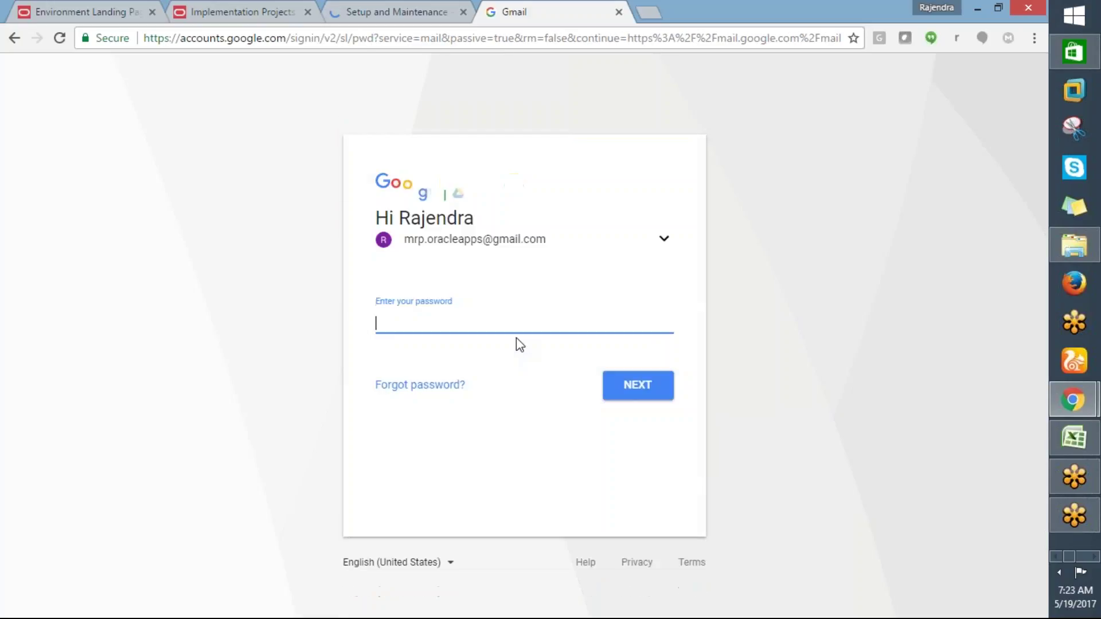
pyautogui.write('••••••••')
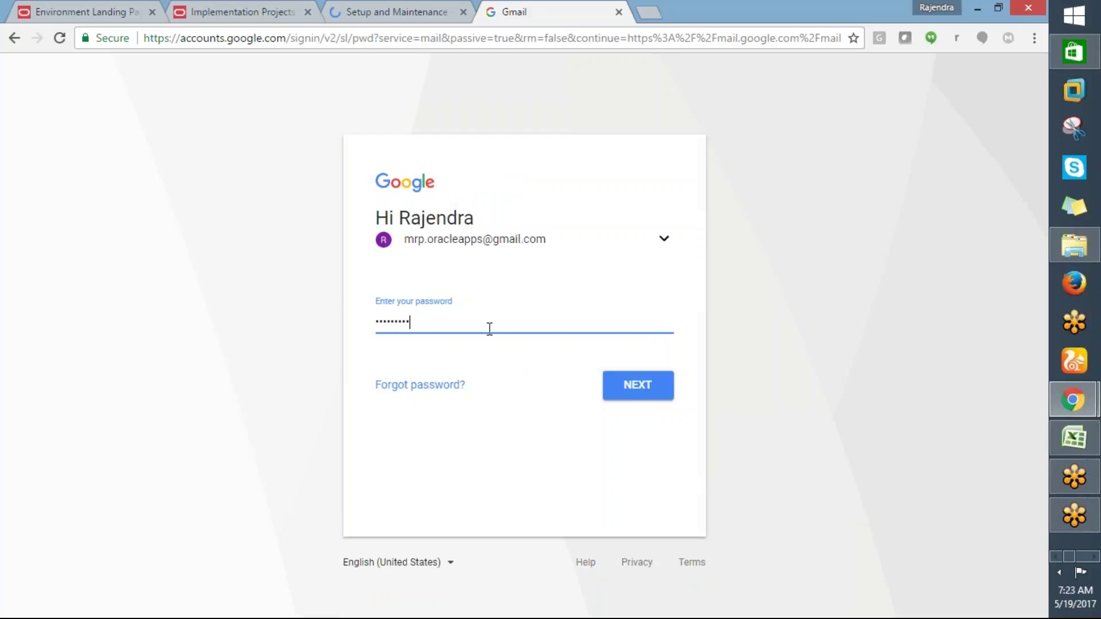
pyautogui.click(643, 393)
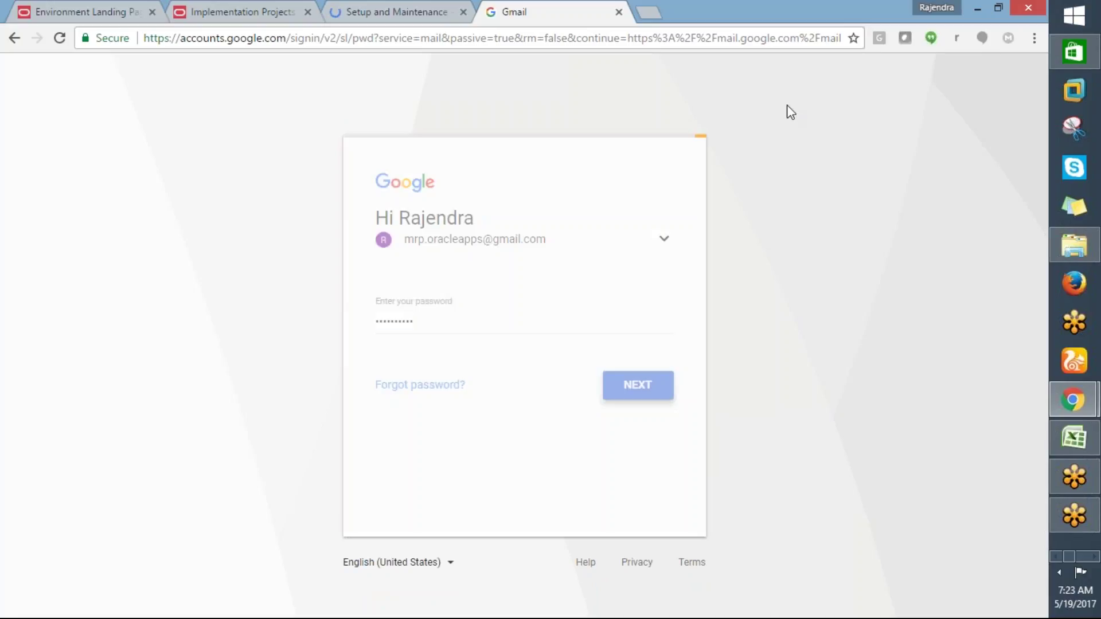
pyautogui.hotkey('ctrl', 'a')
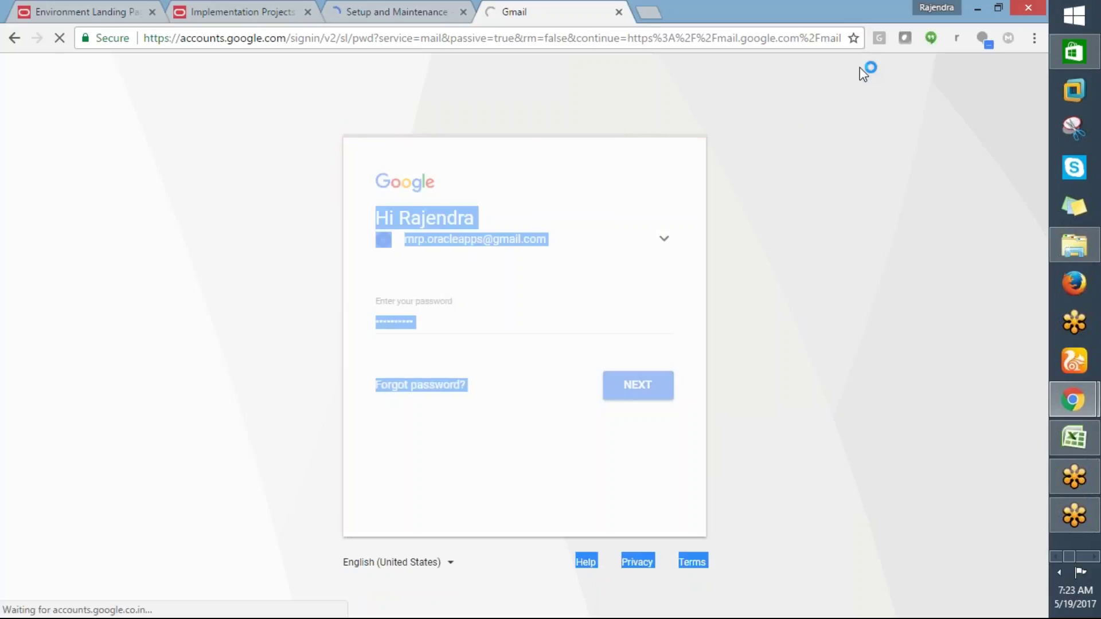
pyautogui.click(380, 10)
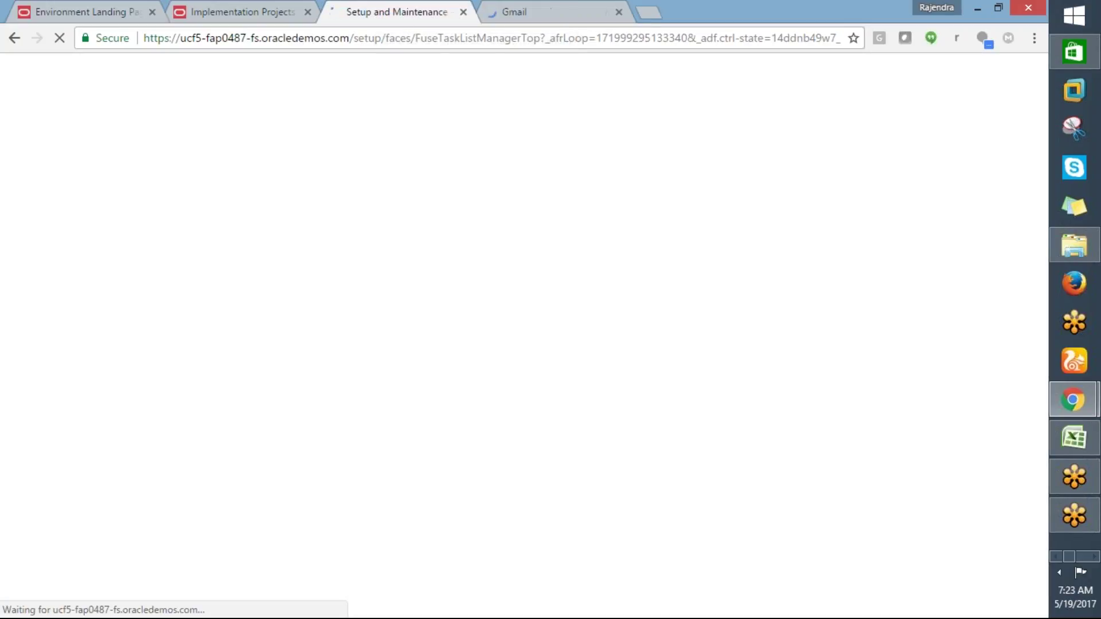
pyautogui.click(506, 18)
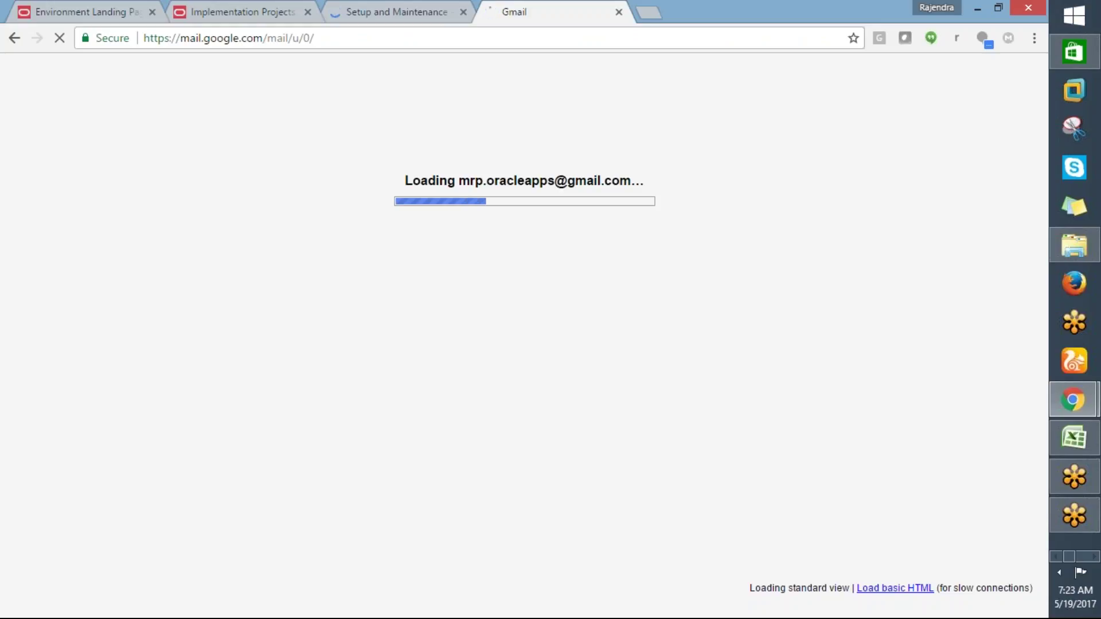
pyautogui.moveTo(1089, 128); pyautogui.dragTo(1074, 321)
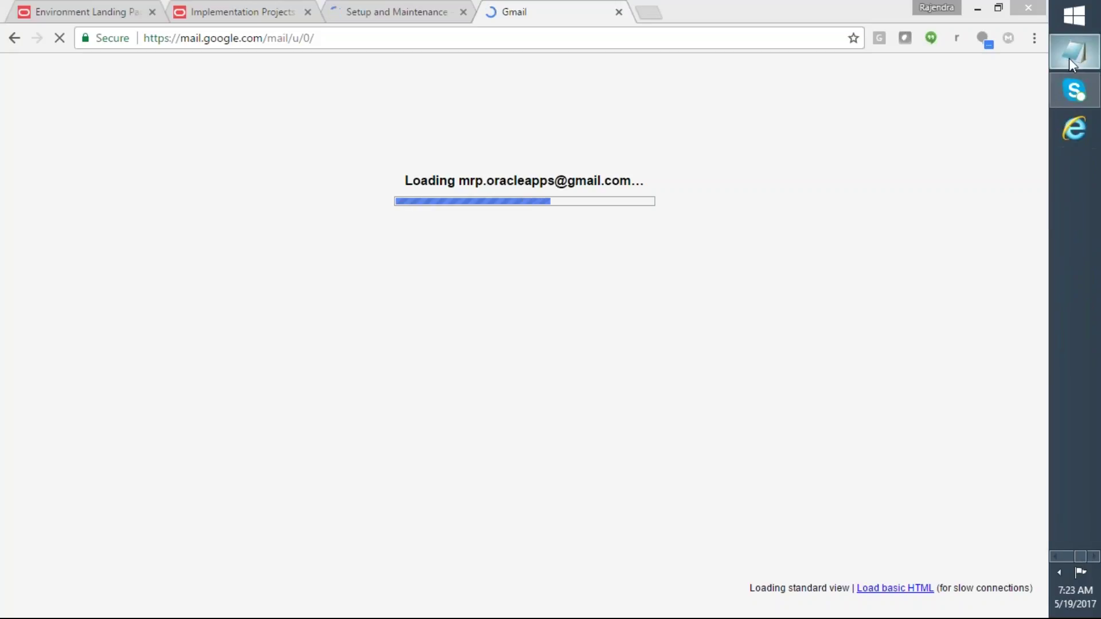
pyautogui.click(1068, 57)
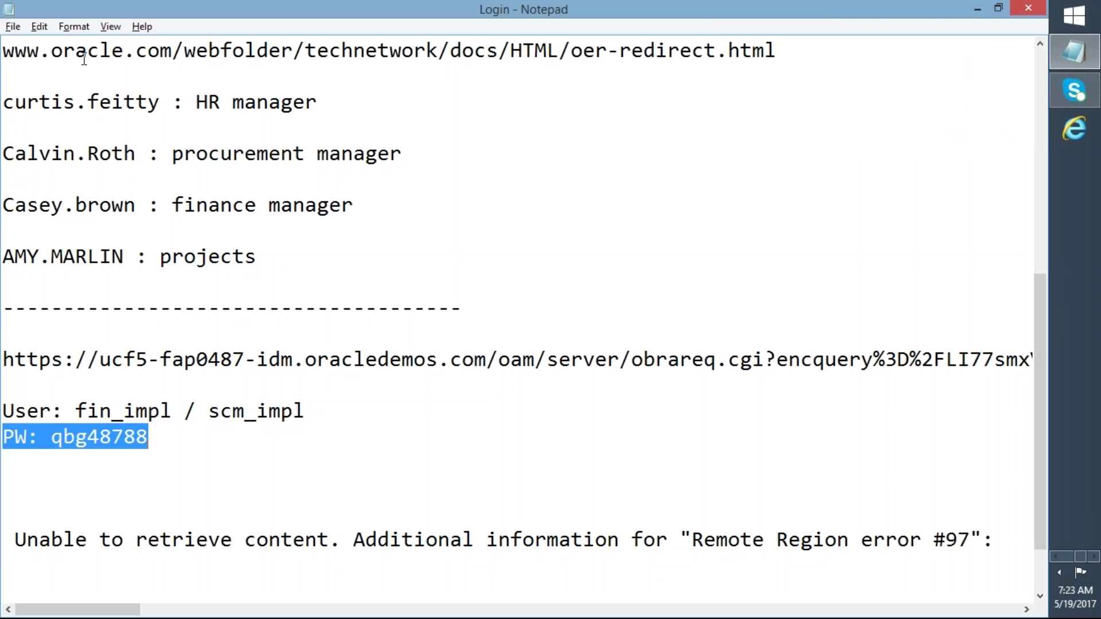
# Select and copy the Login notes text from the top of the Notepad file
pyautogui.click(22, 43)
pyautogui.scroll(6, 21, 43)
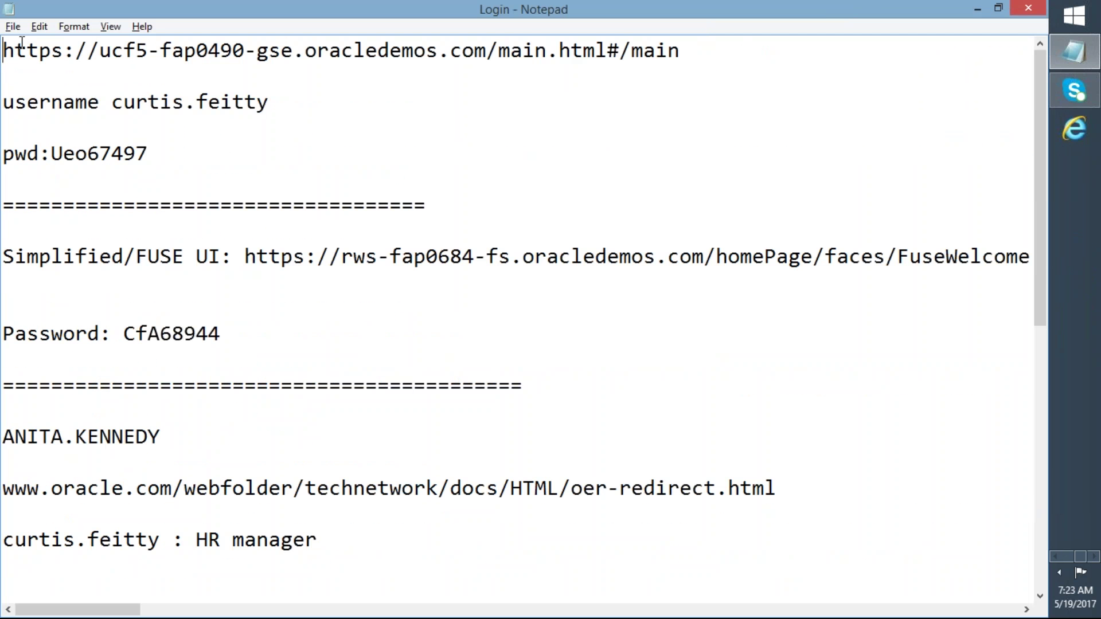
pyautogui.hotkey('shift', 'Down')
pyautogui.hotkey('shift', 'Down')
pyautogui.hotkey('shift', 'Down')
pyautogui.hotkey('shift', 'Down')
pyautogui.hotkey('shift', 'Down')
pyautogui.hotkey('shift', 'Down')
pyautogui.hotkey('shift', 'Down')
pyautogui.hotkey('shift', 'Down')
pyautogui.hotkey('shift', 'Down')
pyautogui.hotkey('shift', 'Down')
pyautogui.hotkey('shift', 'Down')
pyautogui.hotkey('shift', 'Down')
pyautogui.hotkey('shift', 'Down')
pyautogui.hotkey('shift', 'Down')
pyautogui.hotkey('shift', 'Down')
pyautogui.hotkey('shift', 'Down')
pyautogui.hotkey('shift', 'Down')
pyautogui.hotkey('shift', 'Down')
pyautogui.hotkey('shift', 'Down')
pyautogui.hotkey('shift', 'Down')
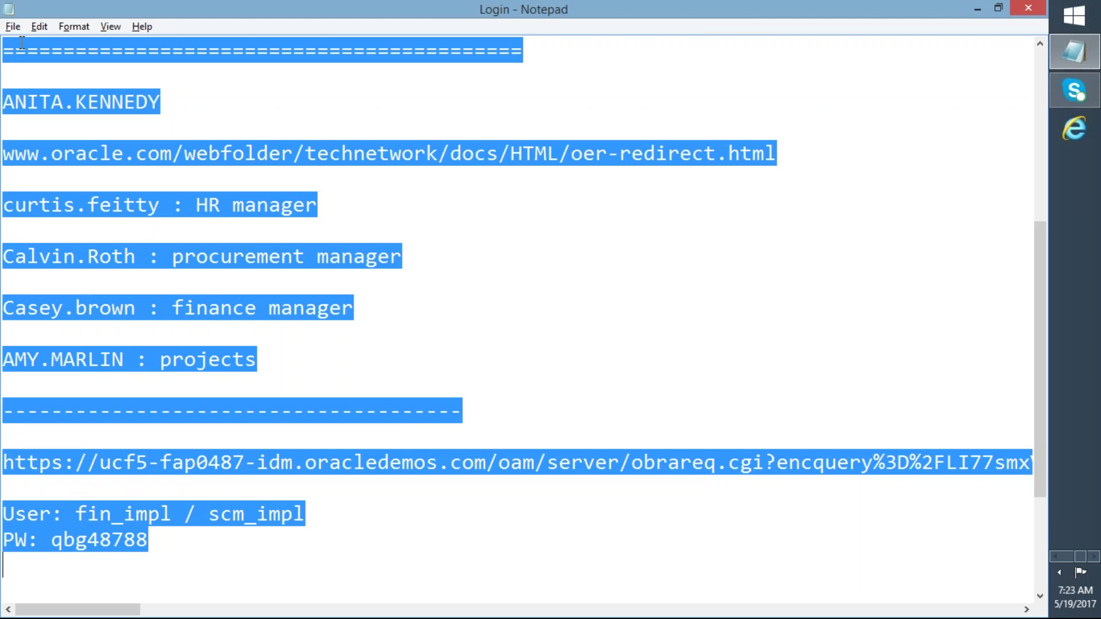
pyautogui.hotkey('shift', 'Down')
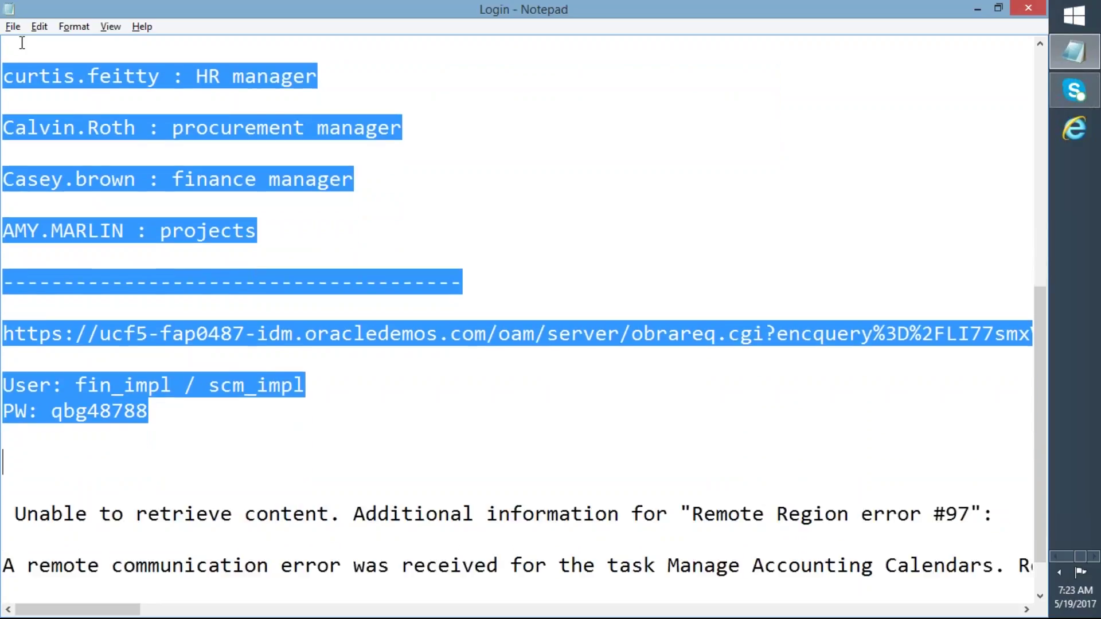
pyautogui.hotkey('alt', 'Tab')
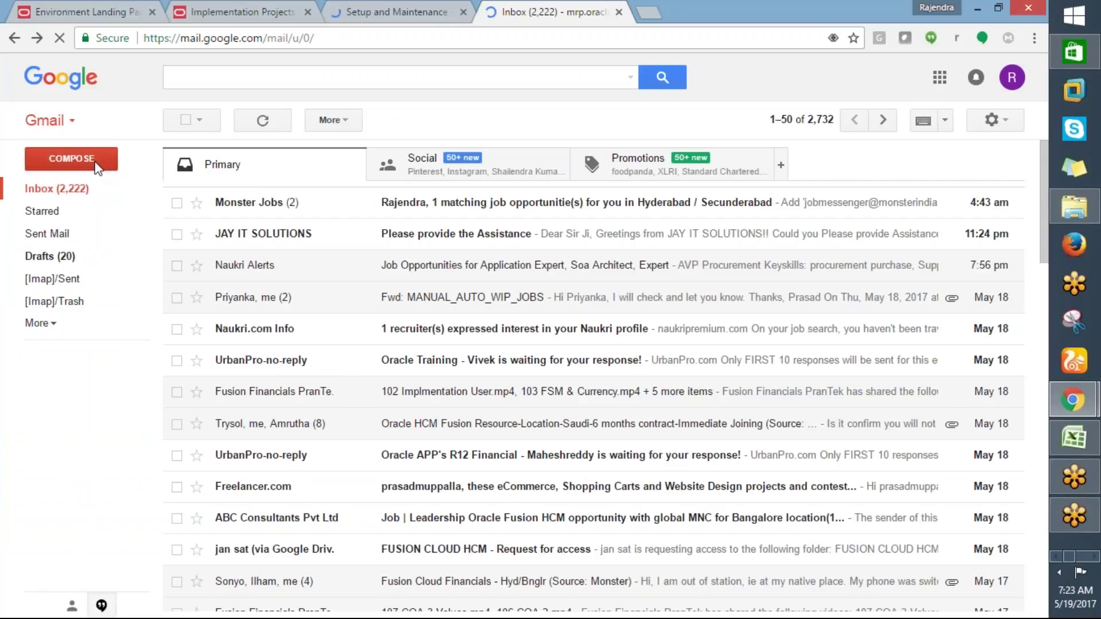
# Back in the Gmail inbox, start a new blank email message
pyautogui.click(369, 8)
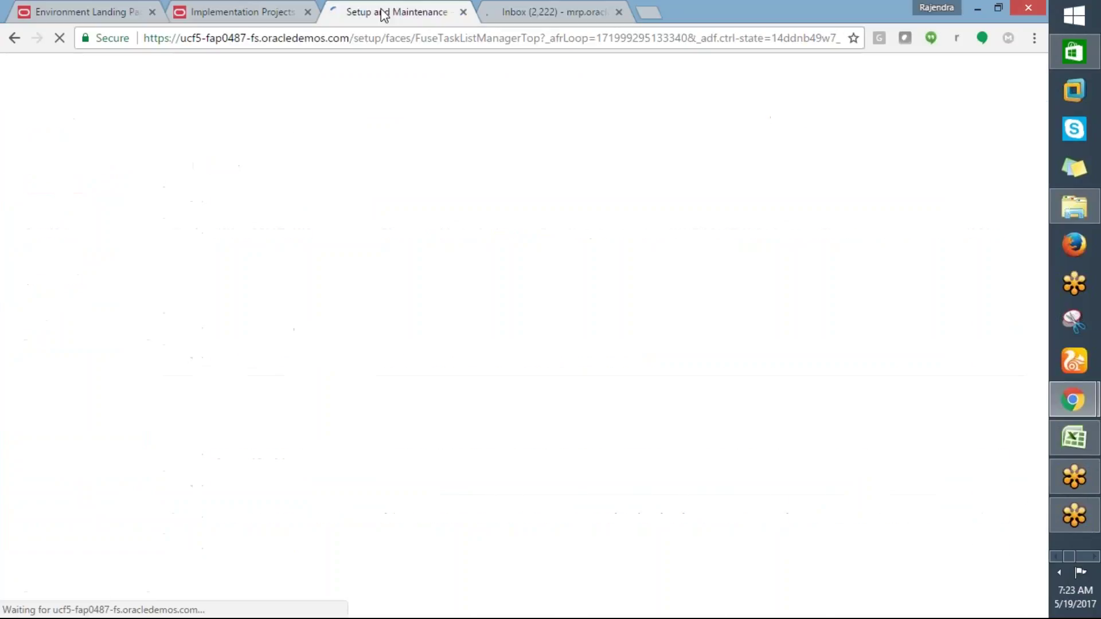
pyautogui.click(514, 7)
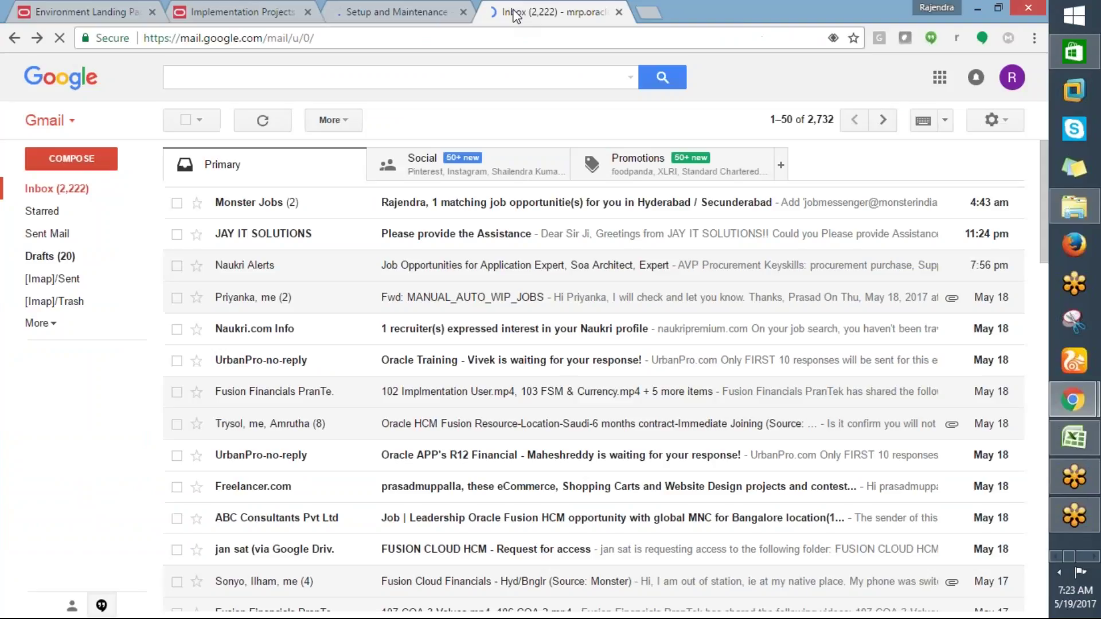
pyautogui.click(76, 166)
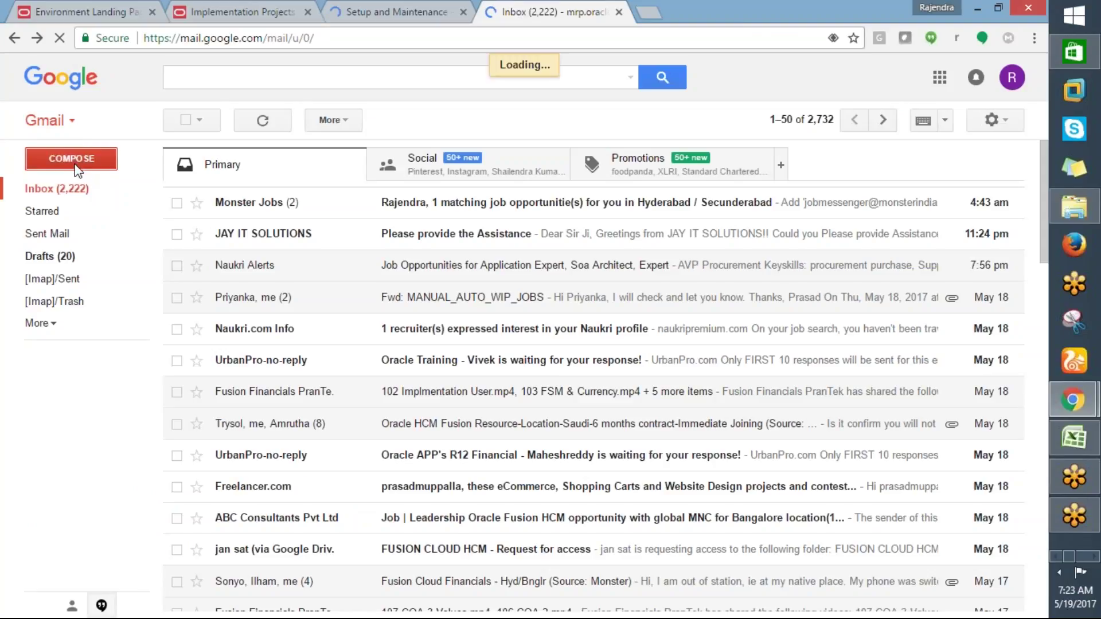
pyautogui.click(356, 12)
pyautogui.click(527, 17)
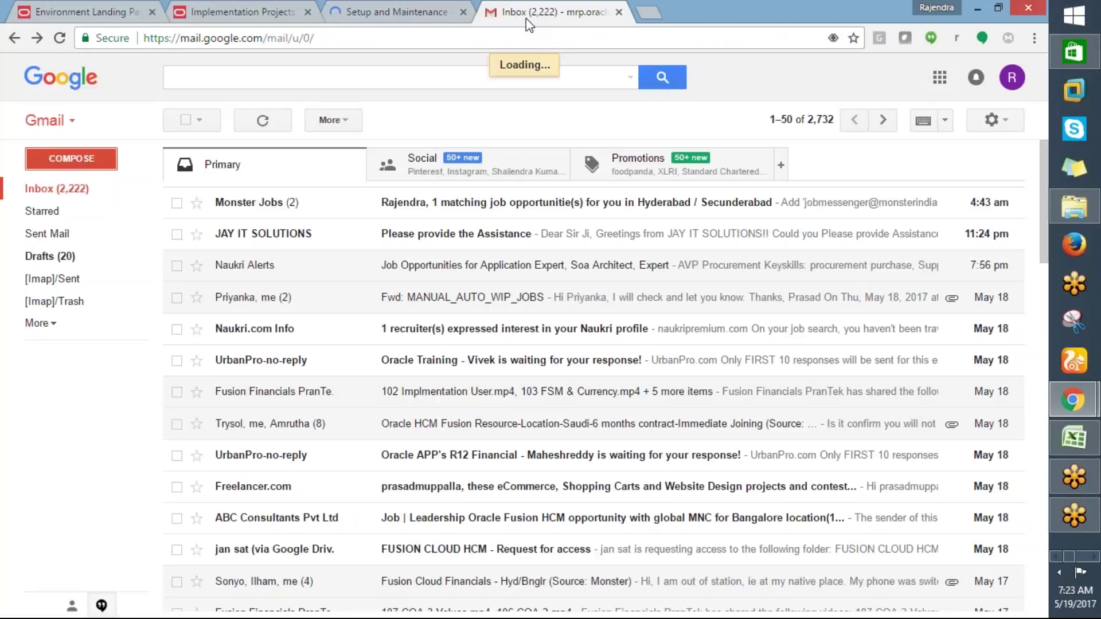
pyautogui.click(423, 12)
pyautogui.click(493, 12)
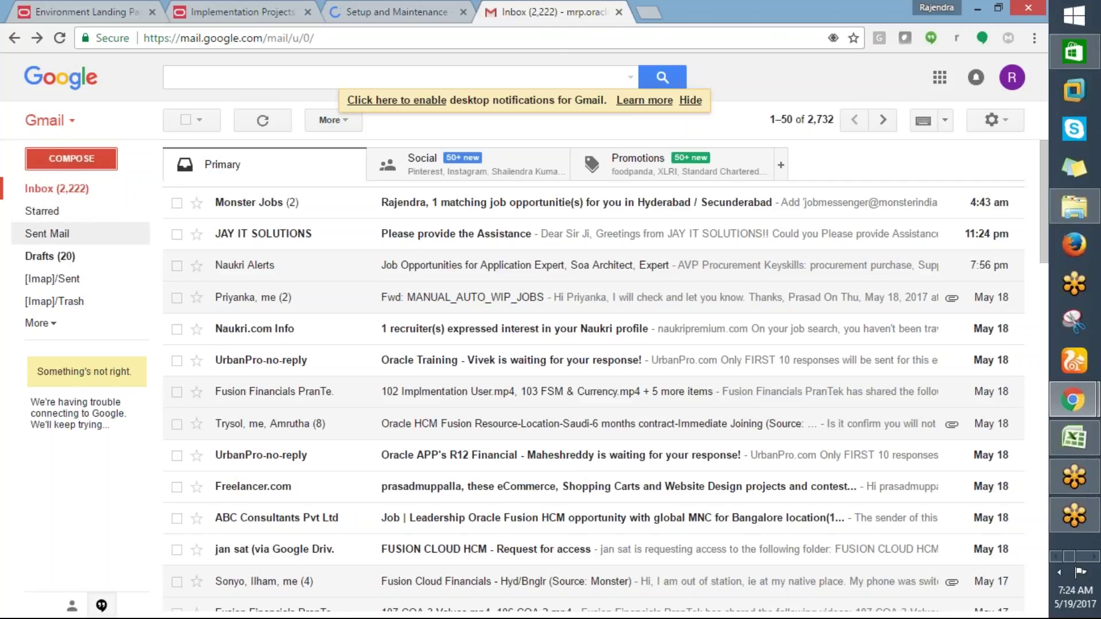
pyautogui.press('c')
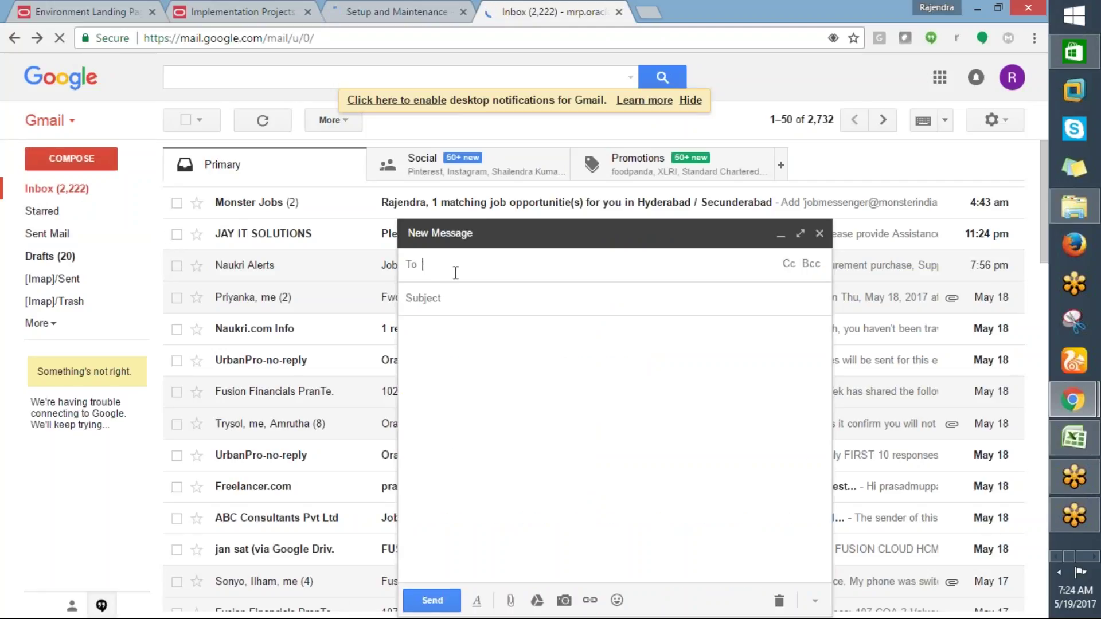
# Add three contacts as recipients in the draft's To field
pyautogui.write('aman')
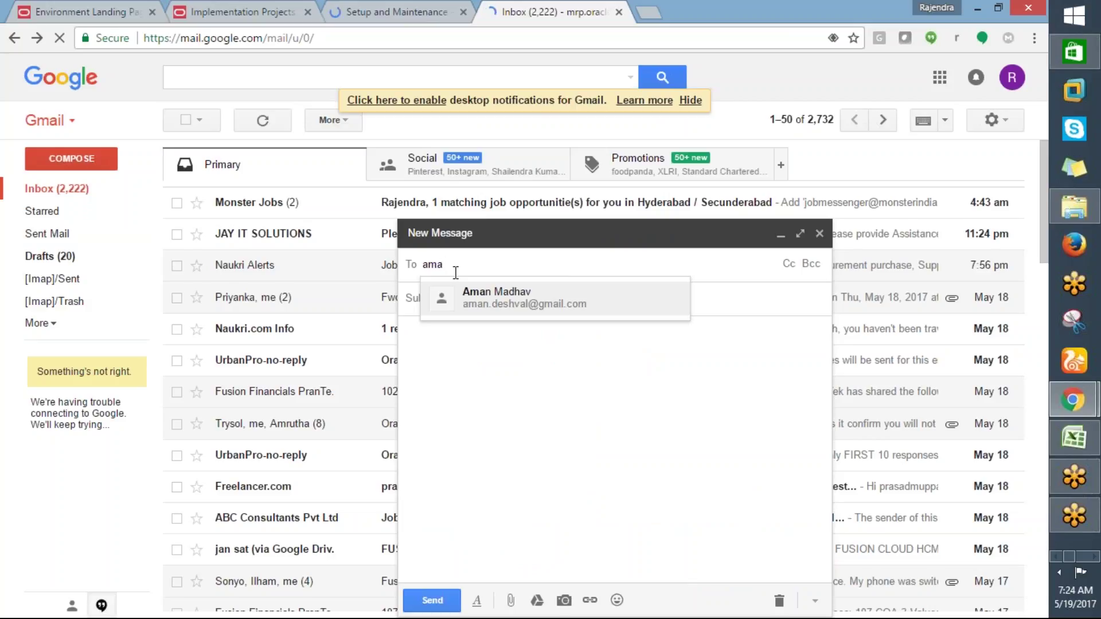
pyautogui.press('Return')
pyautogui.write('an Madhav a')
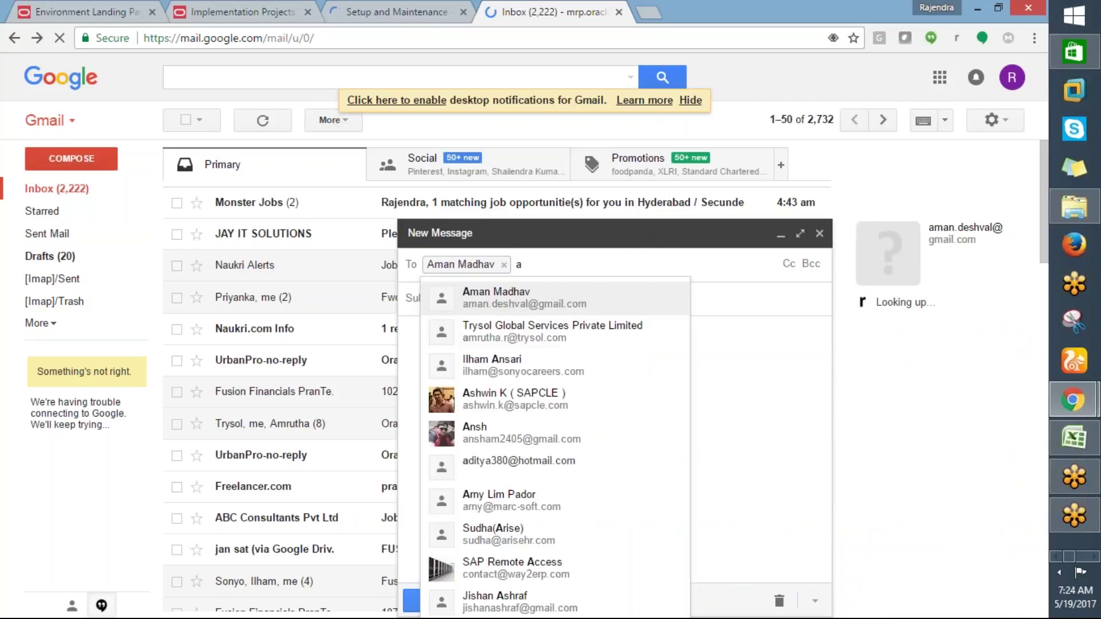
pyautogui.press('BackSpace')
pyautogui.write('m')
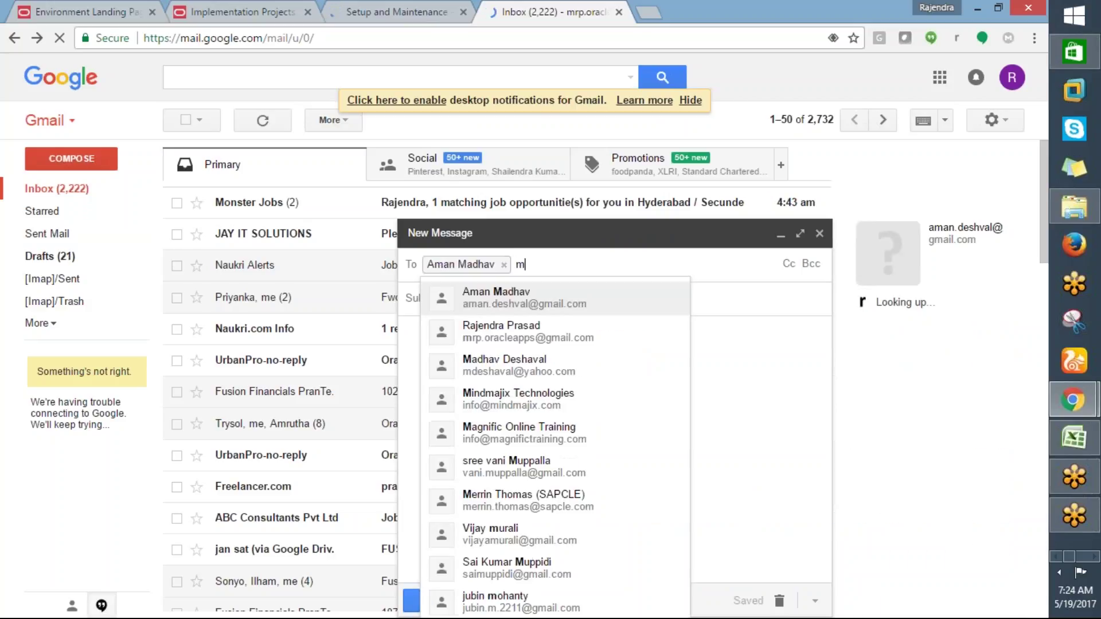
pyautogui.click(475, 367)
pyautogui.write('ssa')
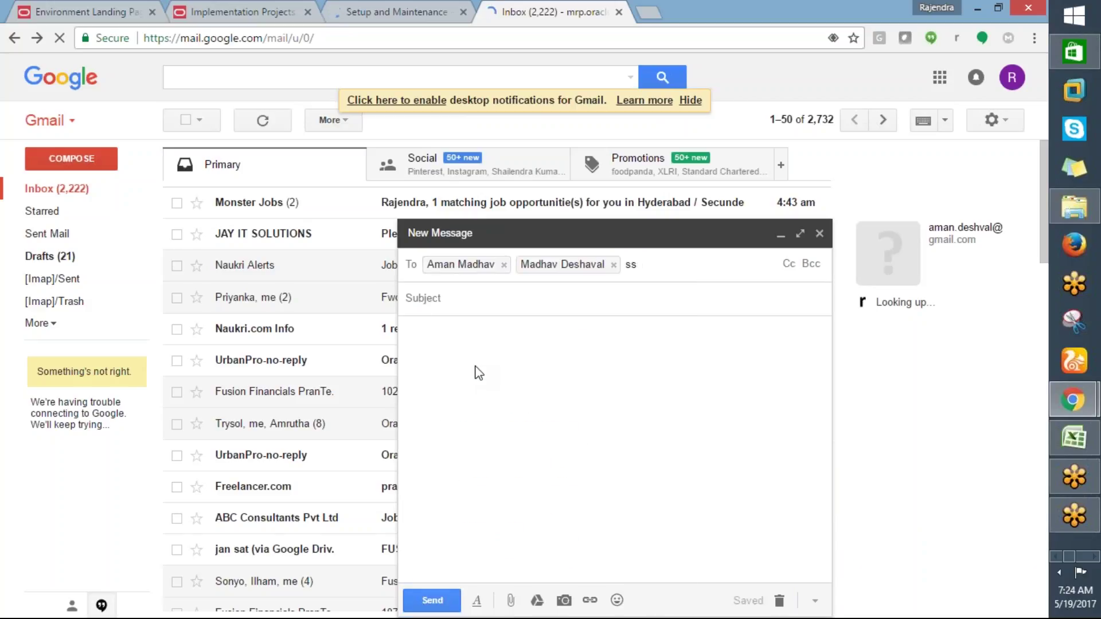
pyautogui.click(479, 372)
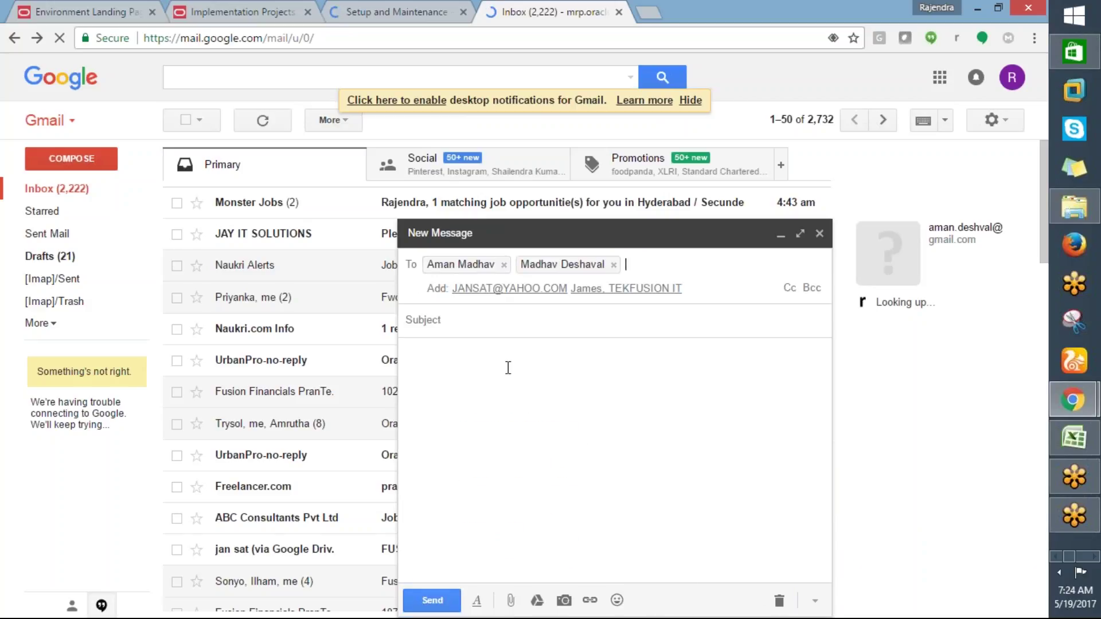
pyautogui.click(476, 288)
# Enter the subject 'FUSION LOGIN DETAILS' and paste the copied login notes as the body
pyautogui.click(456, 325)
pyautogui.click(446, 303)
pyautogui.write('FUSION LOGIN DETAILS')
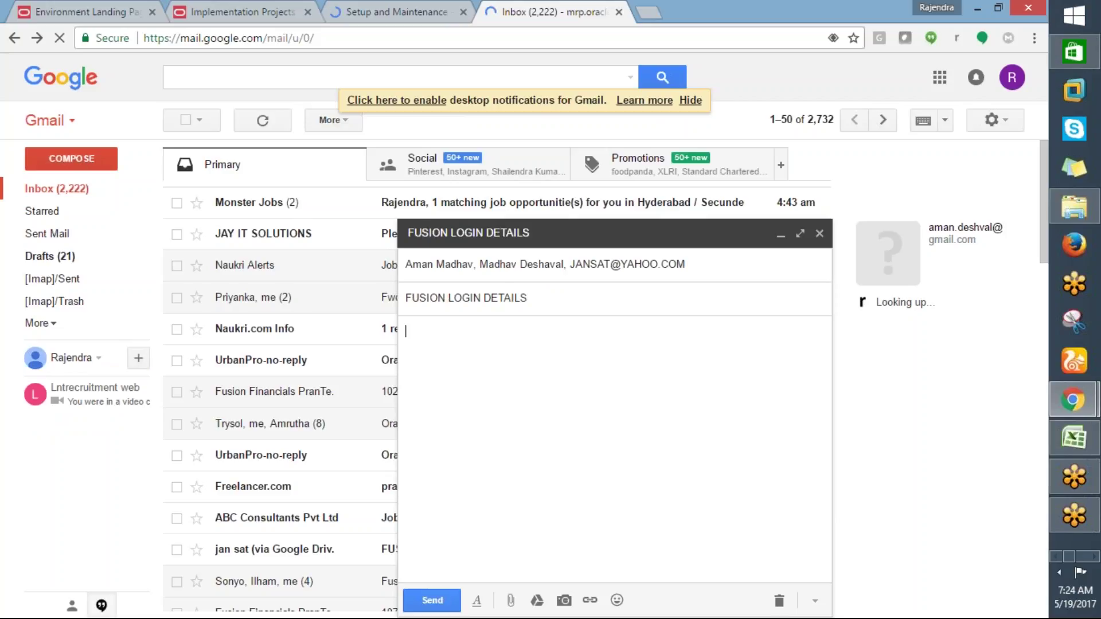
pyautogui.click(437, 332)
pyautogui.hotkey('ctrl', 'v')
pyautogui.click(436, 598)
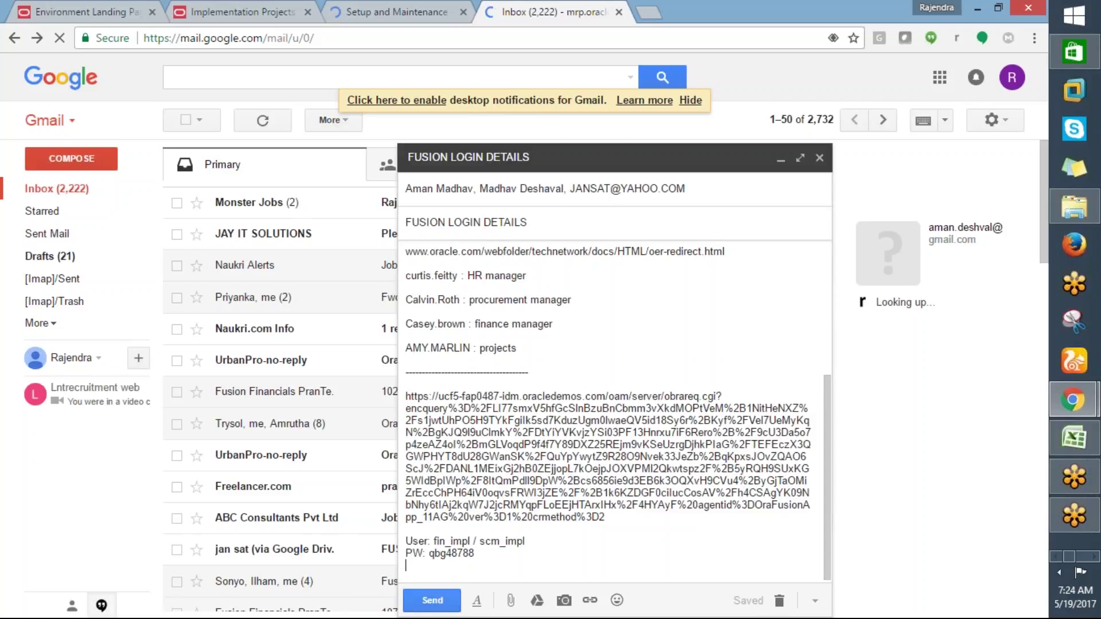
pyautogui.moveTo(822, 384); pyautogui.dragTo(801, 207)
pyautogui.scroll(4, 802, 218)
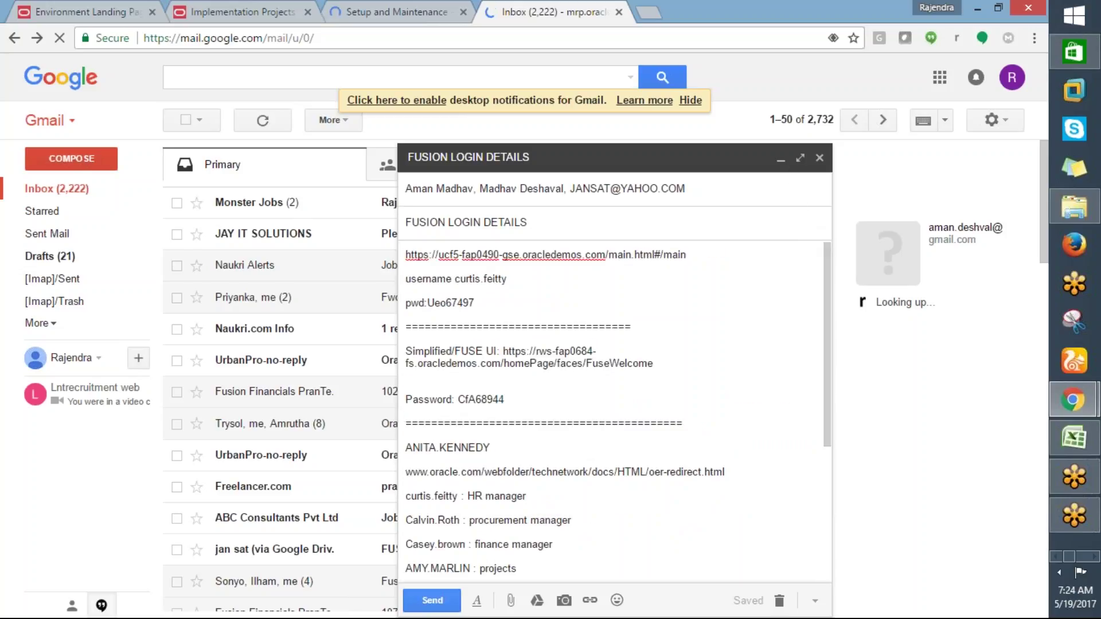
pyautogui.moveTo(821, 276); pyautogui.dragTo(821, 417)
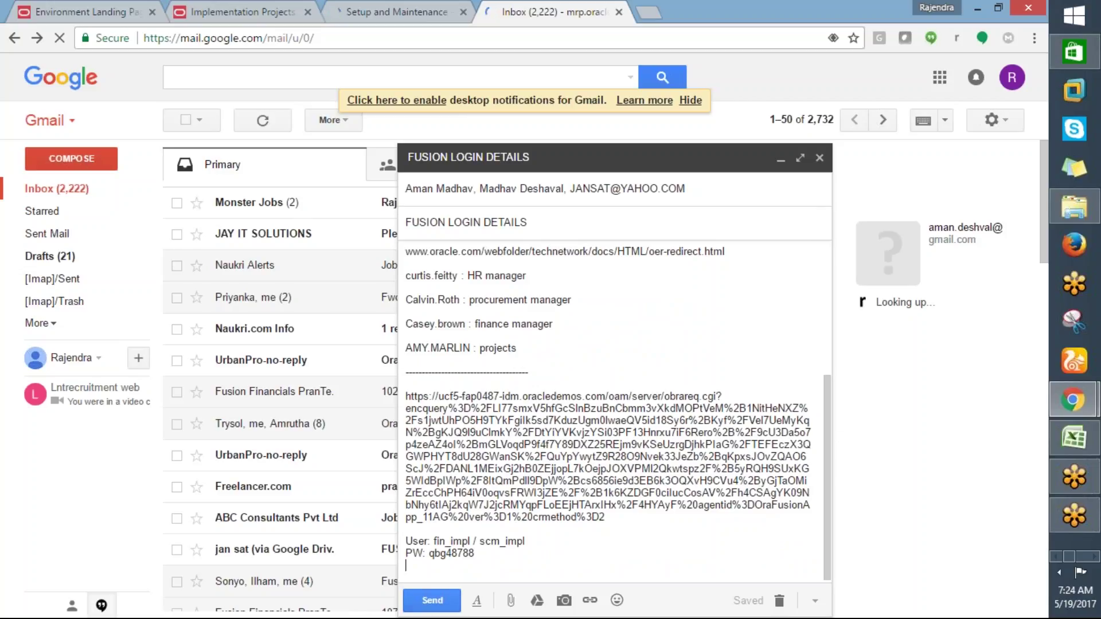
# Send the FUSION LOGIN DETAILS email and check it under Sent Mail
pyautogui.click(418, 602)
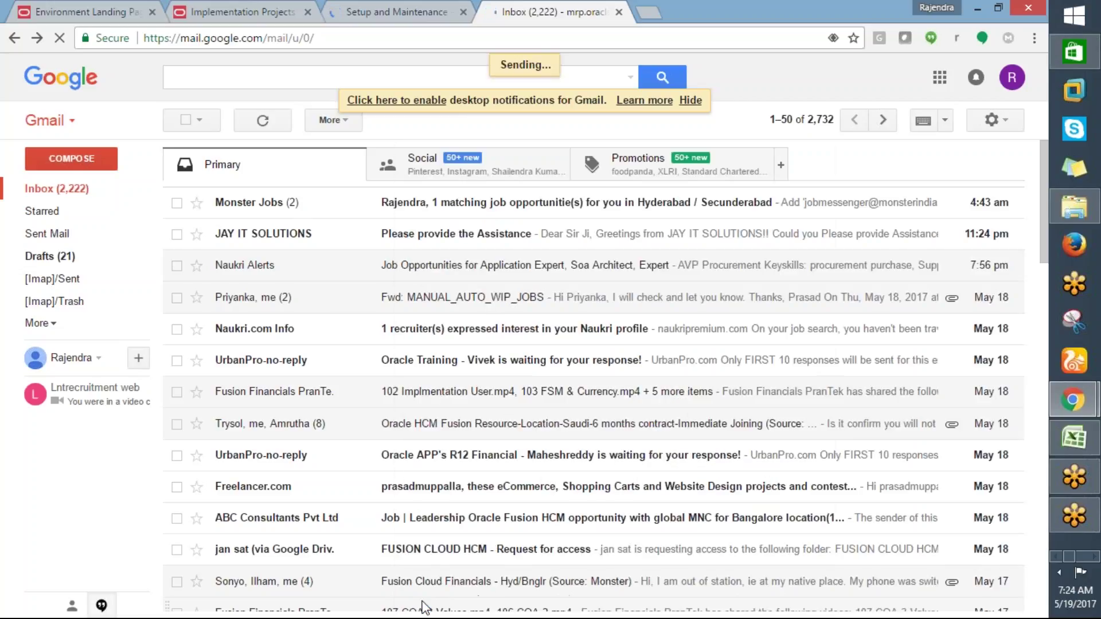
pyautogui.click(389, 9)
pyautogui.click(507, 9)
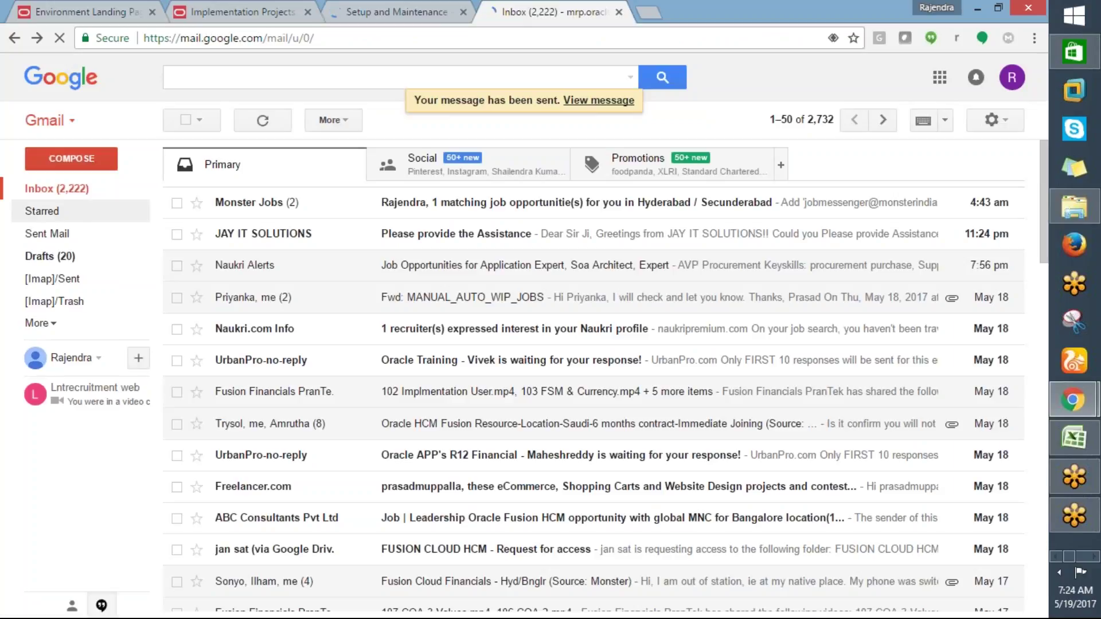
pyautogui.click(58, 234)
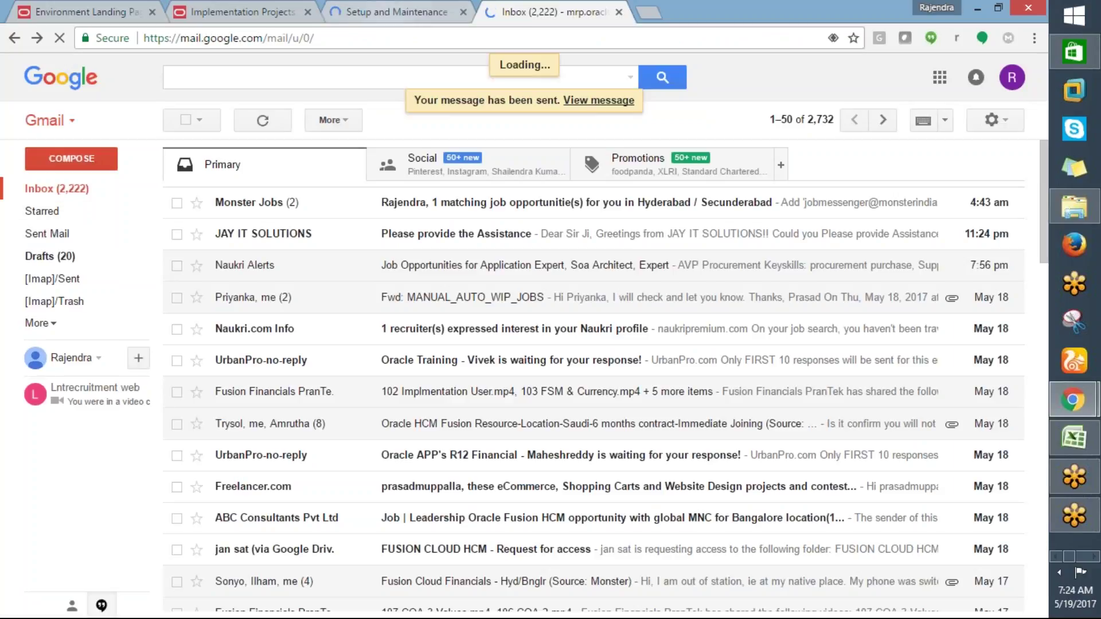
# Load the saved Oracle Sign In bookmark in the Setup and Maintenance tab
pyautogui.hotkey('ctrl', 'shift', 'Tab')
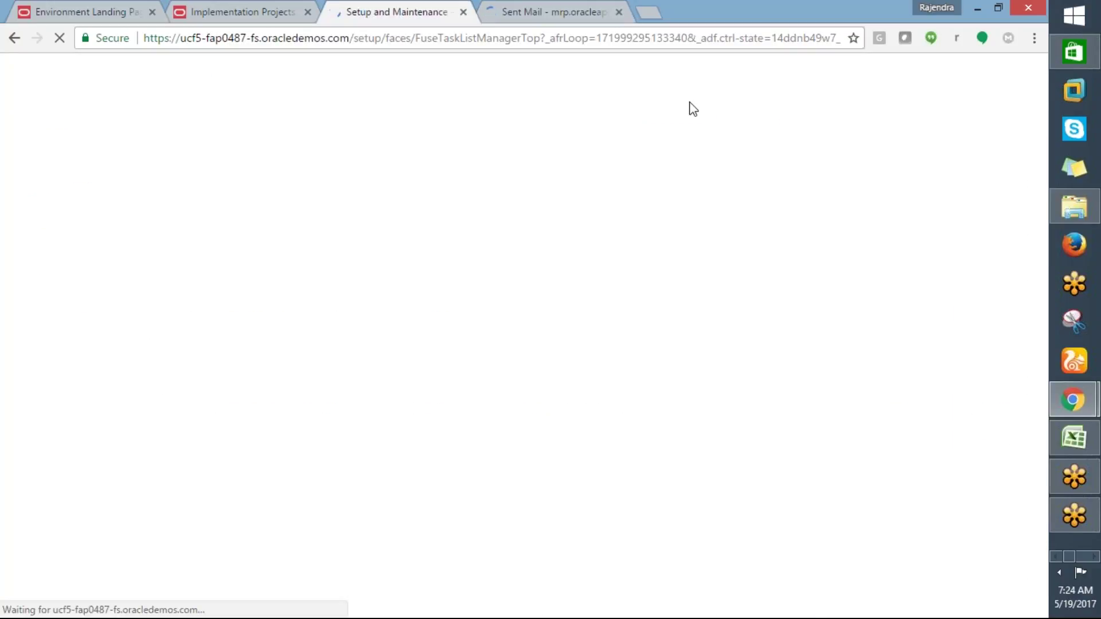
pyautogui.click(1034, 39)
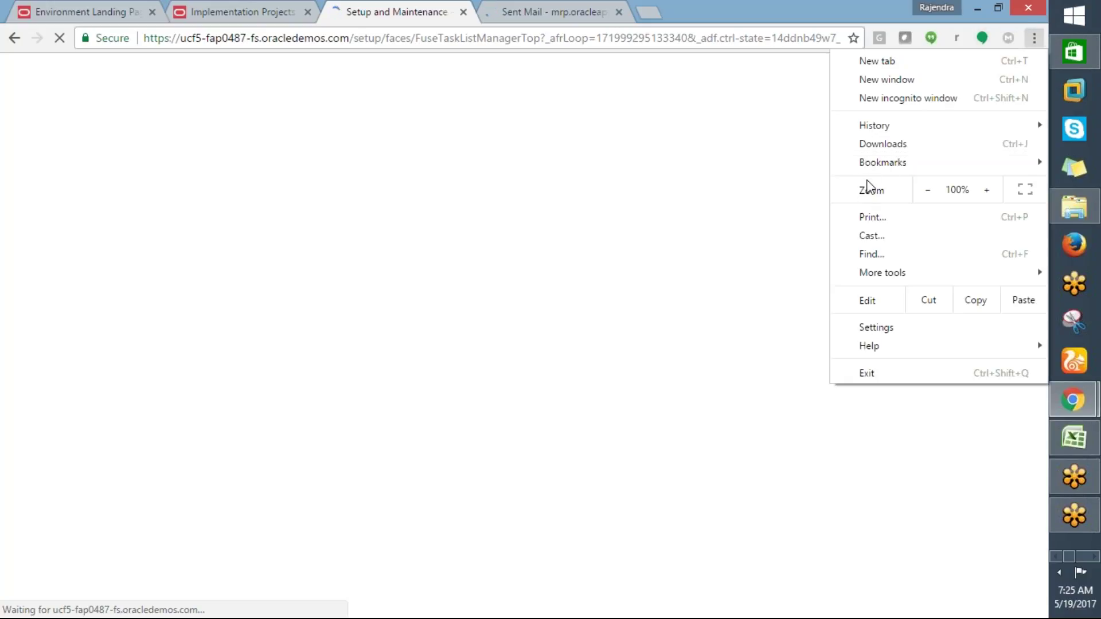
pyautogui.moveTo(869, 168)
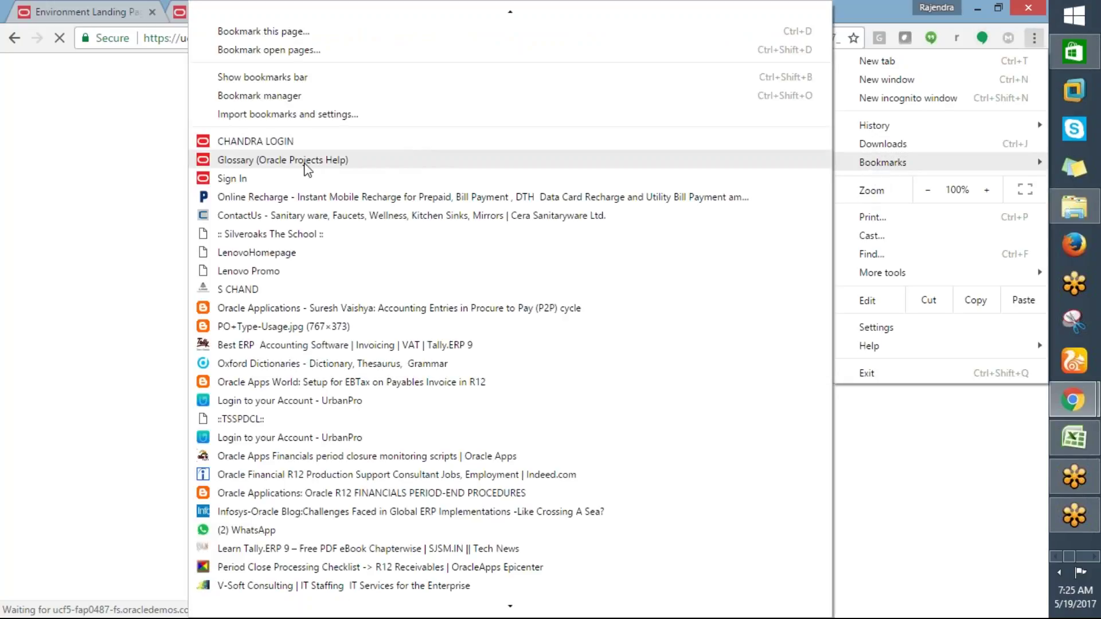
pyautogui.click(272, 179)
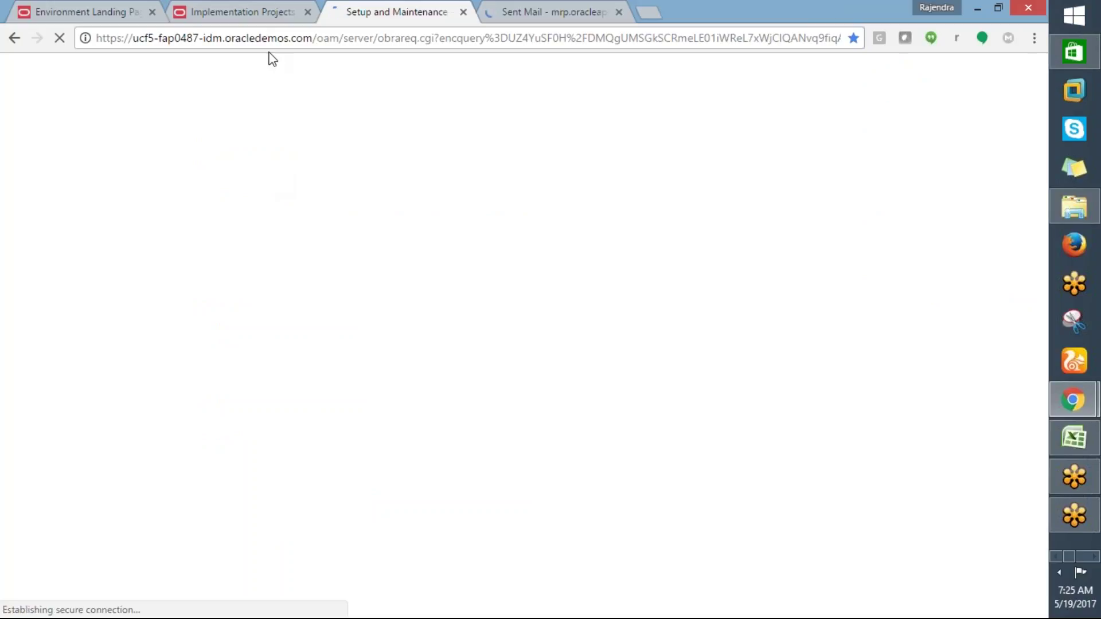
# On the Welcome tab, open Setup and Maintenance from the Settings and Actions menu
pyautogui.click(256, 11)
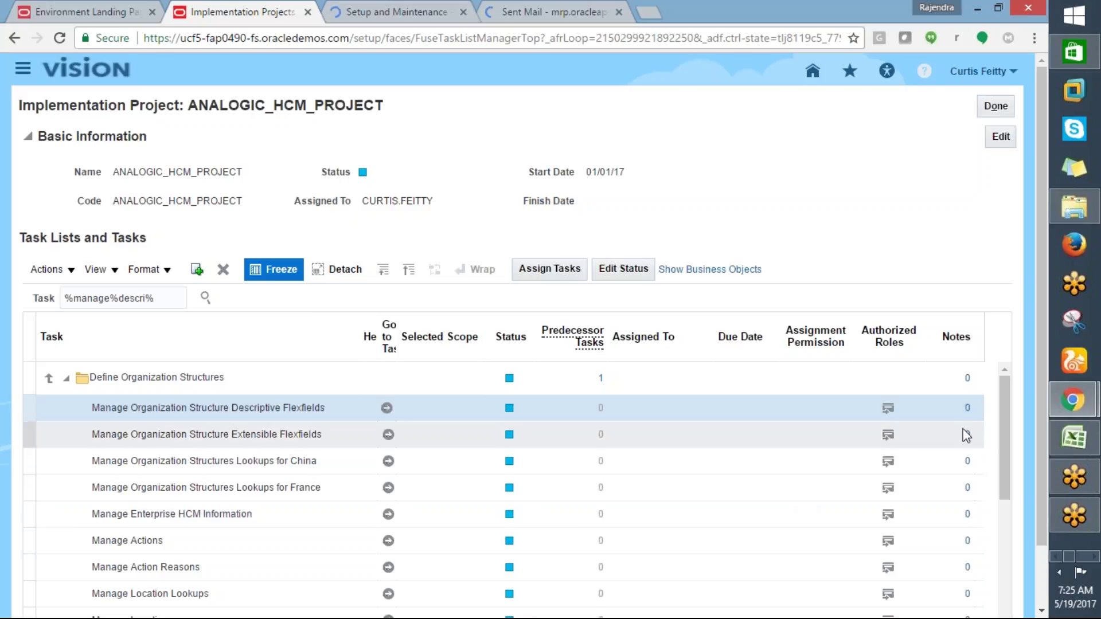
pyautogui.moveTo(1002, 423)
pyautogui.mouseDown()
pyautogui.moveTo(1010, 582)
pyautogui.moveTo(1016, 435)
pyautogui.mouseUp()
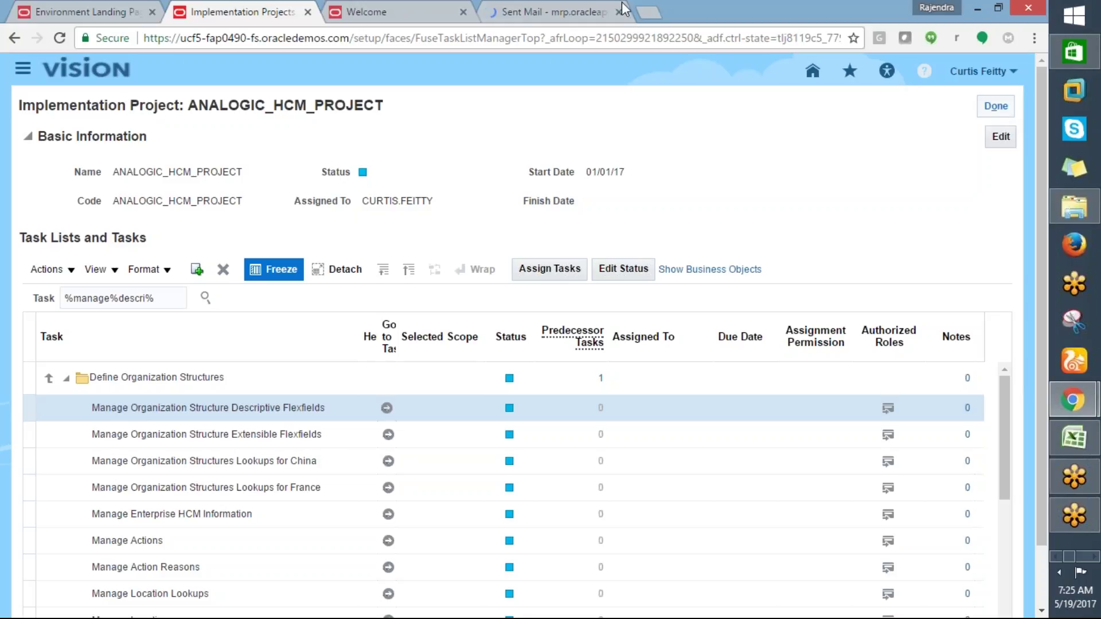
pyautogui.click(553, 8)
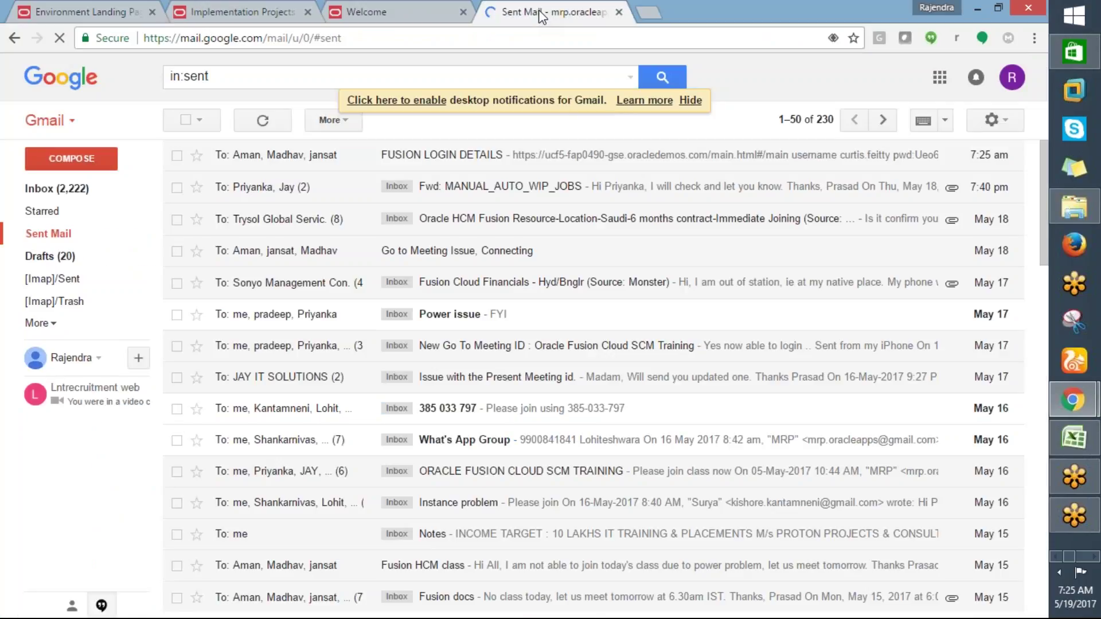
pyautogui.click(418, 8)
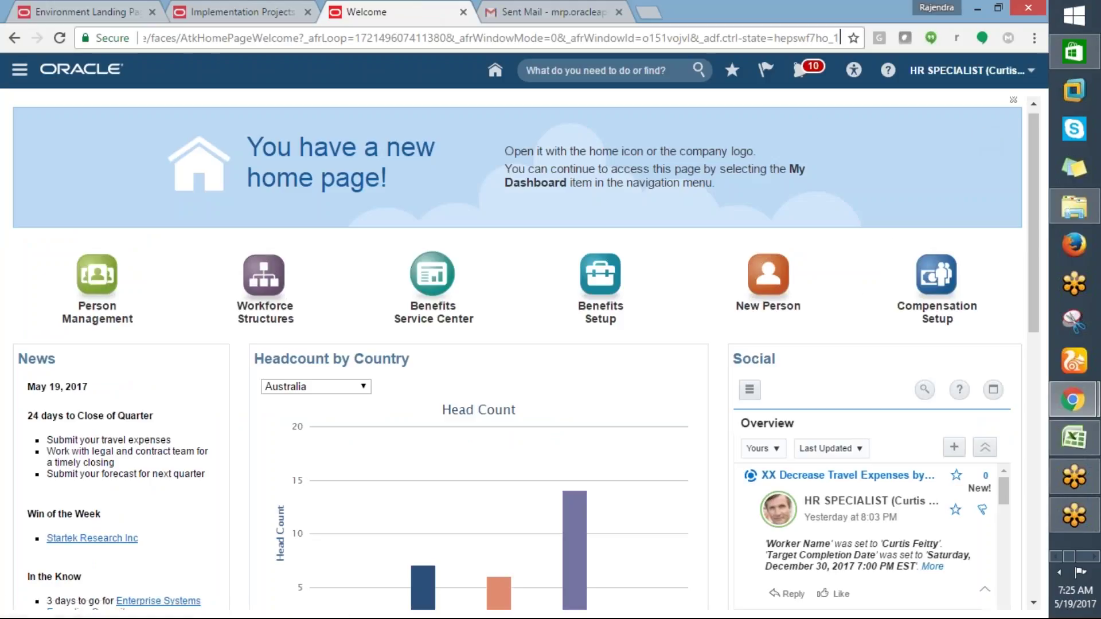
pyautogui.click(1029, 70)
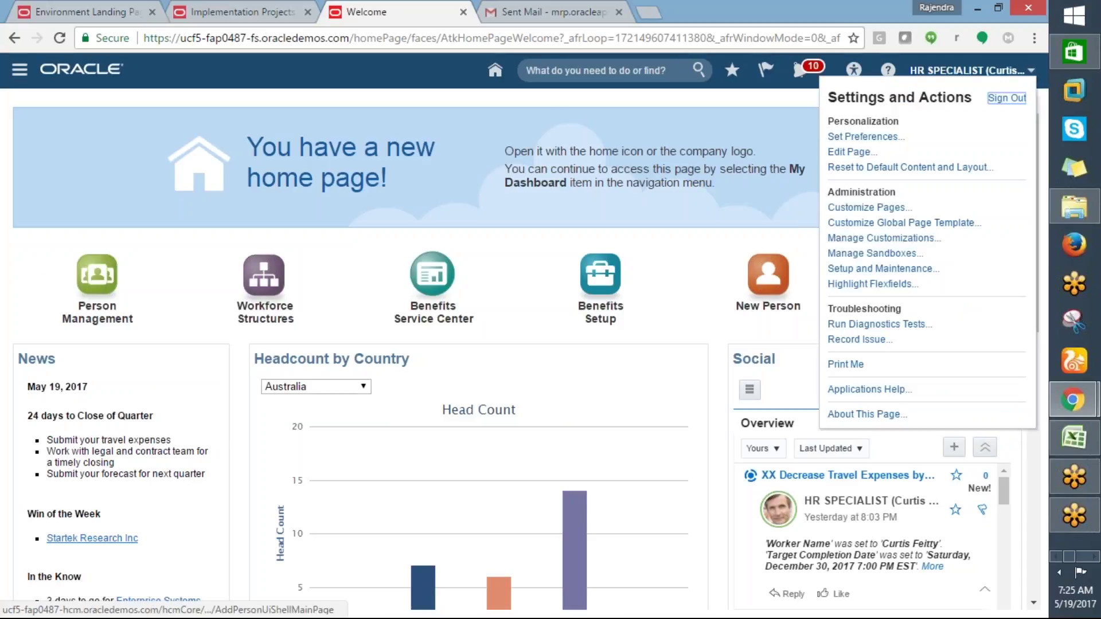
pyautogui.click(850, 269)
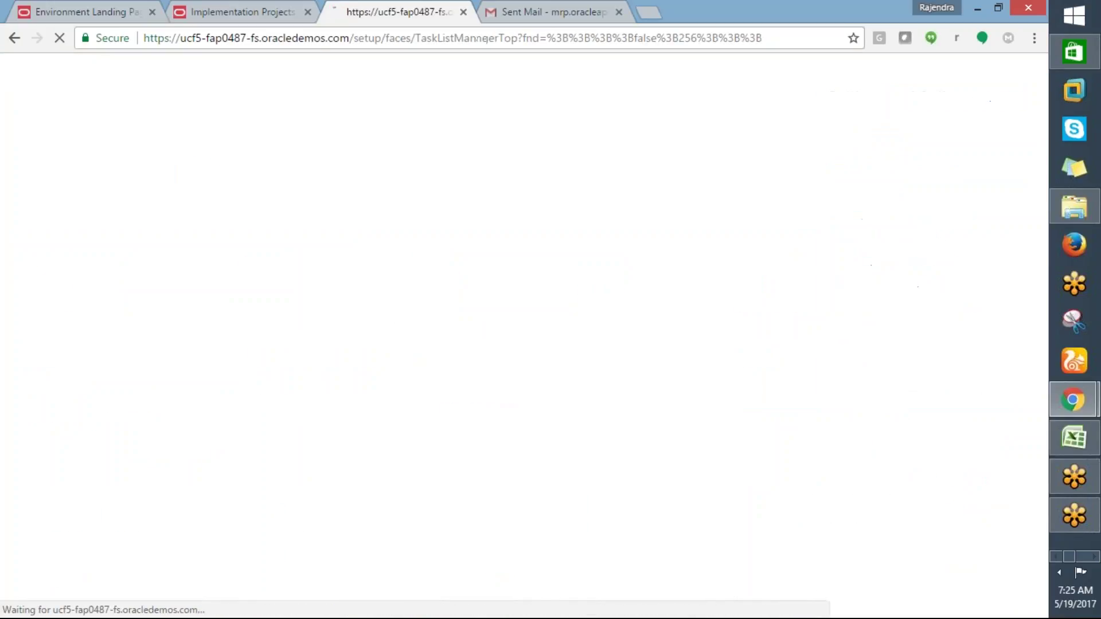
# Close the ANALOGIC_HCM_PROJECT task list to return to the %ANAL% project results
pyautogui.click(198, 13)
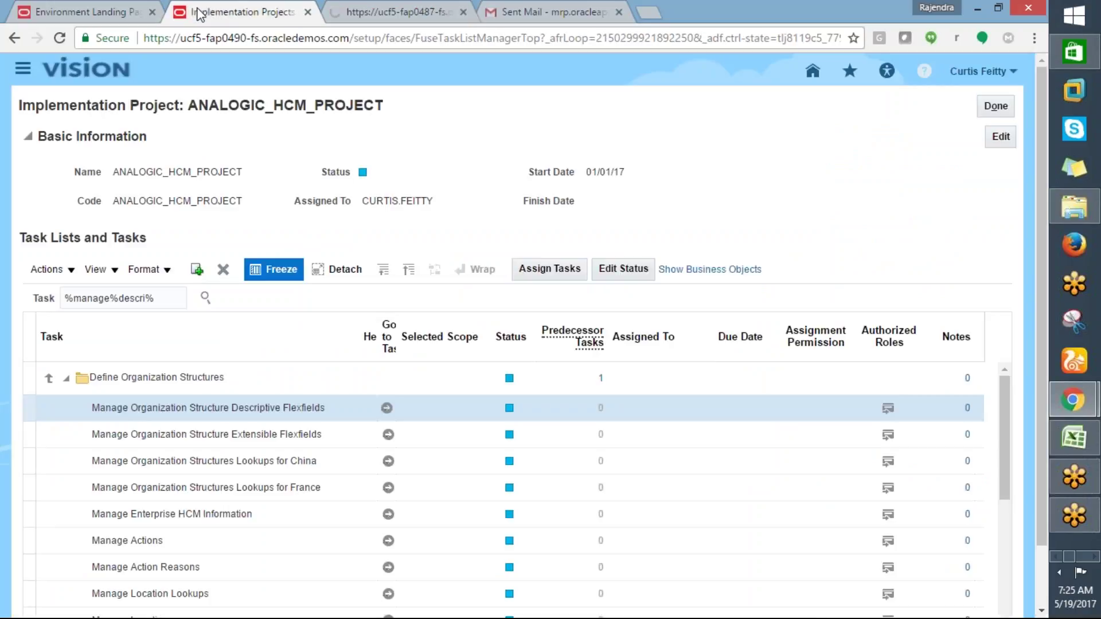
pyautogui.click(996, 105)
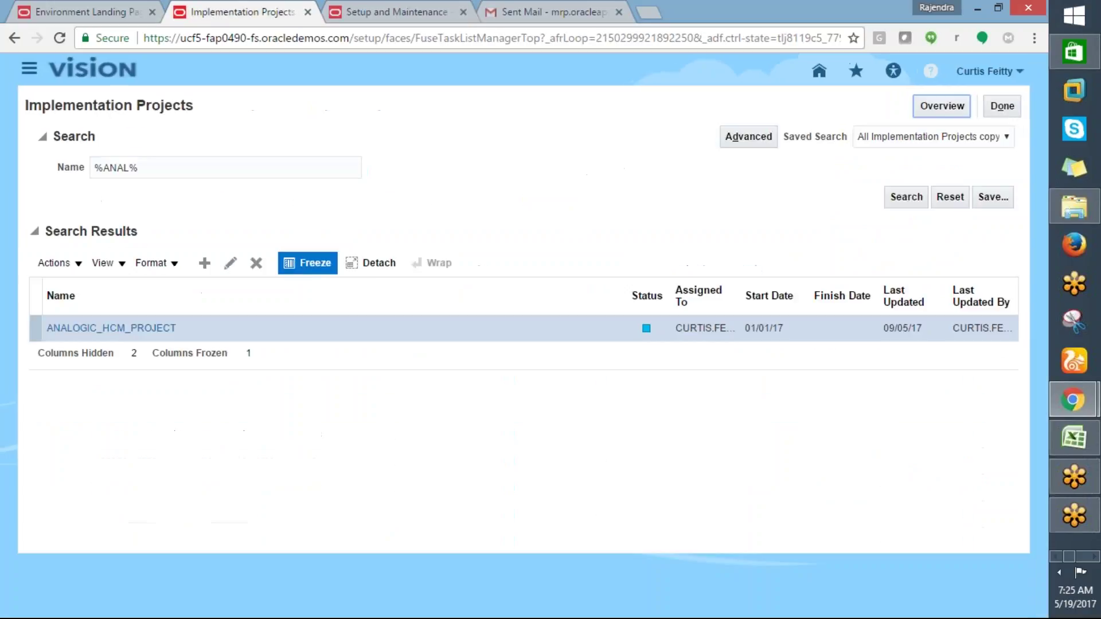
pyautogui.click(402, 13)
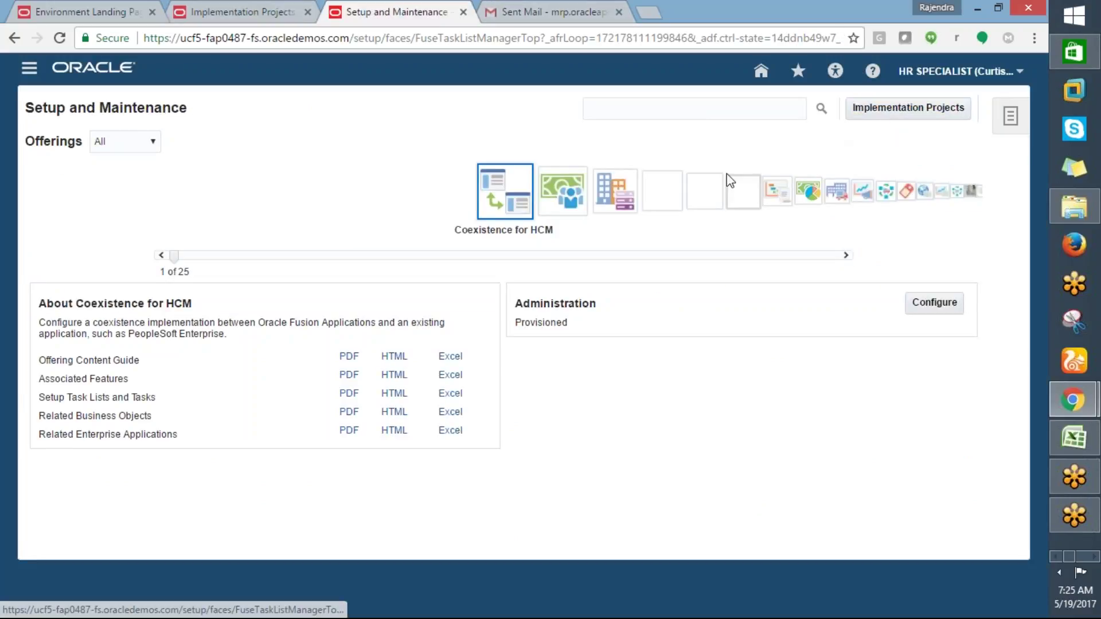
# Scroll the Offerings carousel to Workforce Deployment and select it, showing Provisioned, Enabled status
pyautogui.click(615, 192)
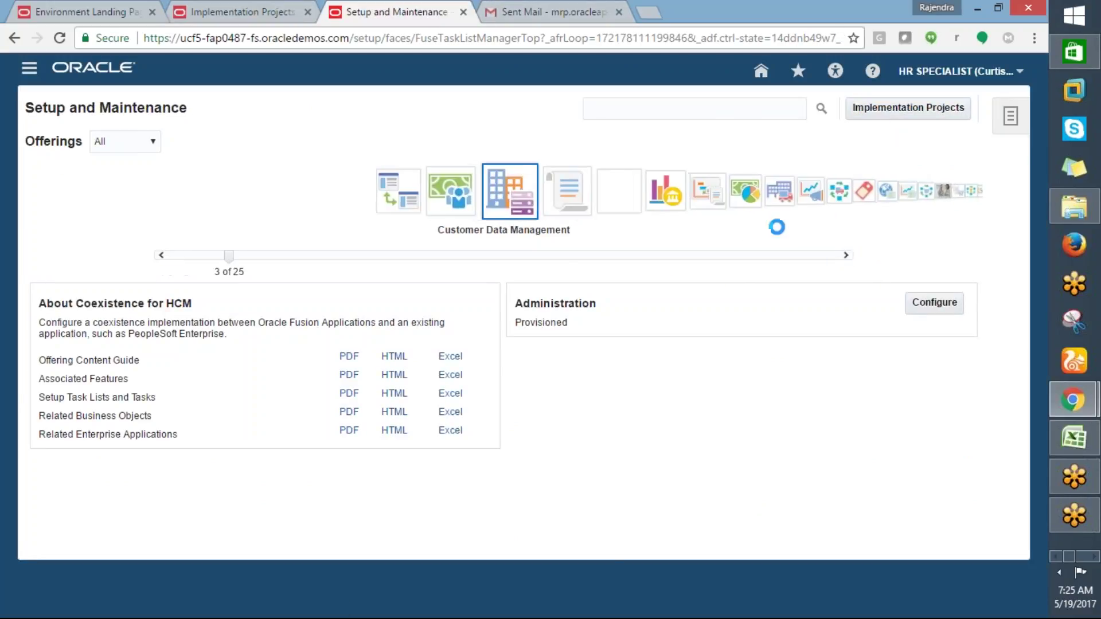
pyautogui.moveTo(227, 256); pyautogui.dragTo(805, 256)
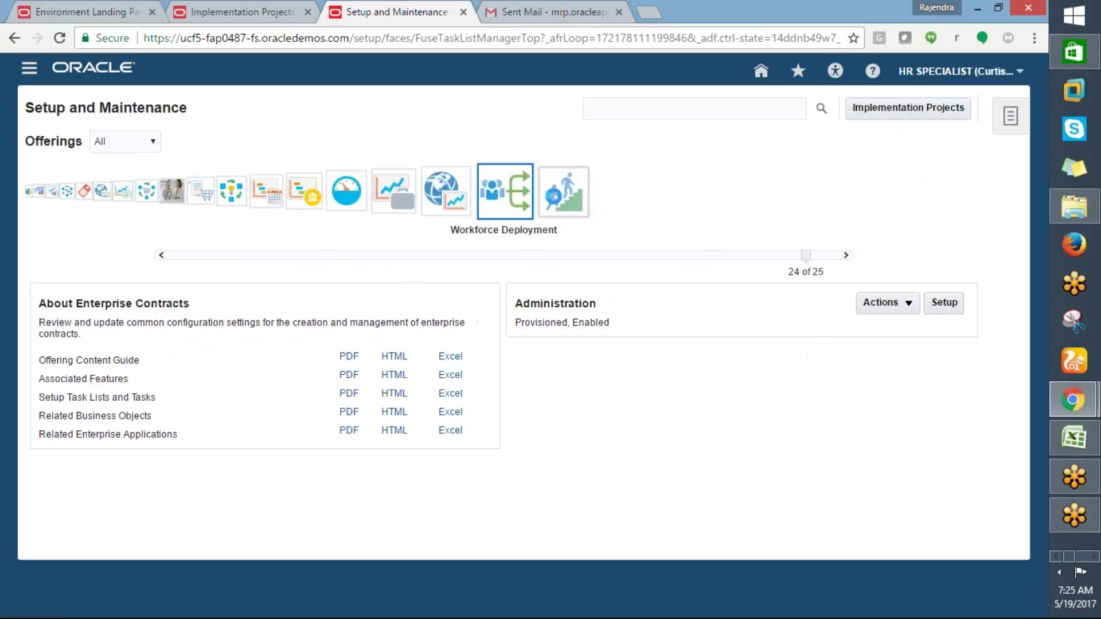
pyautogui.click(556, 195)
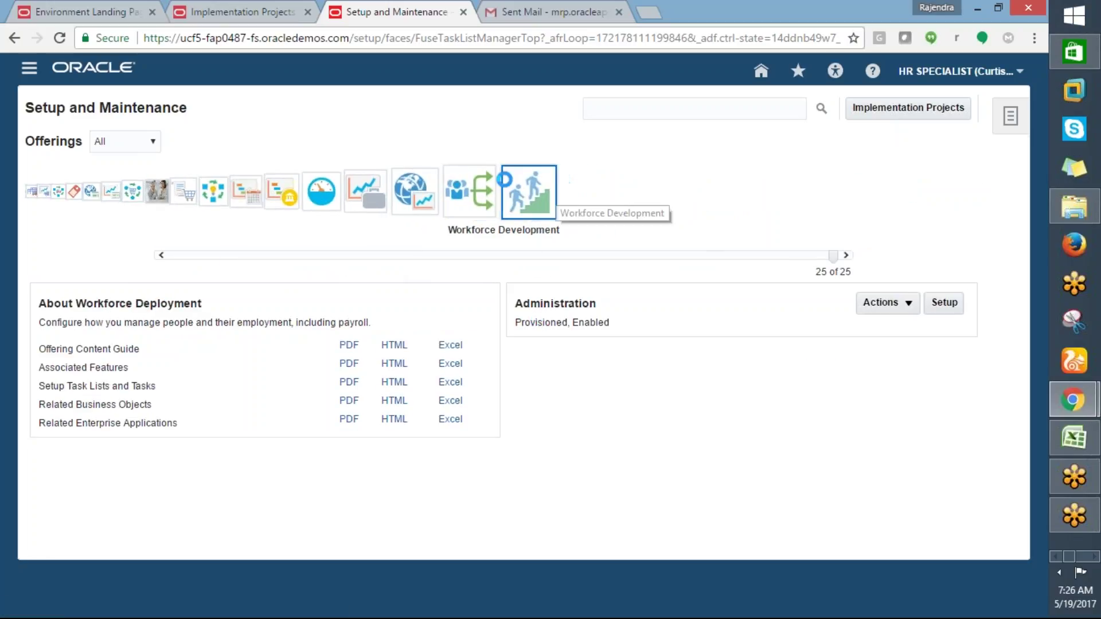
pyautogui.click(462, 189)
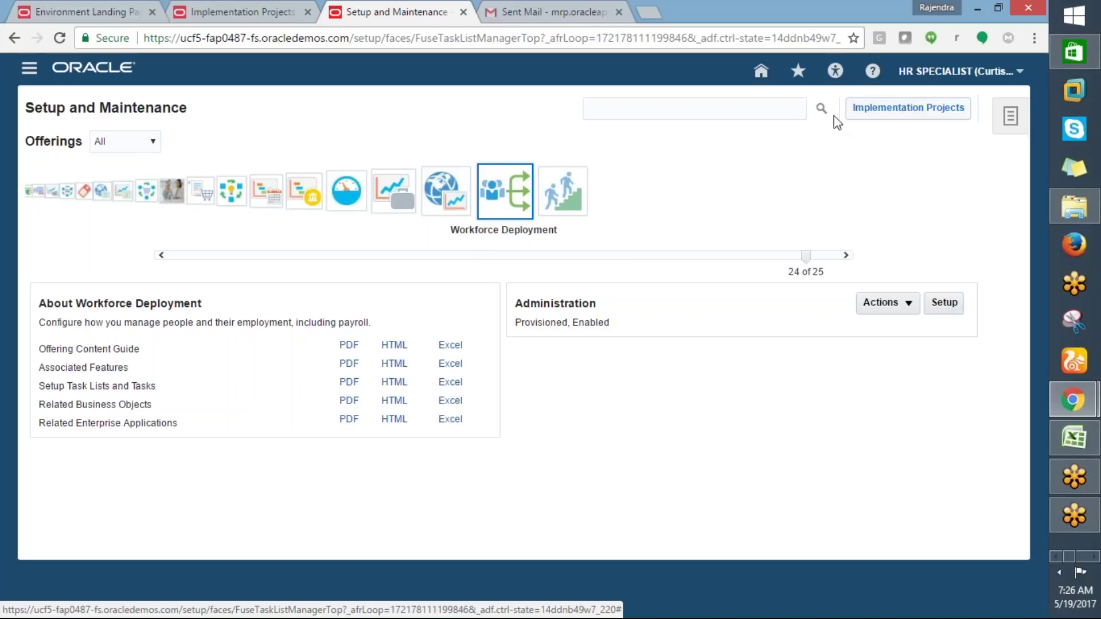
pyautogui.click(565, 210)
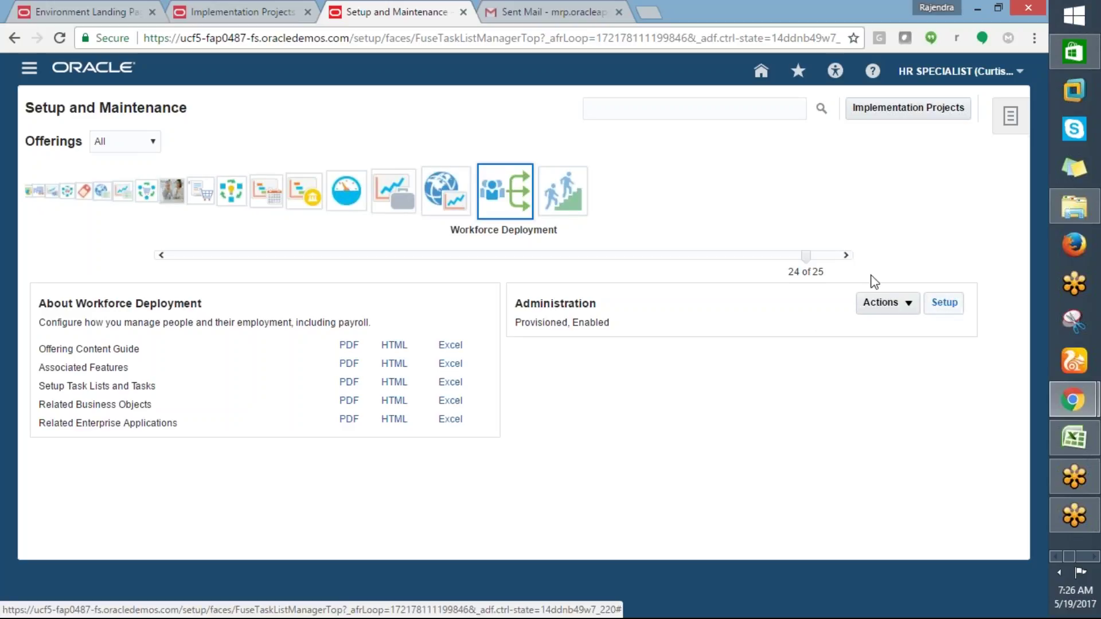
pyautogui.click(553, 192)
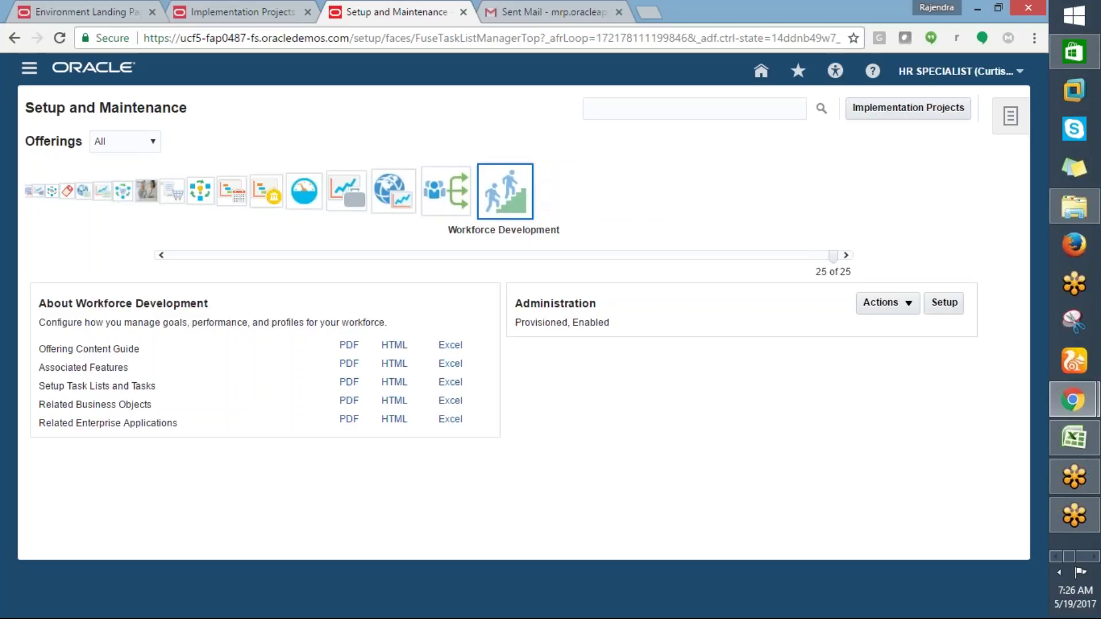
# Open the Workforce Deployment setup and search its tasks for manage%des%
pyautogui.click(943, 309)
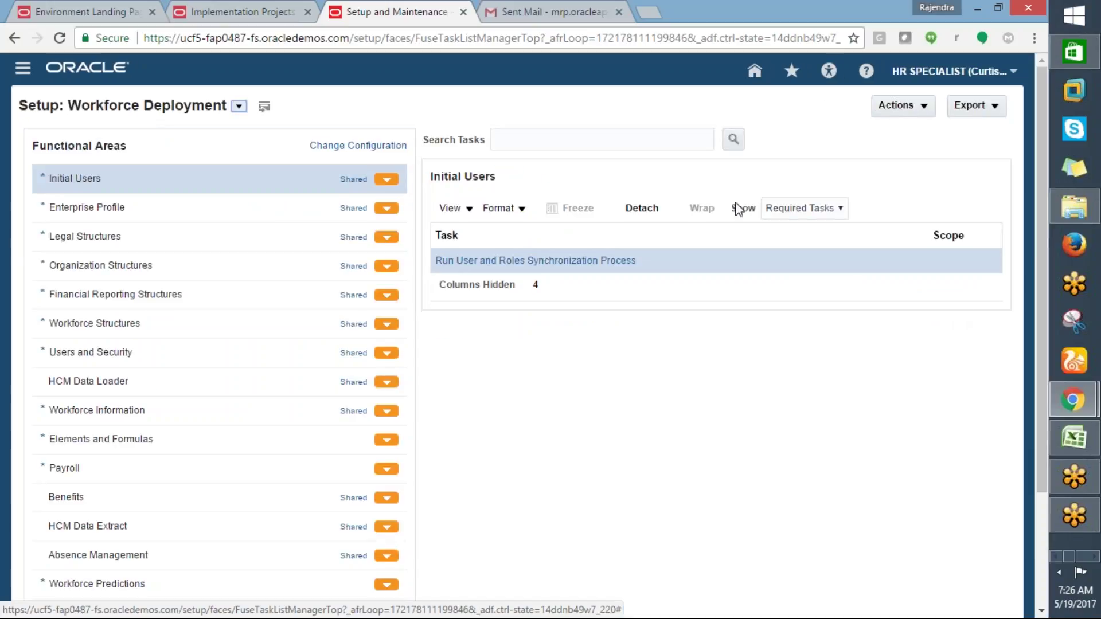
pyautogui.click(523, 147)
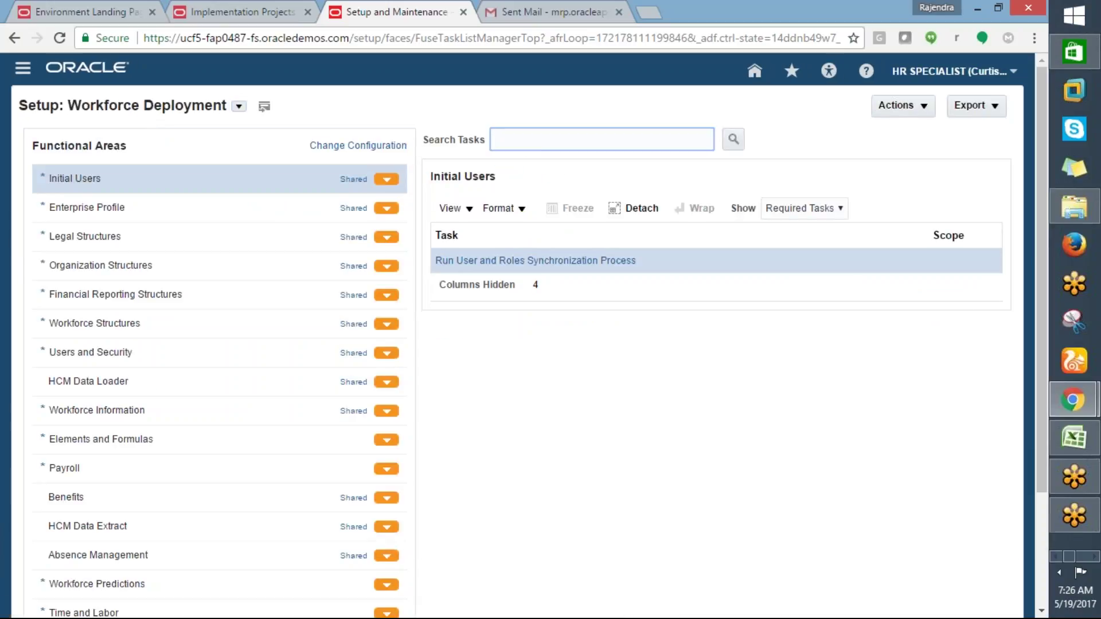
pyautogui.write('MA')
pyautogui.press('BackSpace')
pyautogui.press('BackSpace')
pyautogui.write('MA')
pyautogui.press('BackSpace')
pyautogui.press('BackSpace')
pyautogui.write('manage%des%')
pyautogui.click(733, 139)
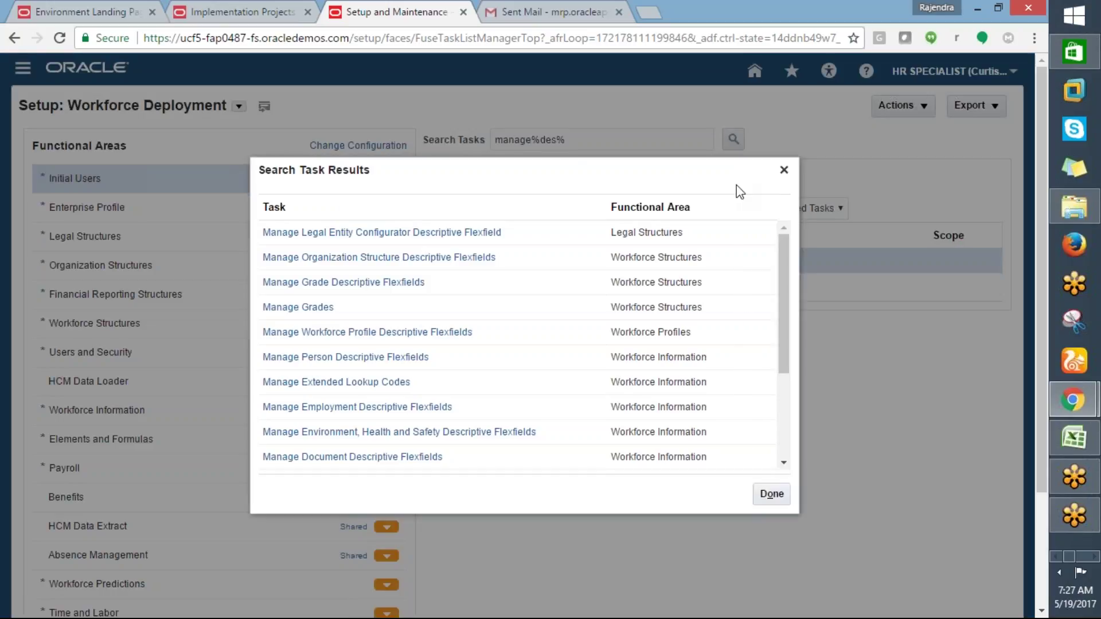
# Scroll through the Workforce Structures results and pick Manage Grade Descriptive Flexfields
pyautogui.moveTo(781, 275); pyautogui.dragTo(788, 229)
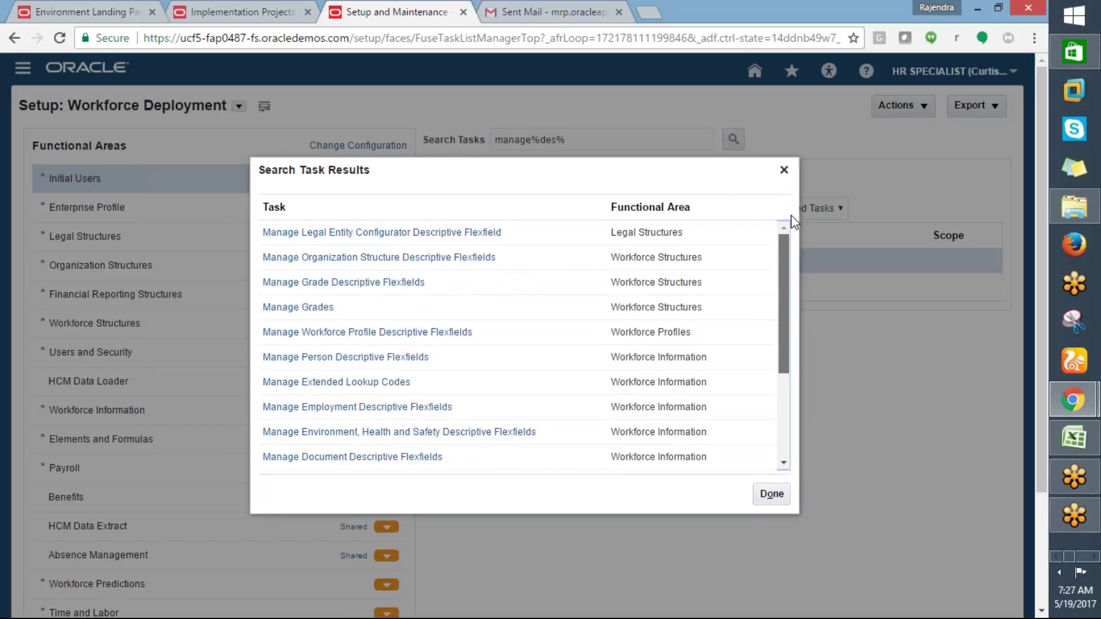
pyautogui.moveTo(783, 294); pyautogui.dragTo(799, 232)
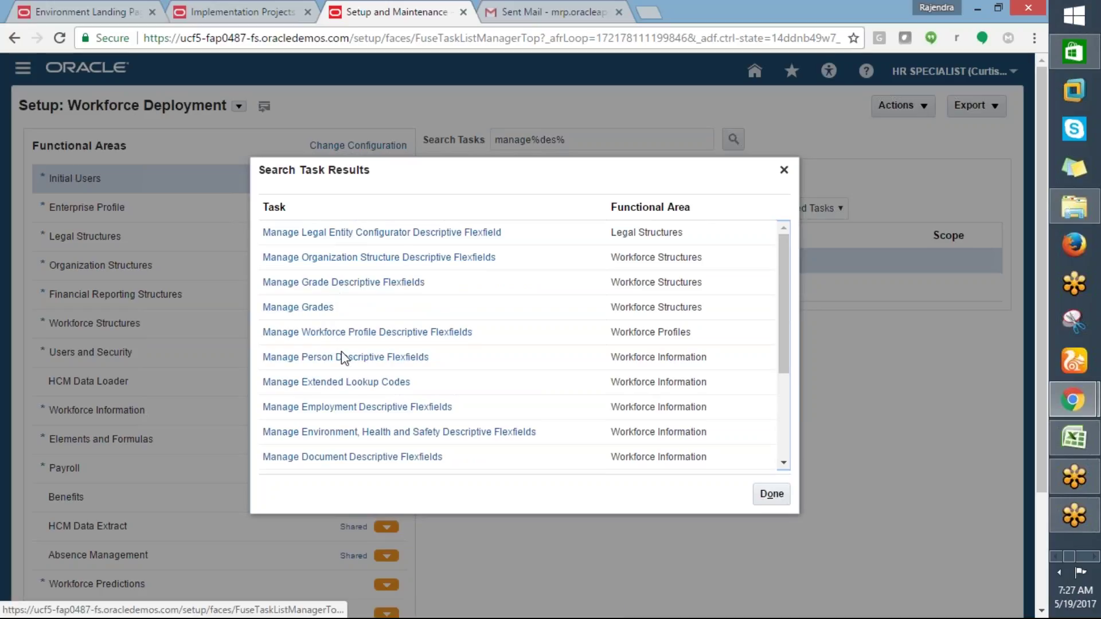
pyautogui.moveTo(777, 330); pyautogui.dragTo(786, 420)
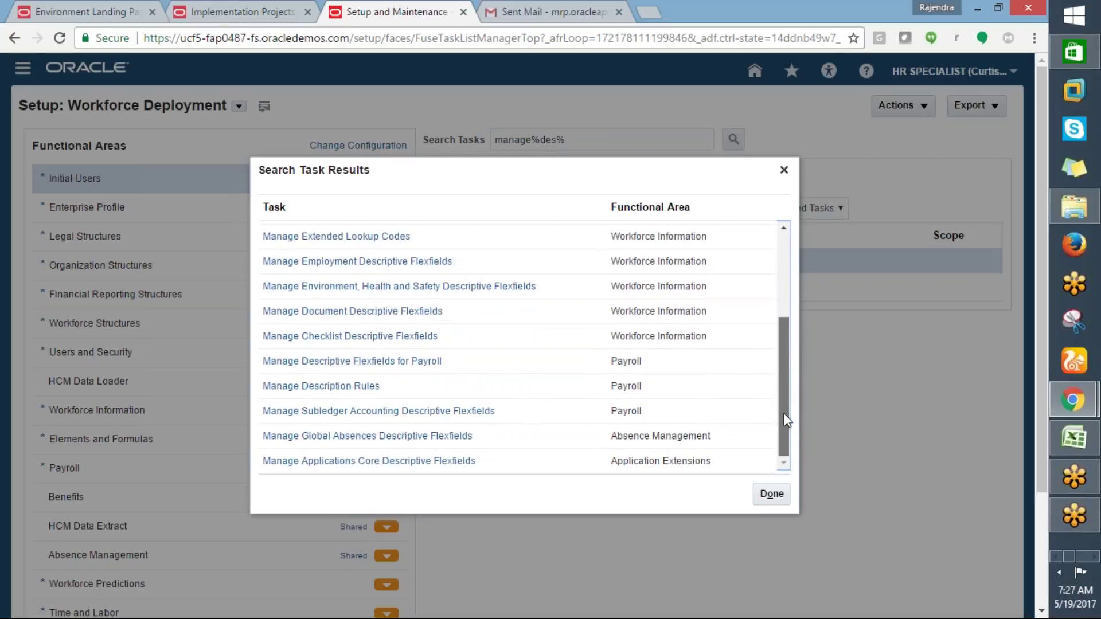
pyautogui.moveTo(786, 420); pyautogui.dragTo(778, 361)
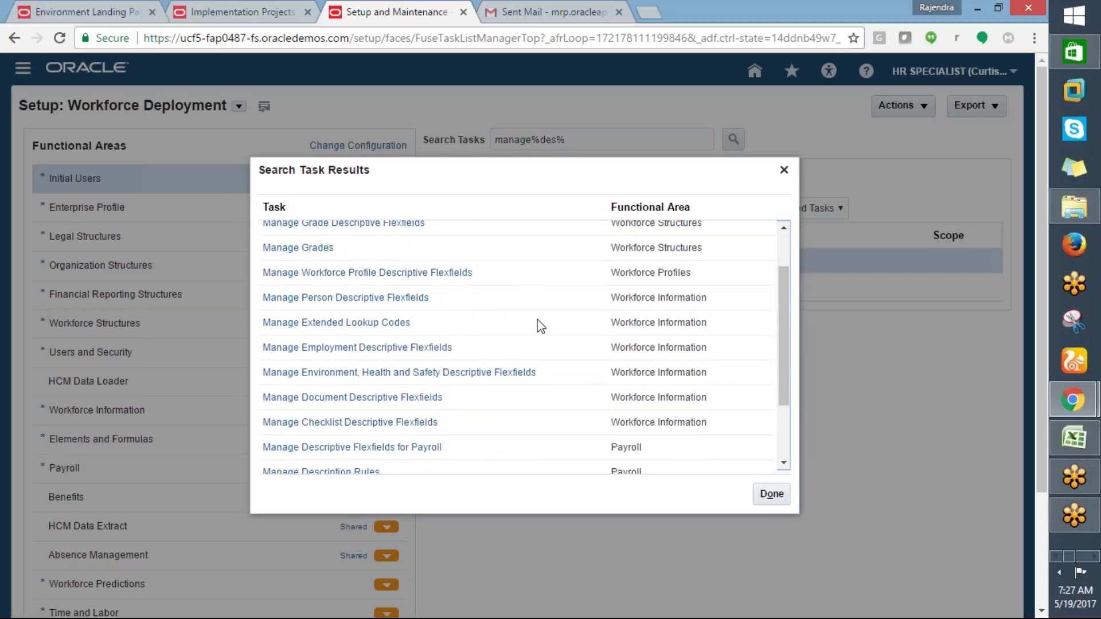
pyautogui.moveTo(785, 358); pyautogui.dragTo(787, 338)
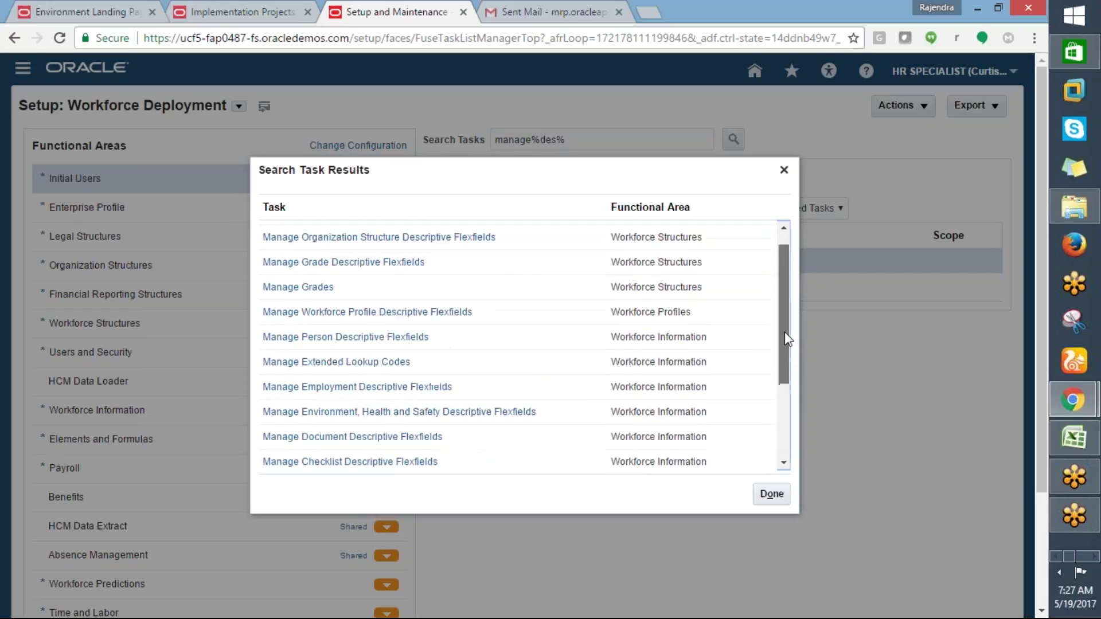
pyautogui.click(344, 264)
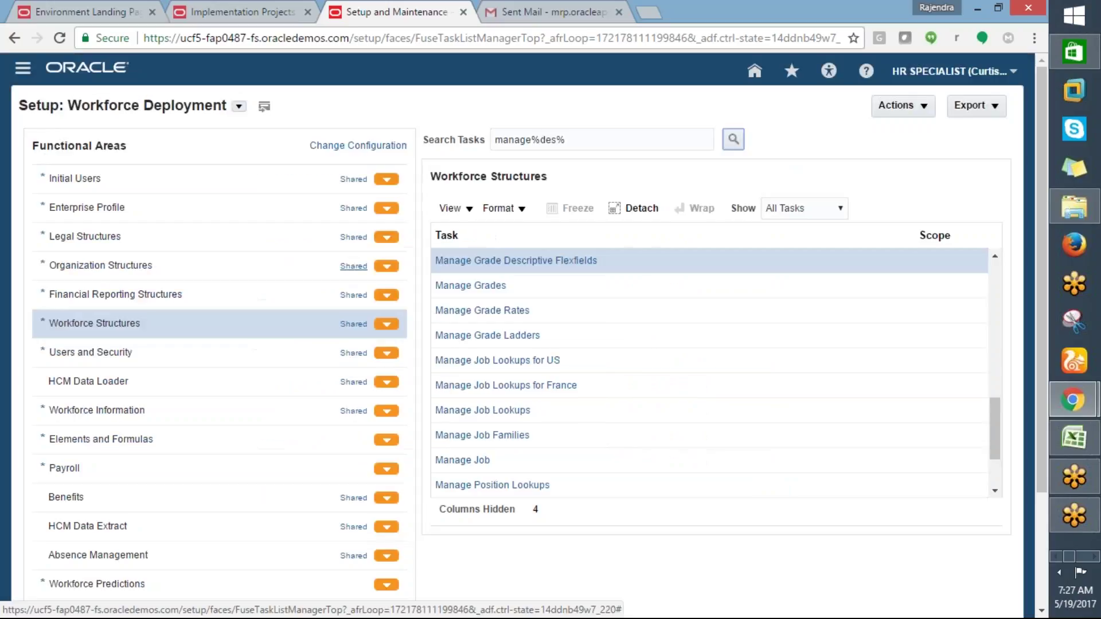
# Launch Manage Grade Descriptive Flexfields and open PER_GRADES_DF, Grade Additional Details
pyautogui.click(497, 262)
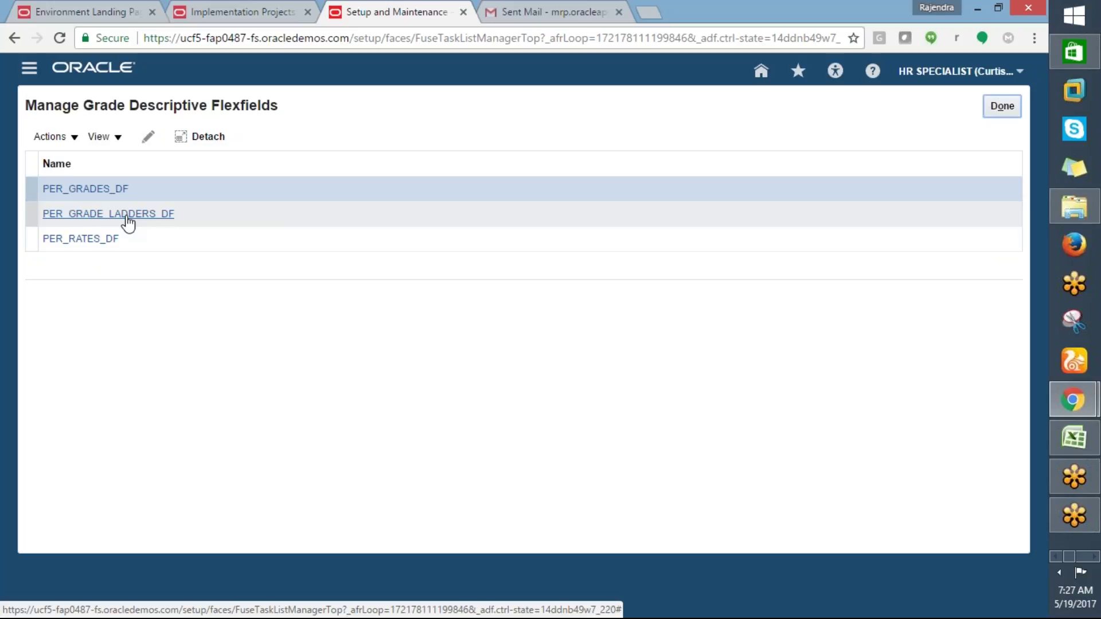
pyautogui.click(81, 195)
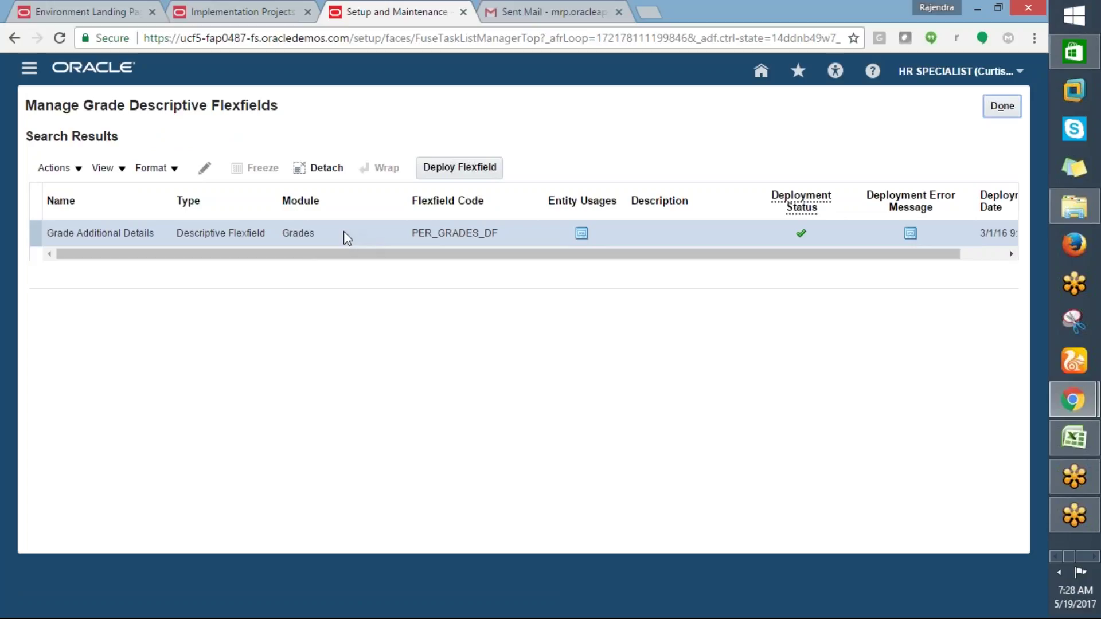
pyautogui.click(205, 169)
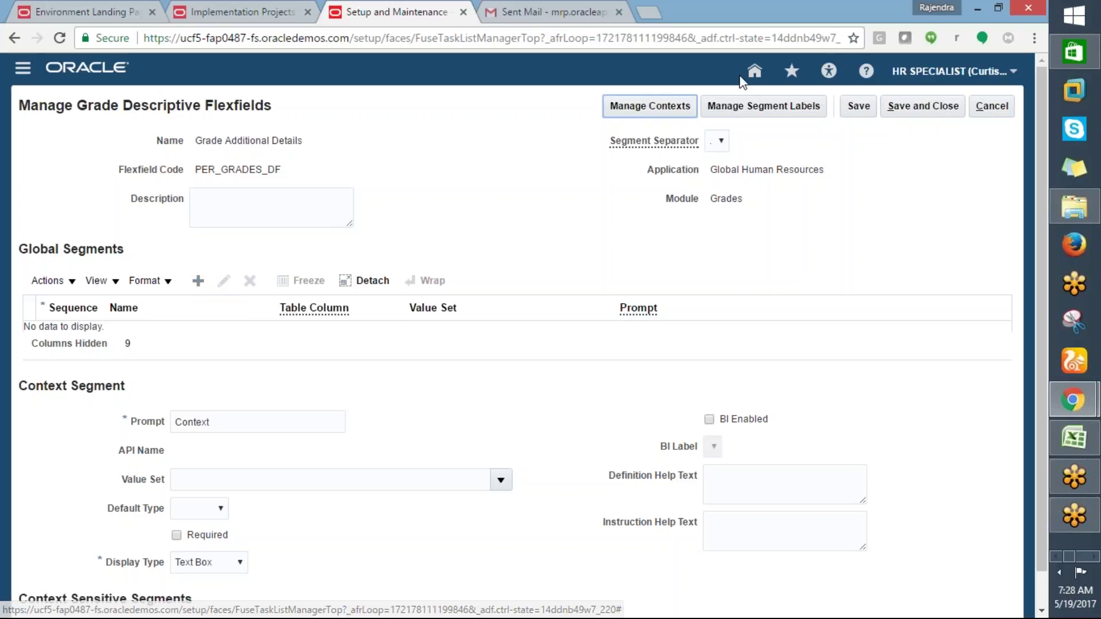
pyautogui.click(991, 108)
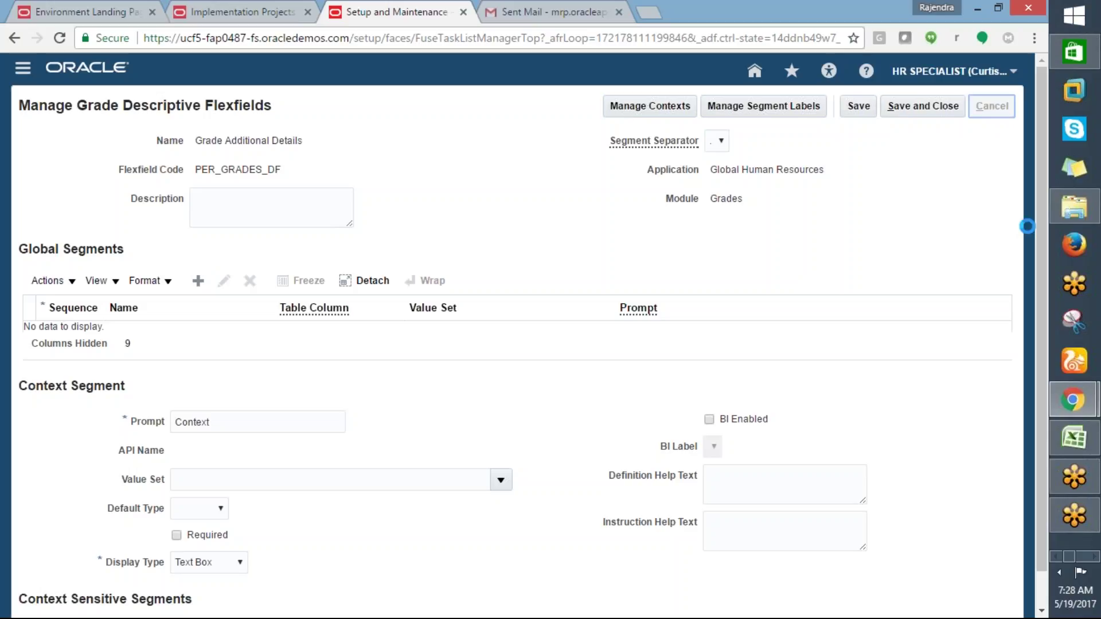
# Close the grade flexfield results and return to the Workforce Deployment task list
pyautogui.click(982, 109)
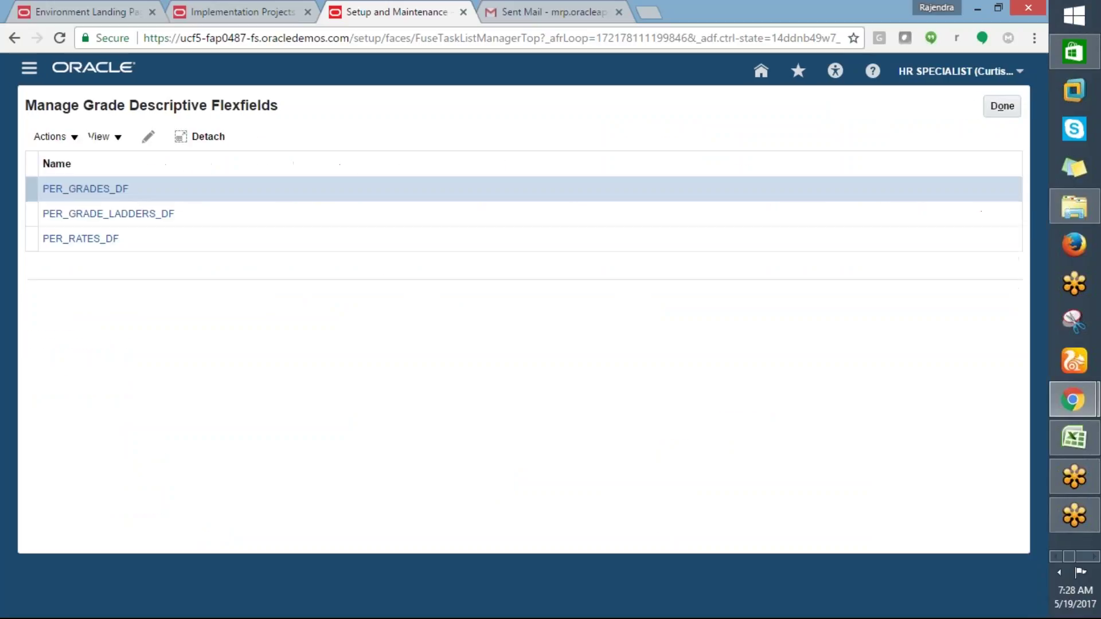
pyautogui.moveTo(1061, 221)
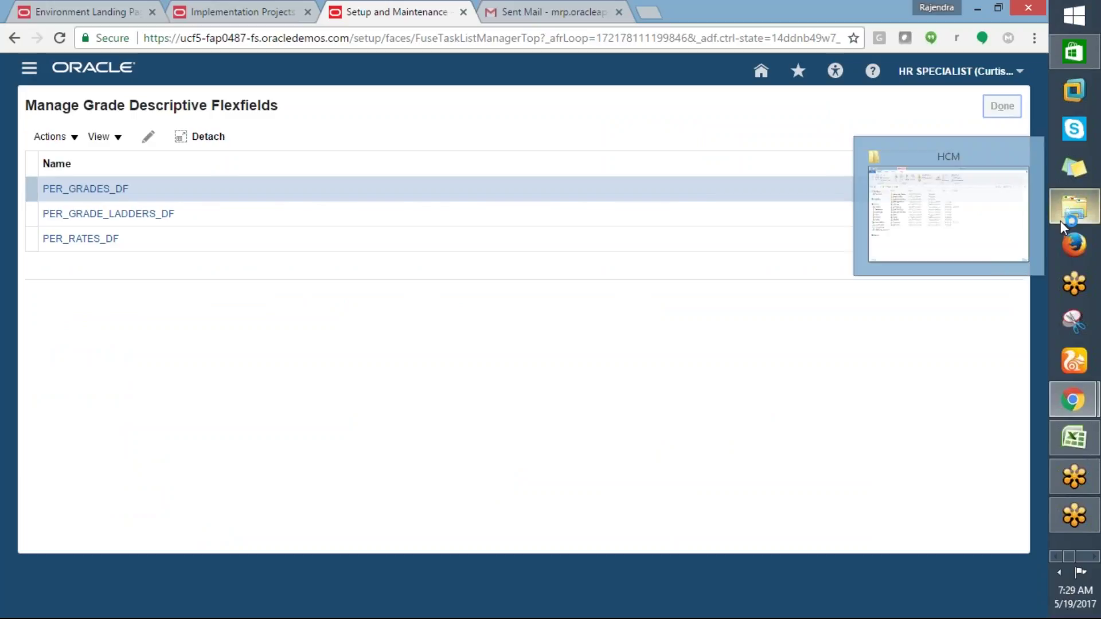
pyautogui.click(1007, 111)
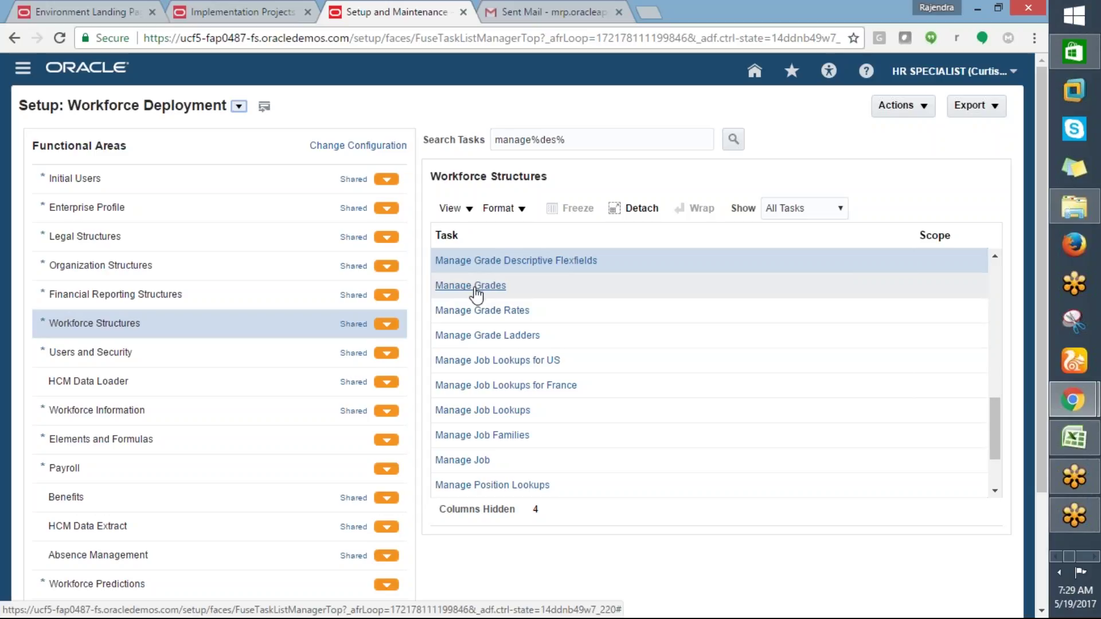
# Visit Manage Job Lookups for France, then search setup tasks for manage%des%
pyautogui.click(505, 386)
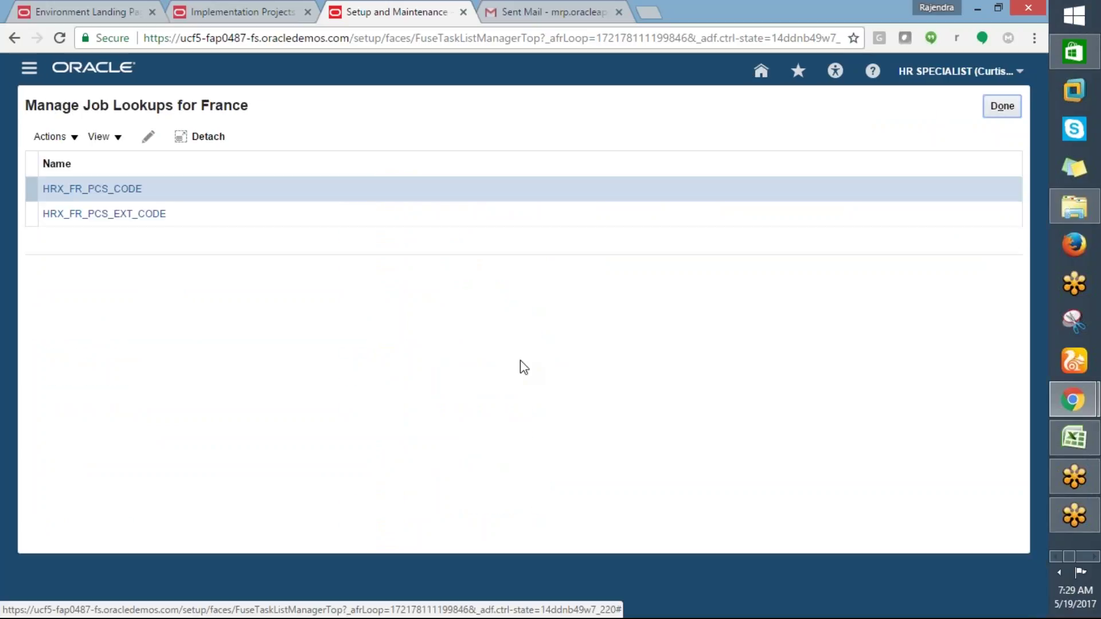
pyautogui.click(998, 117)
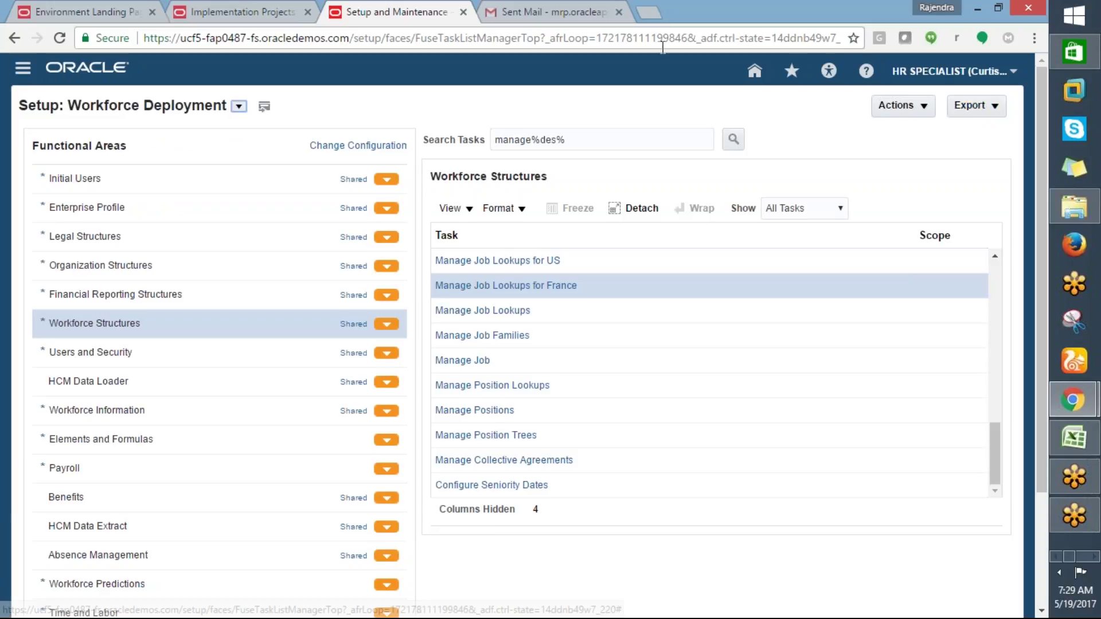
pyautogui.click(733, 138)
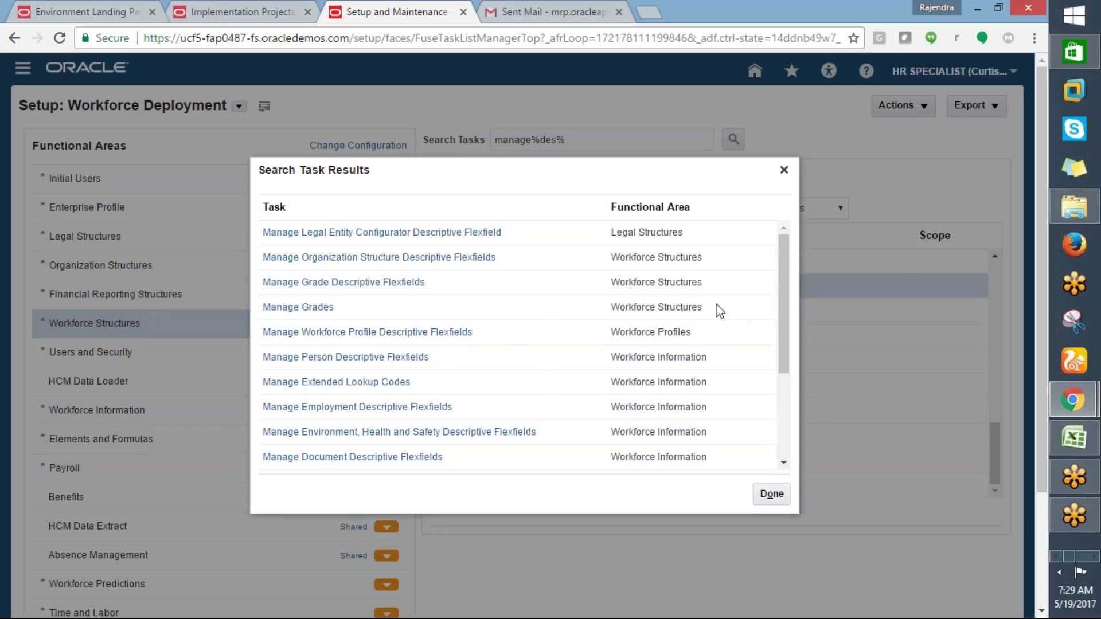
# Open Manage Organization Structure Descriptive Flexfields, copy its page title, and switch to the HCM workbook
pyautogui.click(451, 258)
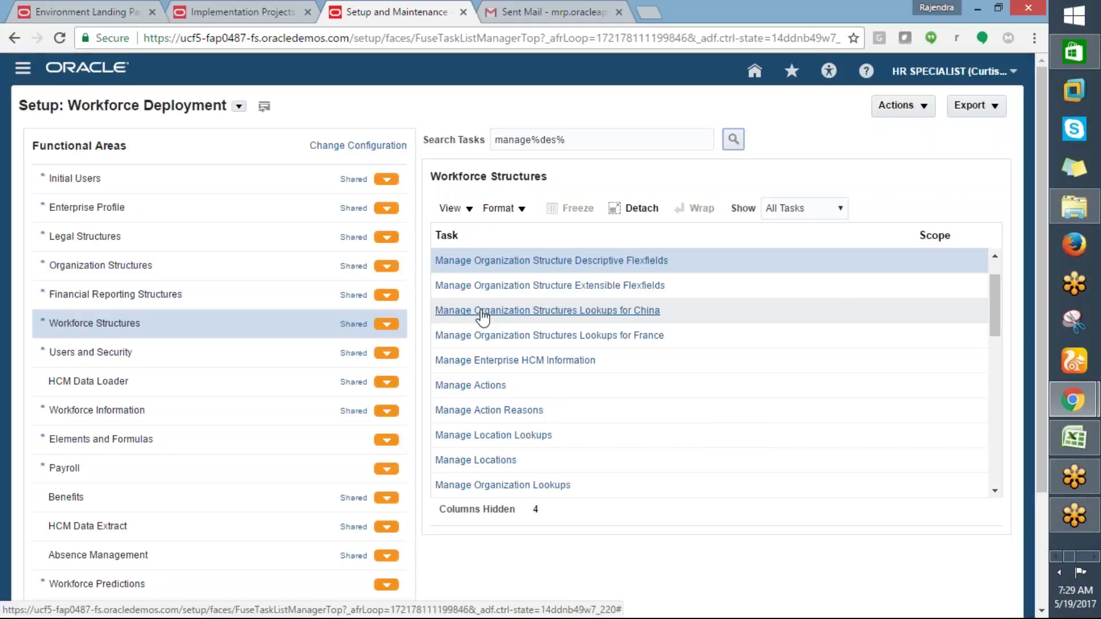
pyautogui.click(474, 261)
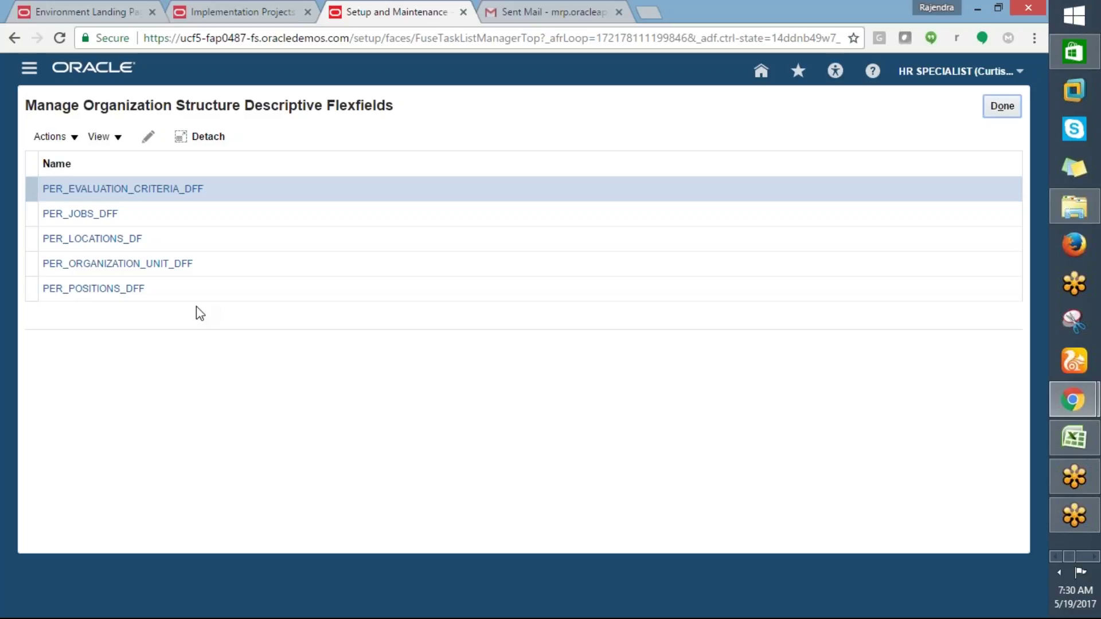
pyautogui.moveTo(411, 112); pyautogui.dragTo(28, 111)
pyautogui.hotkey('ctrl', 'c')
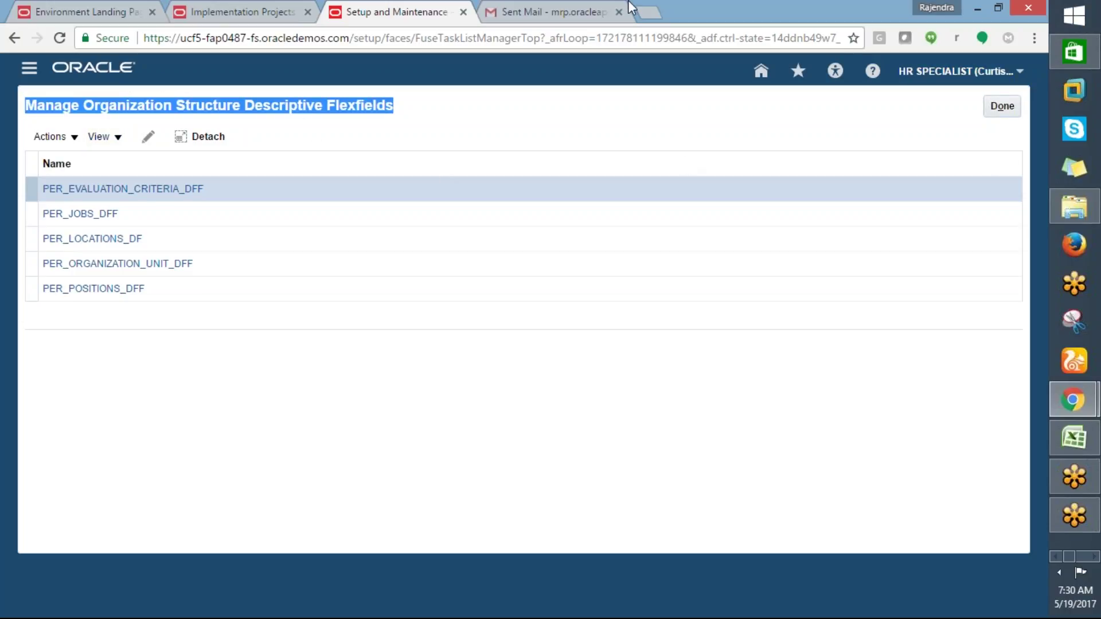
pyautogui.click(1073, 438)
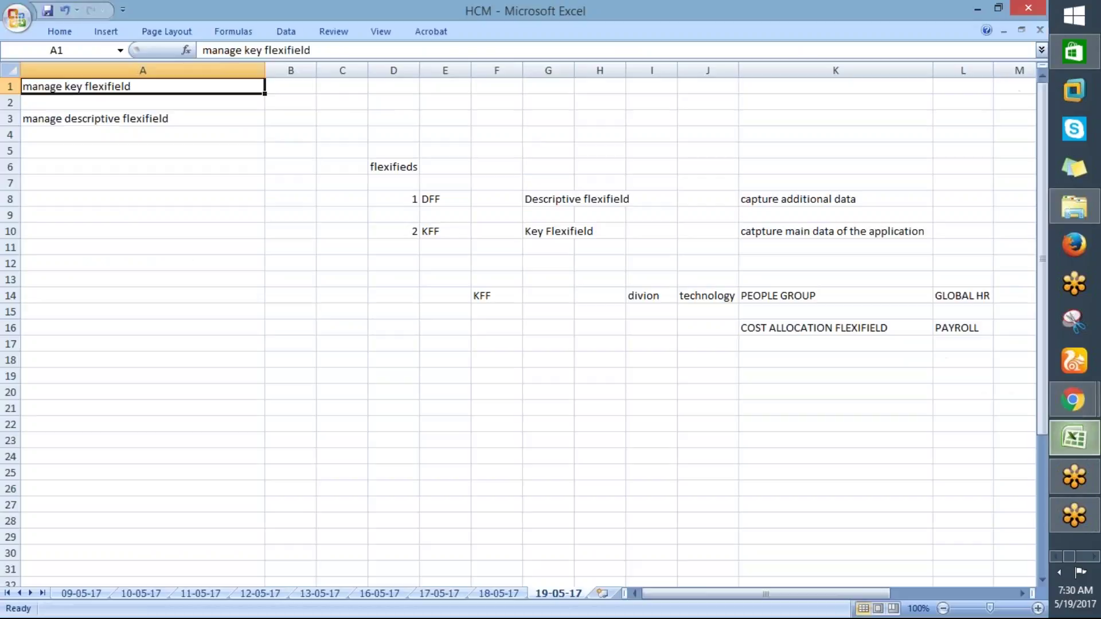
# Paste the copied task title into cell B3, then undo that paste
pyautogui.moveTo(226, 147); pyautogui.dragTo(344, 136)
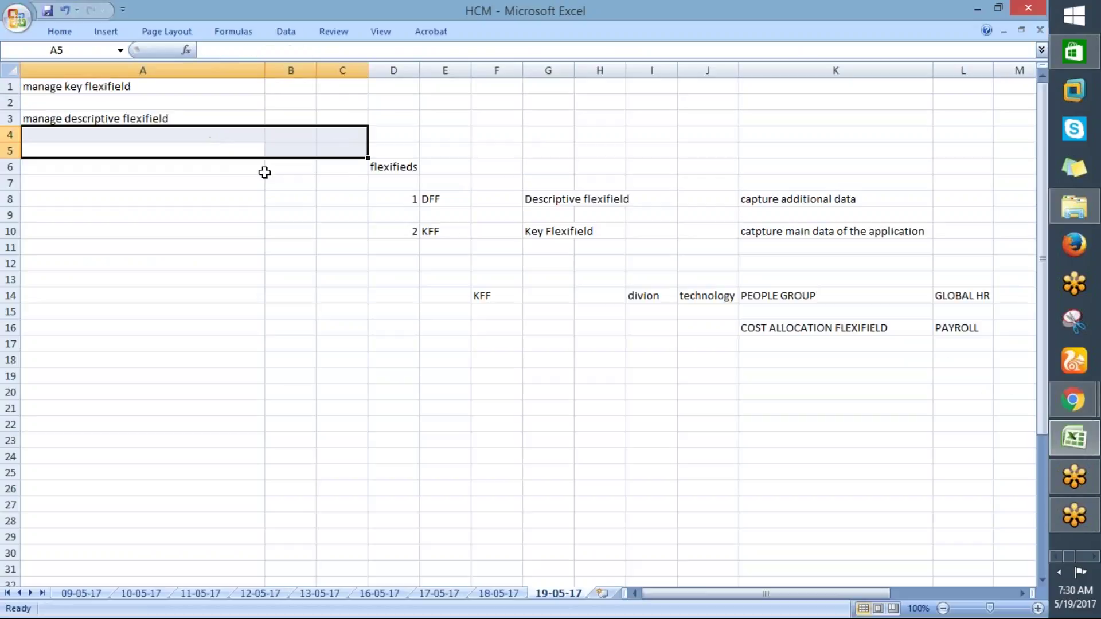
pyautogui.click(242, 169)
pyautogui.click(322, 118)
pyautogui.click(315, 119)
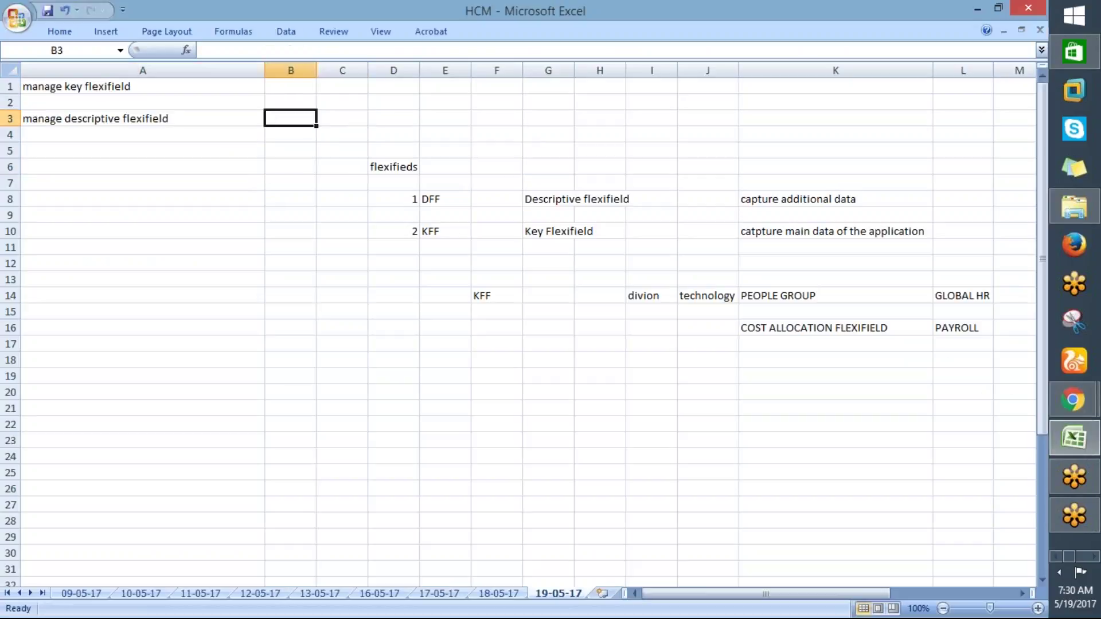
pyautogui.hotkey('ctrl', 'v')
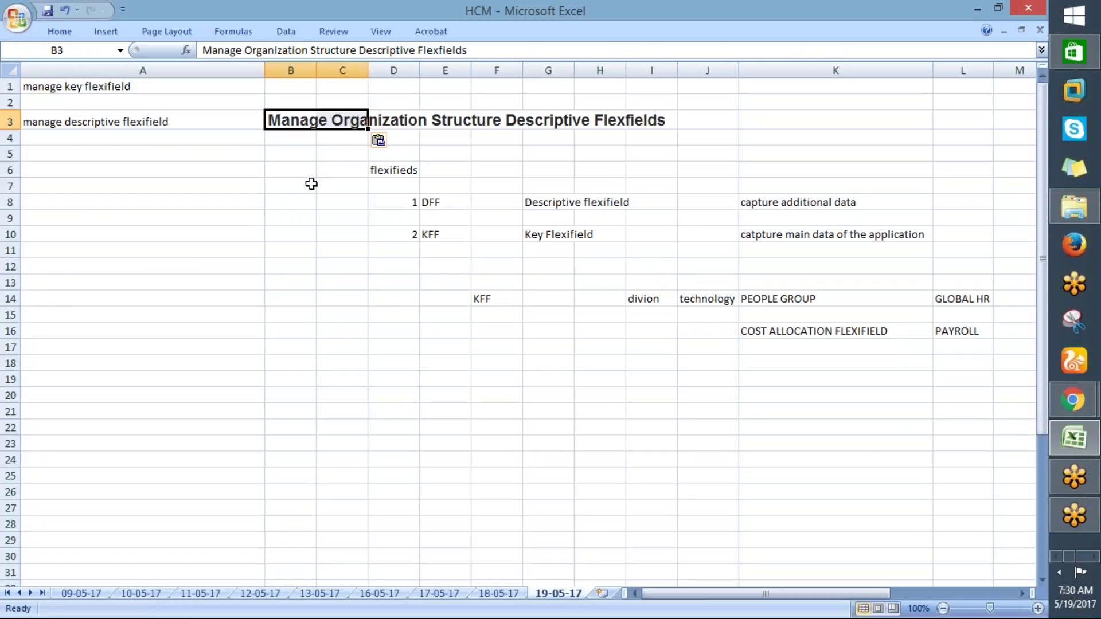
pyautogui.click(311, 176)
pyautogui.hotkey('ctrl', 'z')
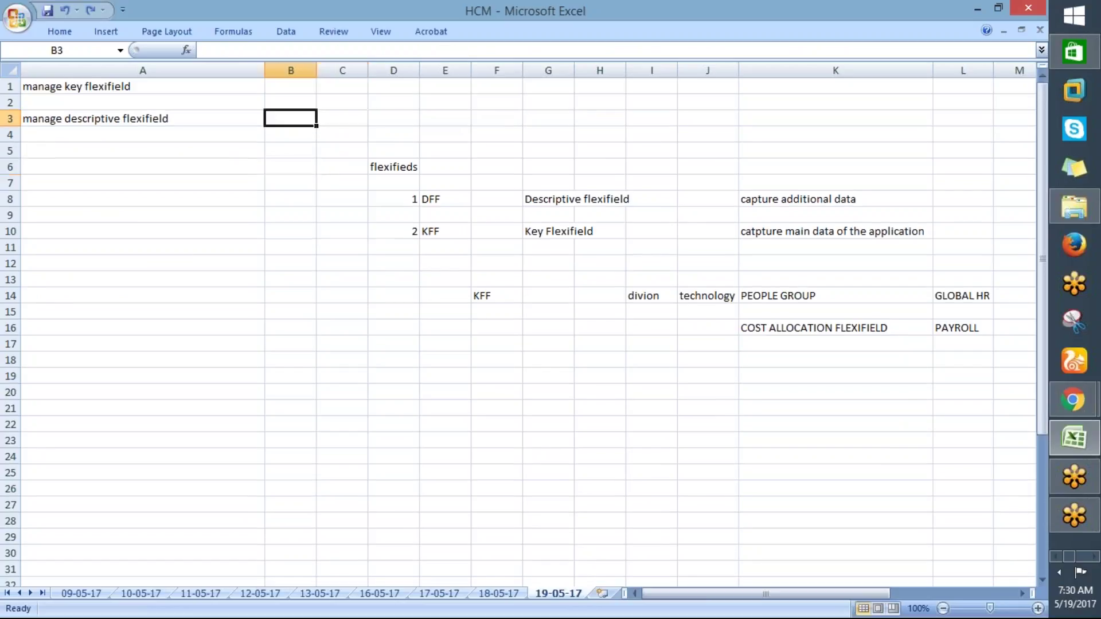
# Paste the title into B1, then undo the stray paste
pyautogui.moveTo(274, 87); pyautogui.dragTo(213, 49)
pyautogui.click(216, 50)
pyautogui.hotkey('ctrl', 'v')
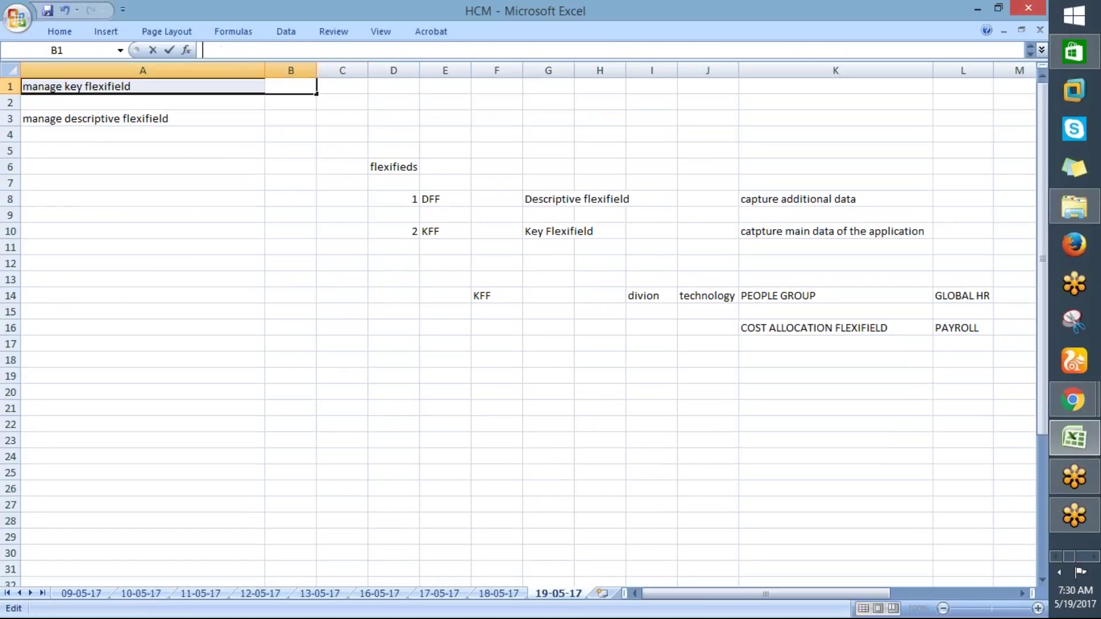
pyautogui.click(302, 182)
pyautogui.click(307, 183)
pyautogui.hotkey('ctrl', 'z')
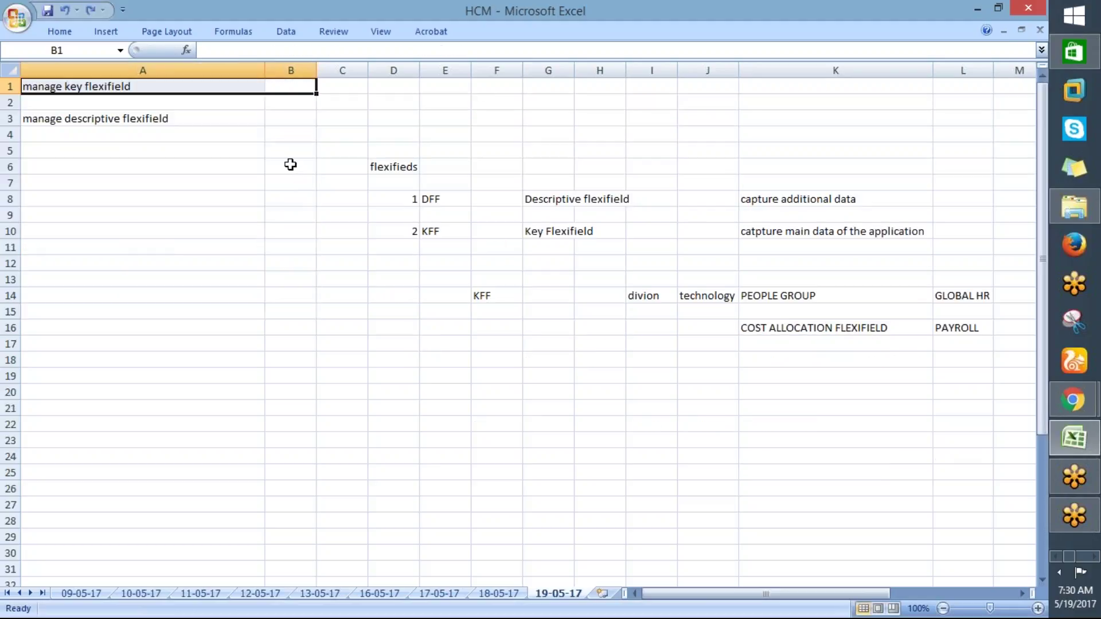
# Paste 'Manage Organization Structure Descriptive Flexfields' into B3 as the heading and dismiss paste options
pyautogui.click(290, 116)
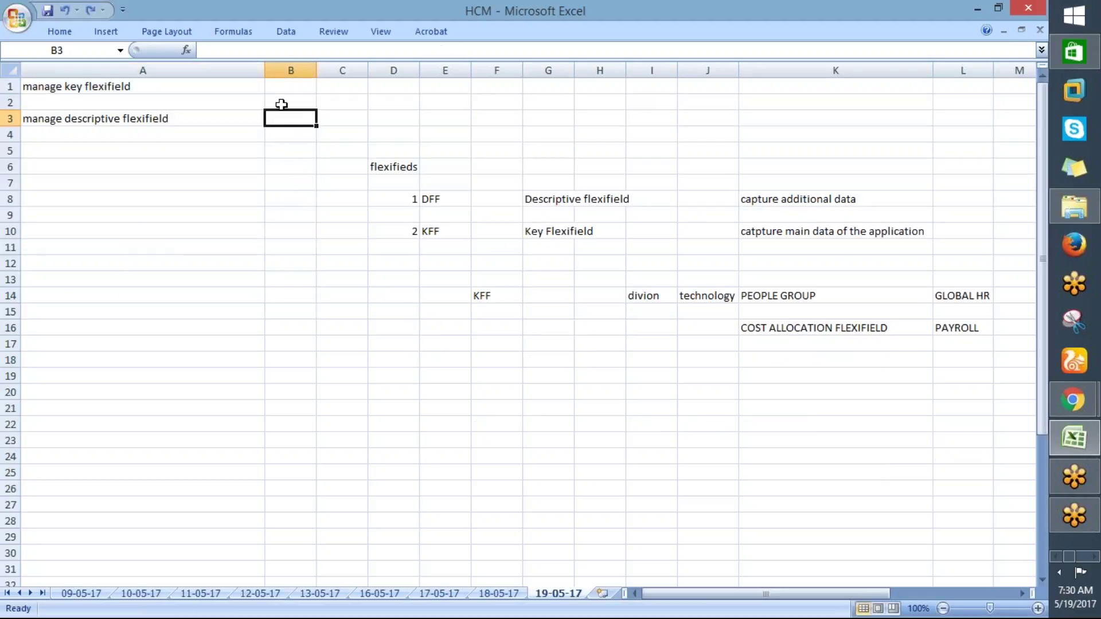
pyautogui.hotkey('ctrl', 'v')
pyautogui.click(302, 193)
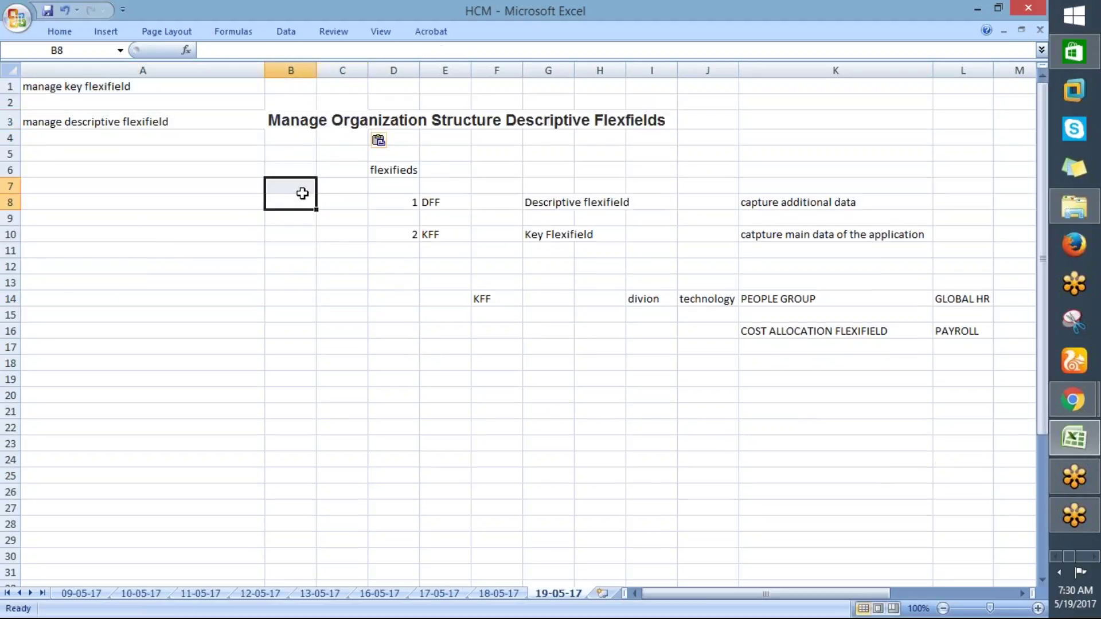
pyautogui.press('Escape')
pyautogui.moveTo(296, 195); pyautogui.dragTo(296, 195)
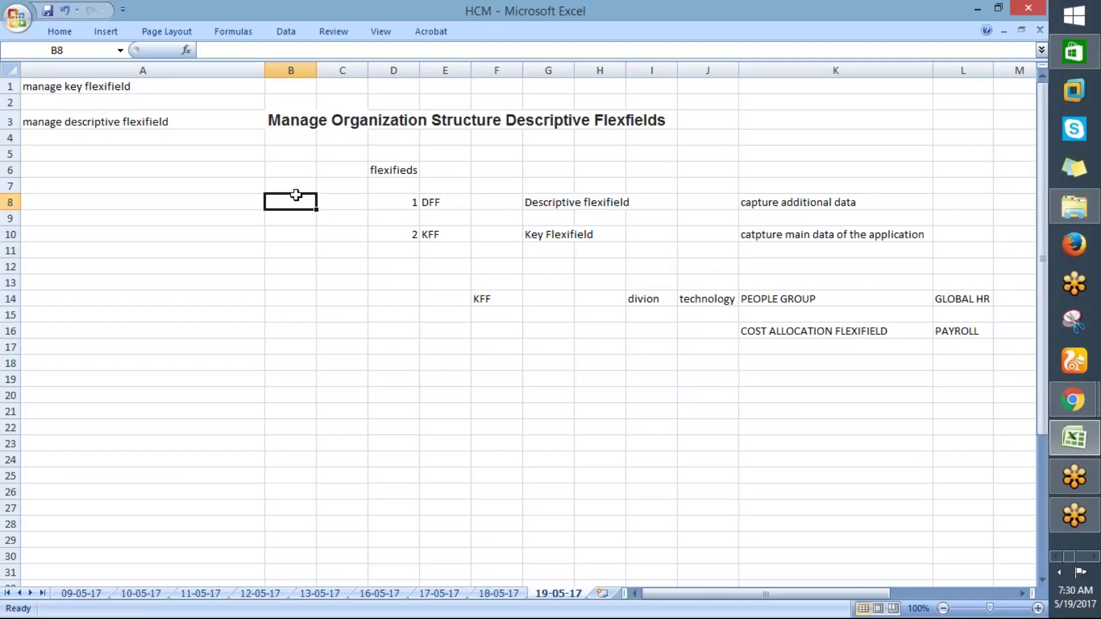
pyautogui.click(285, 169)
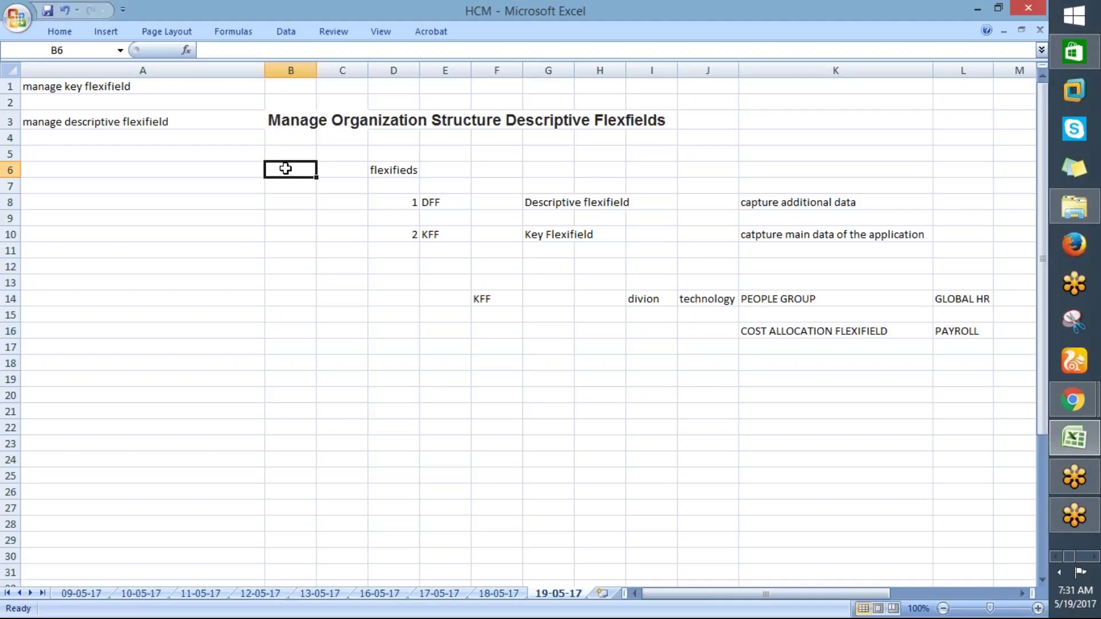
pyautogui.click(85, 593)
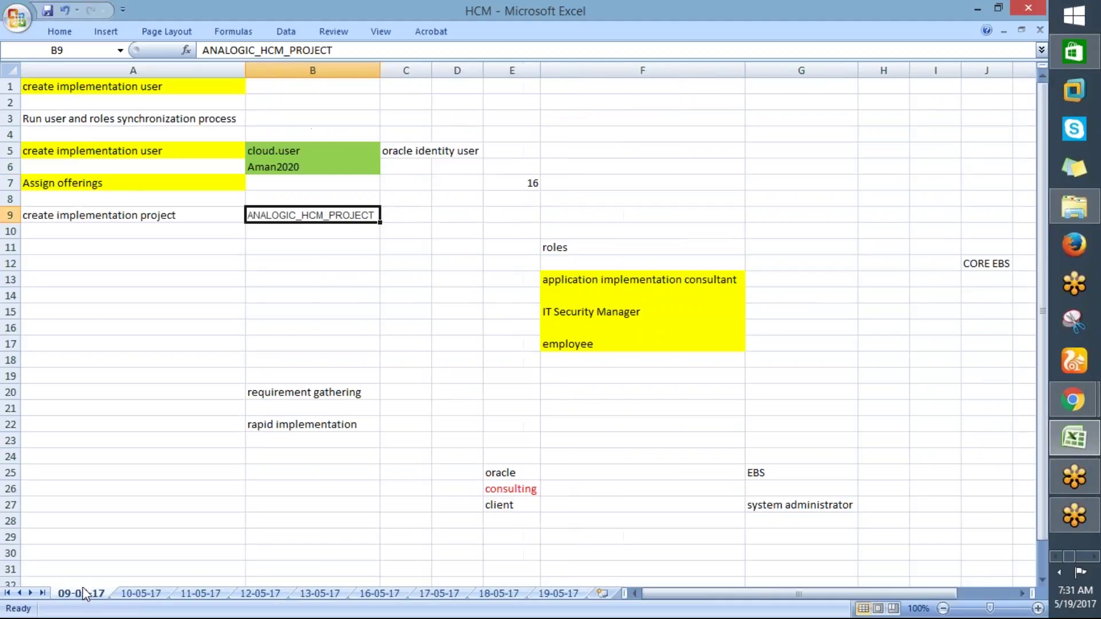
pyautogui.click(129, 594)
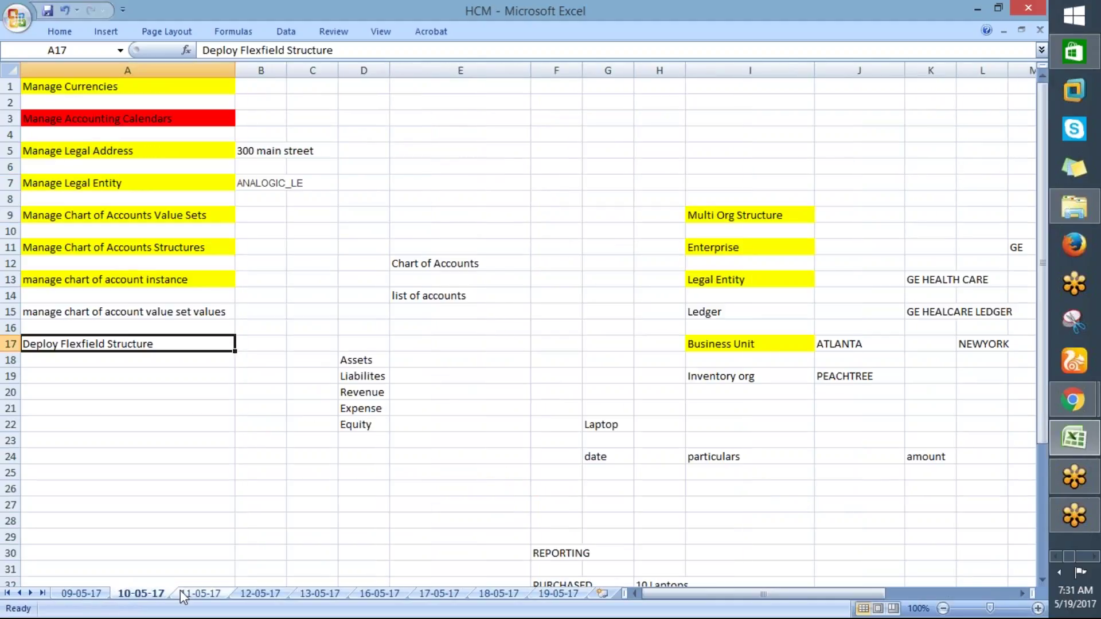
pyautogui.moveTo(57, 214); pyautogui.dragTo(65, 280)
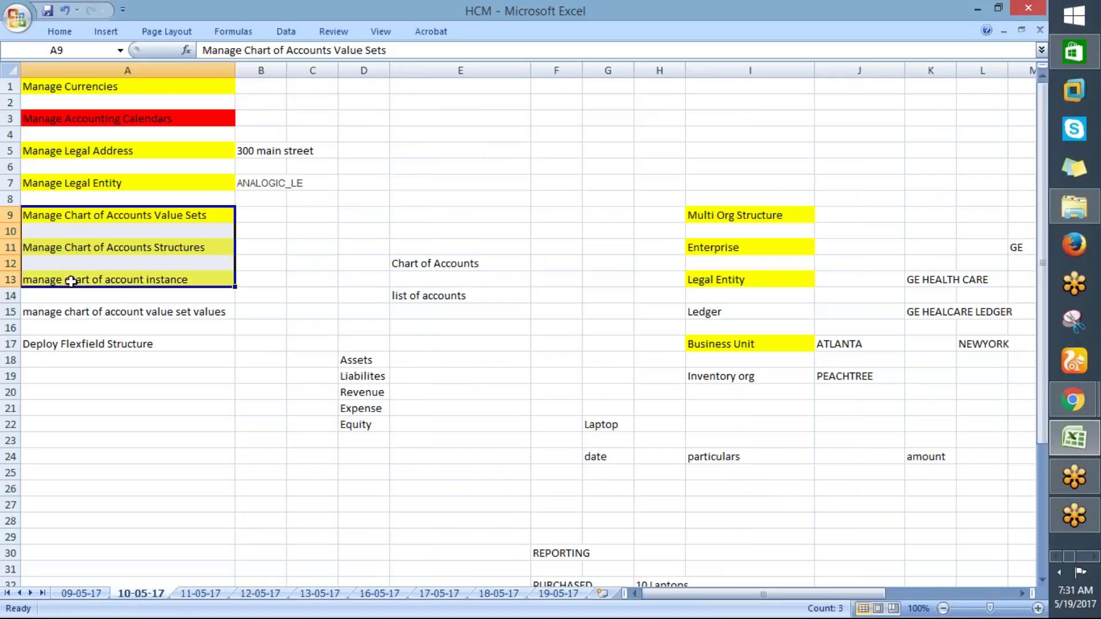
pyautogui.click(550, 594)
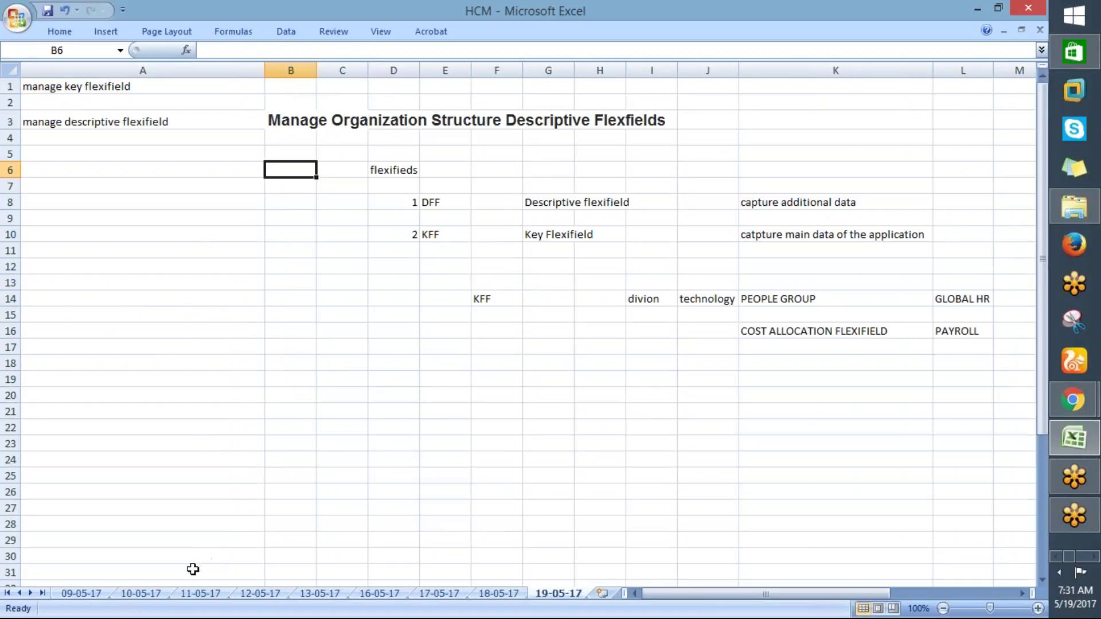
pyautogui.click(191, 594)
pyautogui.click(140, 593)
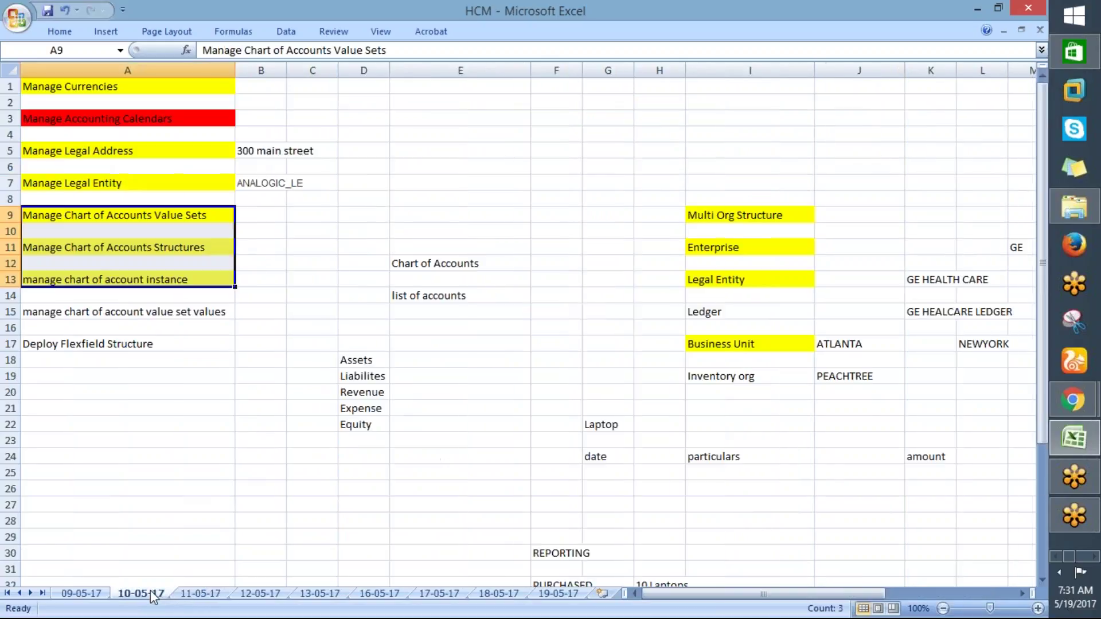
pyautogui.click(198, 313)
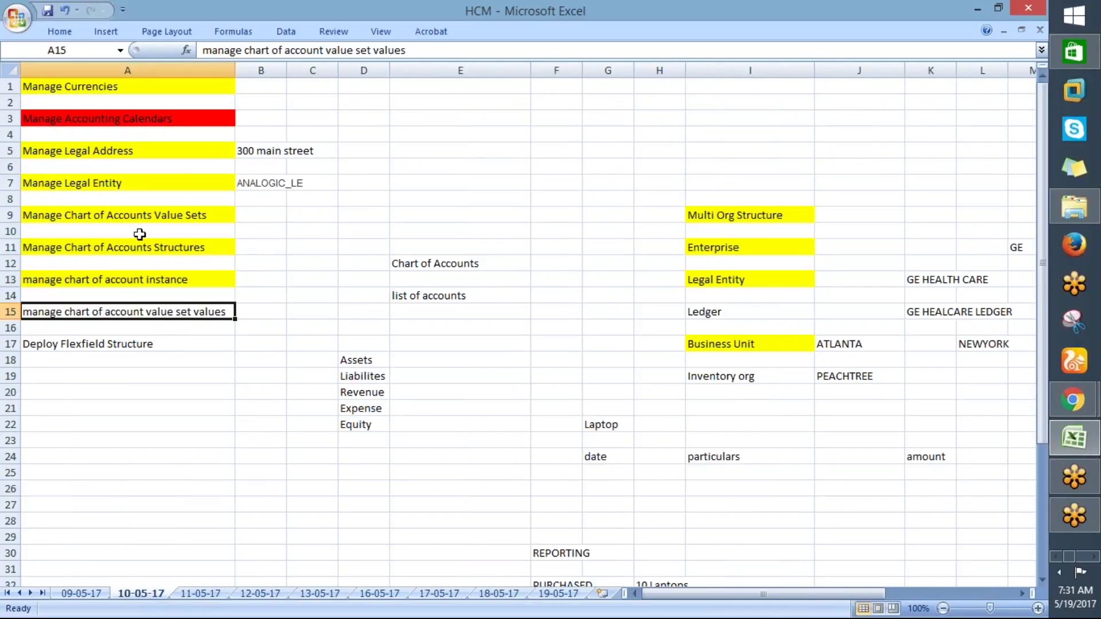
pyautogui.moveTo(133, 219); pyautogui.dragTo(130, 277)
pyautogui.click(547, 593)
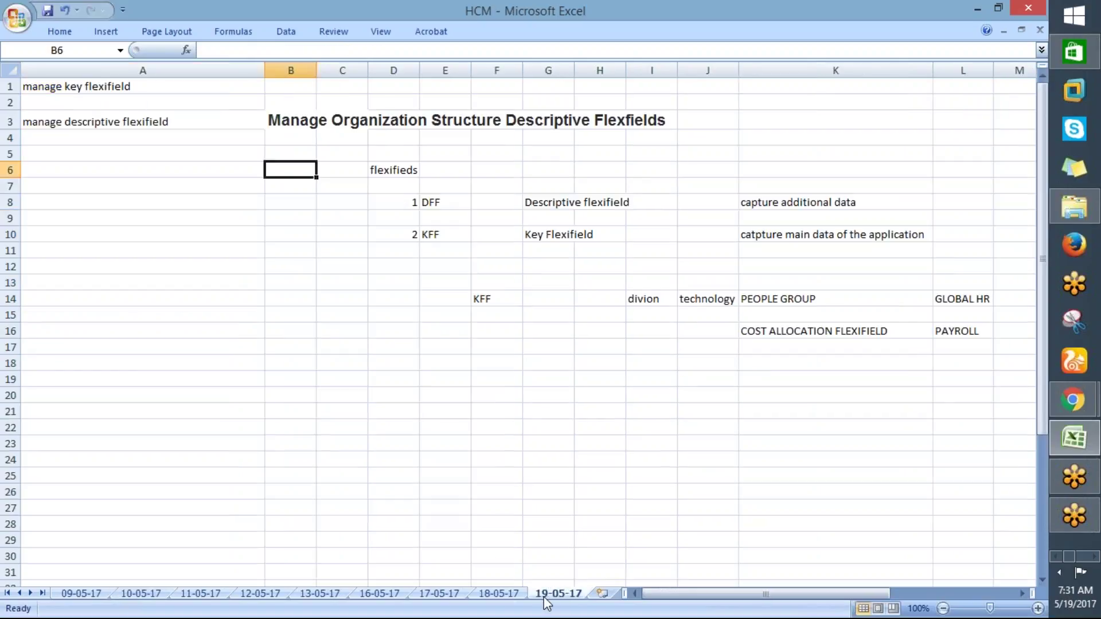
pyautogui.click(350, 367)
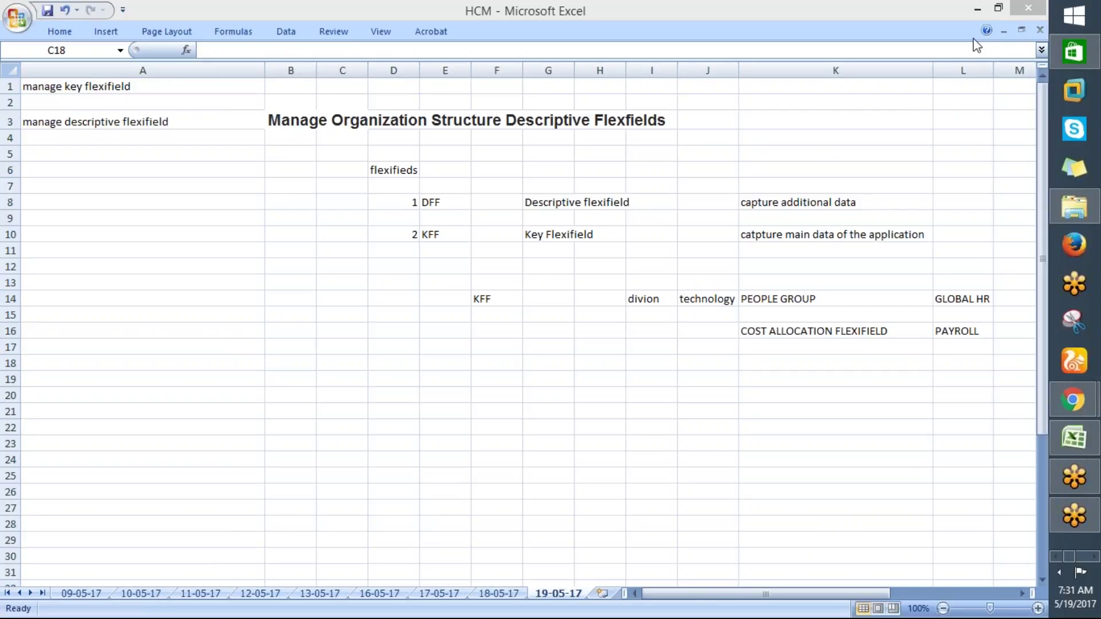
pyautogui.click(602, 336)
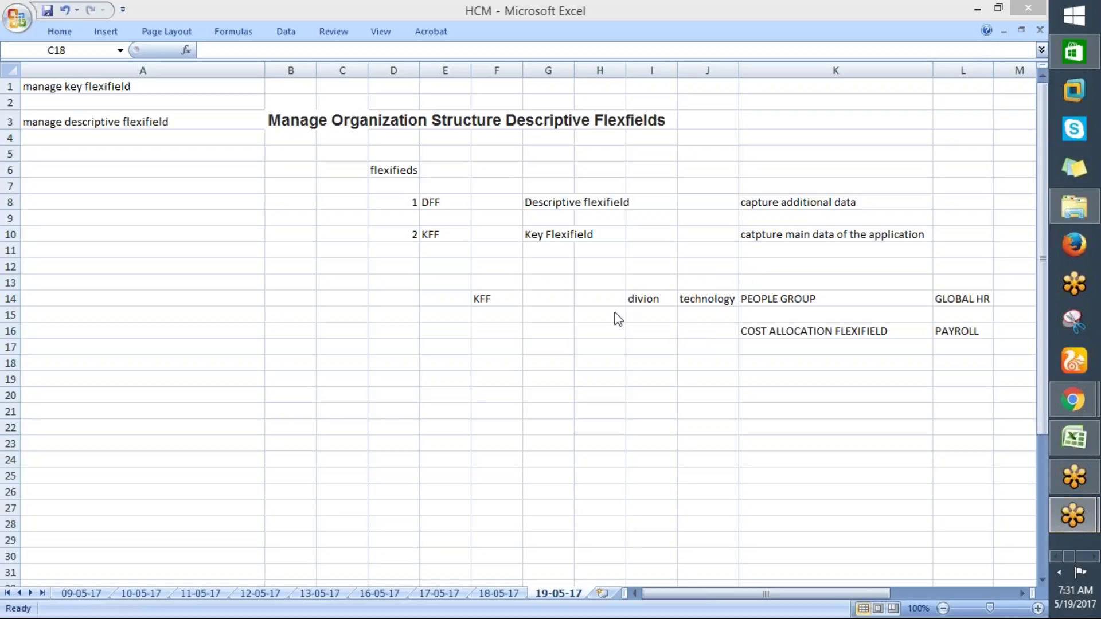